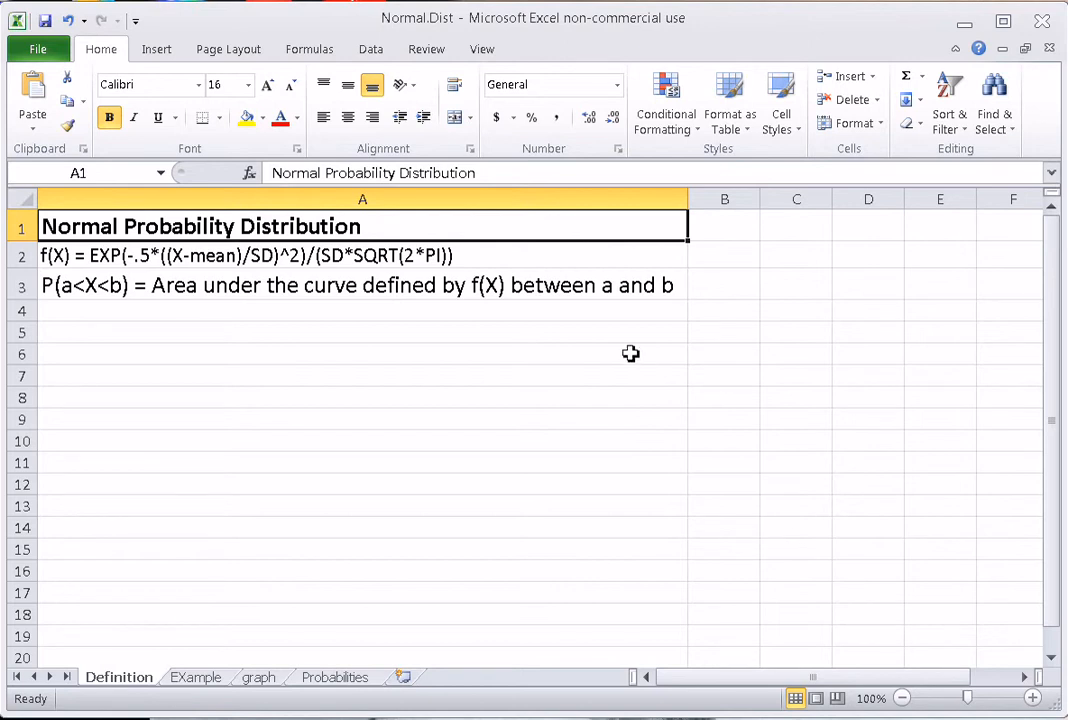
- Enter the note "curve called a probability density function" in cell A5 of the Definition sheet
{"action": "left_click", "coordinate": [486, 259]}
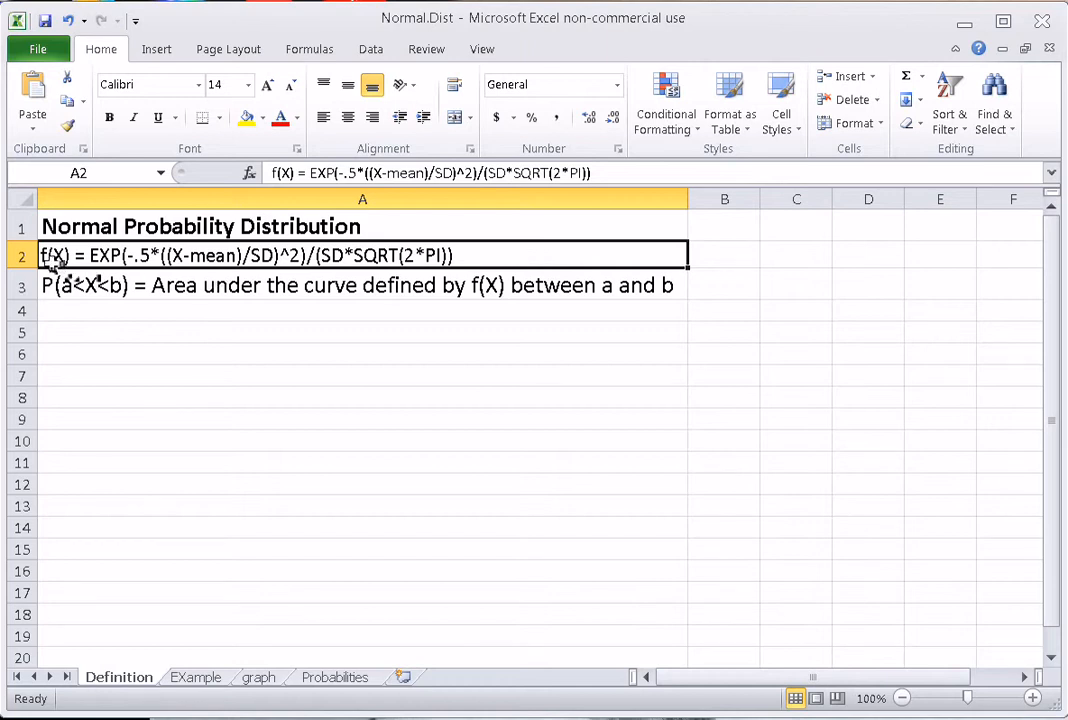
{"action": "left_click", "coordinate": [84, 332]}
{"action": "type", "text": "cue"}
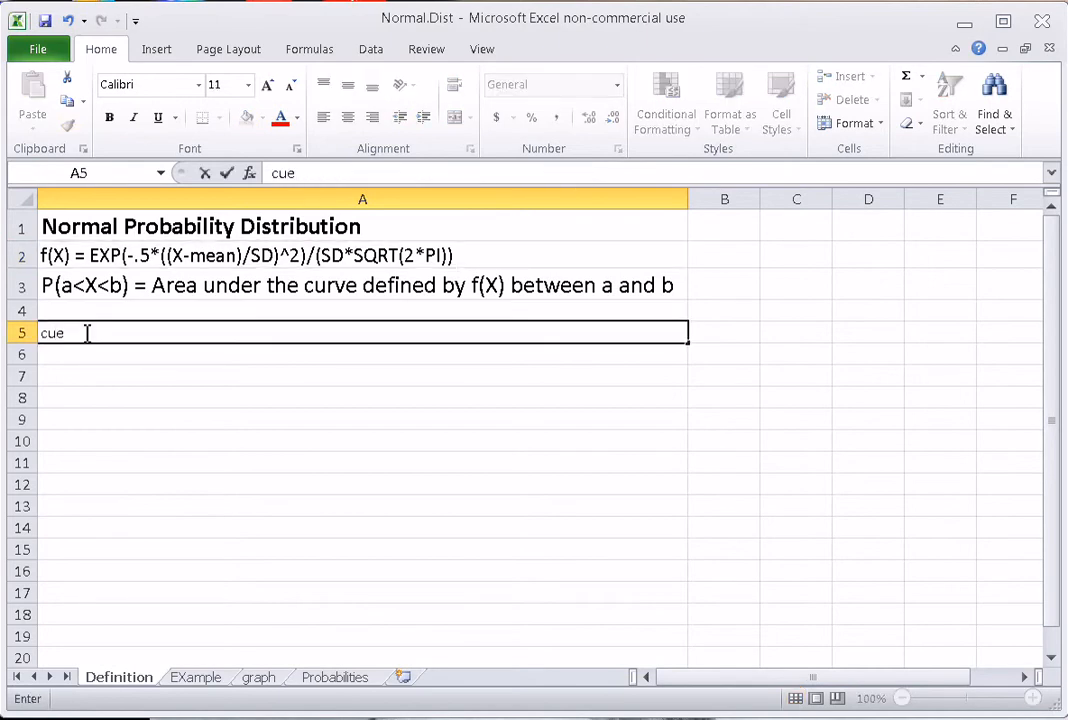
{"action": "key", "text": "BackSpace"}
{"action": "type", "text": "rve called a pro"}
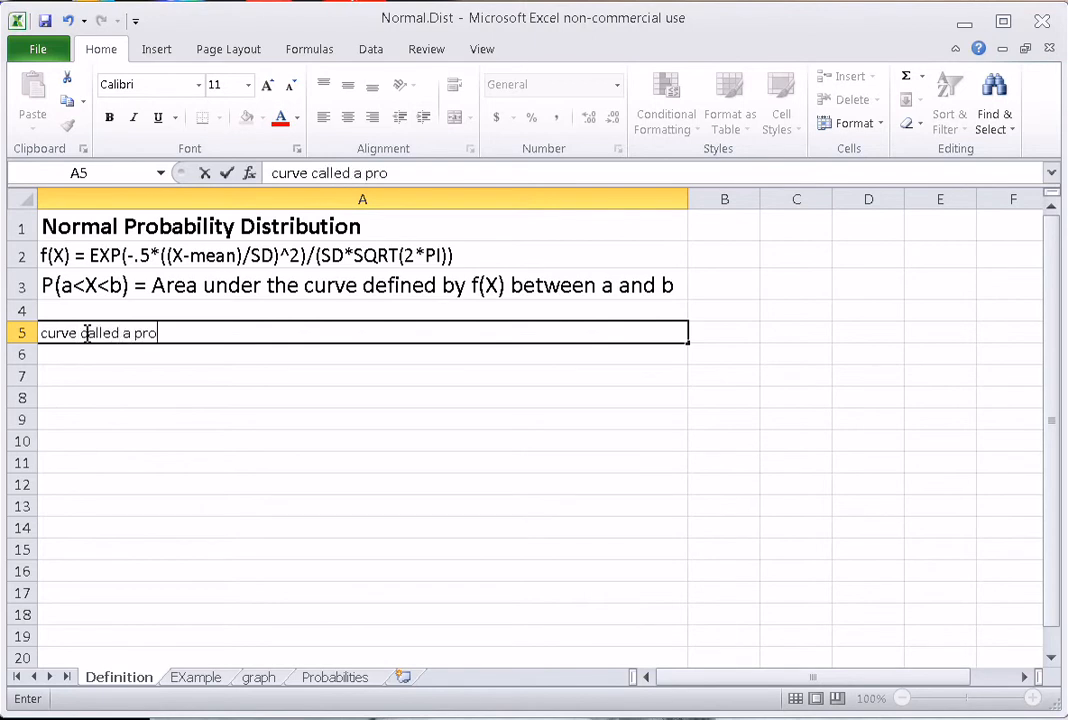
{"action": "type", "text": "bability densi"}
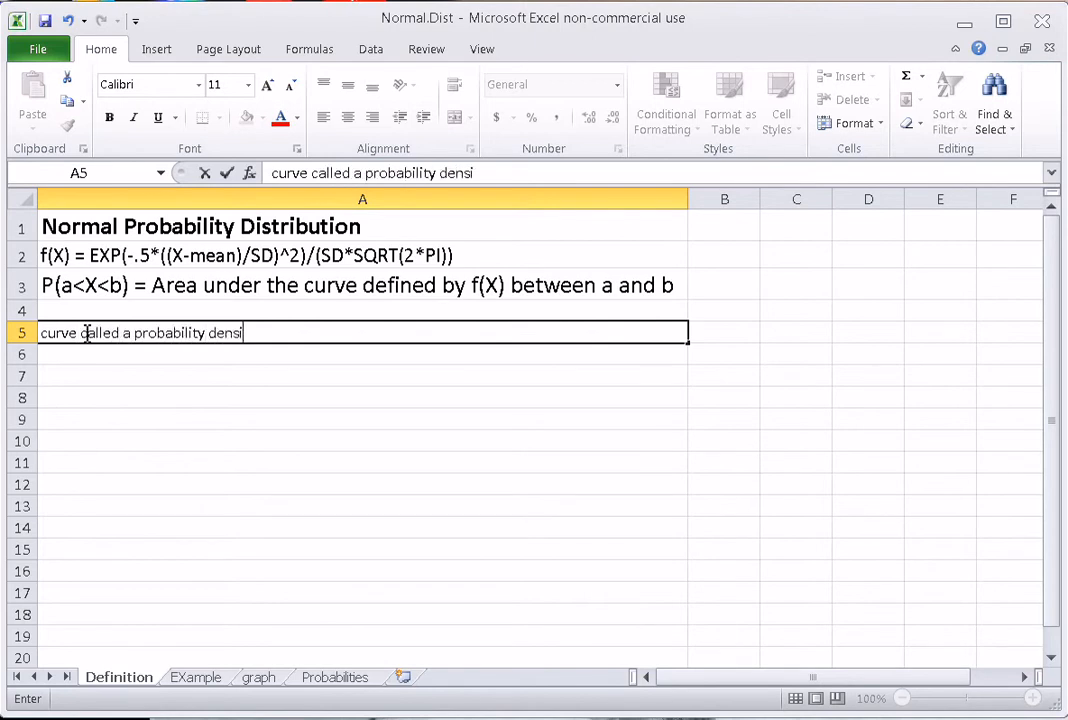
{"action": "type", "text": "ty function"}
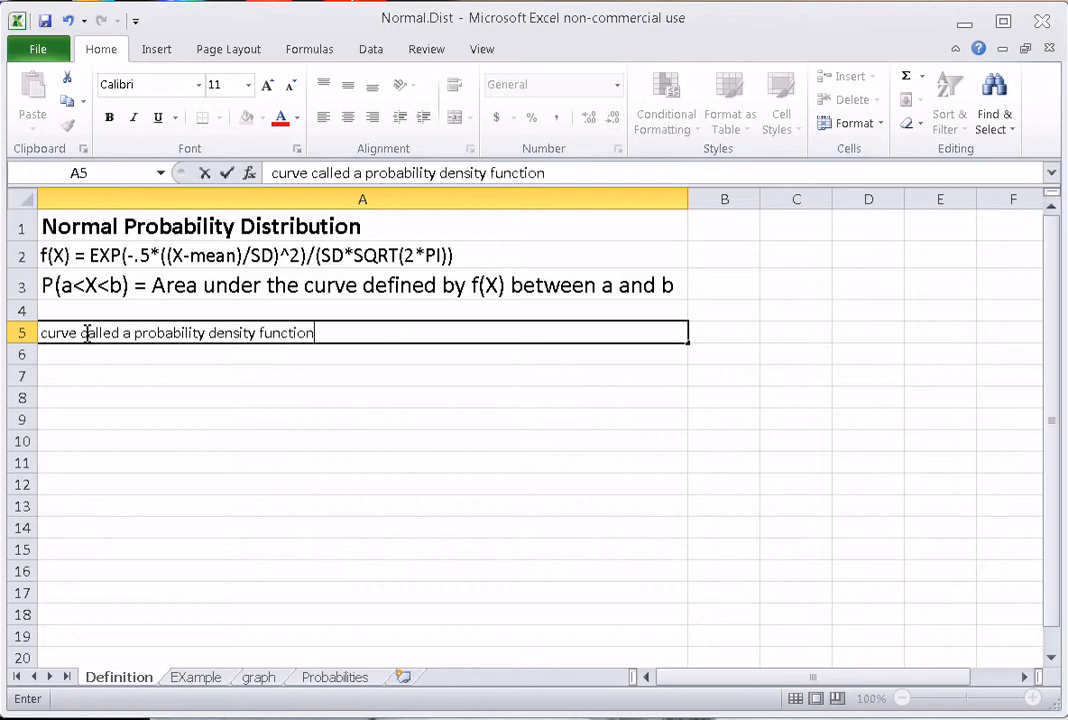
- Set the font size of the note text in A5 to 12
{"action": "left_click", "coordinate": [248, 84]}
{"action": "key", "text": "Escape"}
{"action": "left_click", "coordinate": [52, 333]}
{"action": "left_click_drag", "start_coordinate": [40, 333], "coordinate": [377, 348]}
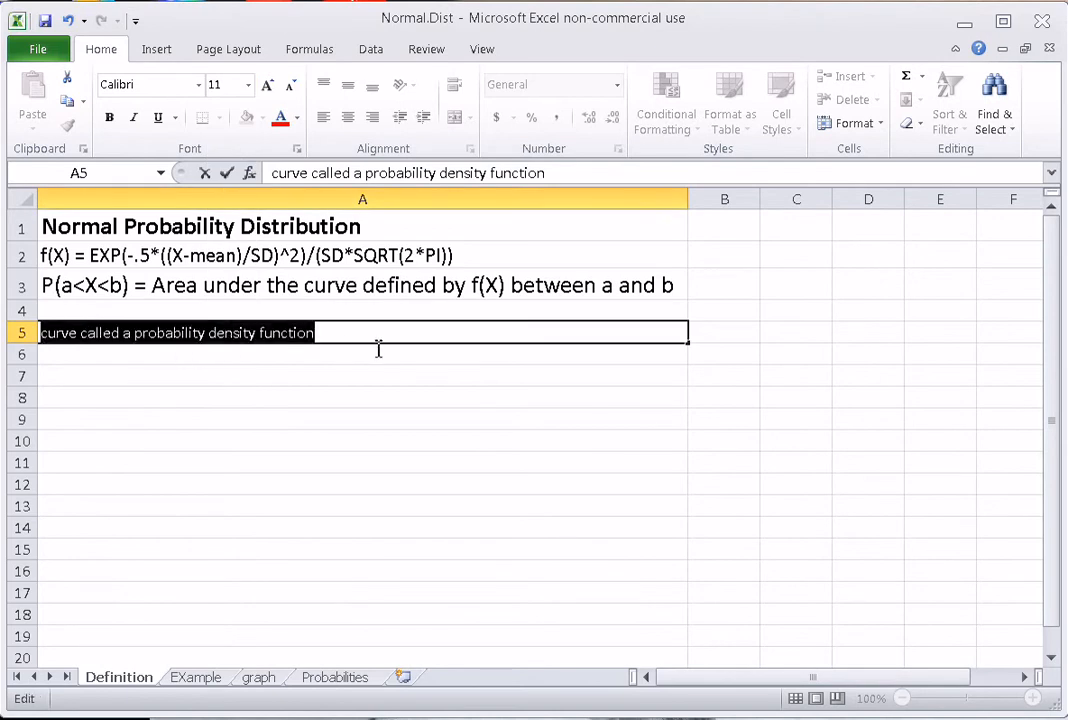
{"action": "left_click", "coordinate": [248, 84]}
{"action": "left_click", "coordinate": [226, 185]}
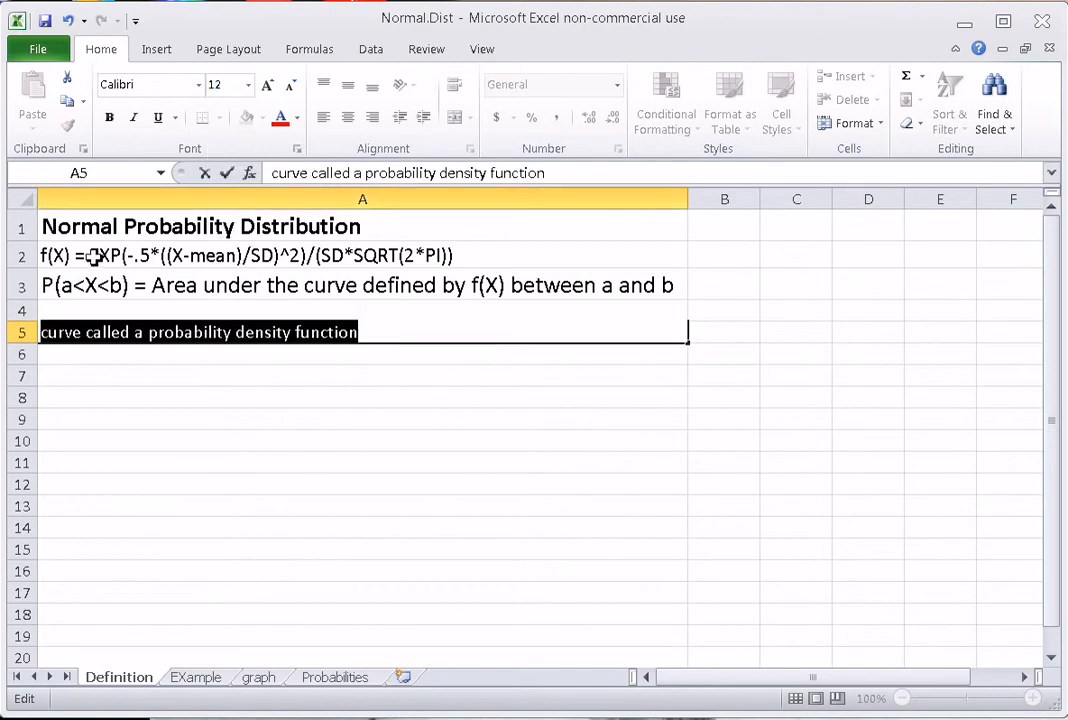
{"action": "left_click", "coordinate": [52, 258]}
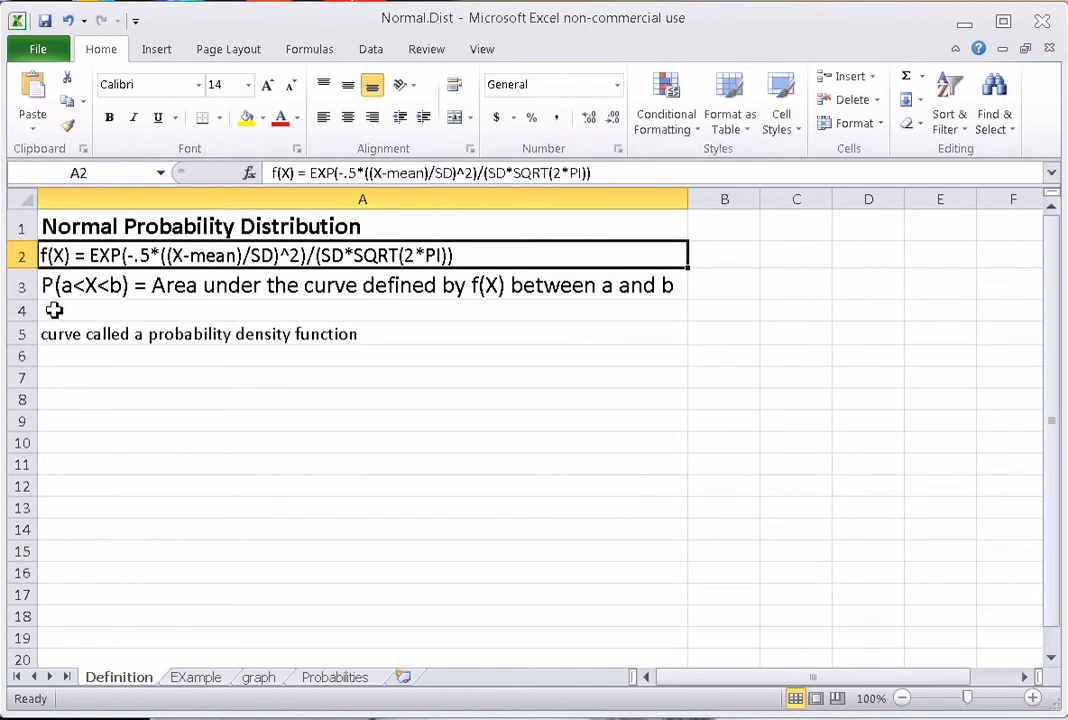
{"action": "left_click", "coordinate": [72, 338]}
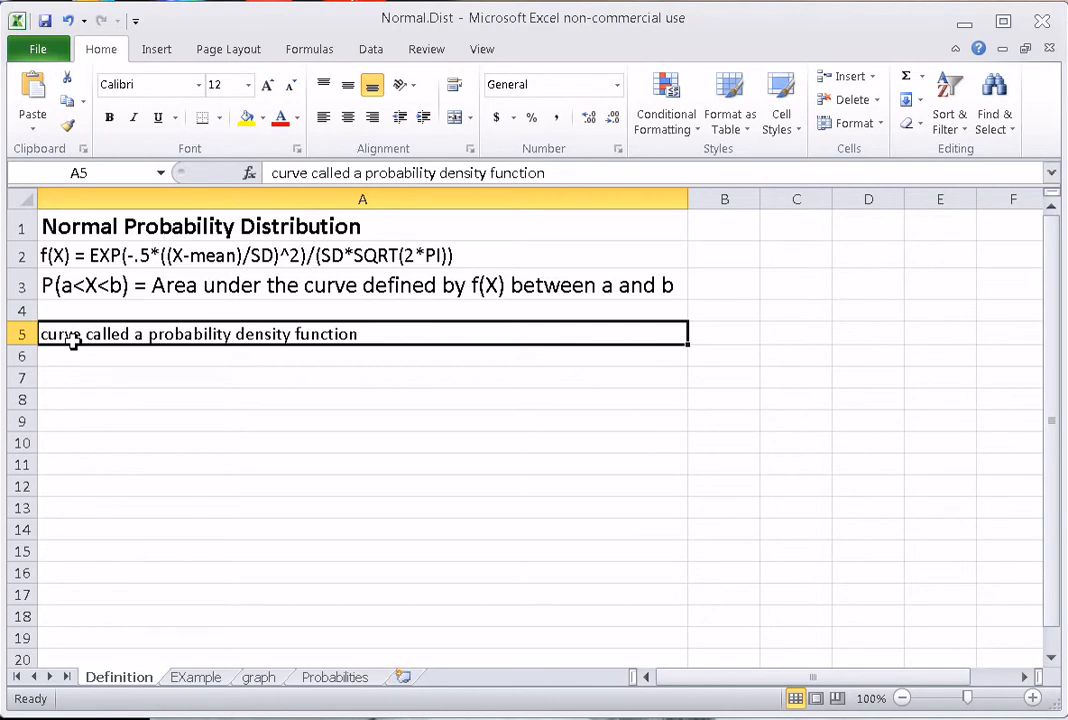
{"action": "left_click", "coordinate": [77, 287]}
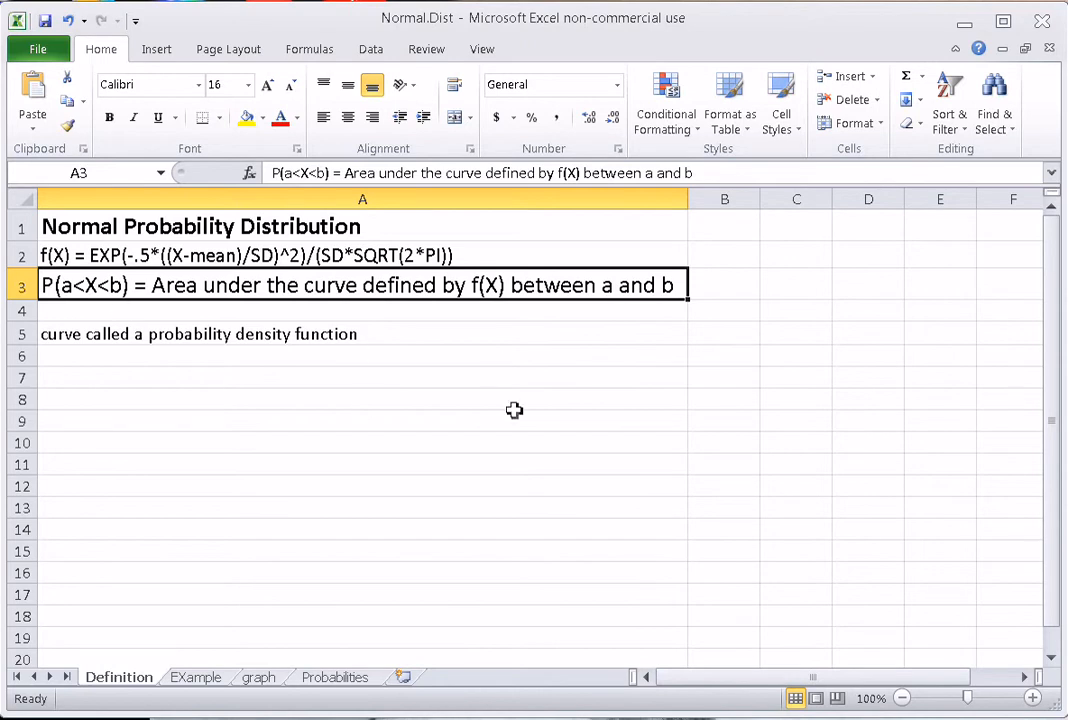
- On the EXample sheet, merge cells A1:J1 containing the IQ scores statement using Merge Across
{"action": "left_click", "coordinate": [200, 680]}
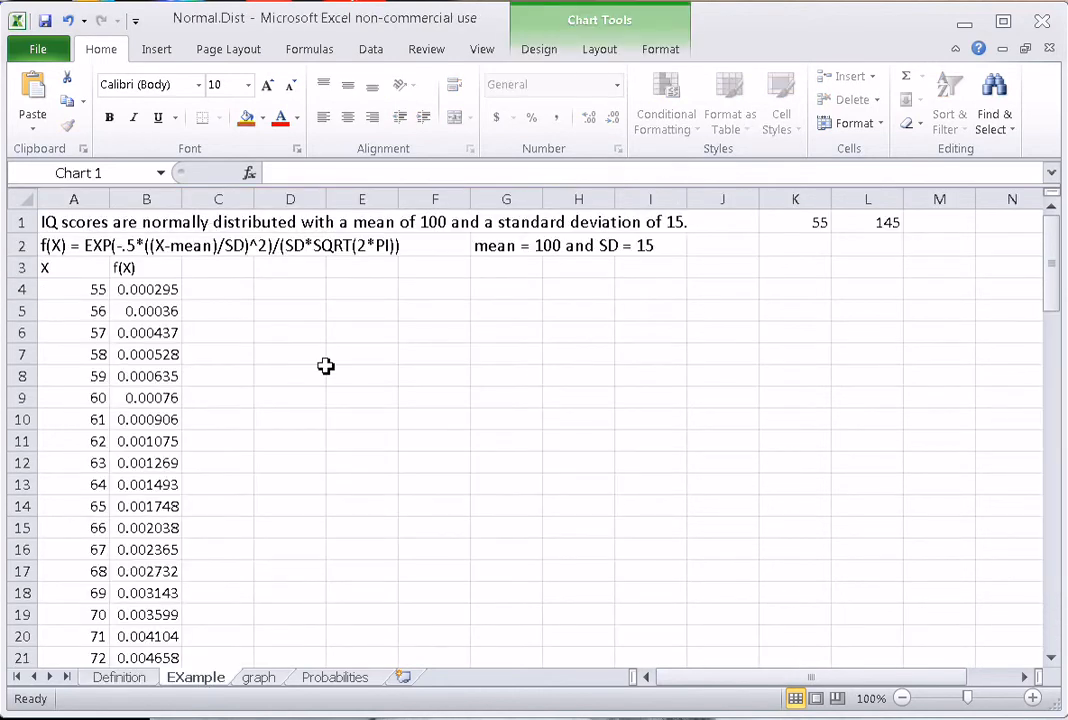
{"action": "left_click", "coordinate": [290, 224]}
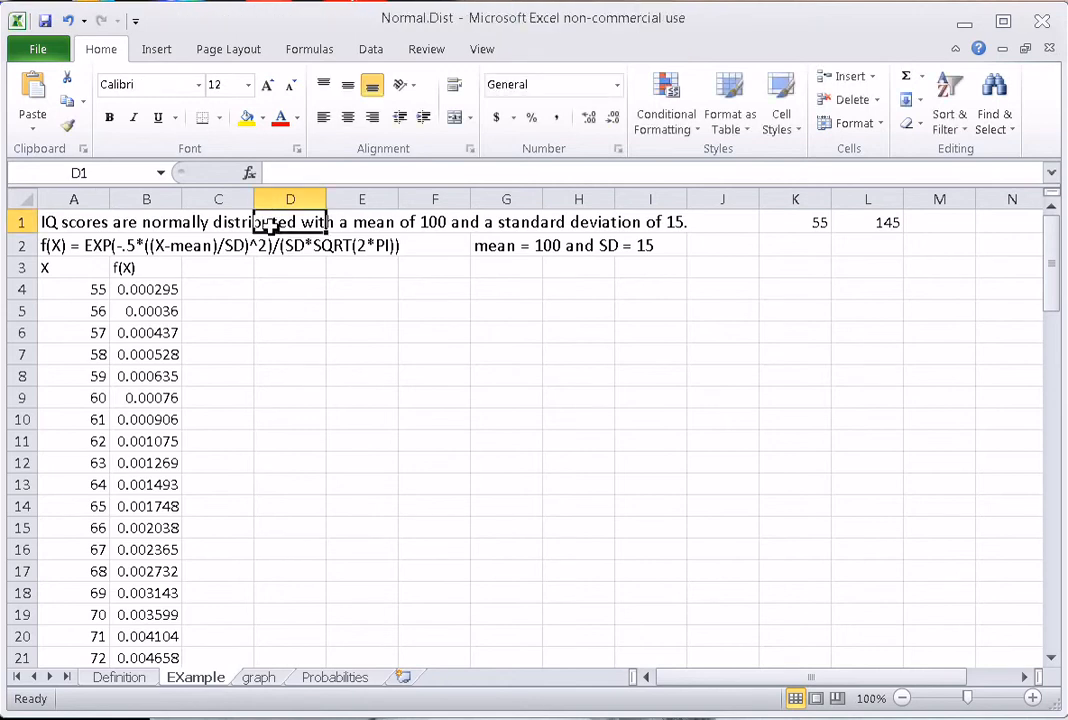
{"action": "left_click_drag", "start_coordinate": [45, 222], "coordinate": [712, 222]}
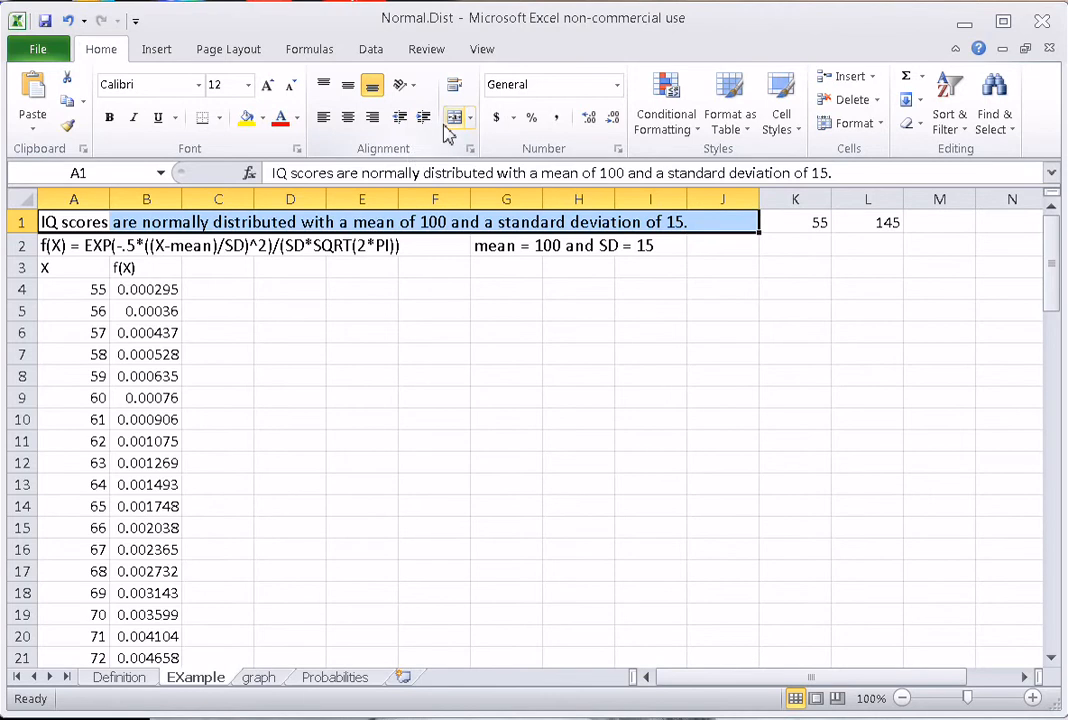
{"action": "left_click", "coordinate": [474, 118]}
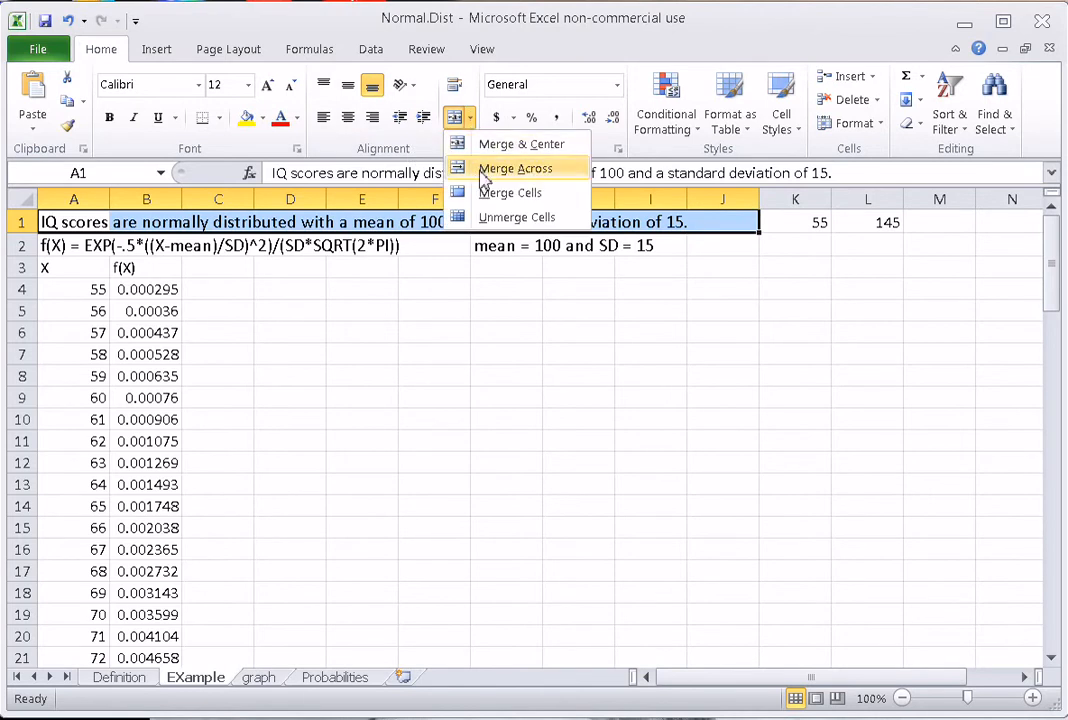
{"action": "left_click", "coordinate": [484, 171]}
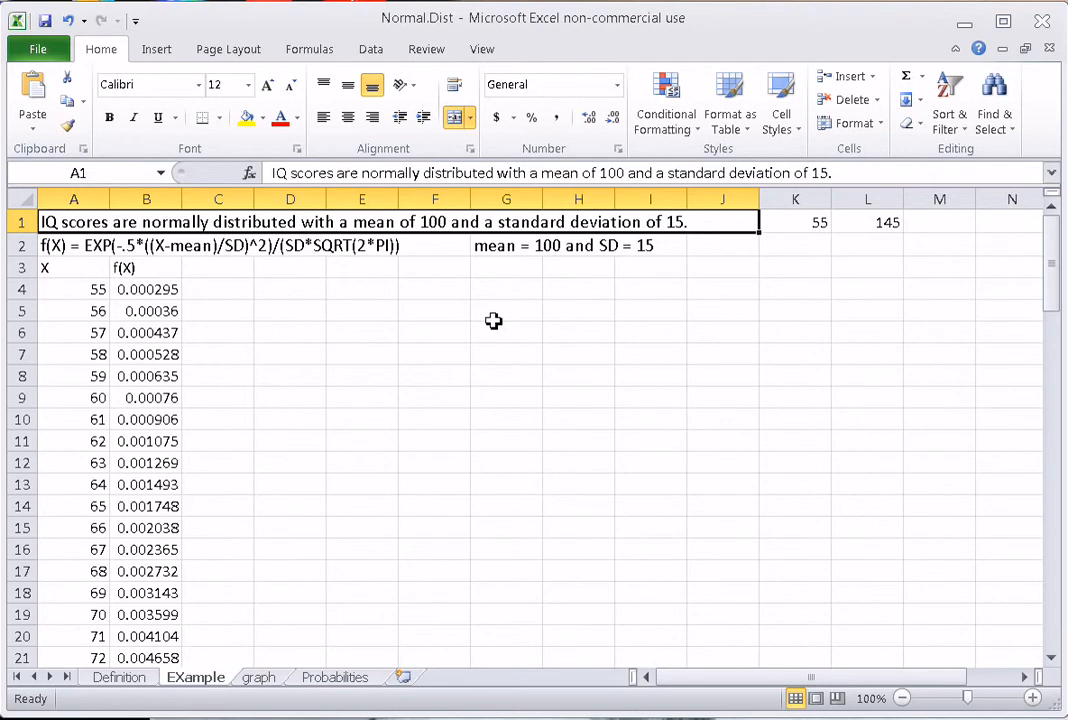
- Examine the mean and SD note, the density formula in A2, and the three-standard-deviation limit formulas in K1 and L1
{"action": "left_click", "coordinate": [556, 245]}
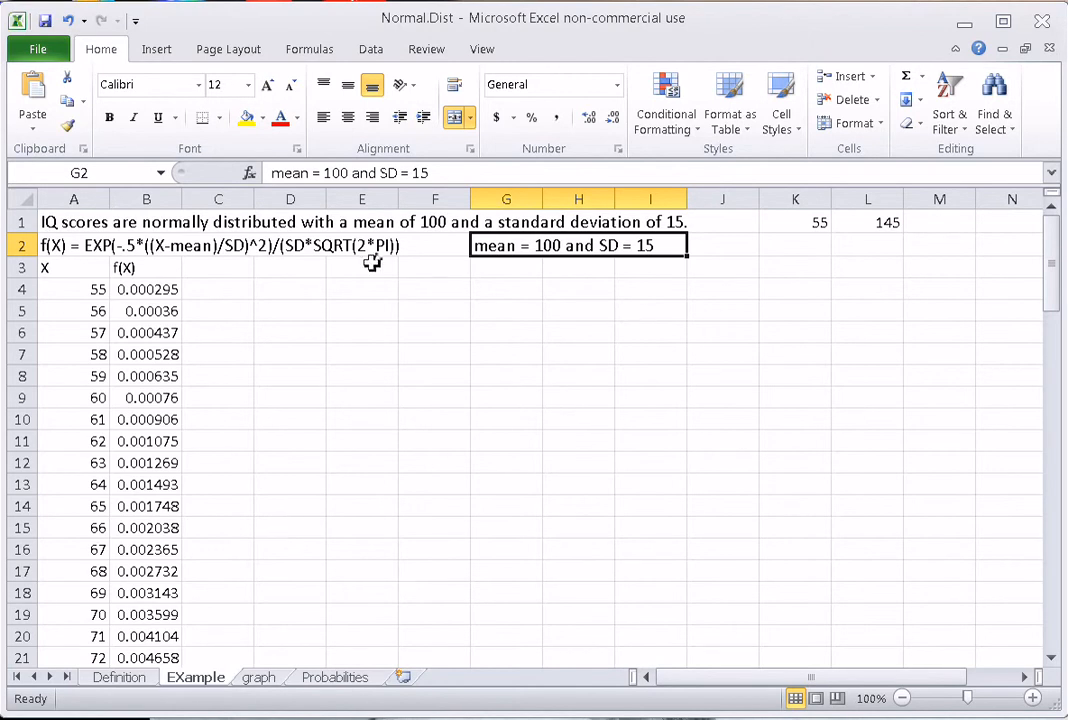
{"action": "left_click", "coordinate": [62, 245]}
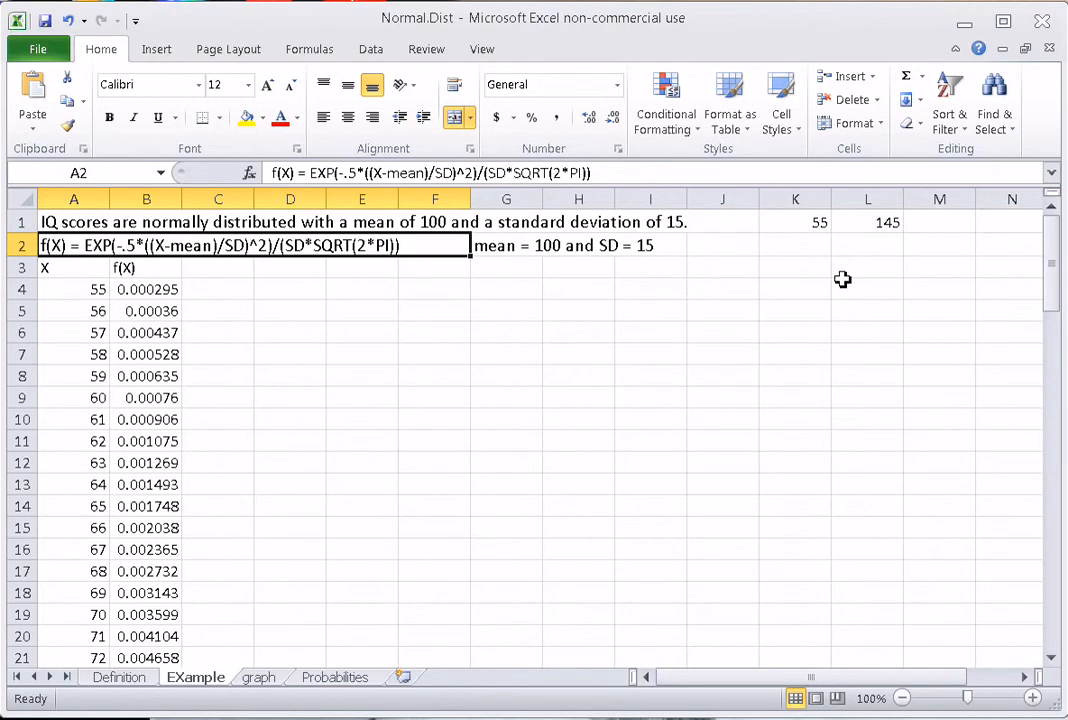
{"action": "left_click", "coordinate": [806, 225]}
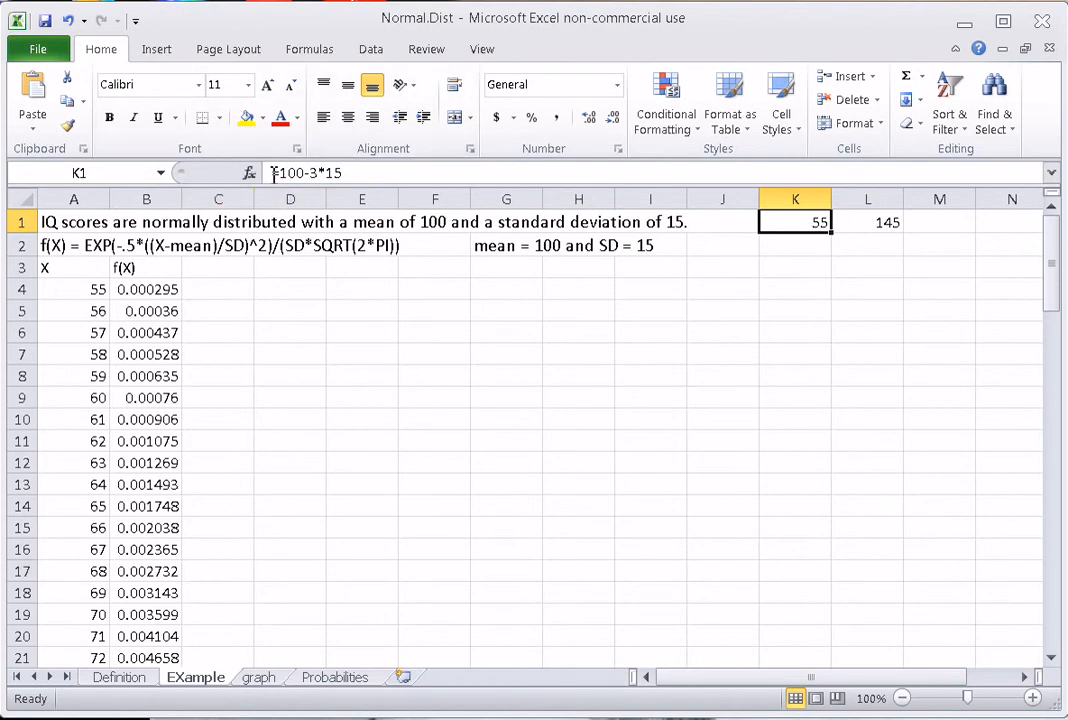
{"action": "left_click", "coordinate": [871, 223]}
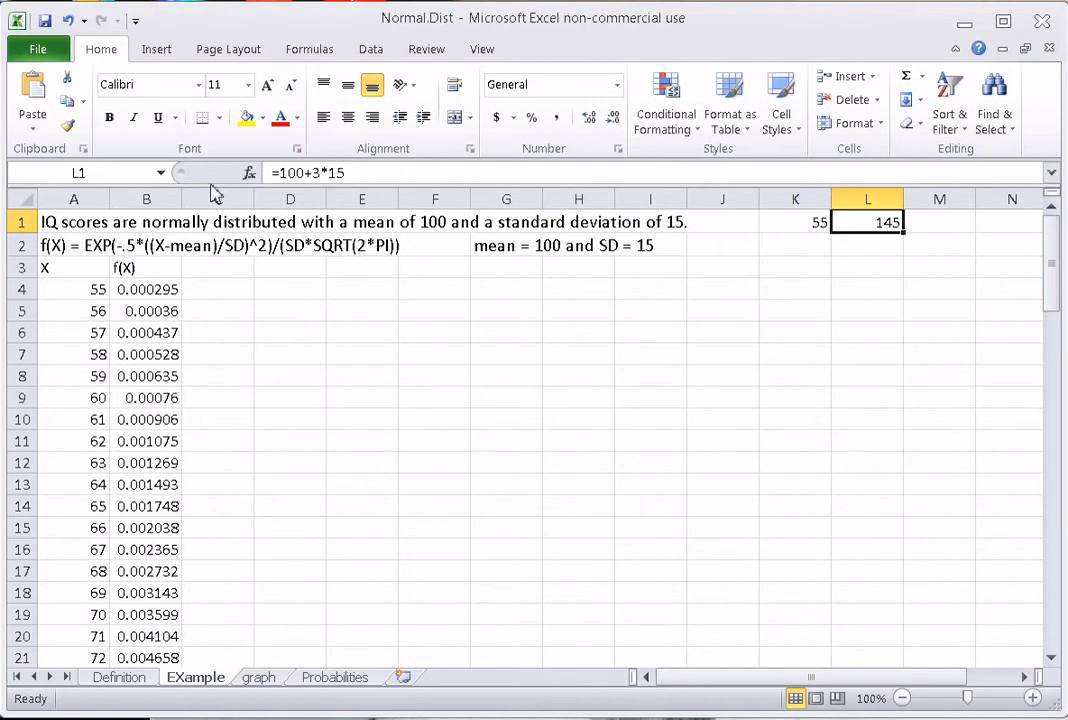
{"action": "left_click_drag", "start_coordinate": [794, 223], "coordinate": [853, 222]}
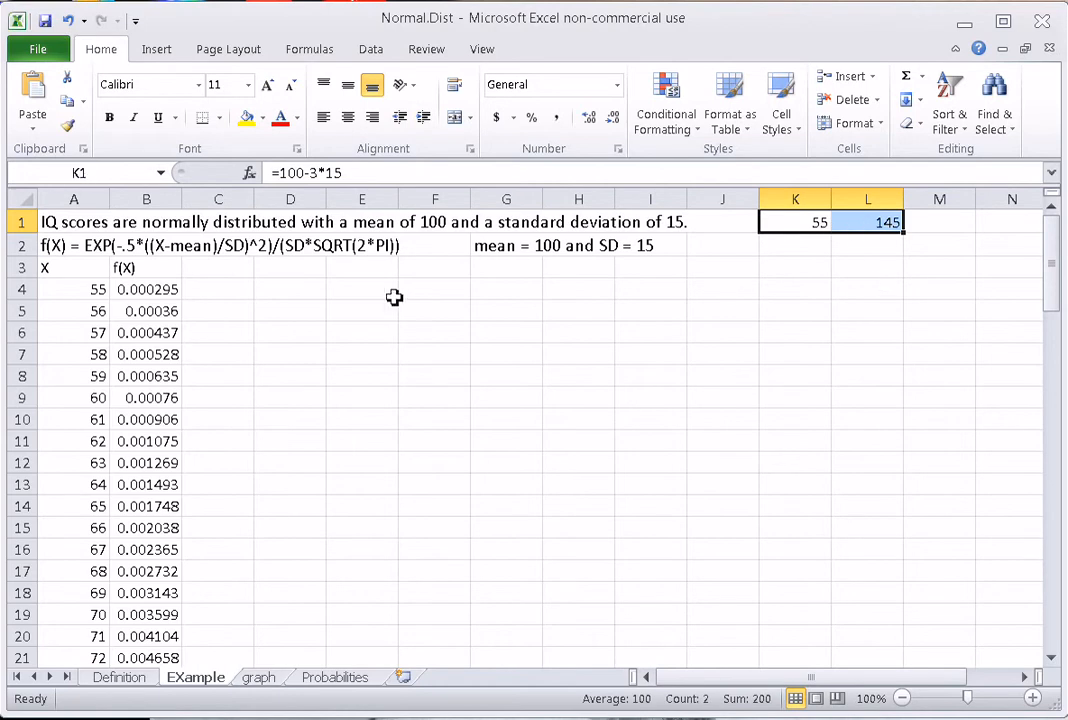
- Review the X values in column A and compare the f(X) formula in B4 with the general formula in A2
{"action": "left_click", "coordinate": [82, 268]}
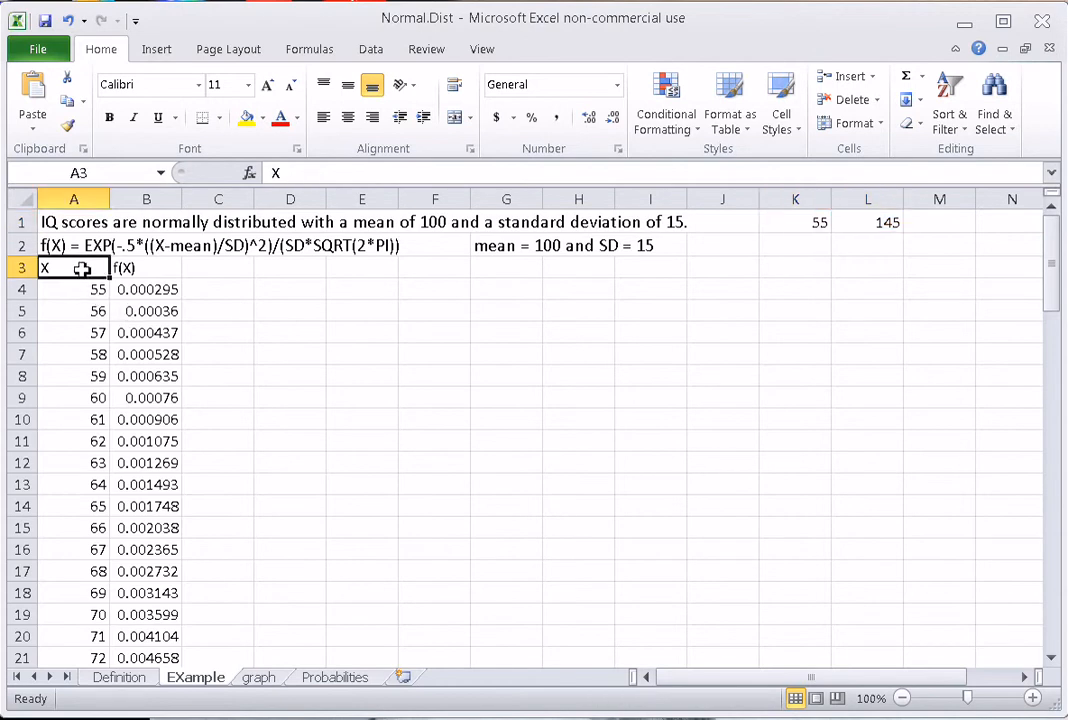
{"action": "left_click_drag", "start_coordinate": [82, 288], "coordinate": [90, 397]}
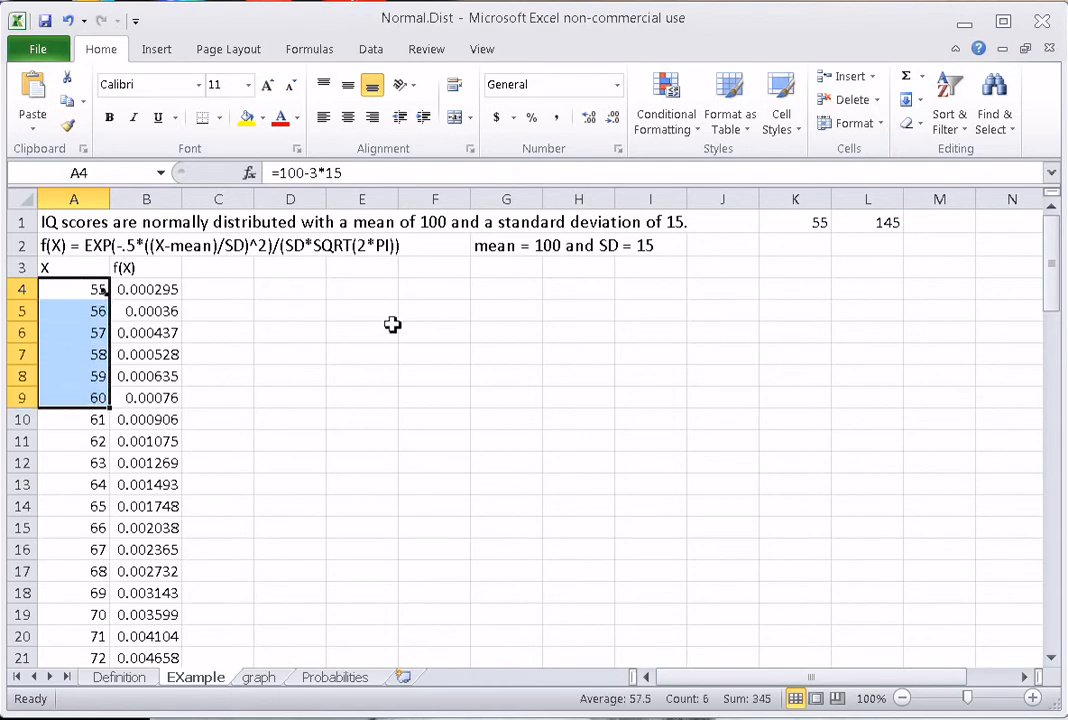
{"action": "mouse_move", "coordinate": [1056, 265]}
{"action": "left_mouse_down"}
{"action": "mouse_move", "coordinate": [1056, 598]}
{"action": "mouse_move", "coordinate": [1052, 265]}
{"action": "left_mouse_up"}
{"action": "left_click", "coordinate": [153, 306]}
{"action": "left_click", "coordinate": [155, 289]}
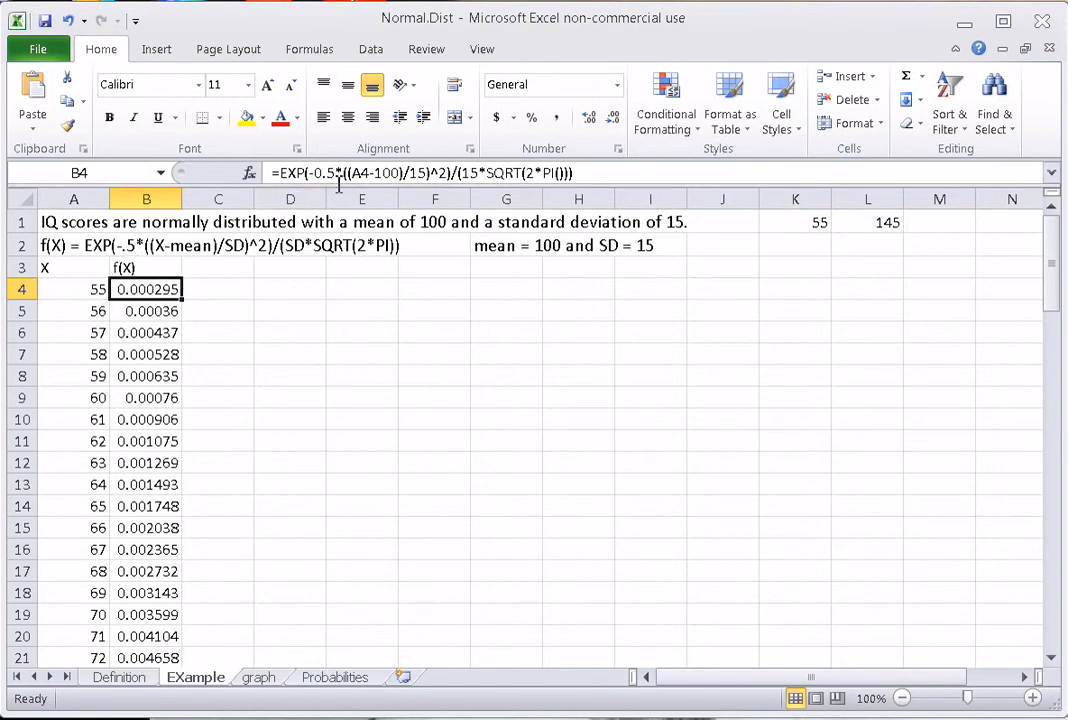
{"action": "left_click", "coordinate": [116, 246]}
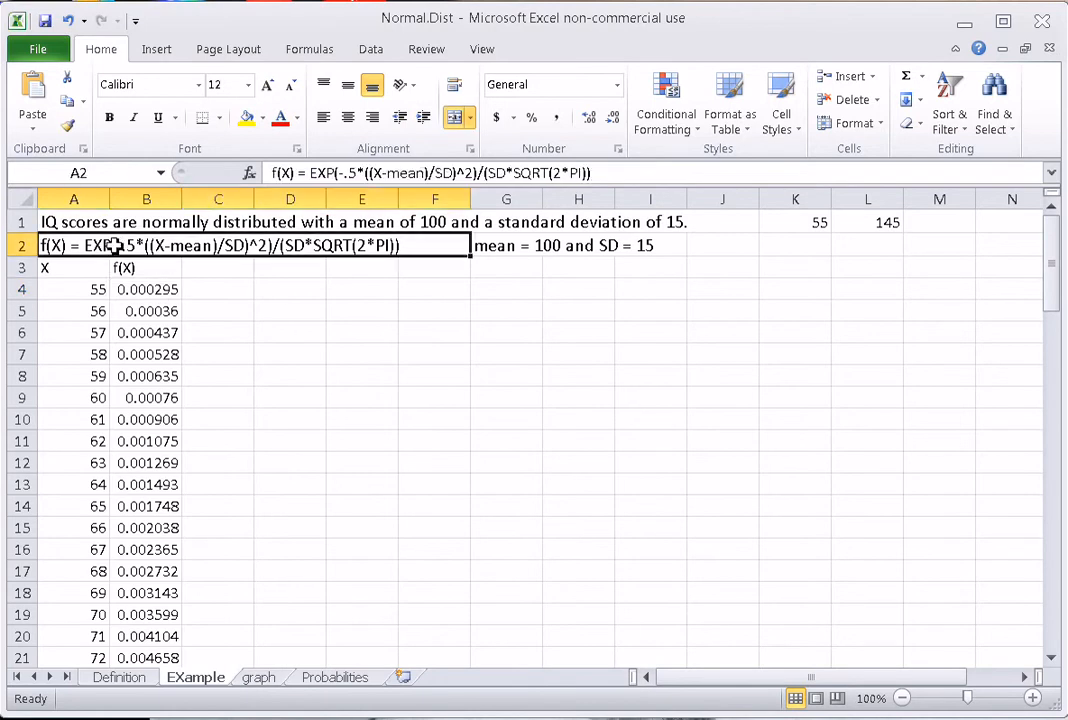
{"action": "left_click", "coordinate": [140, 289]}
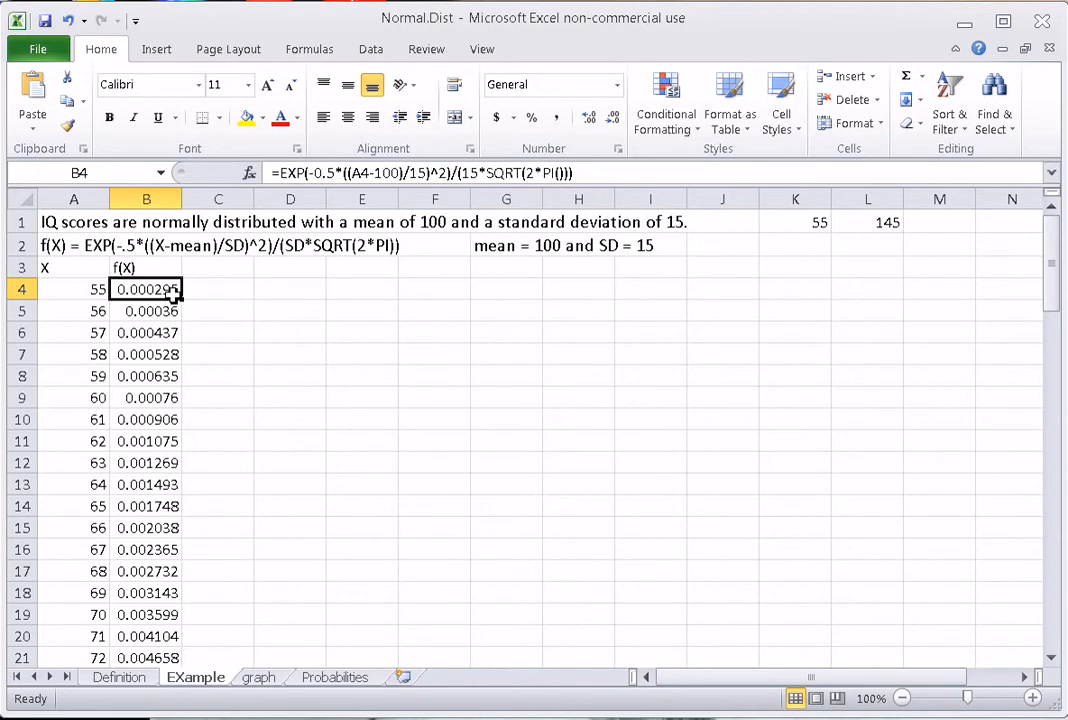
{"action": "left_click_drag", "start_coordinate": [171, 291], "coordinate": [168, 441]}
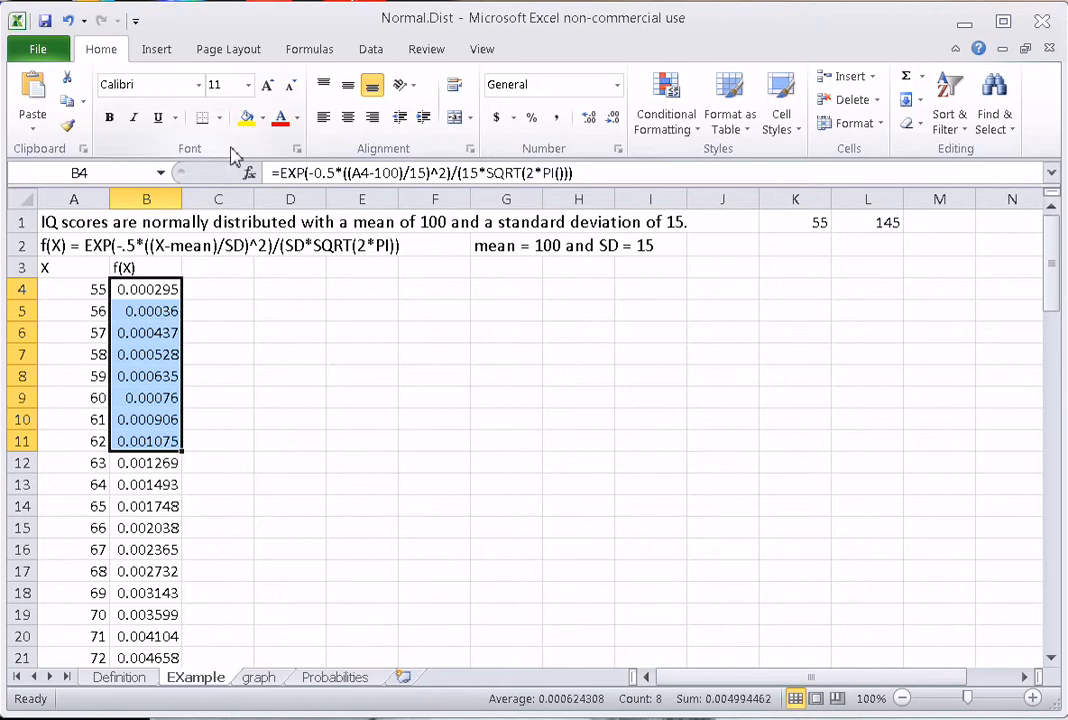
- Look over the available line chart types, and examine the end of the data table and the existing f(X) chart
{"action": "left_click", "coordinate": [297, 293]}
{"action": "left_click", "coordinate": [152, 50]}
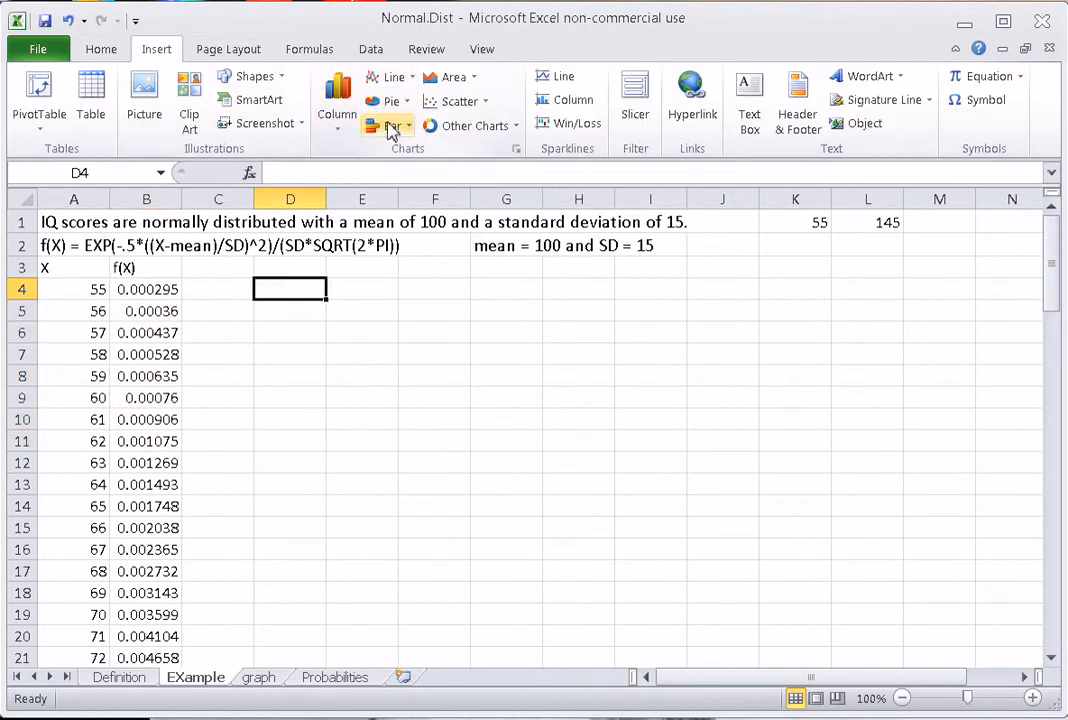
{"action": "left_click", "coordinate": [410, 86]}
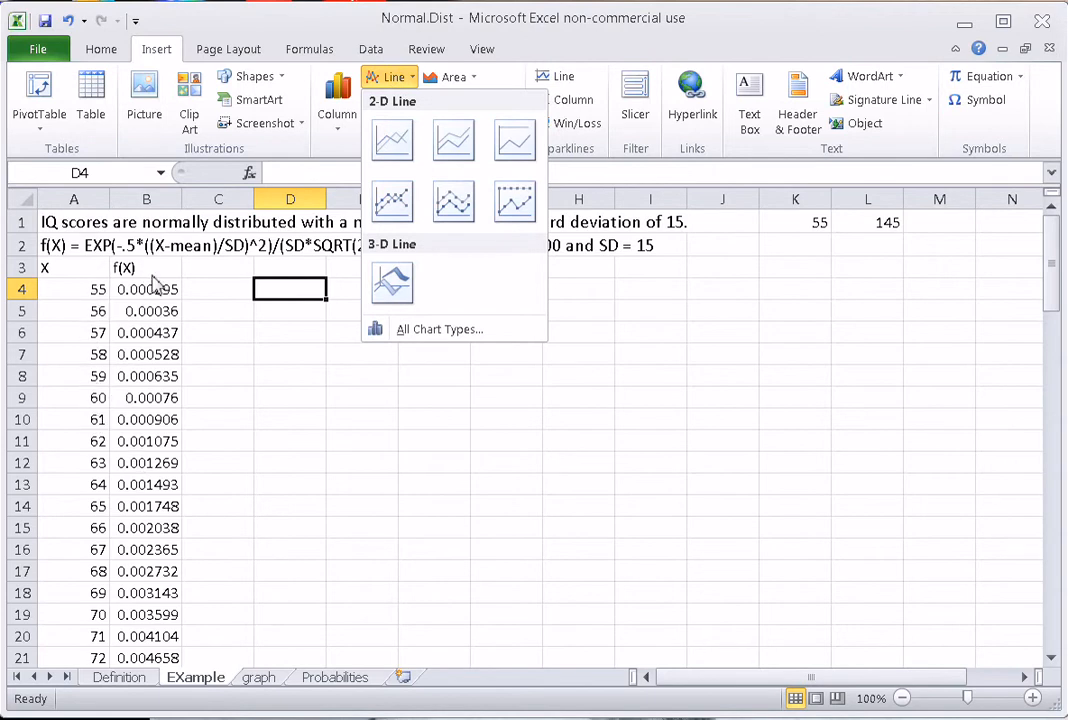
{"action": "left_click", "coordinate": [1057, 612]}
{"action": "left_click", "coordinate": [1057, 612]}
{"action": "left_click", "coordinate": [1057, 612]}
{"action": "left_click", "coordinate": [1057, 612]}
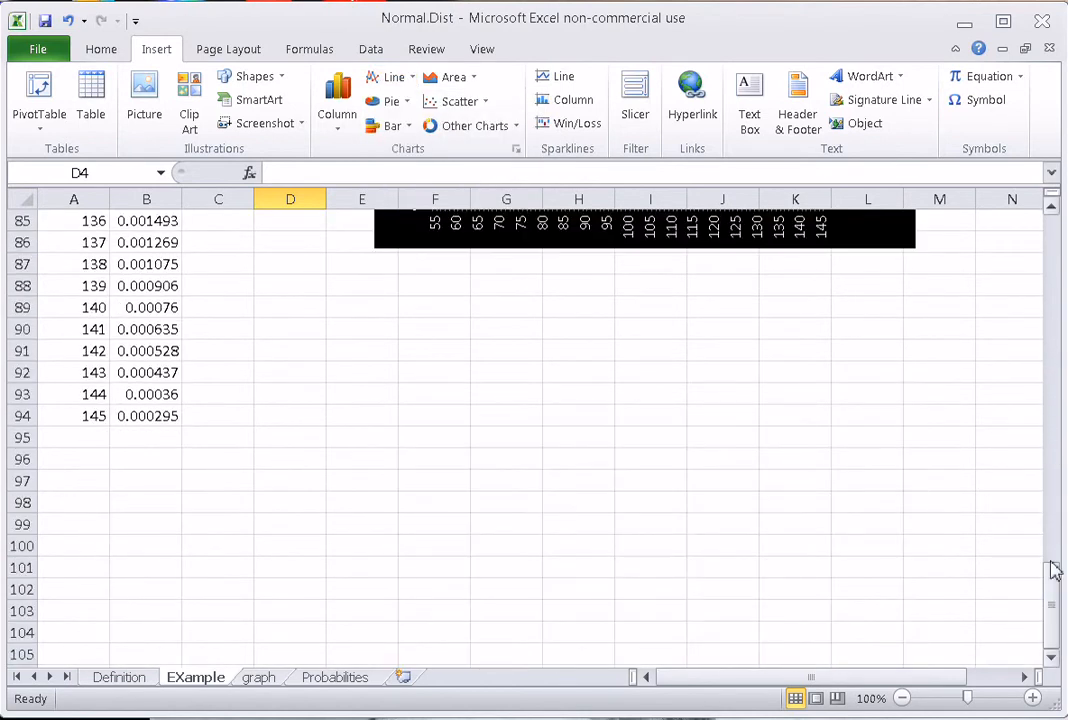
{"action": "left_click_drag", "start_coordinate": [1055, 570], "coordinate": [1058, 508]}
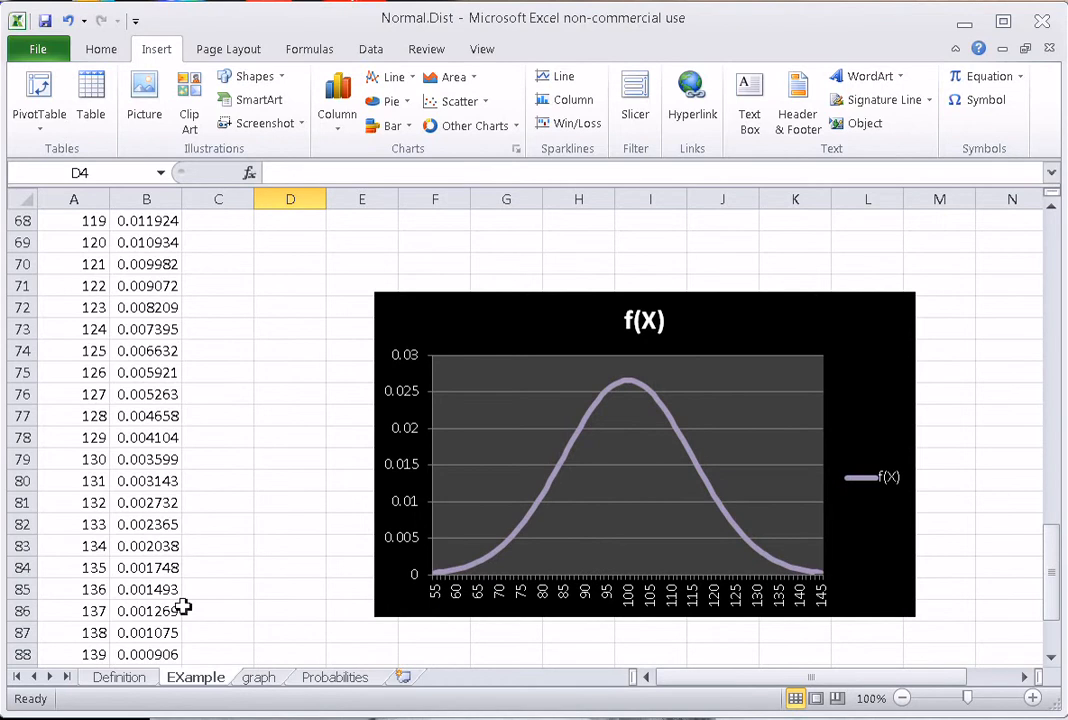
- On the graph sheet, review the three Empirical Rule statements in I10:I12 against the f(X) curve
{"action": "left_click", "coordinate": [260, 679]}
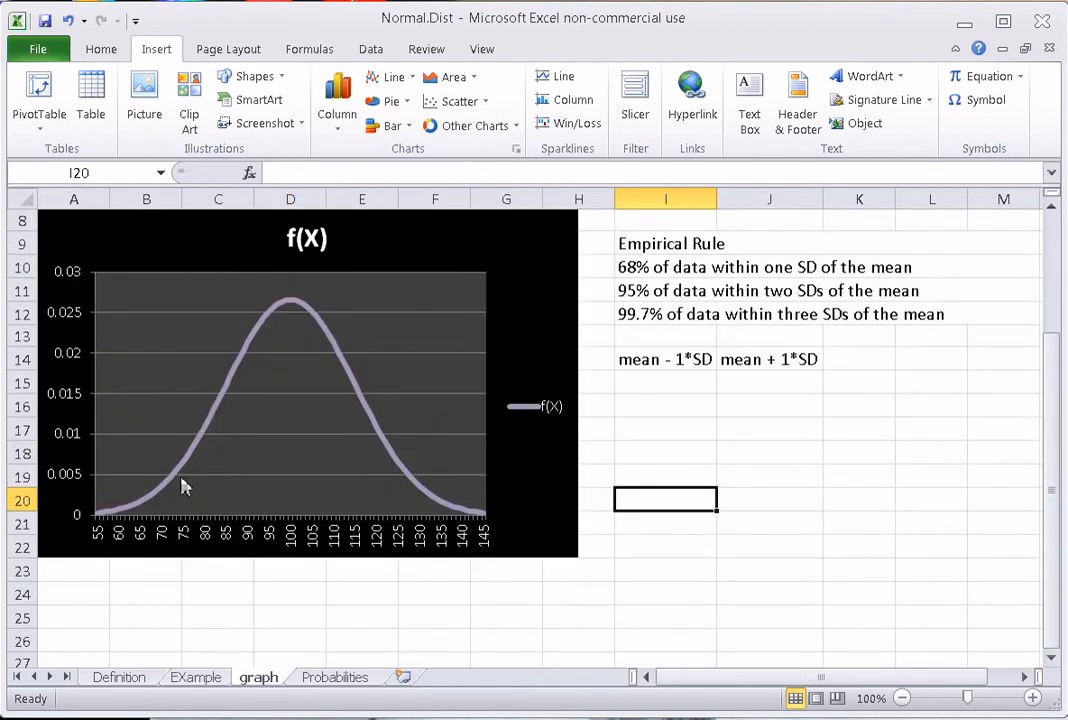
{"action": "left_click", "coordinate": [666, 245]}
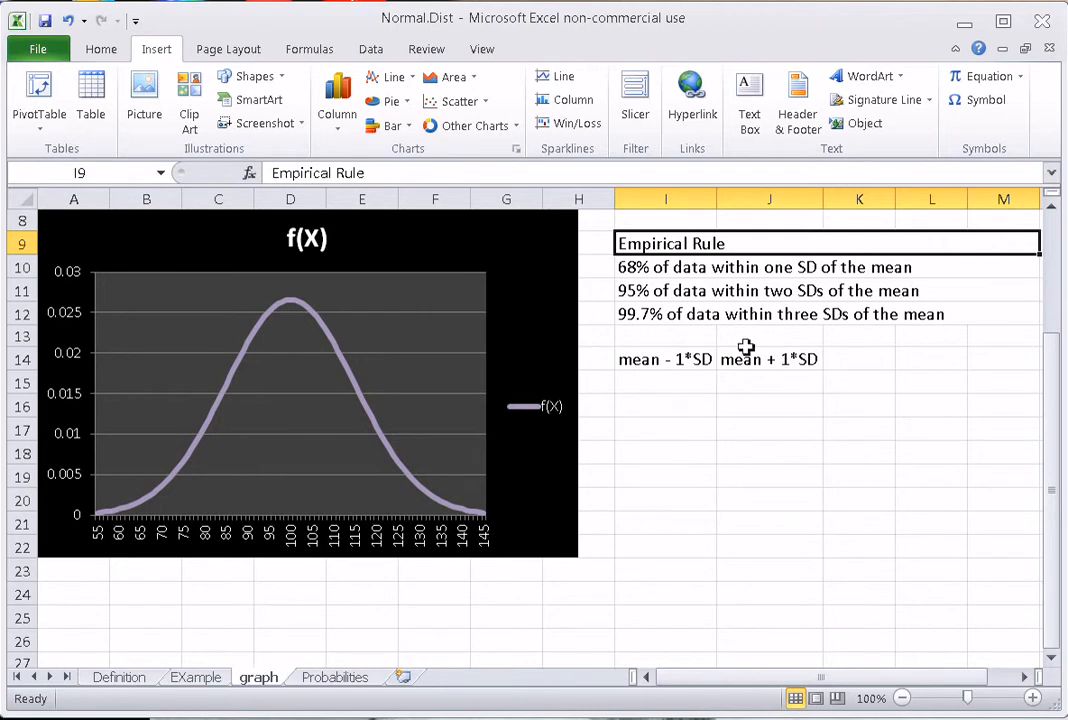
{"action": "left_click", "coordinate": [752, 268]}
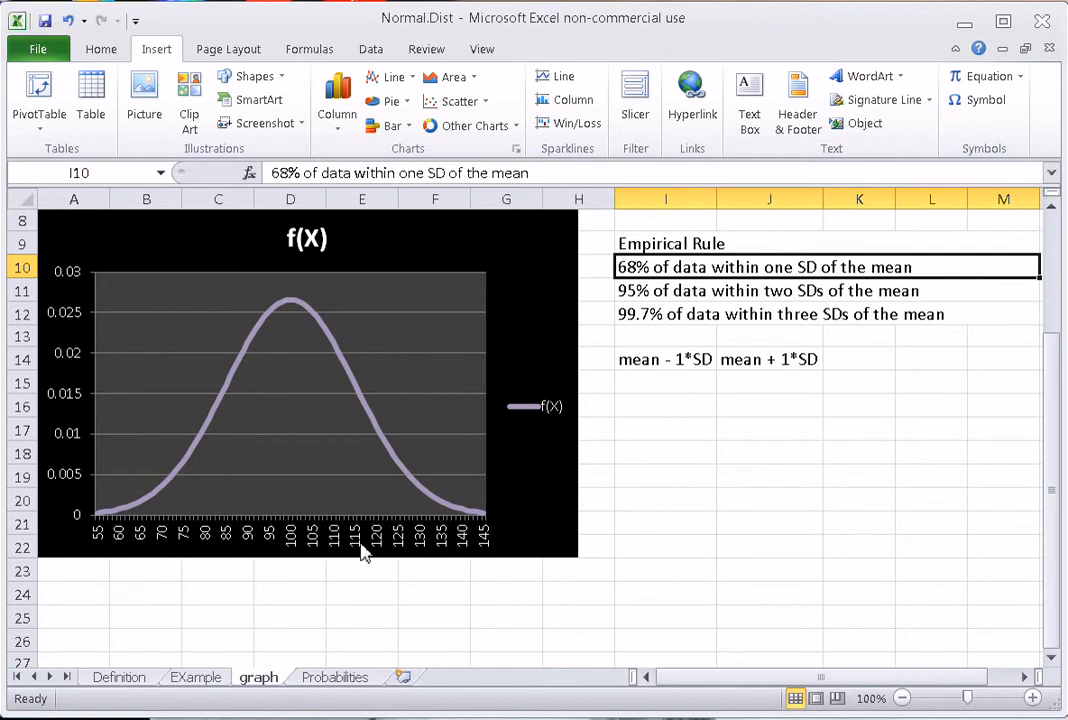
{"action": "left_click", "coordinate": [684, 292]}
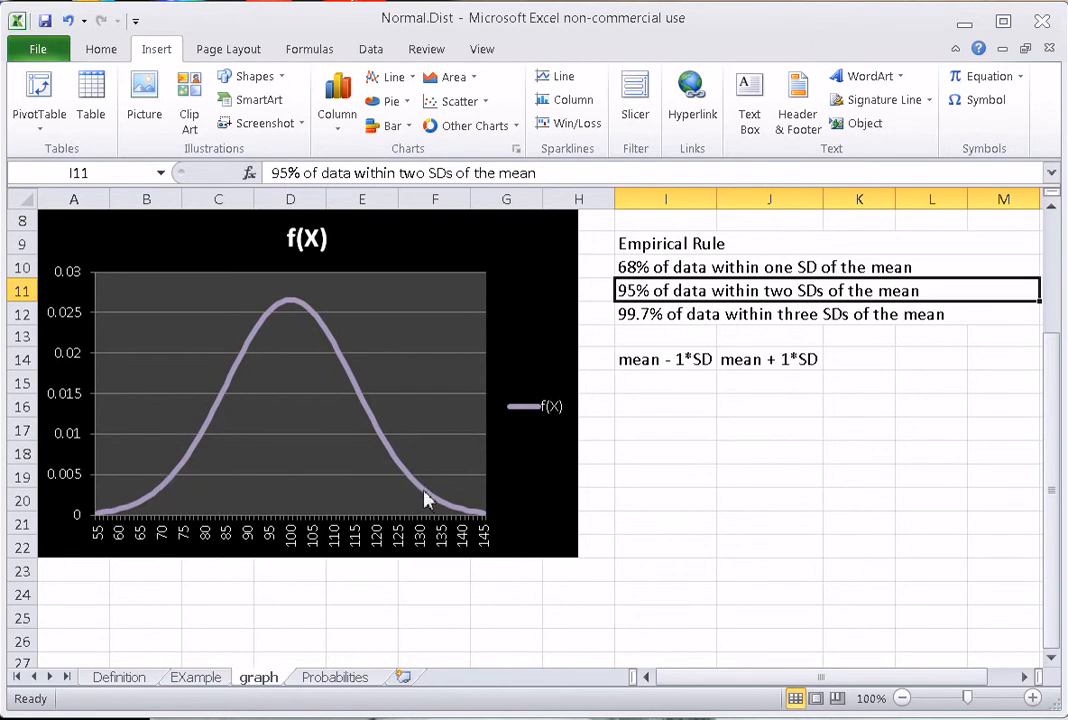
{"action": "left_click", "coordinate": [651, 316]}
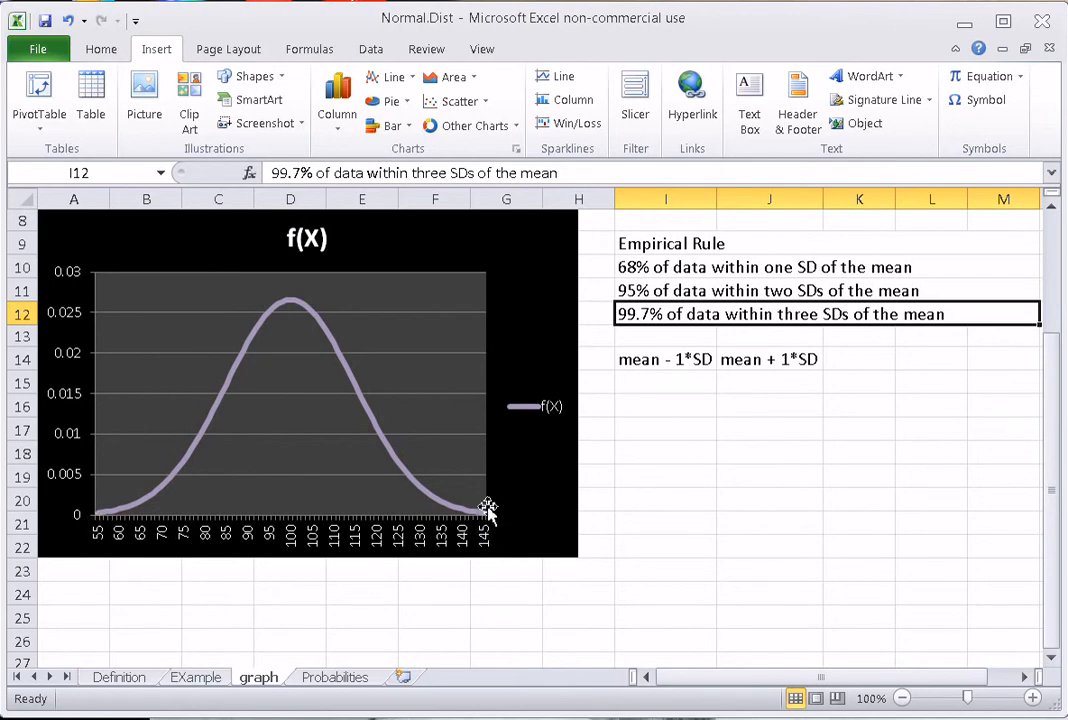
- Calculate the one-standard-deviation limits with =100-15 in I15 and =100+15 in J15
{"action": "left_click", "coordinate": [681, 384]}
{"action": "type", "text": "=100"}
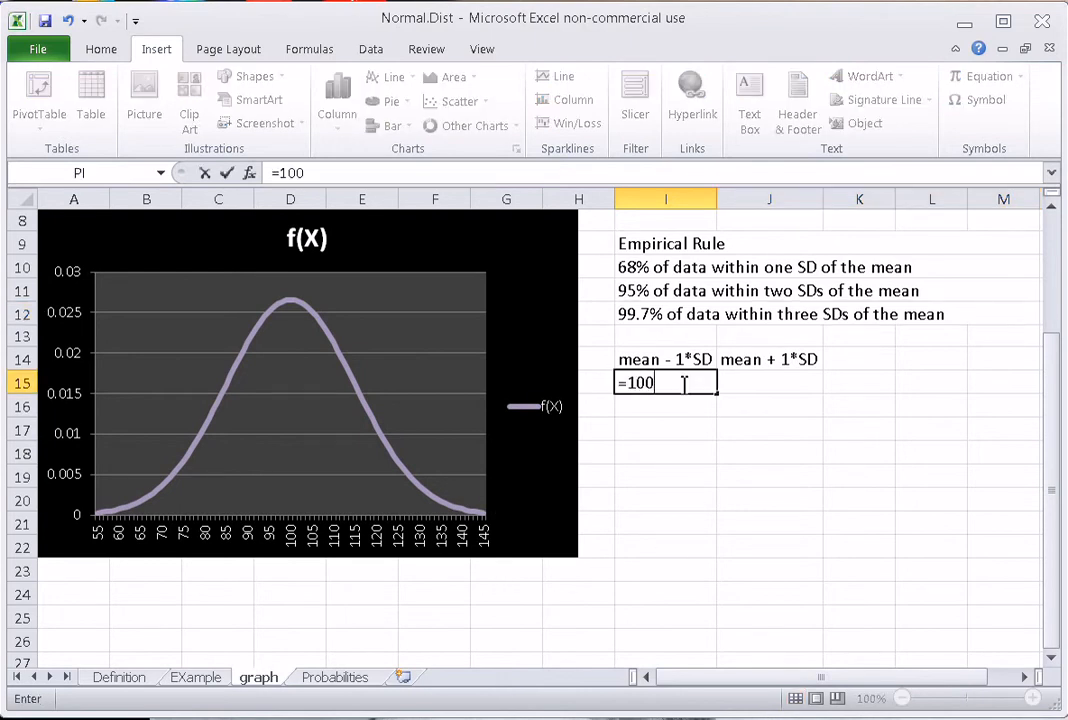
{"action": "type", "text": "-15"}
{"action": "key", "text": "Return"}
{"action": "left_click", "coordinate": [752, 387]}
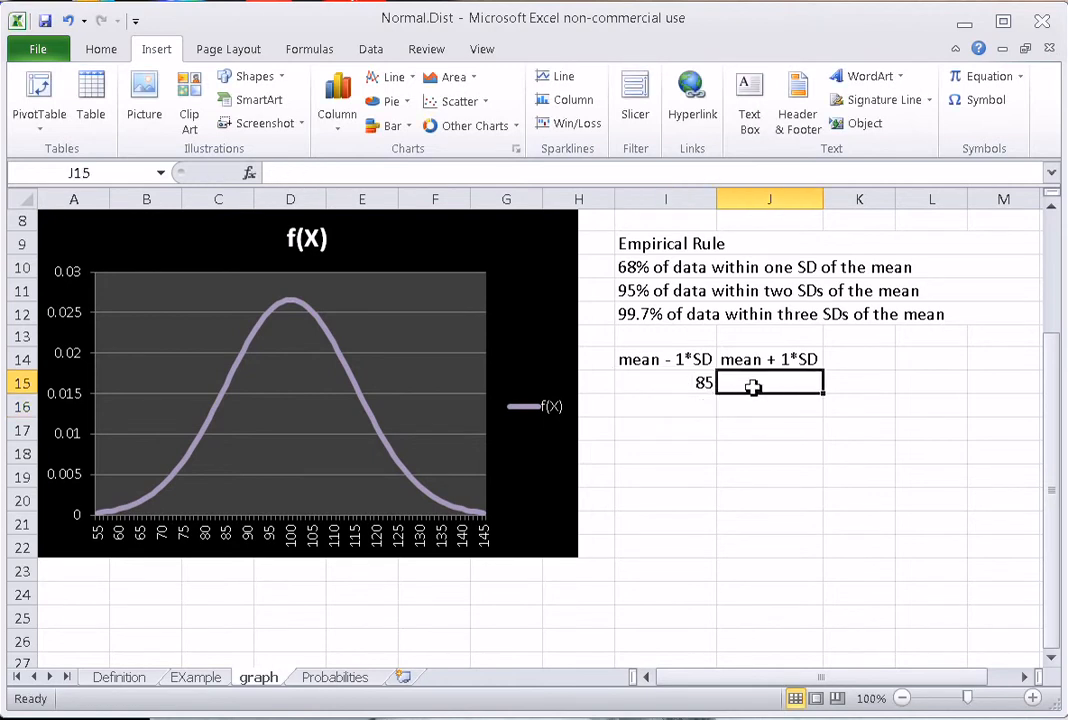
{"action": "type", "text": "=1000+"}
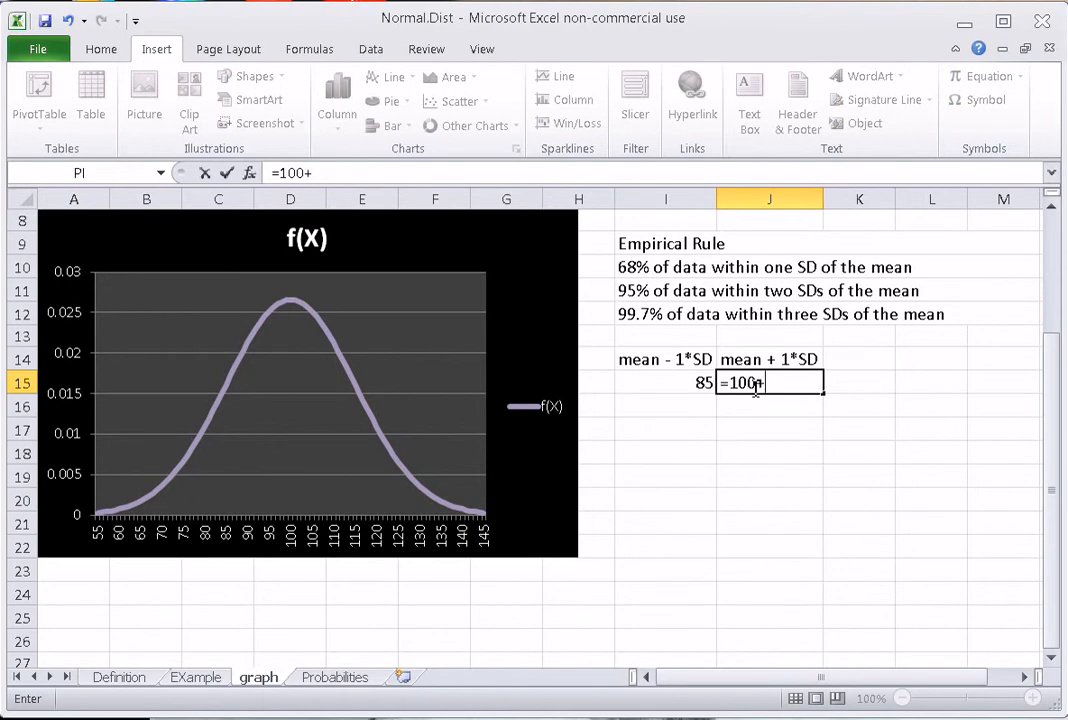
{"action": "type", "text": "15"}
{"action": "key", "text": "Return"}
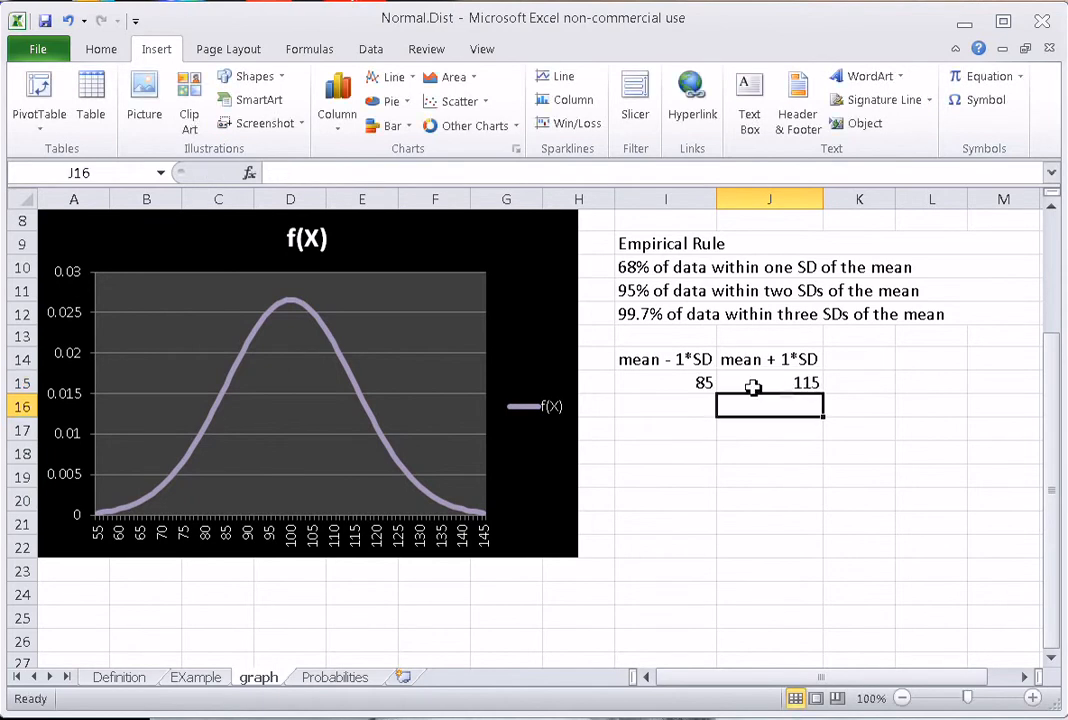
- Enter the probability label P(85<X<115) in cell I16
{"action": "left_click", "coordinate": [672, 411]}
{"action": "type", "text": "P"}
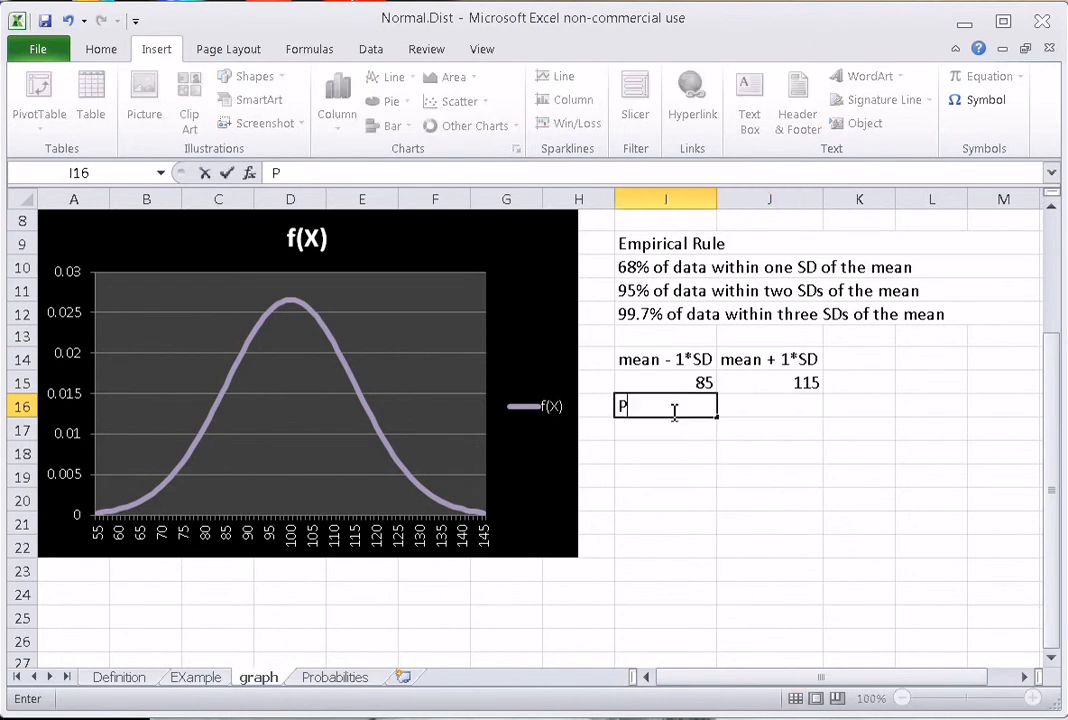
{"action": "type", "text": "(85<X"}
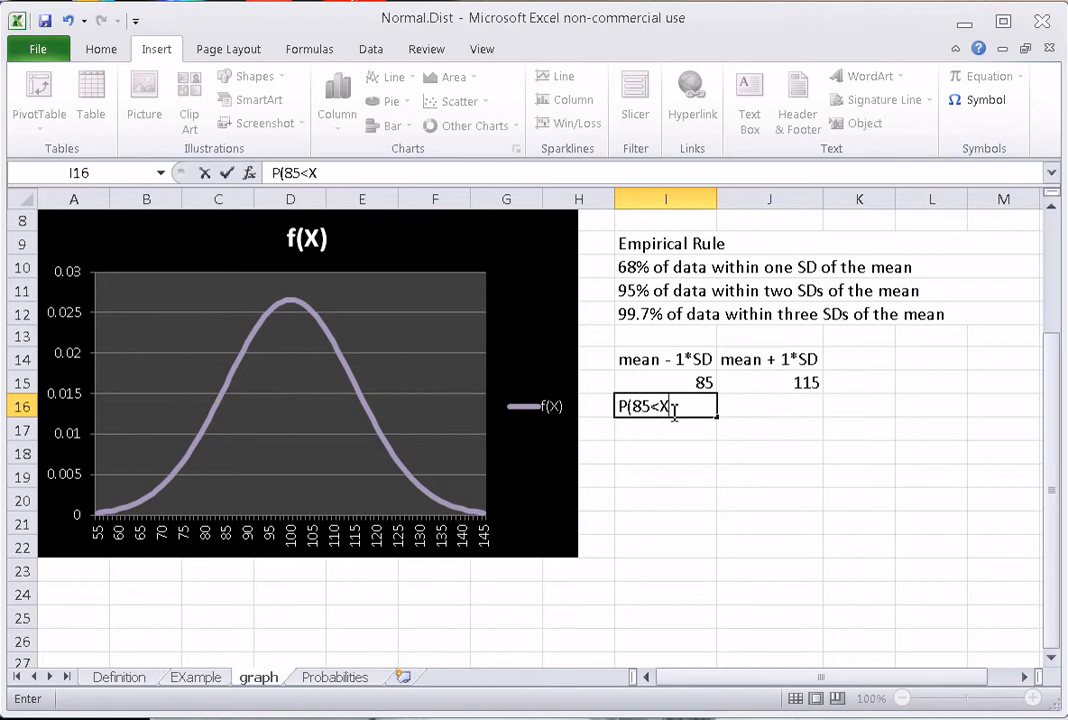
{"action": "type", "text": "<115)"}
{"action": "key", "text": "Tab"}
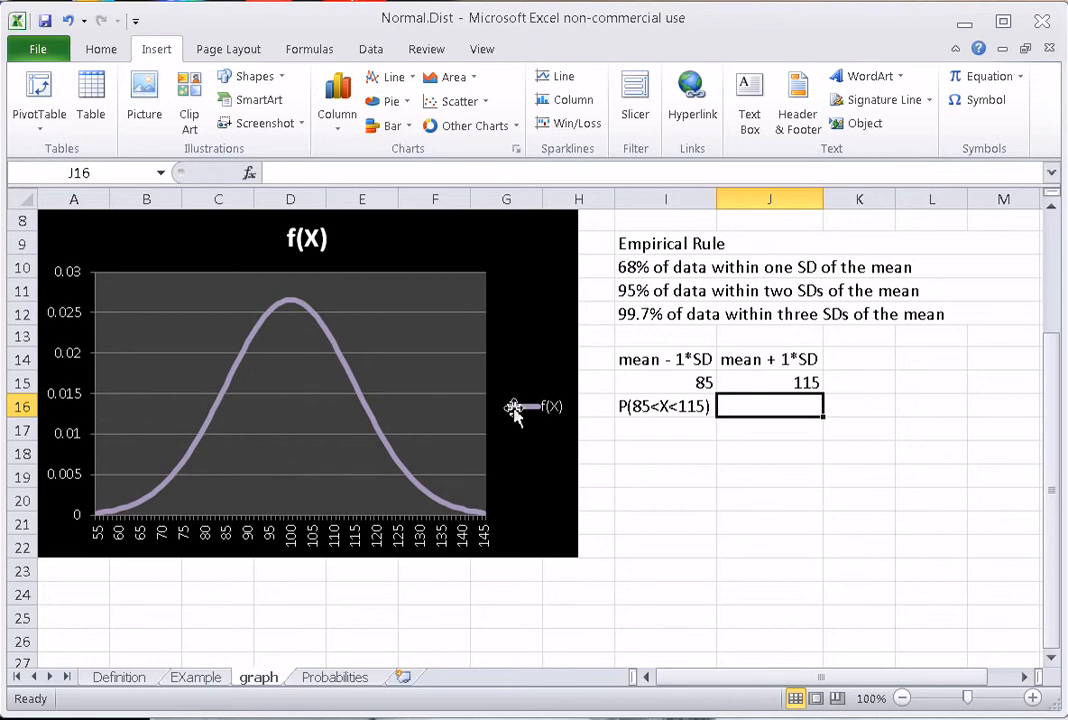
- Insert the statistical function NORM.DIST into cell J16
{"action": "left_click", "coordinate": [308, 52]}
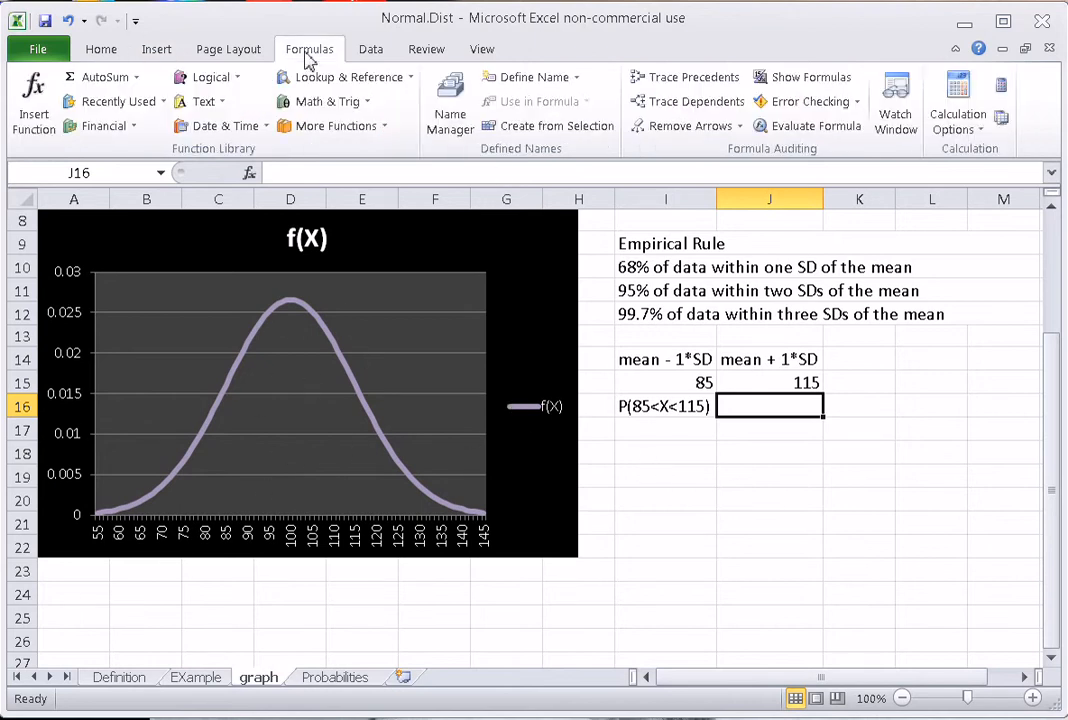
{"action": "left_click", "coordinate": [386, 128]}
{"action": "mouse_move", "coordinate": [385, 152]}
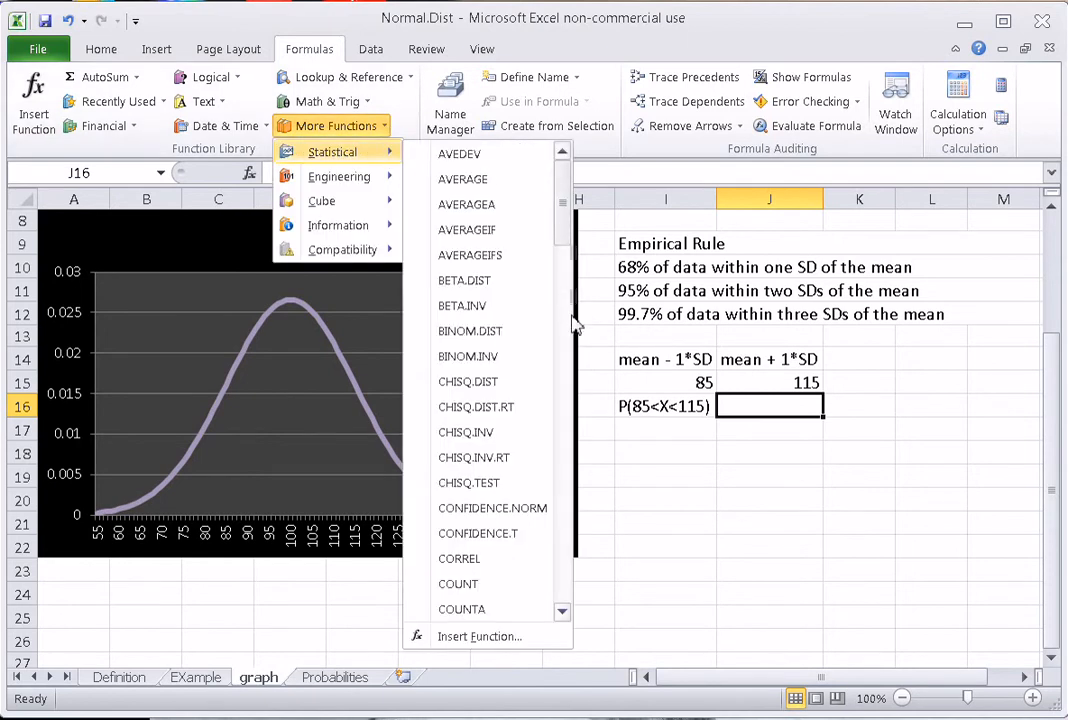
{"action": "left_click", "coordinate": [562, 395]}
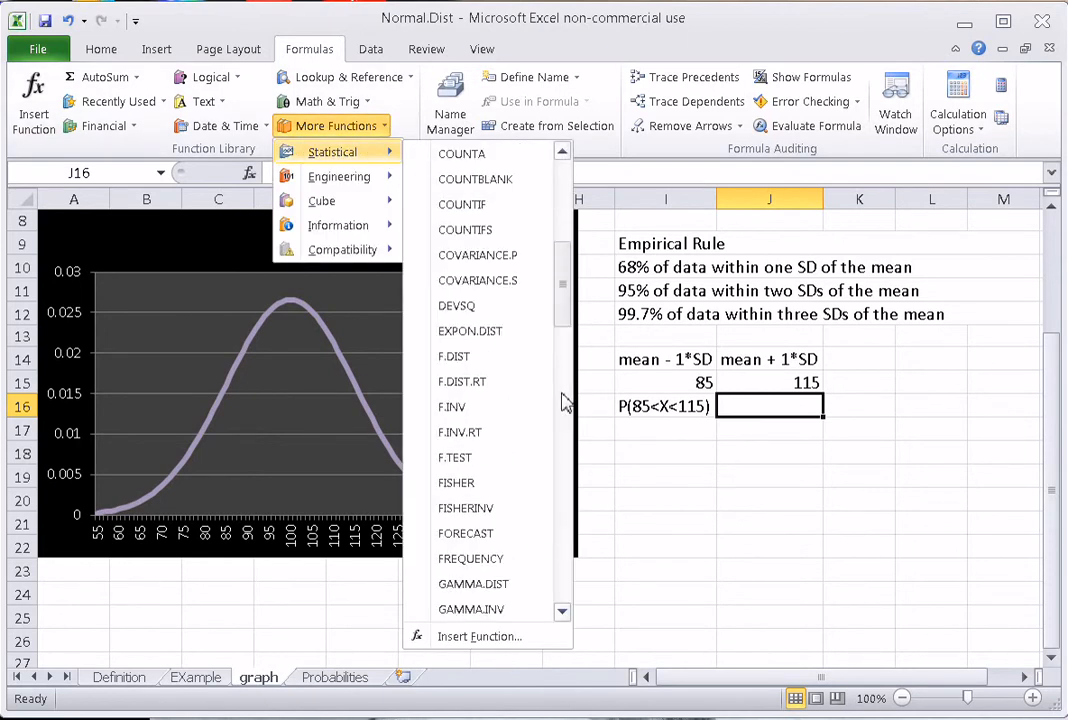
{"action": "left_click", "coordinate": [563, 401]}
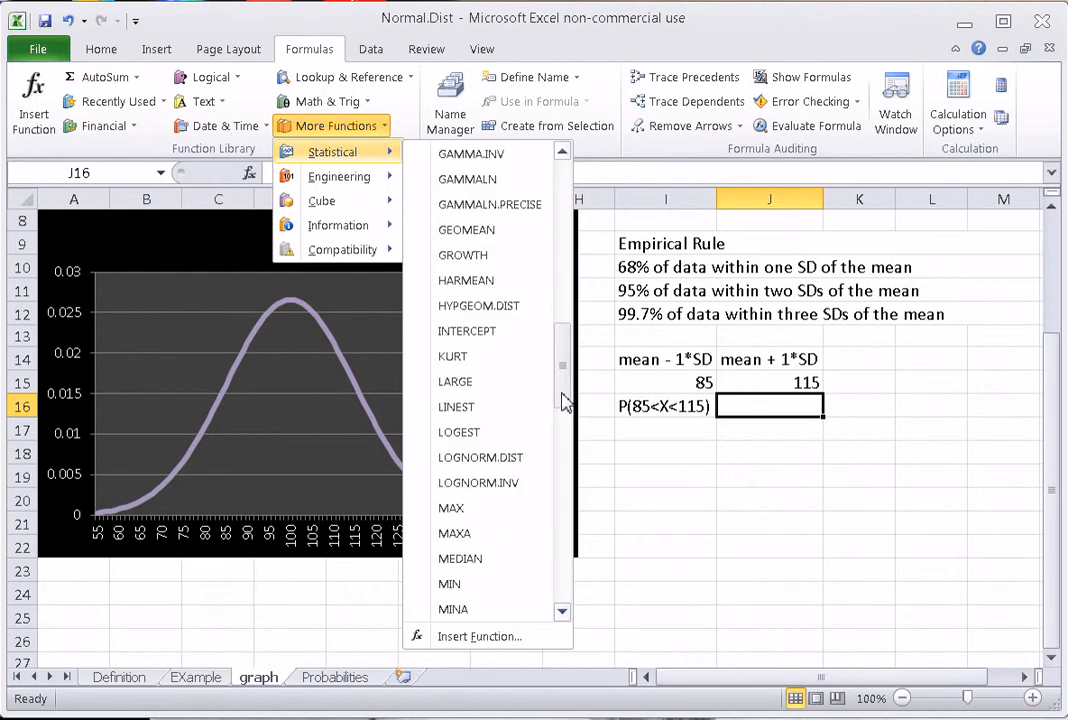
{"action": "left_click", "coordinate": [563, 426]}
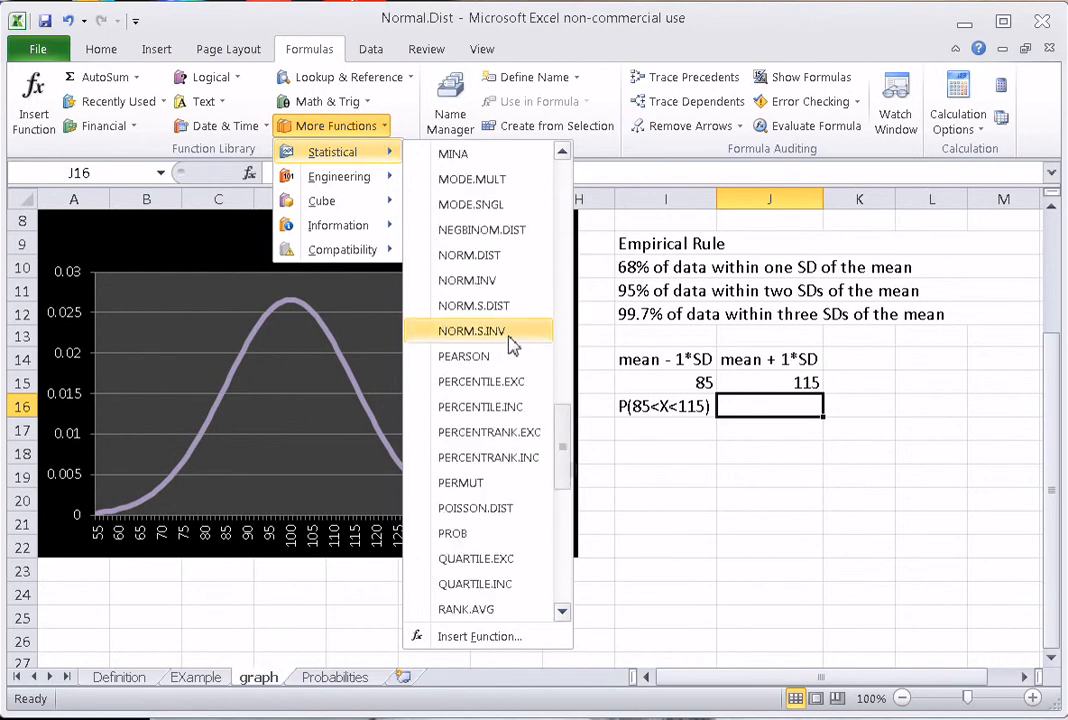
{"action": "left_click", "coordinate": [522, 259]}
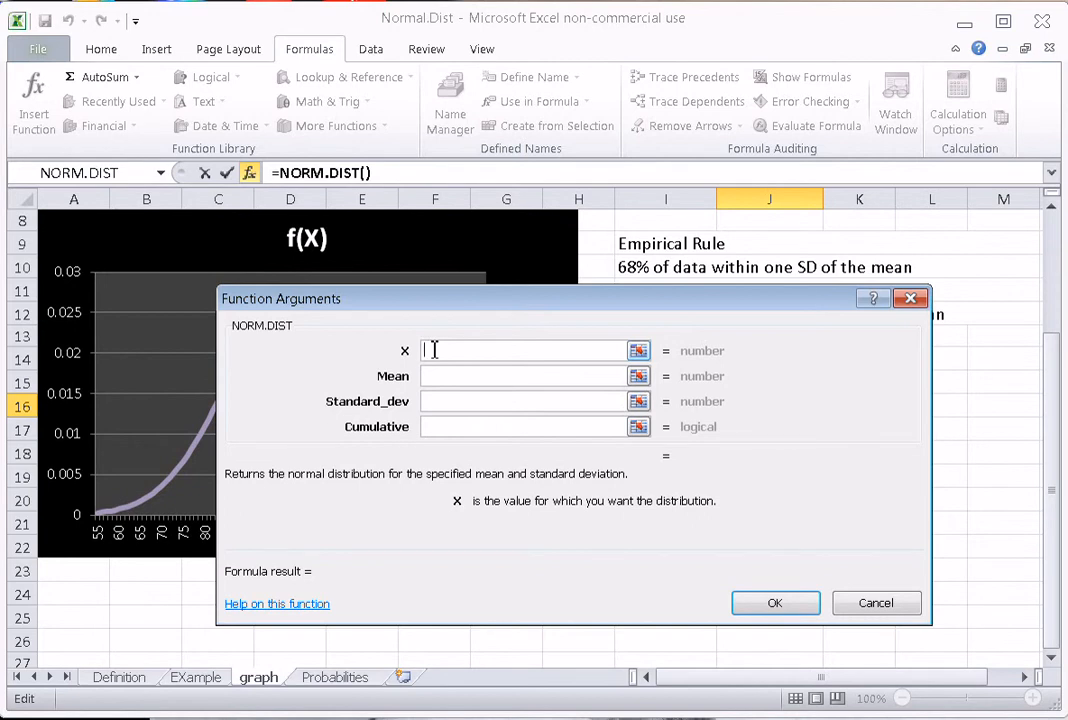
- Complete the NORM.DIST arguments with X 115, Mean 100, Standard_dev 15 and Cumulative true
{"action": "type", "text": "115"}
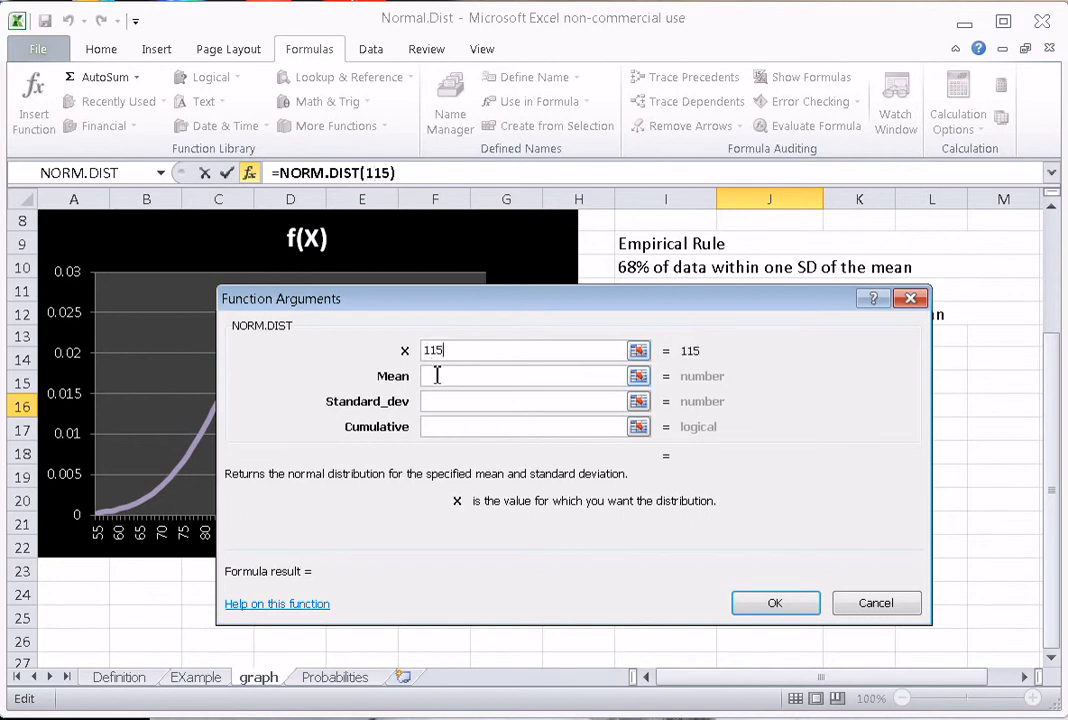
{"action": "left_click", "coordinate": [437, 375]}
{"action": "type", "text": "100"}
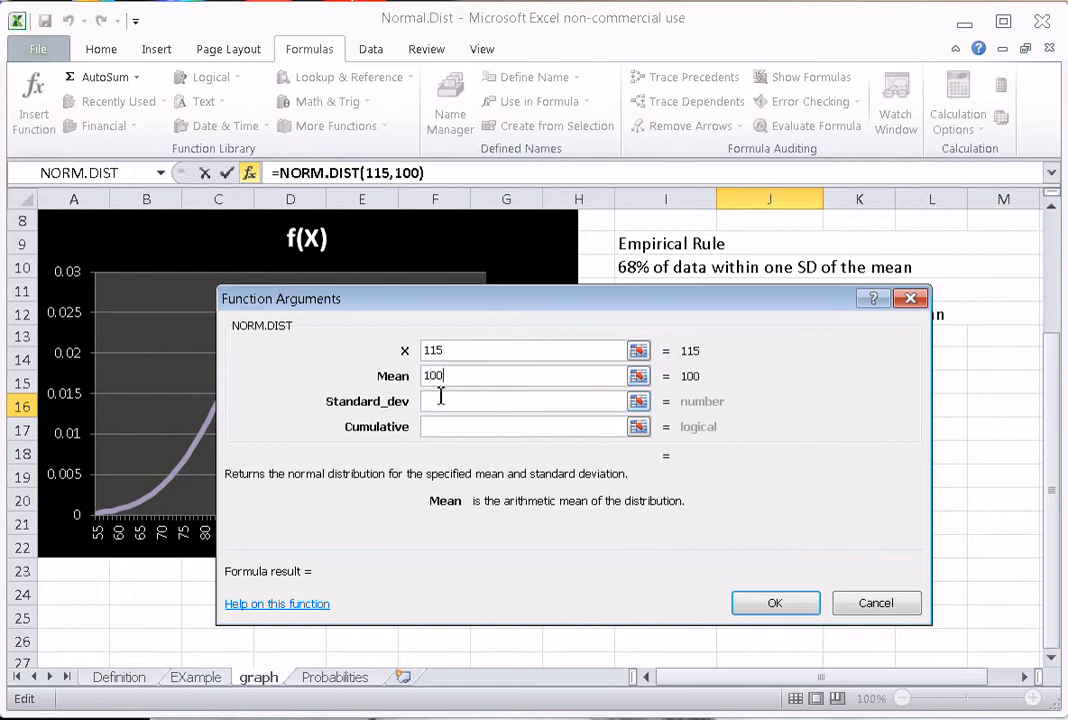
{"action": "left_click", "coordinate": [441, 400]}
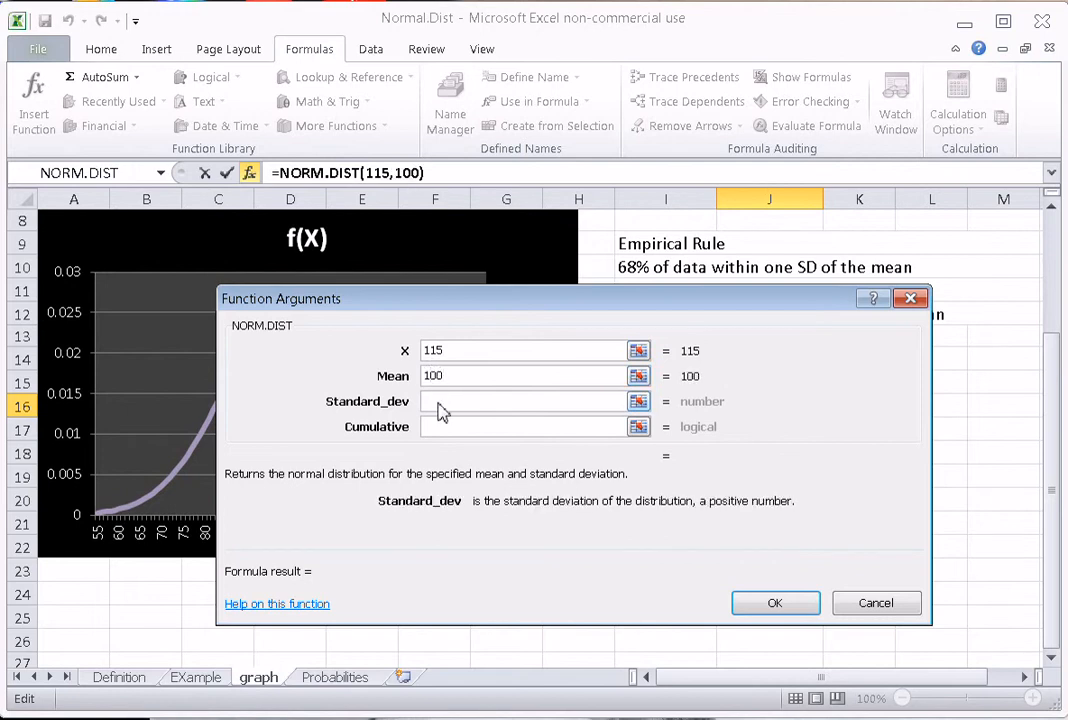
{"action": "type", "text": "15"}
{"action": "left_click", "coordinate": [445, 427]}
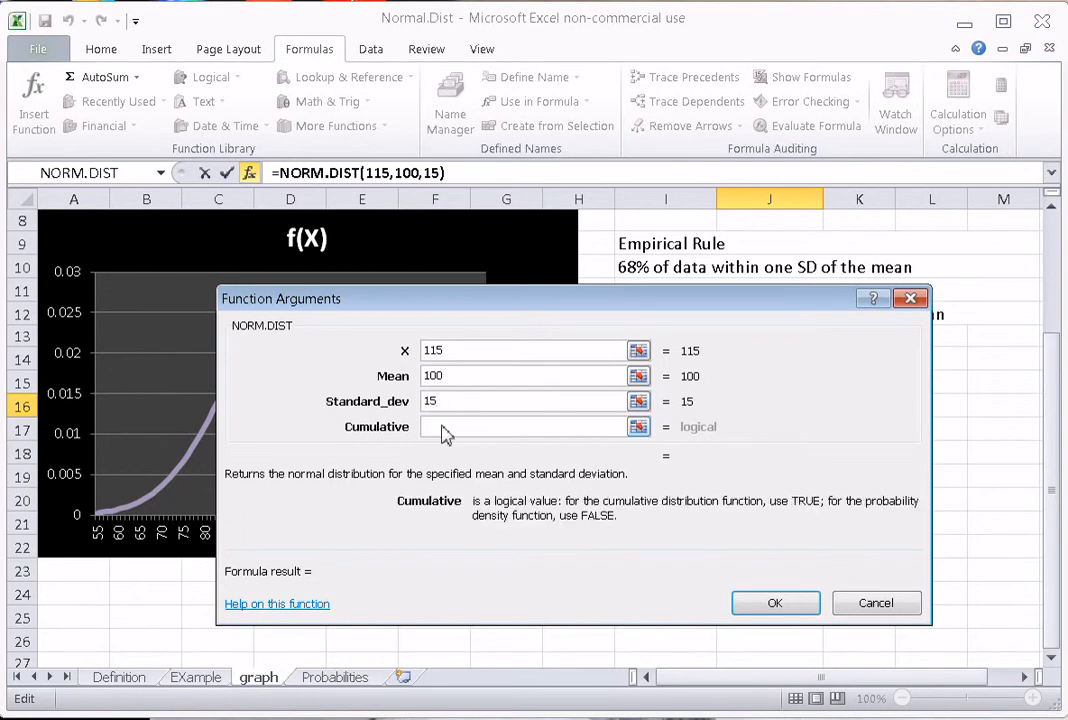
{"action": "type", "text": "true"}
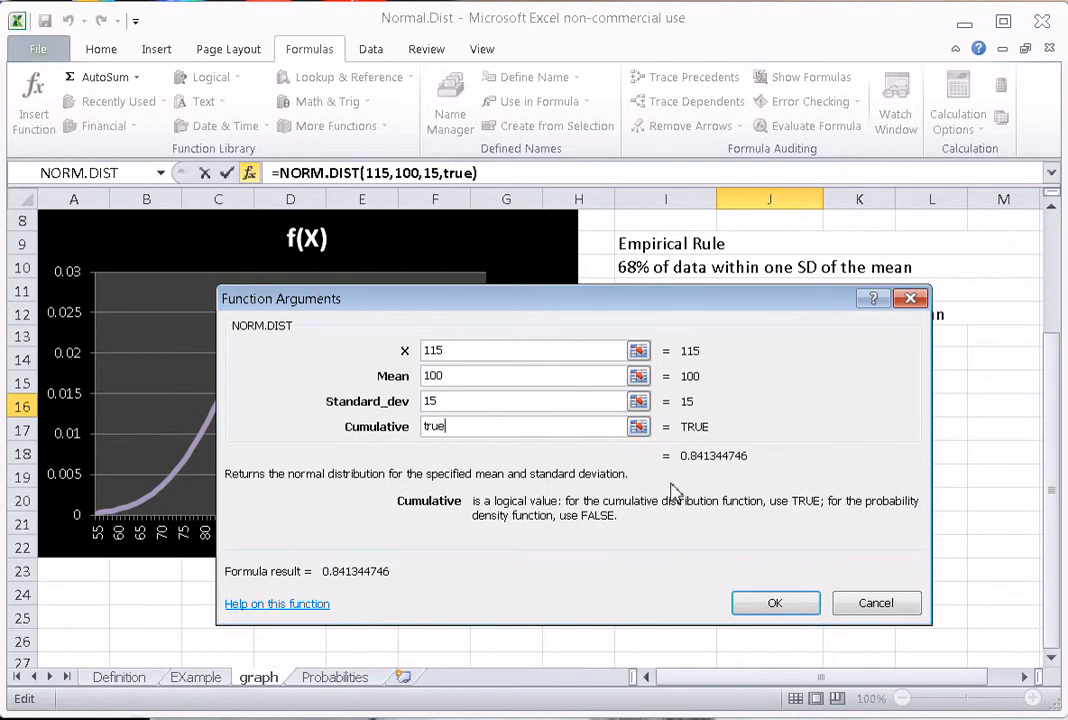
{"action": "left_click", "coordinate": [778, 603]}
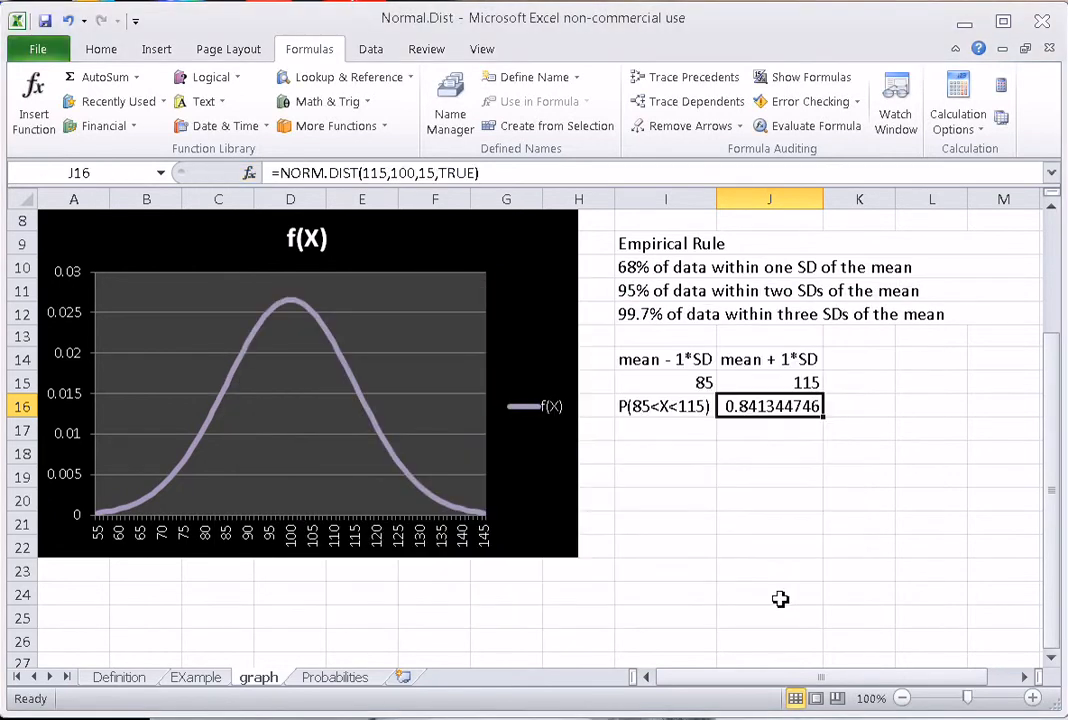
- Enter the probability label P(X<115) in cell I17
{"action": "left_click", "coordinate": [676, 431]}
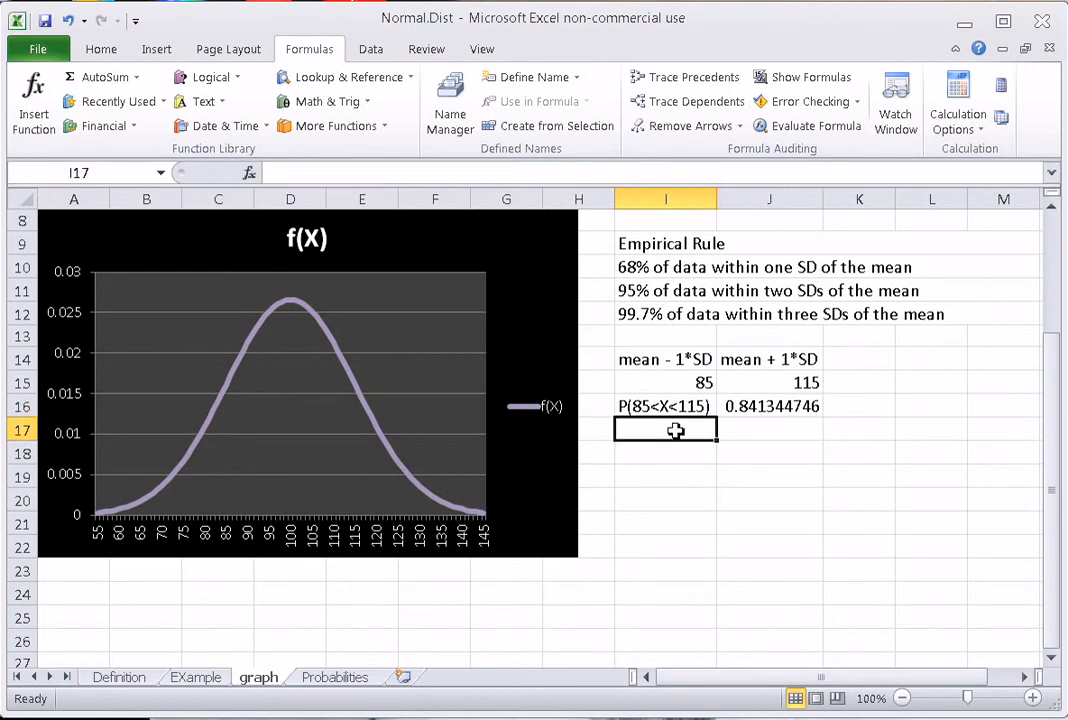
{"action": "type", "text": "P("}
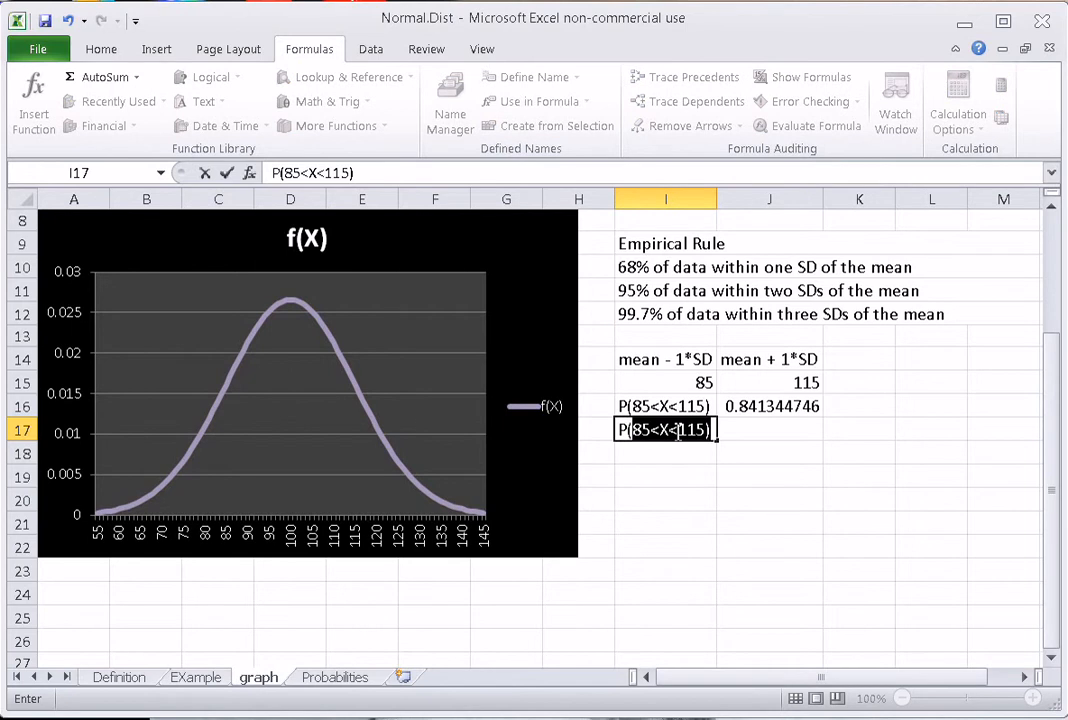
{"action": "type", "text": "X"}
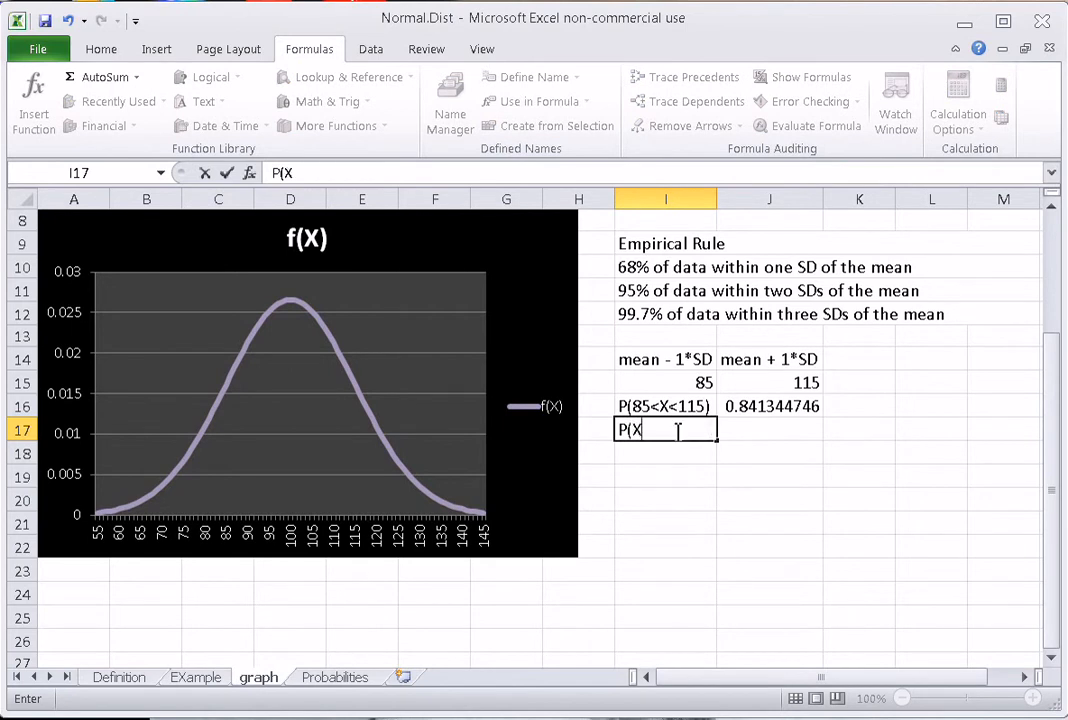
{"action": "type", "text": "<115)"}
{"action": "key", "text": "Return"}
- Move the NORM.DIST formula from J16 to J17, beside the P(X<115) label
{"action": "left_click", "coordinate": [751, 405]}
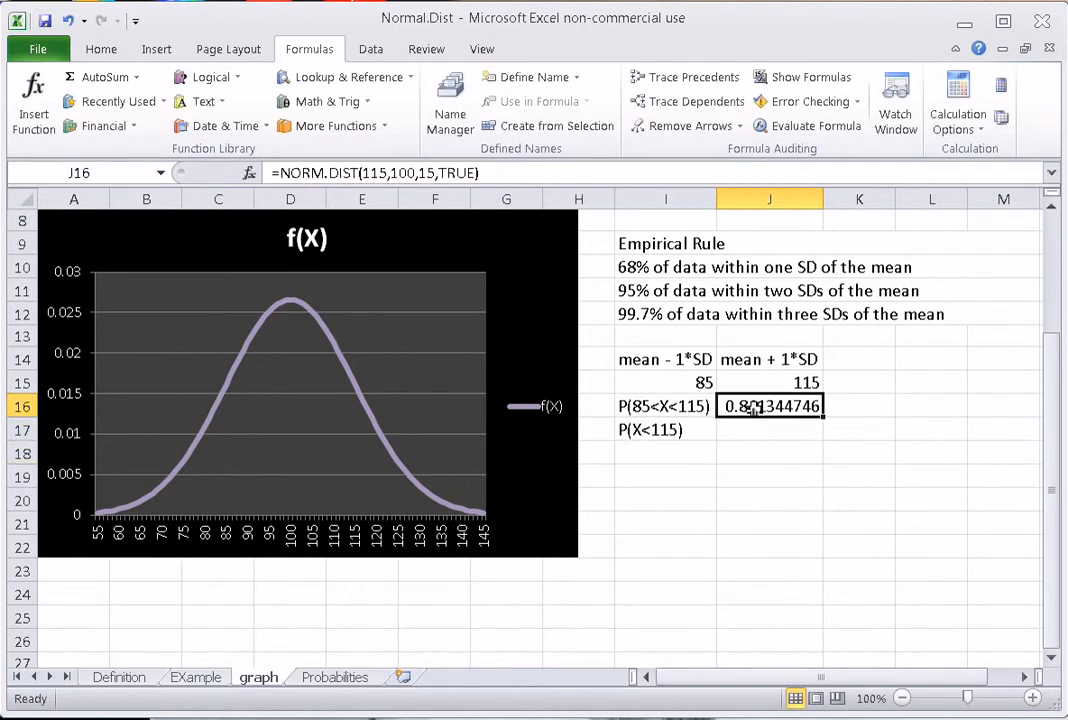
{"action": "right_click", "coordinate": [753, 406]}
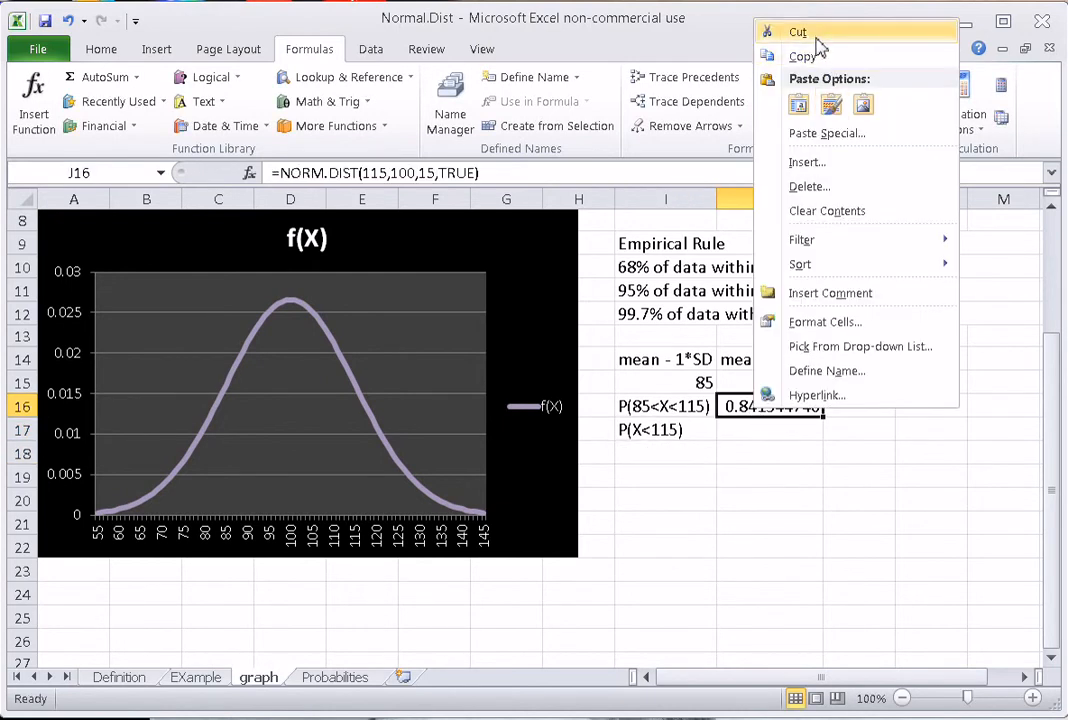
{"action": "left_click", "coordinate": [785, 31]}
{"action": "left_click", "coordinate": [789, 437]}
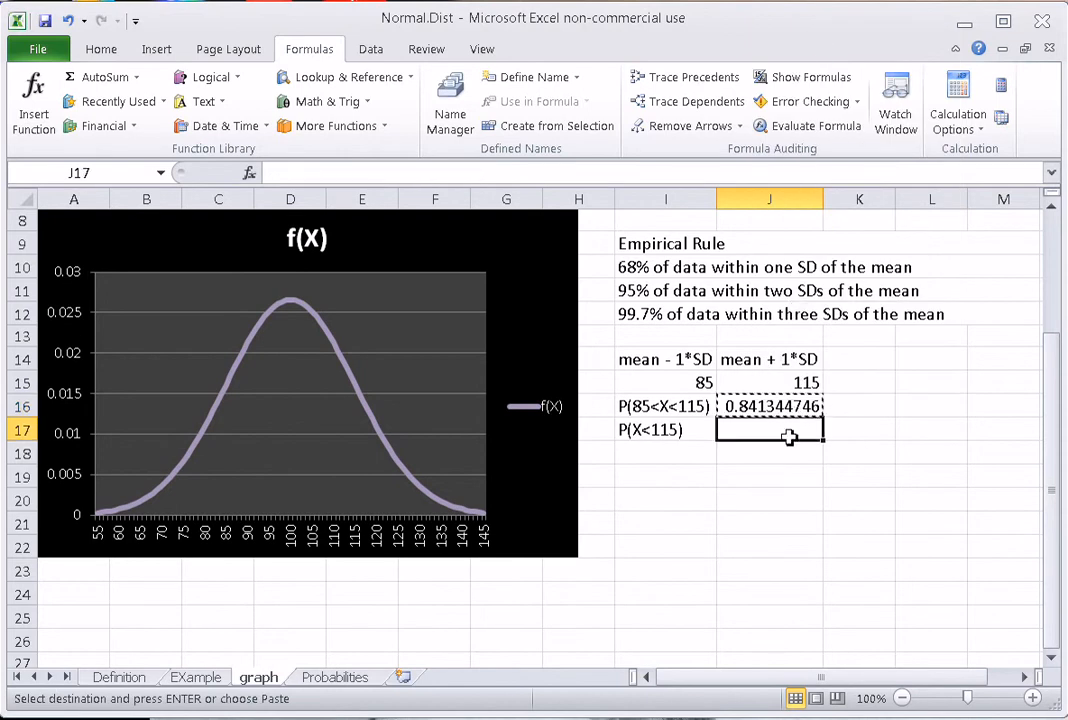
{"action": "key", "text": "ctrl+v"}
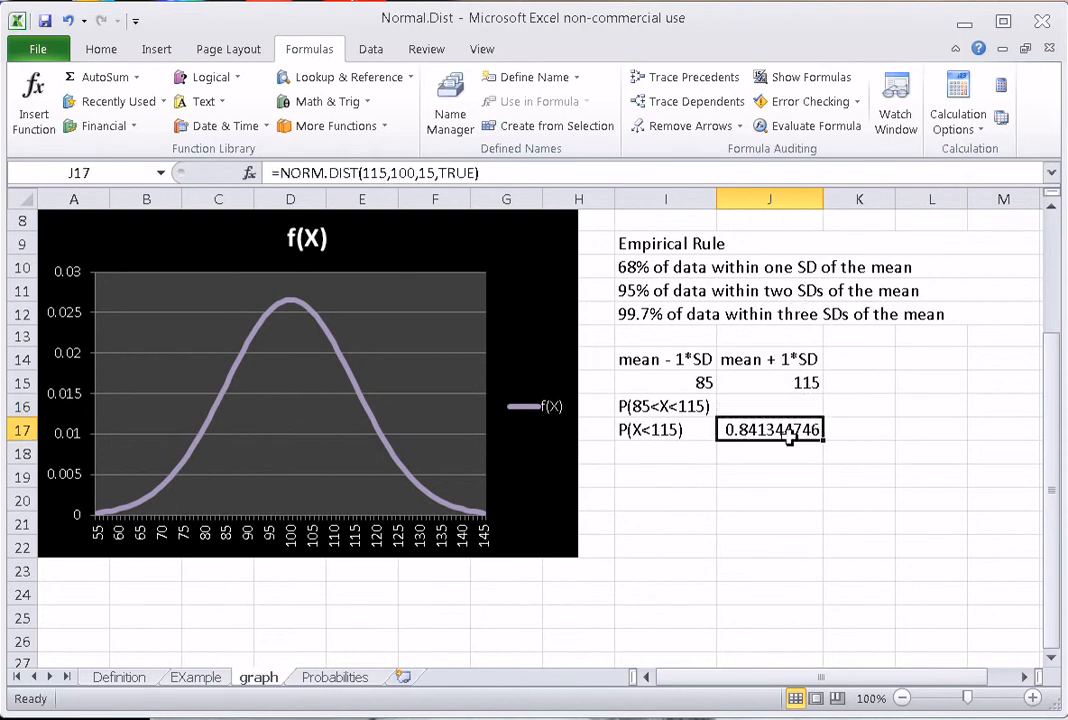
- Reduce the probability in J17 to four decimal places
{"action": "left_click", "coordinate": [101, 49]}
{"action": "left_click", "coordinate": [613, 117]}
{"action": "left_click", "coordinate": [613, 117]}
{"action": "left_click", "coordinate": [613, 117]}
{"action": "left_click", "coordinate": [613, 117]}
{"action": "left_click", "coordinate": [613, 117]}
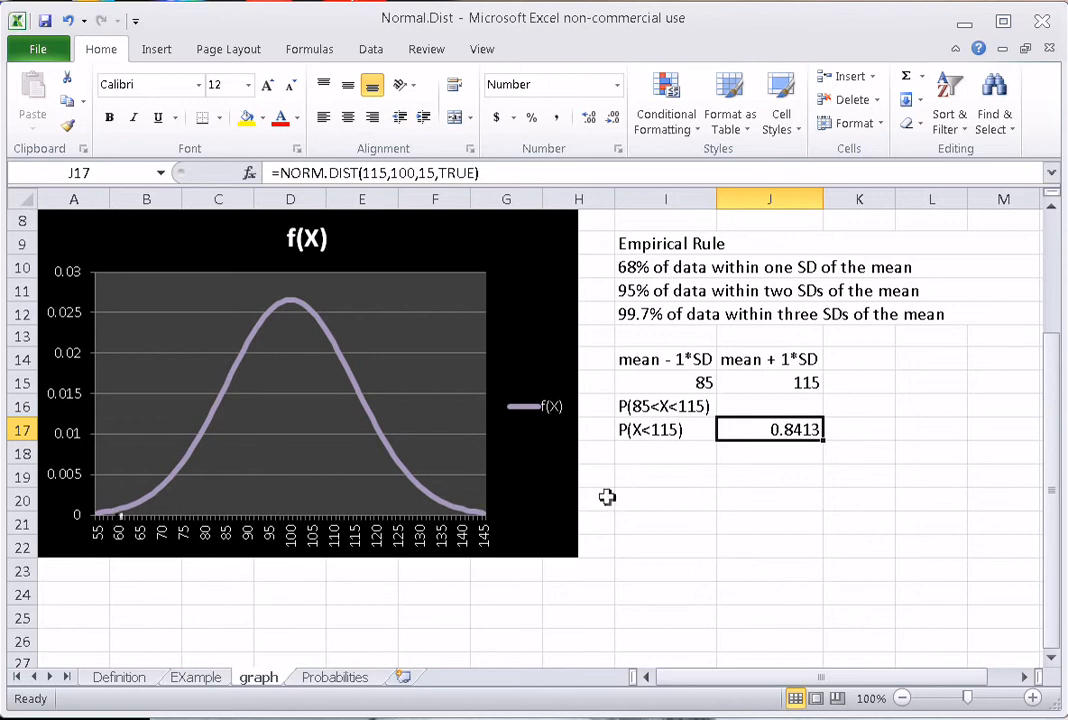
- Enter the probability label P(X<85) in cell I18
{"action": "left_click", "coordinate": [667, 457]}
{"action": "type", "text": "P(X<85"}
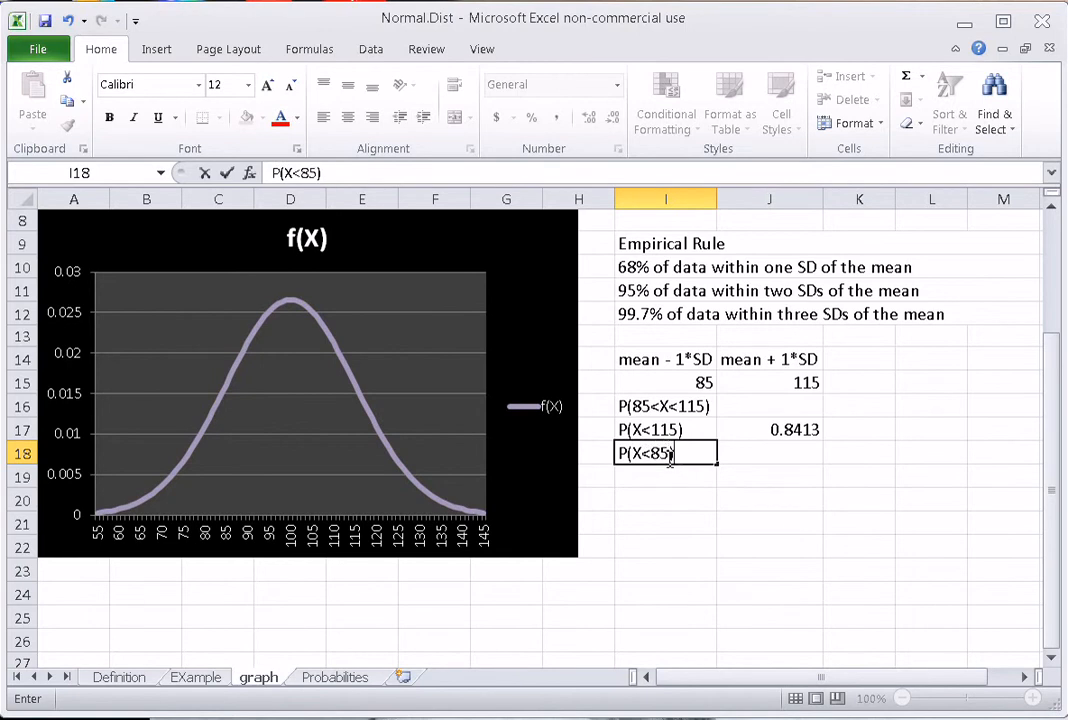
{"action": "key", "text": "Tab"}
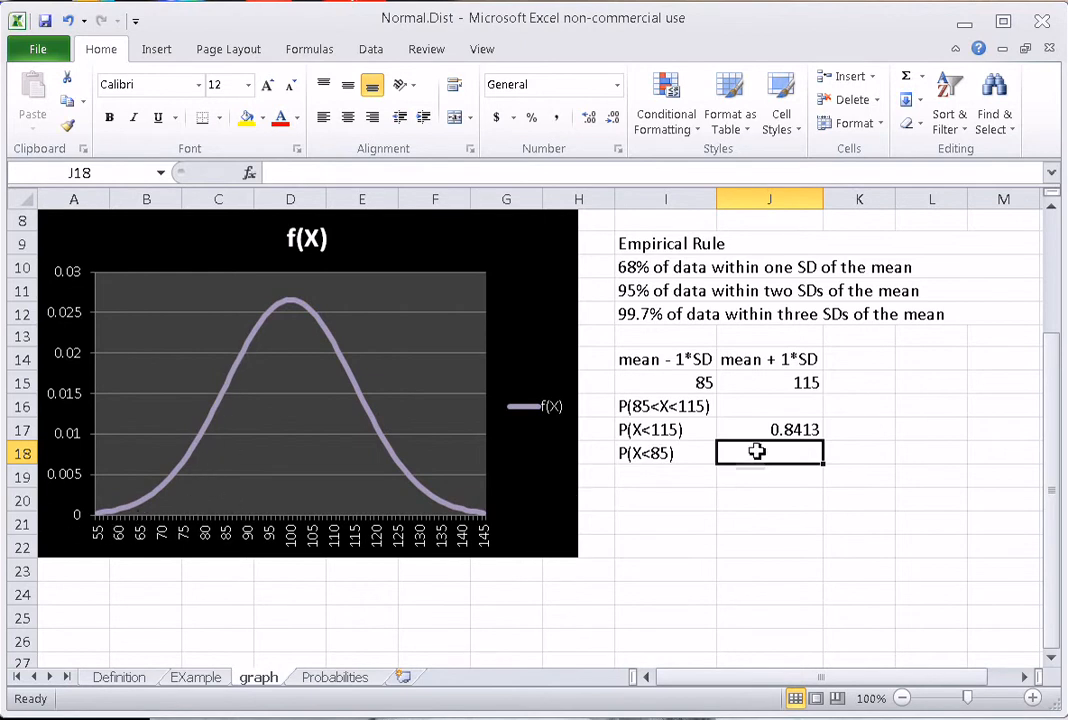
- Calculate P(X<85) in cell J18 with NORM.DIST, using X 85, mean 100, standard deviation 15 and cumulative true
{"action": "left_click", "coordinate": [311, 52]}
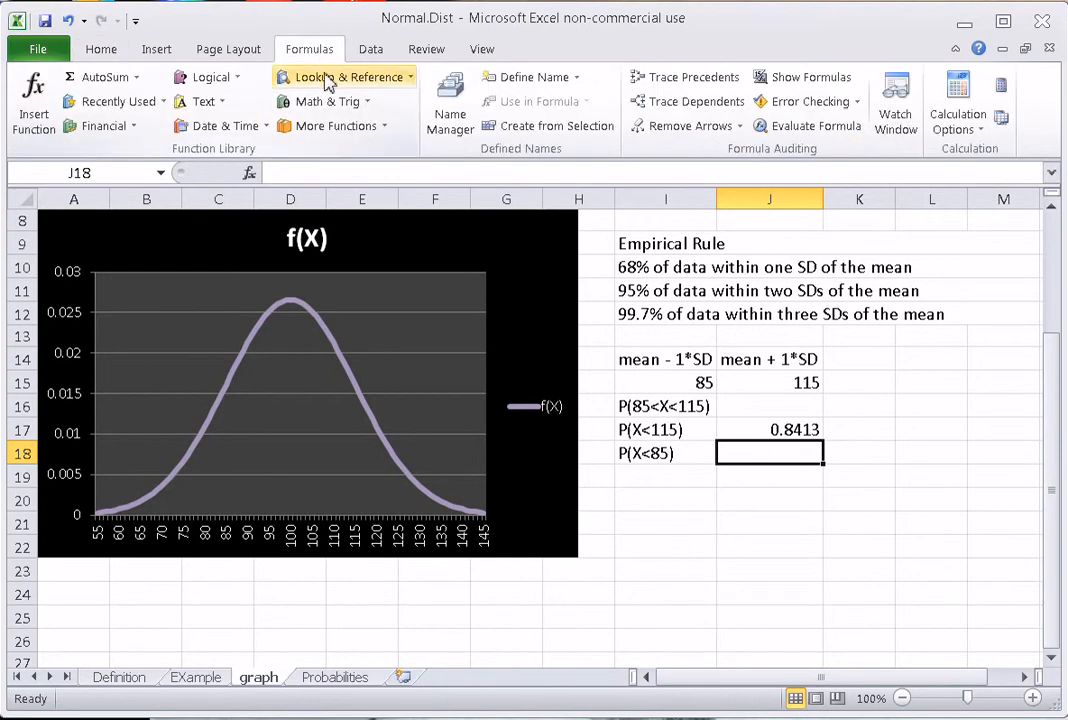
{"action": "left_click", "coordinate": [376, 130]}
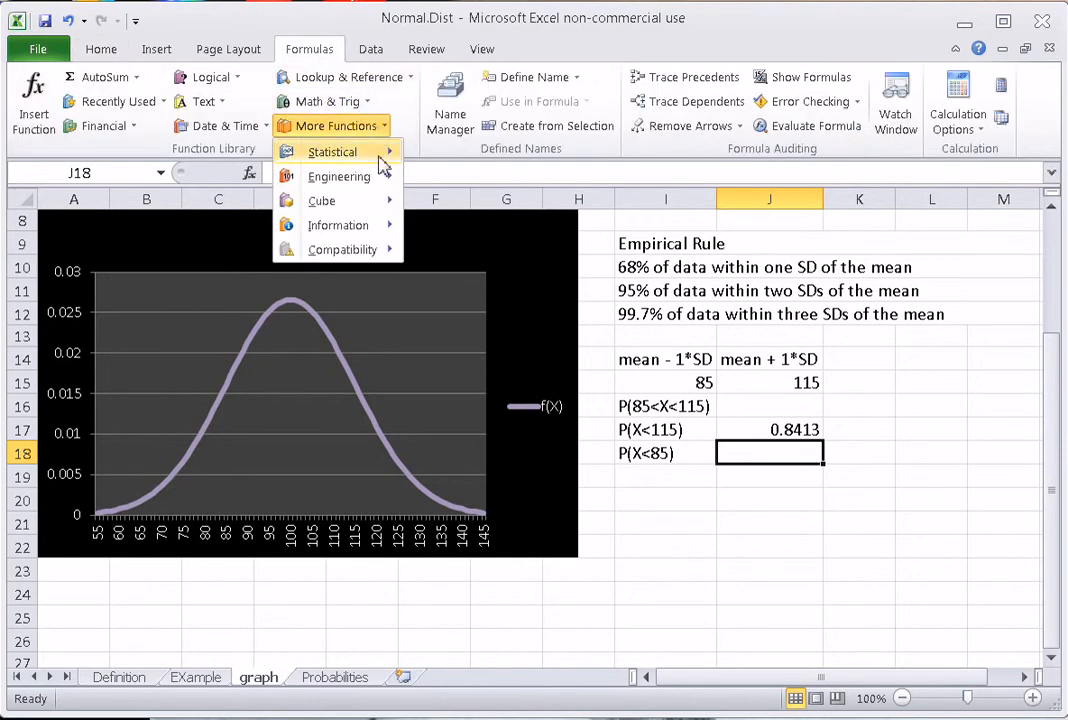
{"action": "mouse_move", "coordinate": [383, 170]}
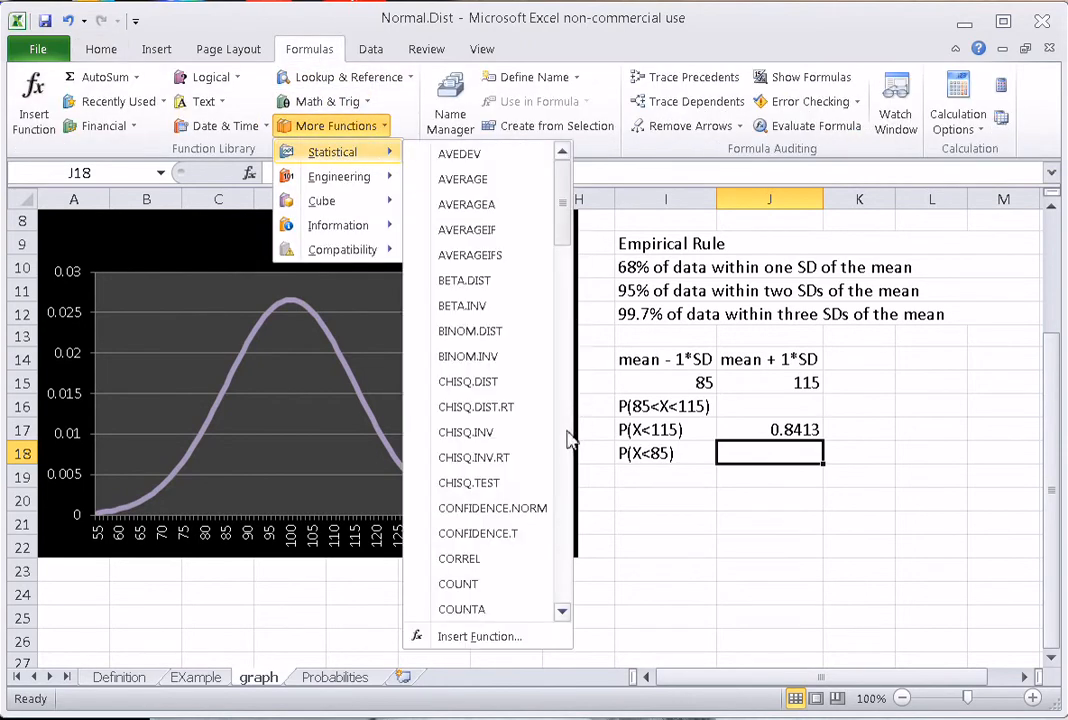
{"action": "left_click", "coordinate": [566, 440]}
{"action": "left_click", "coordinate": [566, 440]}
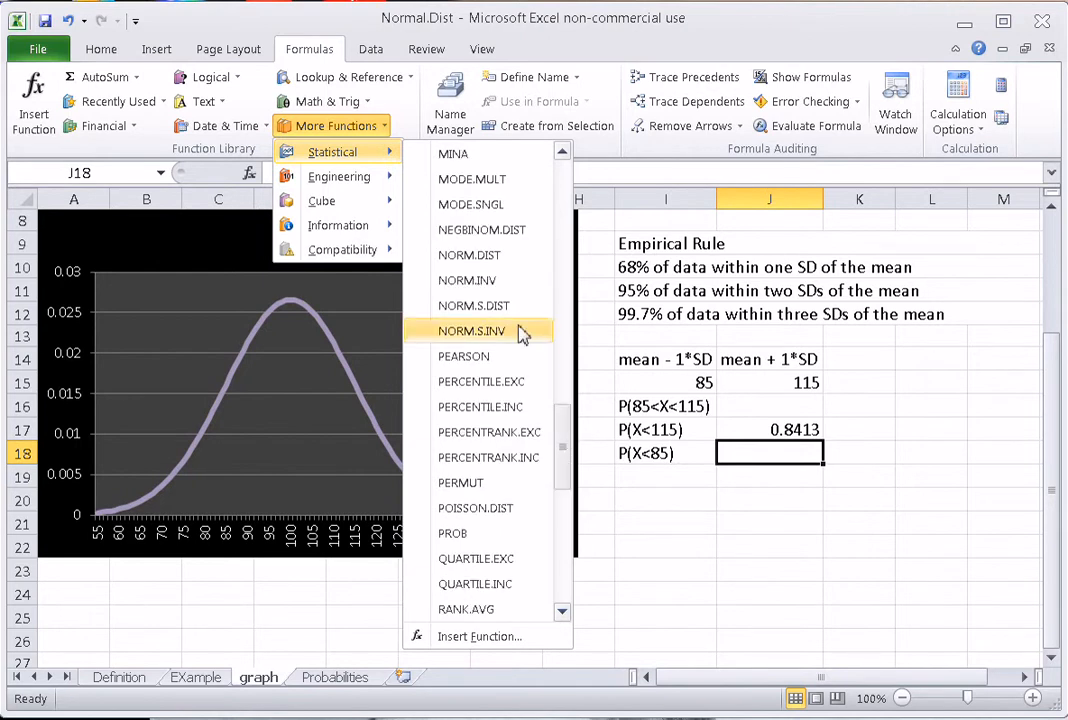
{"action": "left_click", "coordinate": [500, 261]}
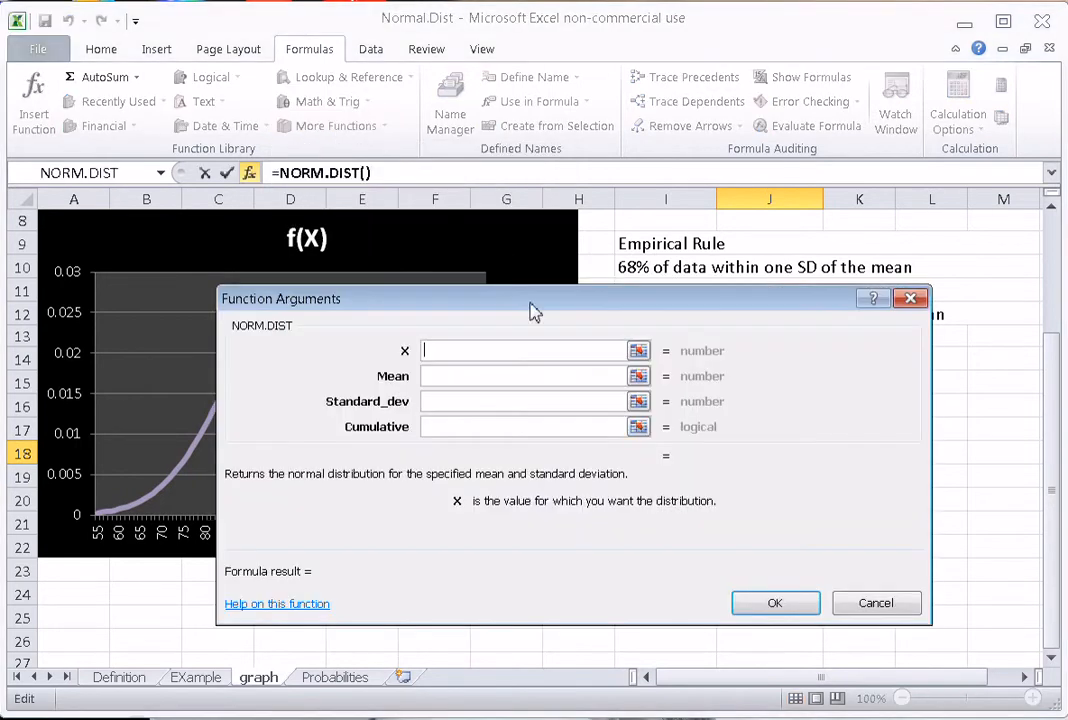
{"action": "type", "text": "85"}
{"action": "left_click", "coordinate": [463, 376]}
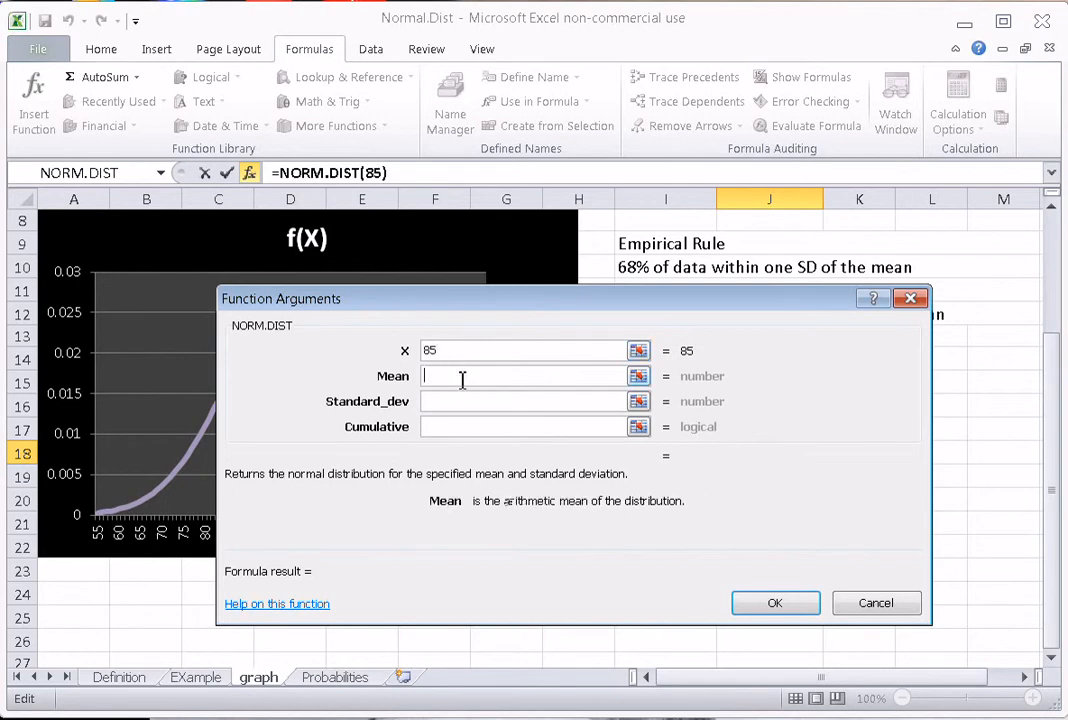
{"action": "type", "text": "100"}
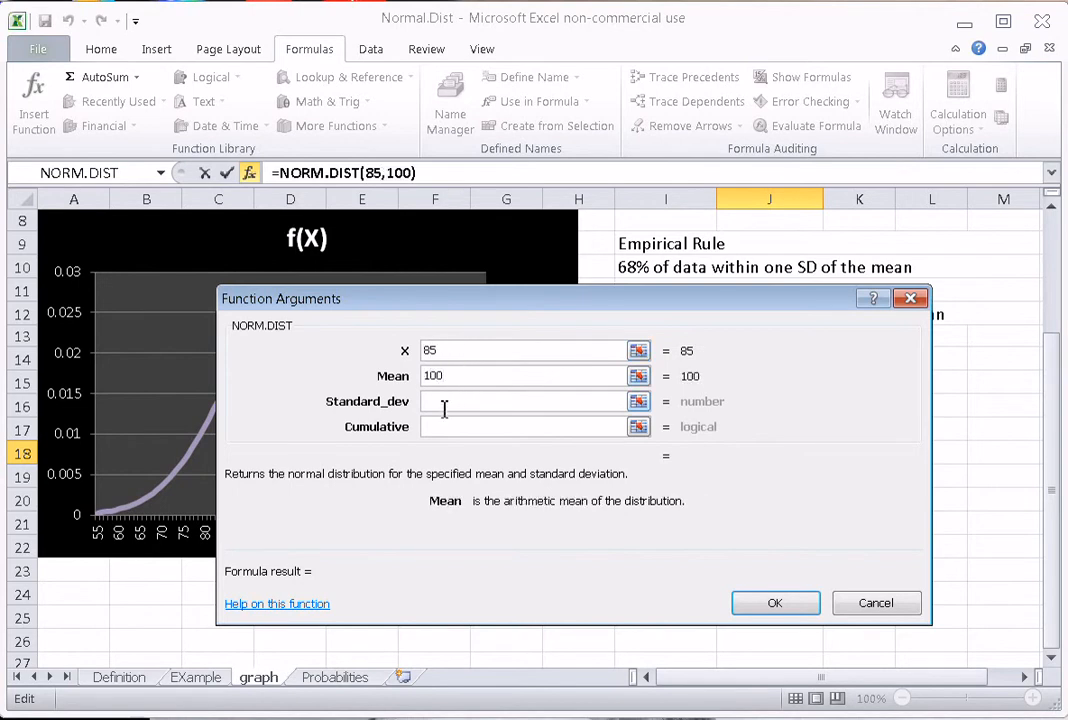
{"action": "left_click", "coordinate": [444, 406]}
{"action": "type", "text": "15"}
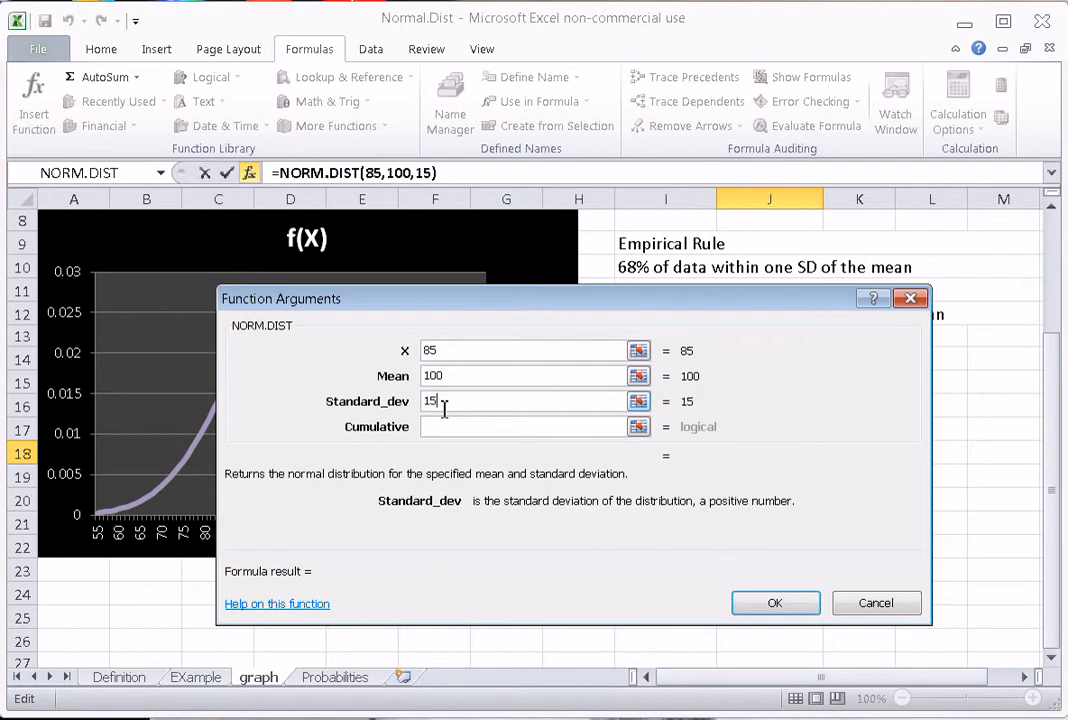
{"action": "left_click", "coordinate": [448, 426]}
{"action": "type", "text": "true"}
{"action": "left_click", "coordinate": [776, 606]}
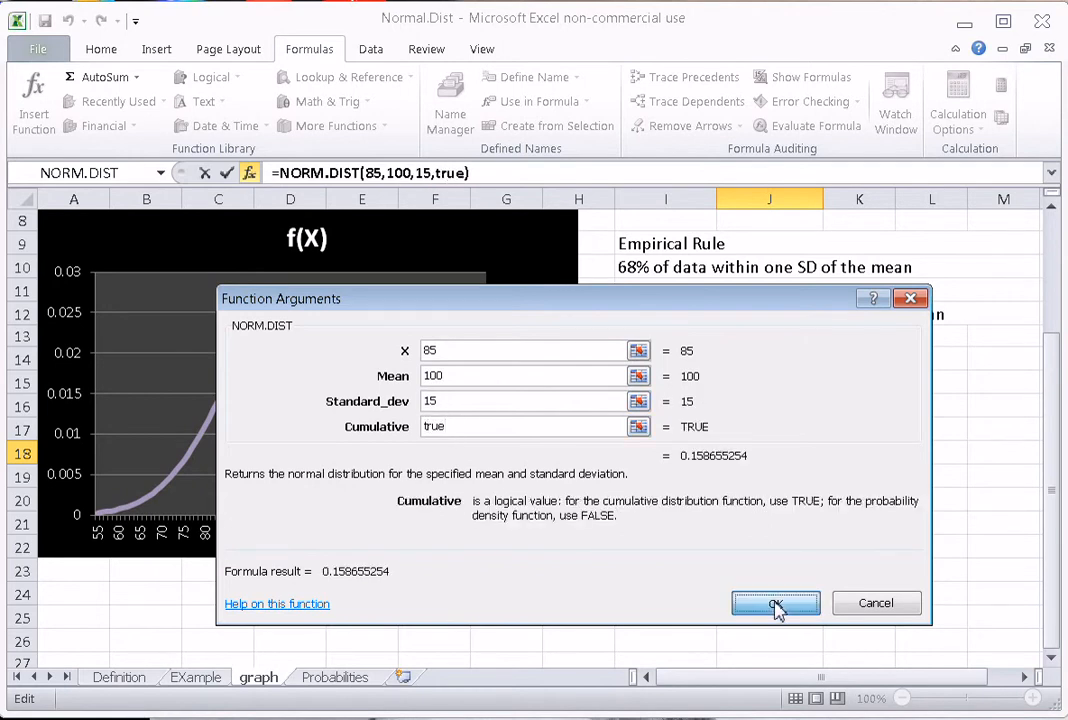
- Reduce the probability in J18 to four decimal places
{"action": "left_click", "coordinate": [103, 52]}
{"action": "left_click", "coordinate": [611, 120]}
{"action": "left_click", "coordinate": [611, 120]}
{"action": "left_click", "coordinate": [611, 121]}
{"action": "left_click", "coordinate": [611, 121]}
{"action": "left_click", "coordinate": [611, 121]}
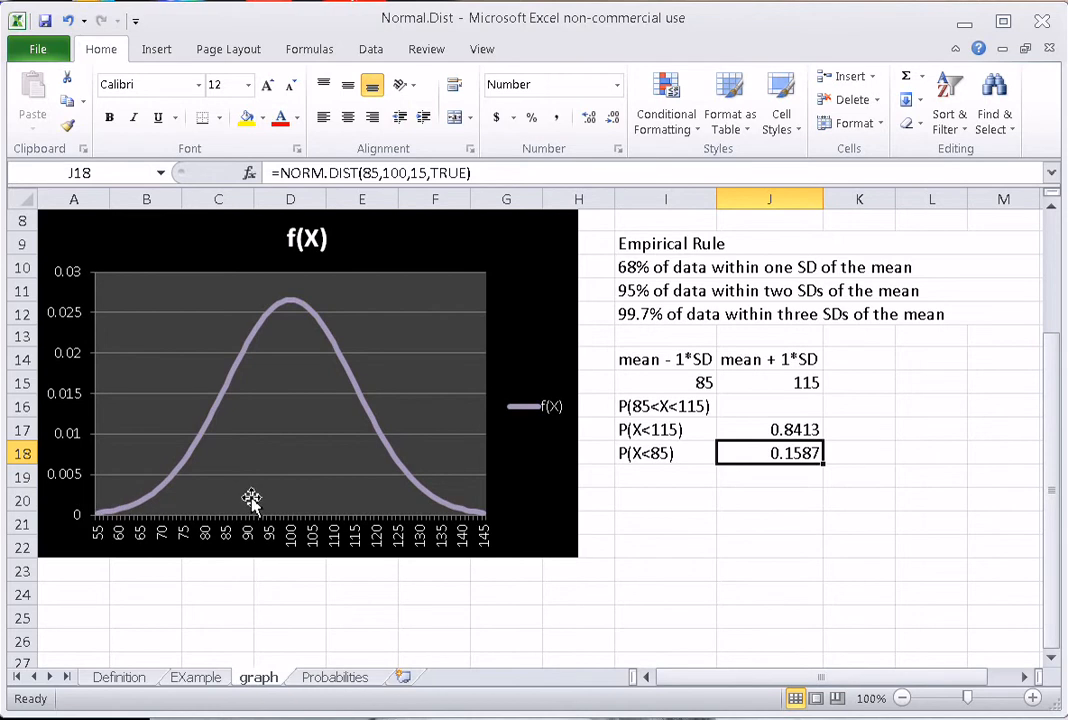
- Calculate P(85<X<115) in cell J16 with the formula =J17-J18
{"action": "left_click", "coordinate": [753, 409]}
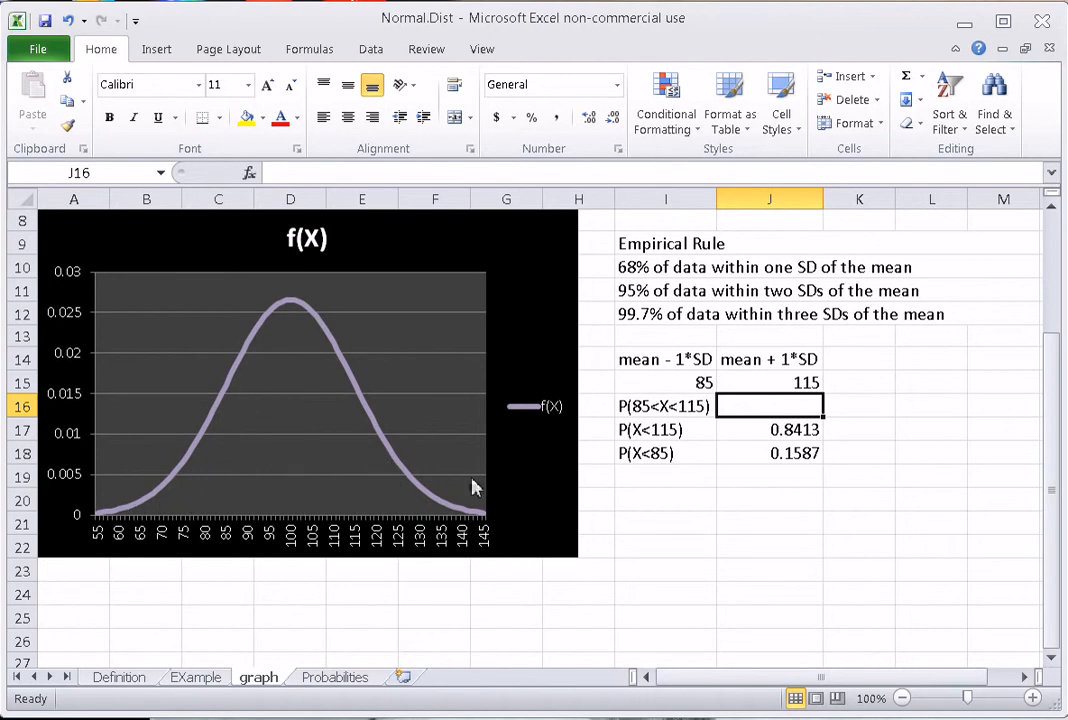
{"action": "type", "text": "="}
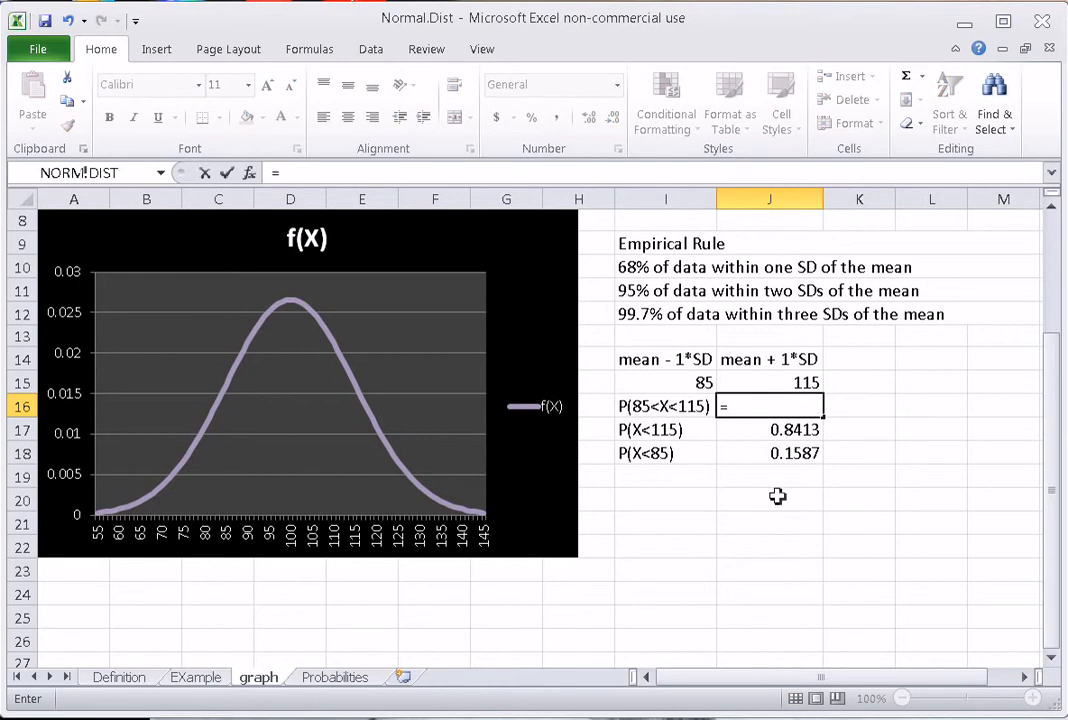
{"action": "left_click", "coordinate": [789, 432]}
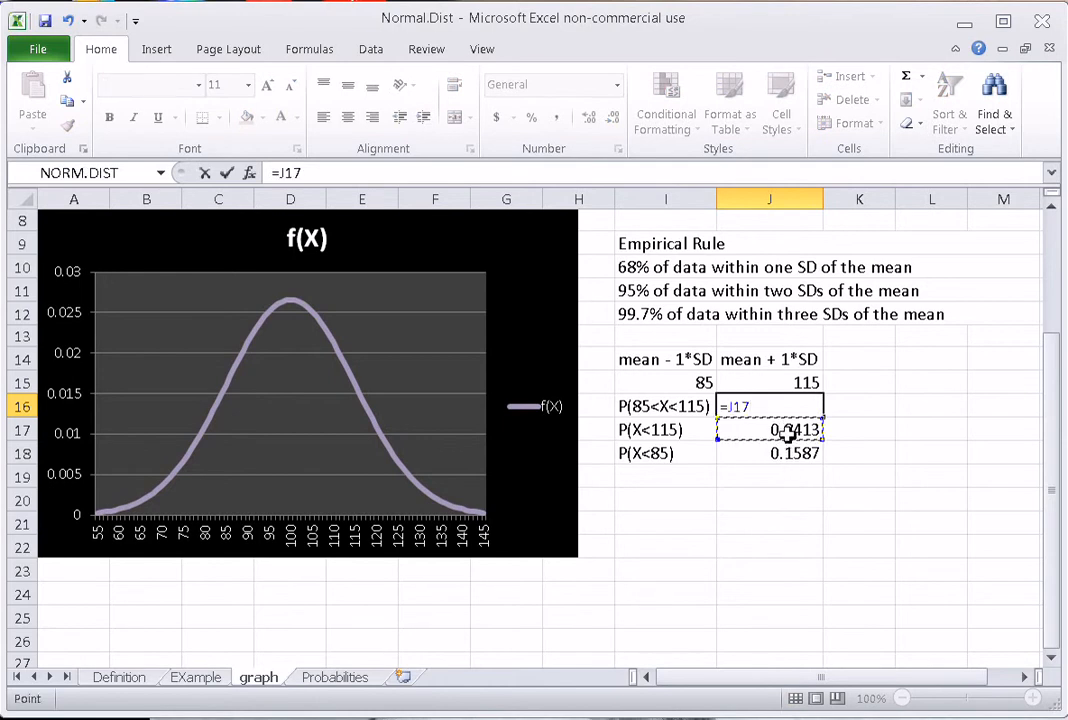
{"action": "type", "text": "-"}
{"action": "left_click", "coordinate": [789, 455]}
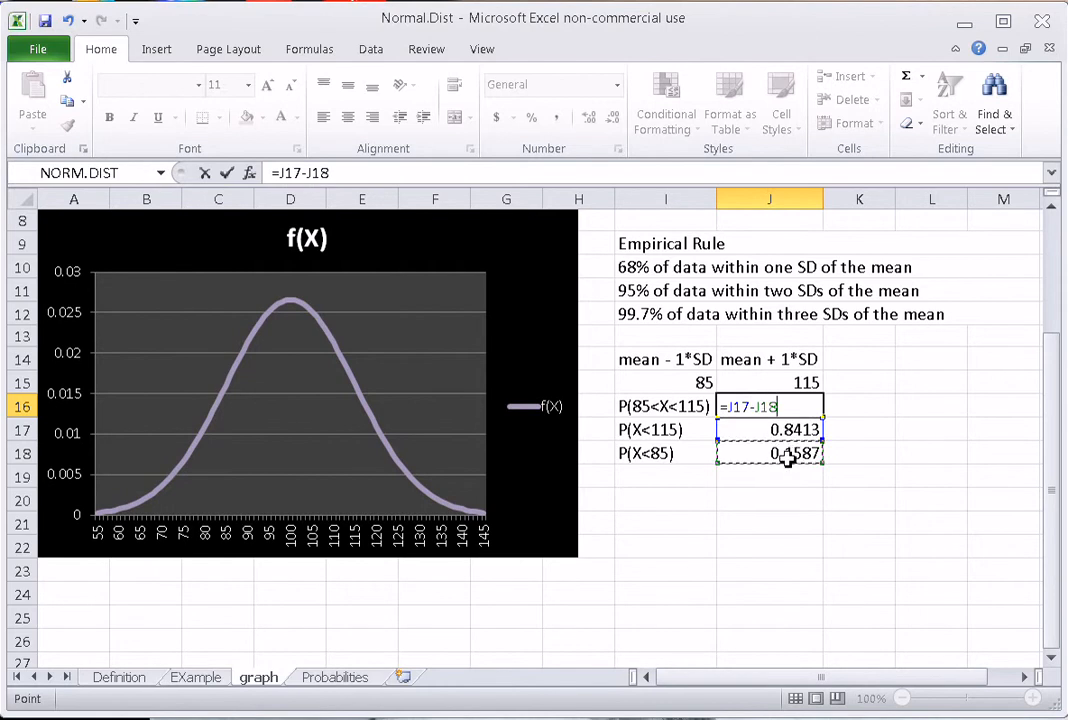
{"action": "key", "text": "Return"}
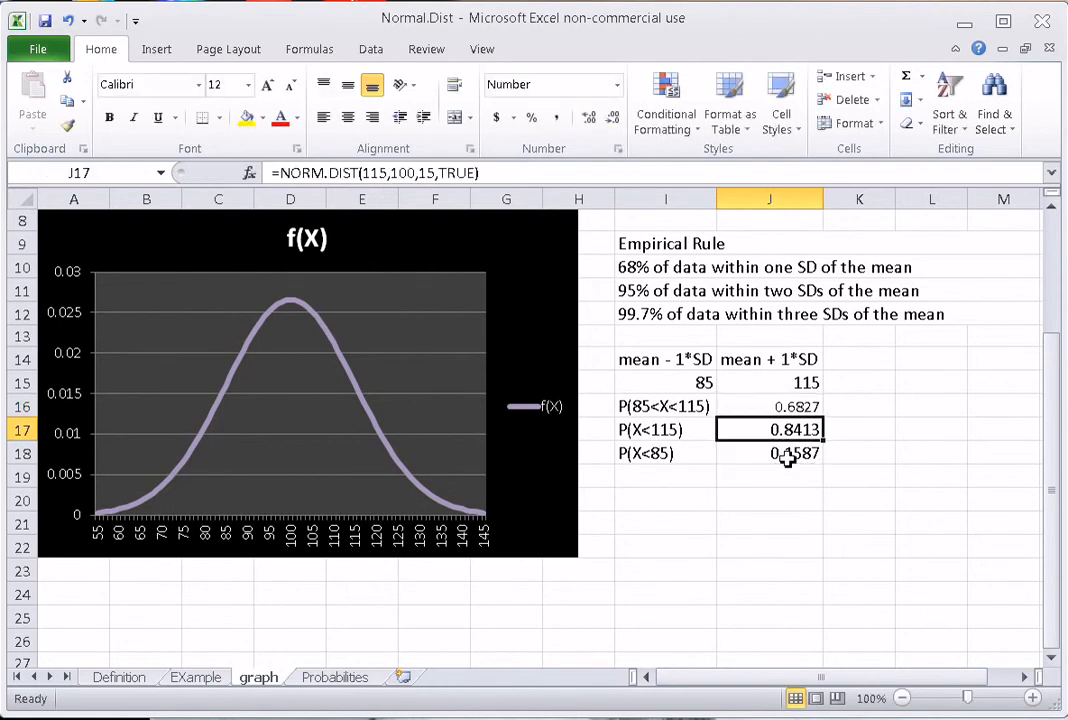
- Set the font size of the P(85<X<115) result in J16 to 12
{"action": "left_click", "coordinate": [803, 406]}
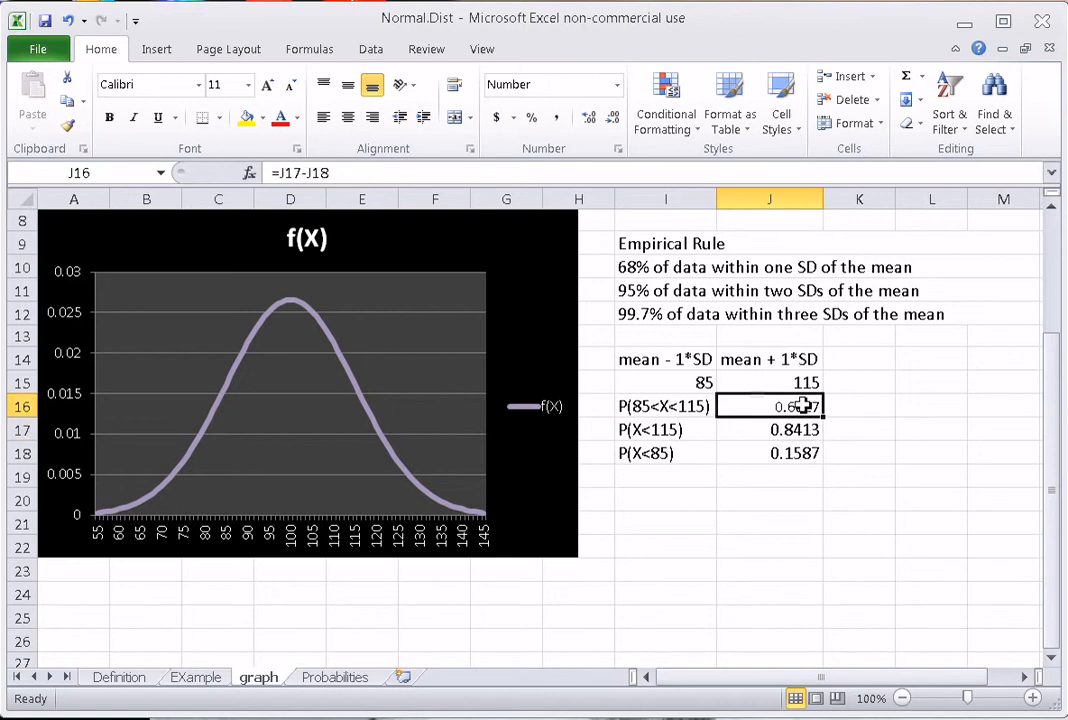
{"action": "left_click", "coordinate": [248, 84]}
{"action": "left_click", "coordinate": [218, 186]}
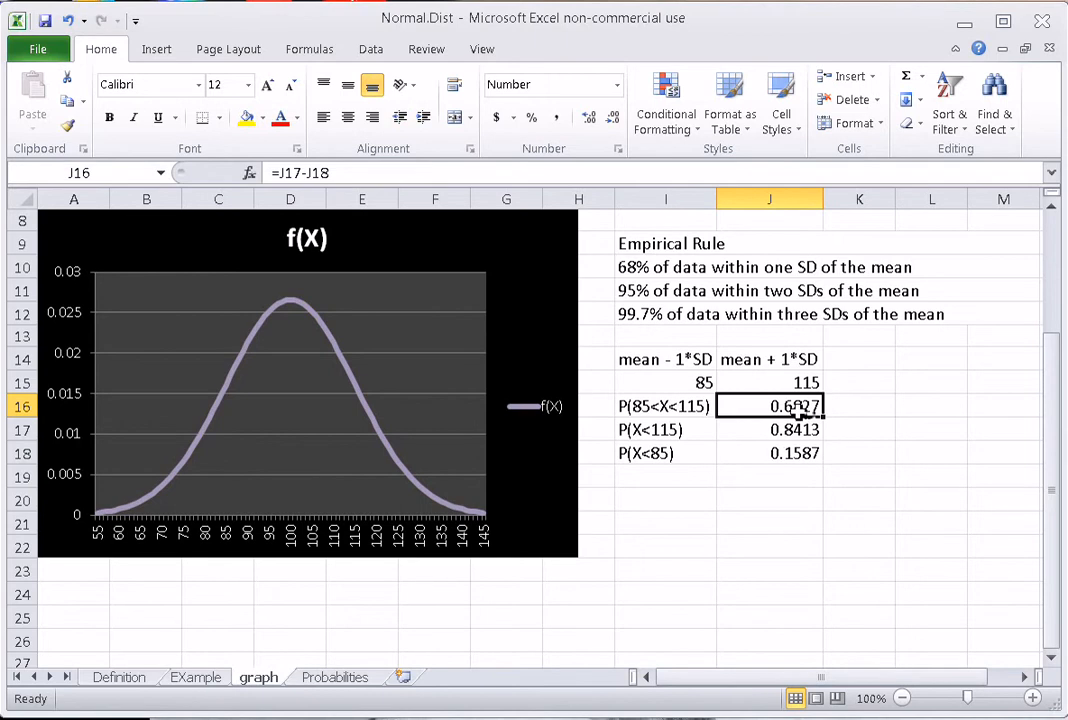
{"action": "left_click", "coordinate": [641, 274]}
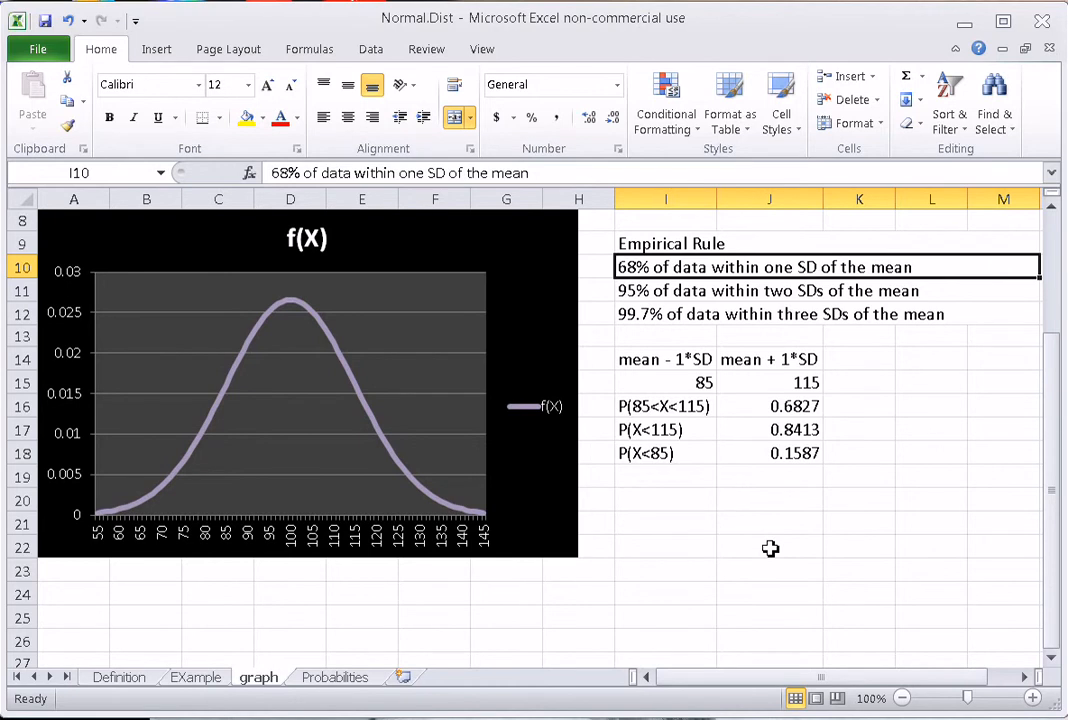
- Enter the headings "mean - 2*SD" in cell I20 and "mean + 2*SD" in cell J20
{"action": "left_click", "coordinate": [673, 501]}
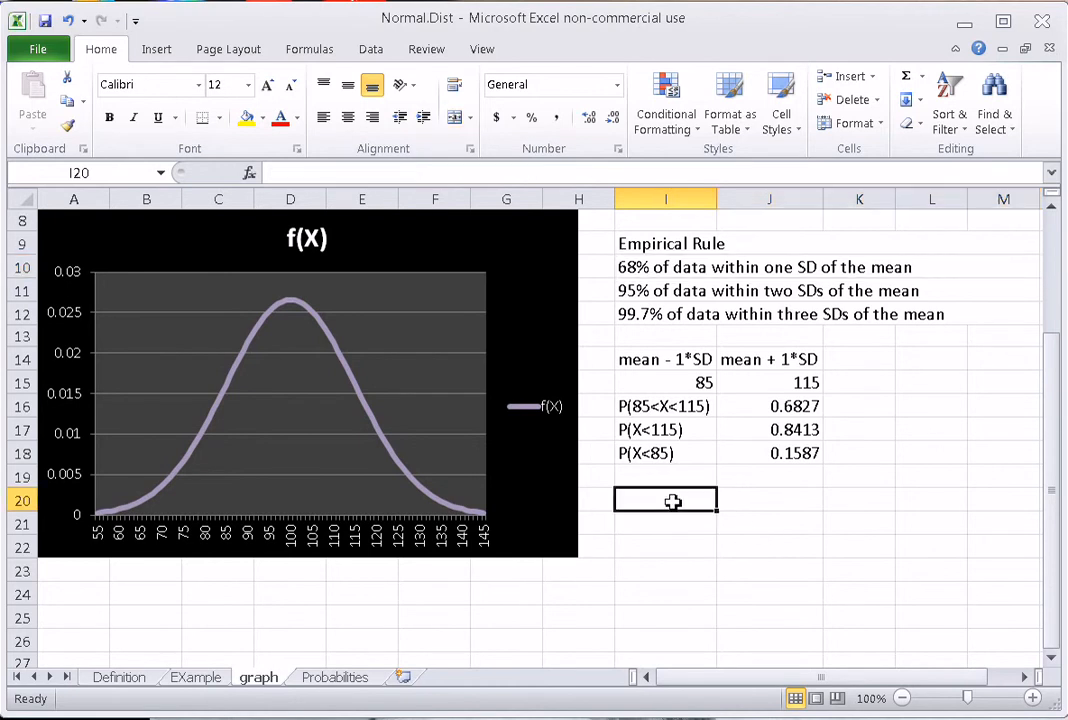
{"action": "type", "text": "mean"}
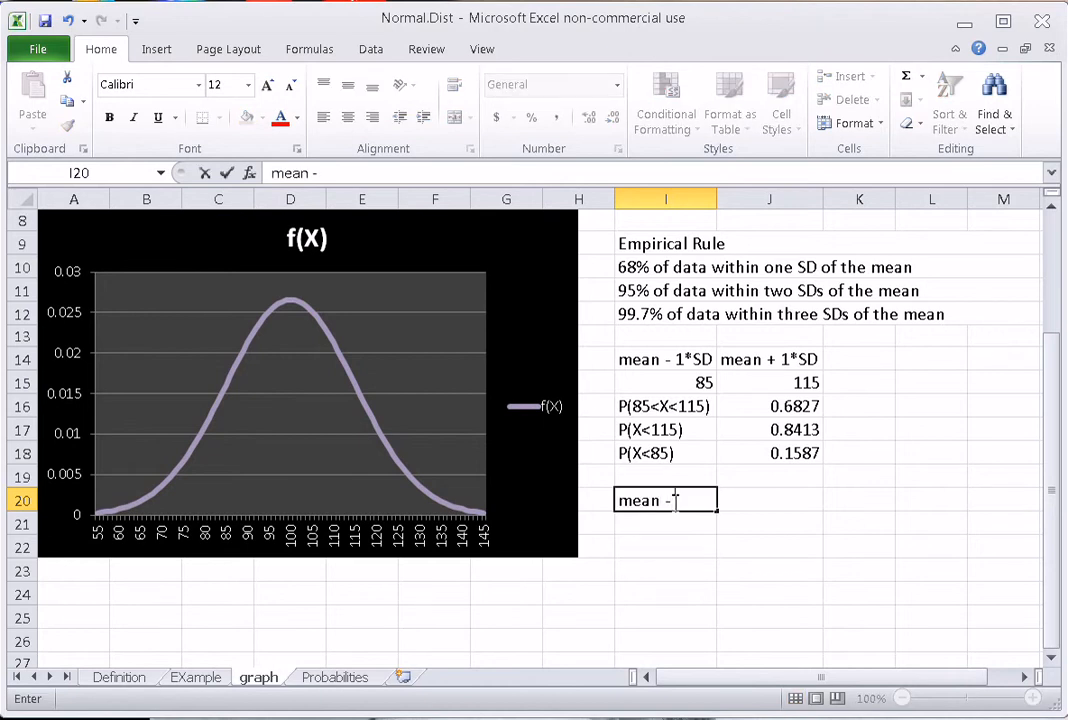
{"action": "type", "text": " - 2*SD"}
{"action": "key", "text": "Tab"}
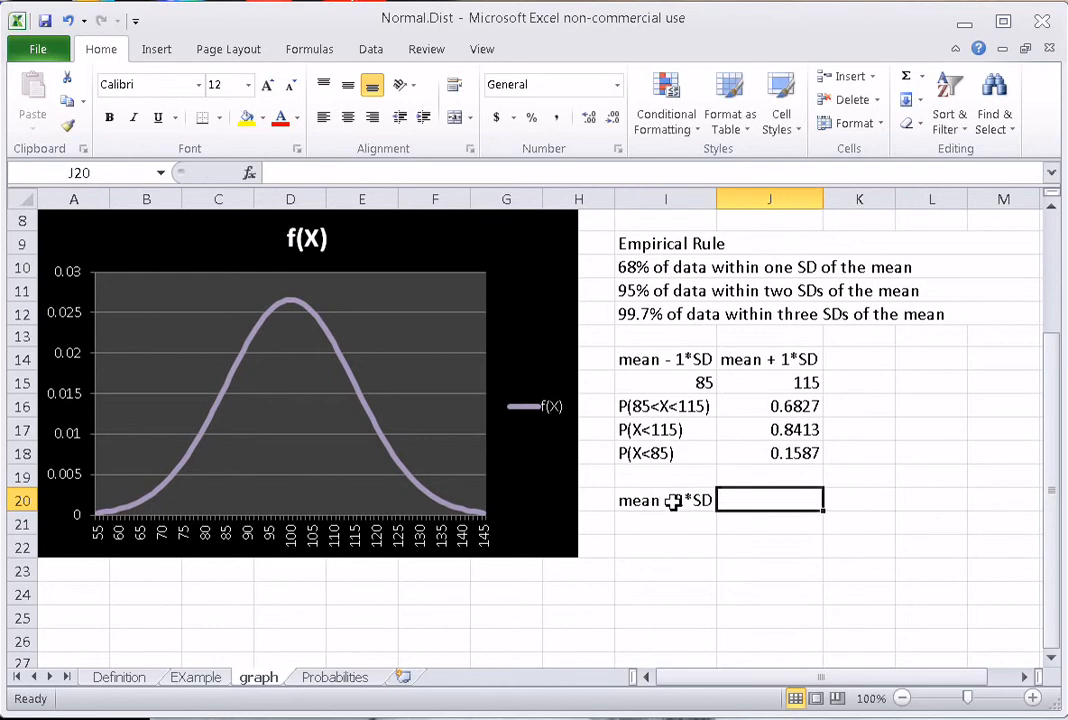
{"action": "type", "text": "mean"}
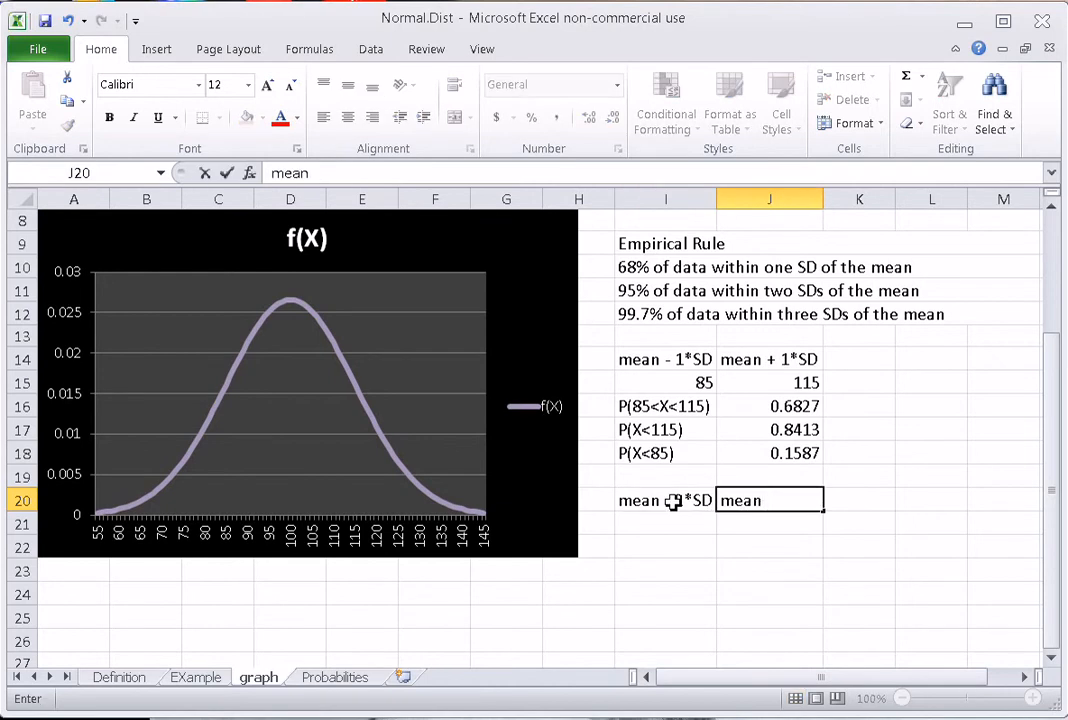
{"action": "type", "text": " + 2*SD"}
{"action": "key", "text": "Return"}
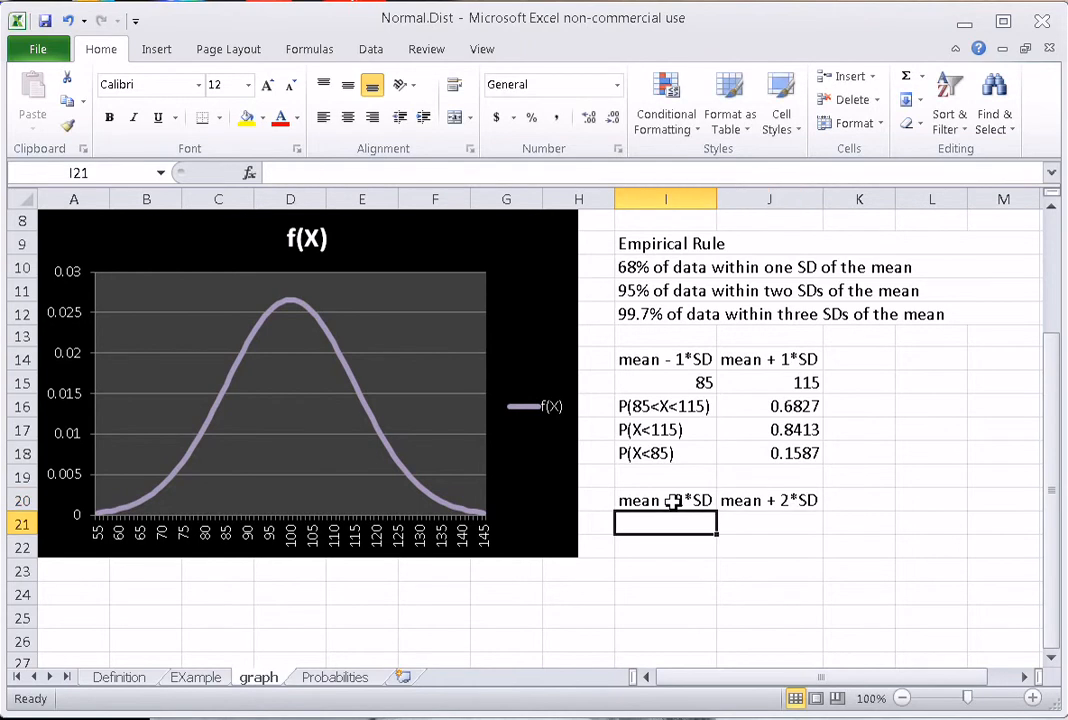
- Calculate the two-standard-deviation limits with =100-2*15 in cell I21 and =100+2*15 in cell J21
{"action": "type", "text": "=100-"}
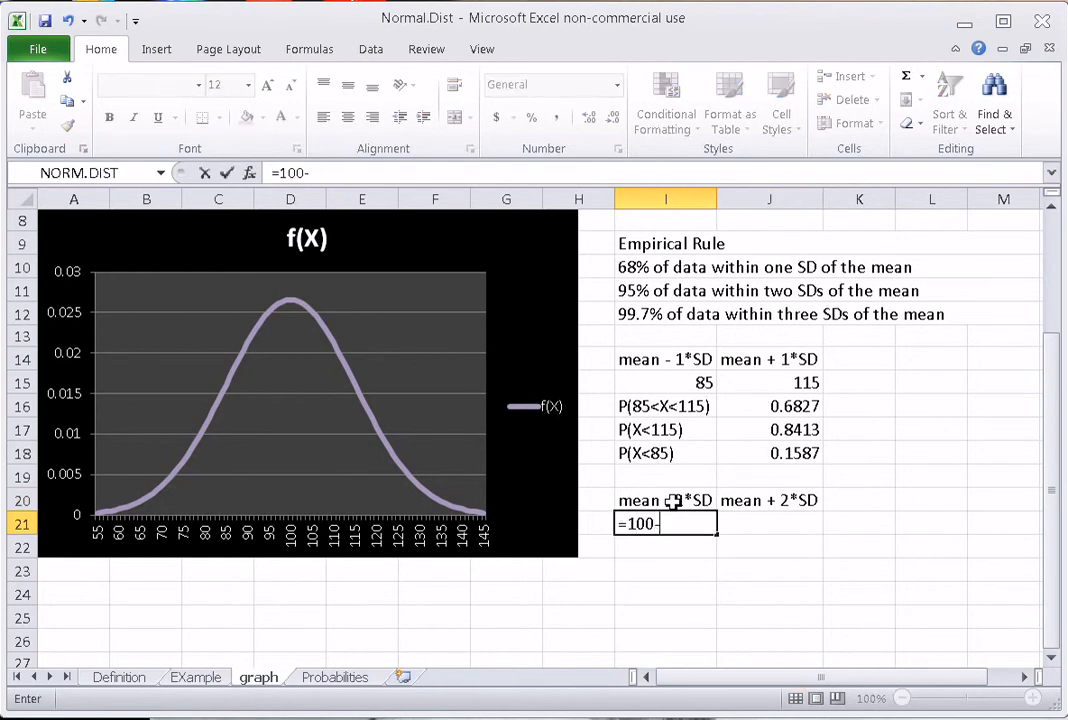
{"action": "type", "text": "2*15"}
{"action": "key", "text": "Return"}
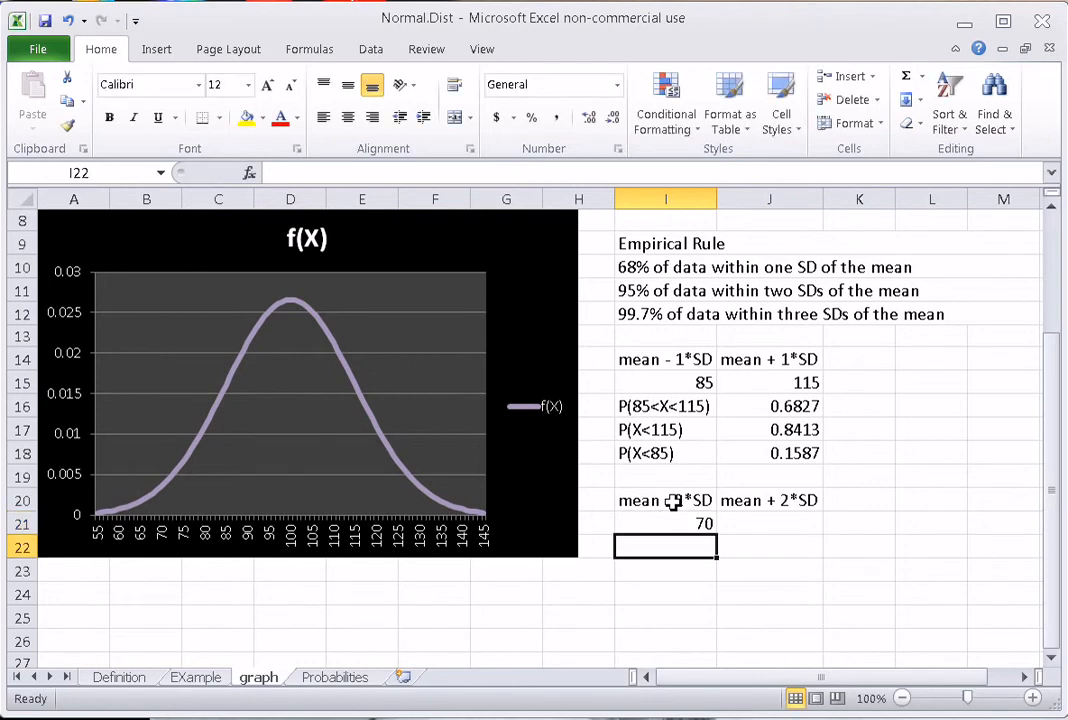
{"action": "left_click", "coordinate": [757, 530]}
{"action": "type", "text": "="}
{"action": "type", "text": "1000"}
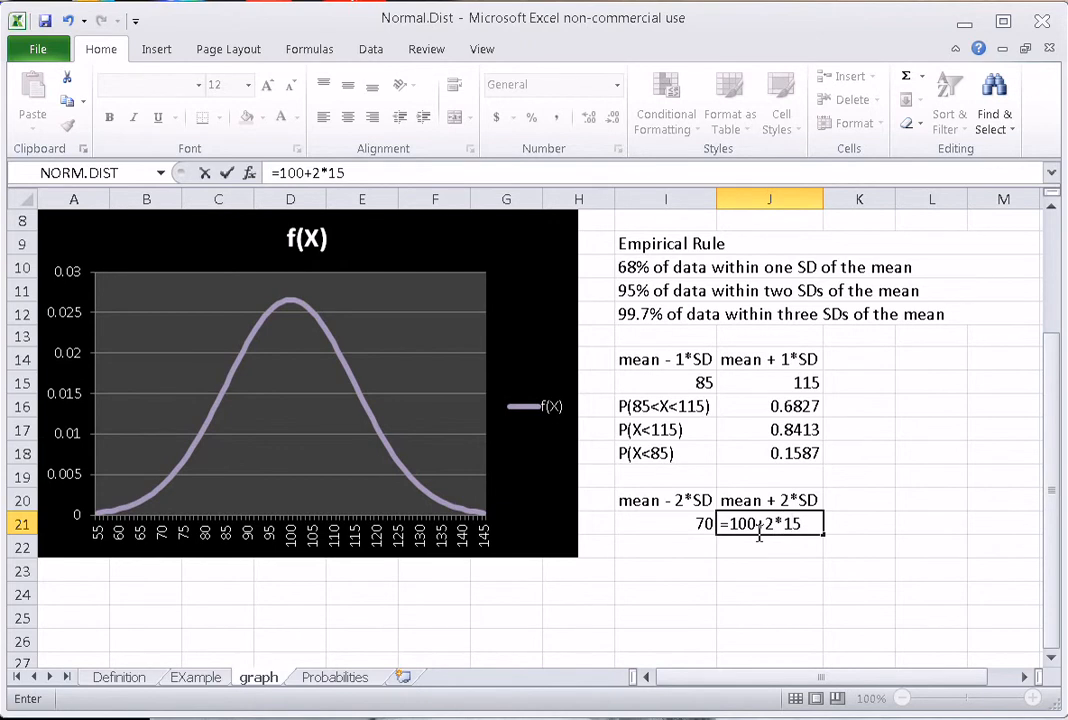
{"action": "type", "text": "2*15"}
{"action": "key", "text": "Return"}
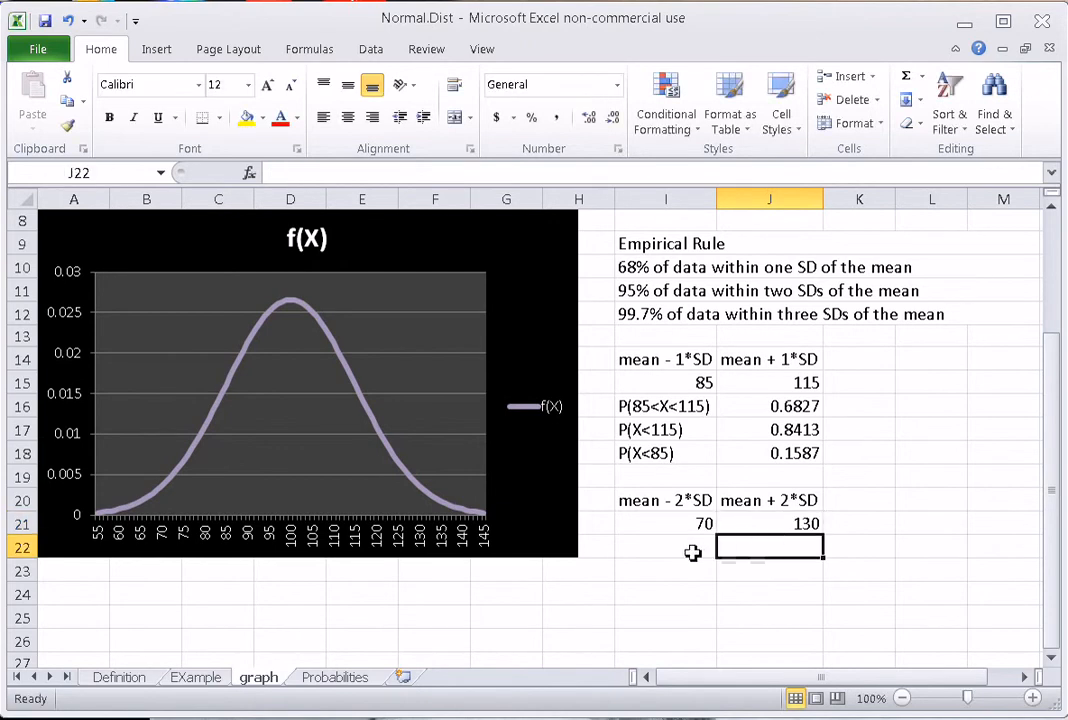
- Enter the probability label P(70<X<130) in cell I22, correcting its mistyped limits
{"action": "left_click", "coordinate": [692, 553]}
{"action": "type", "text": "P"}
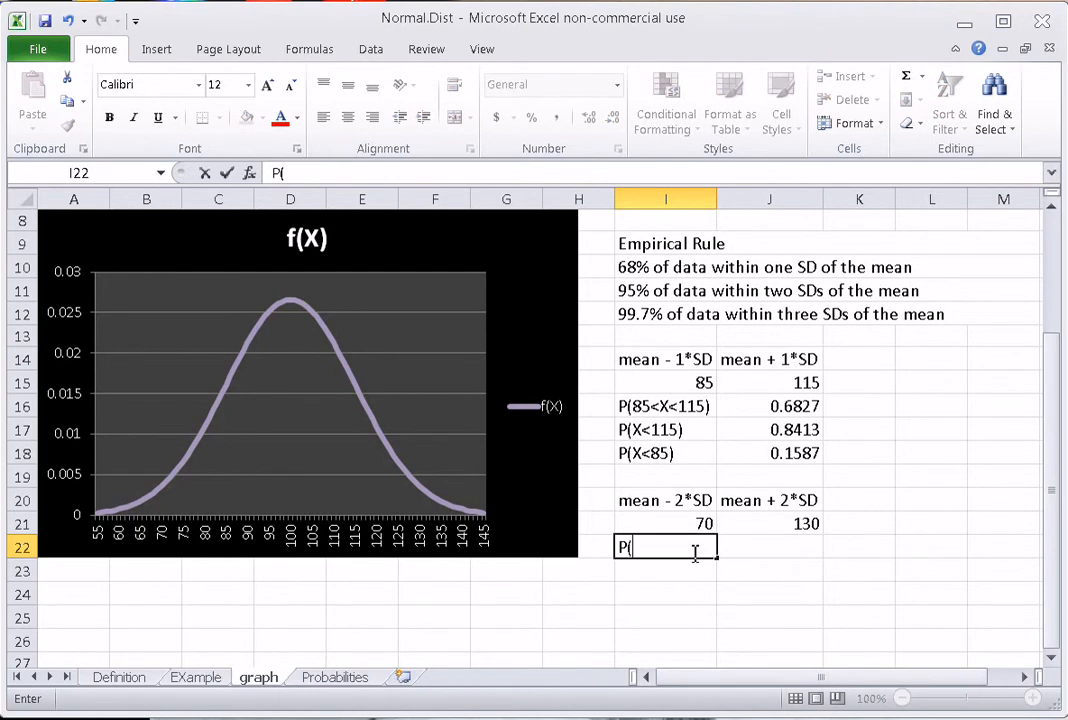
{"action": "type", "text": "(&)<X<13"}
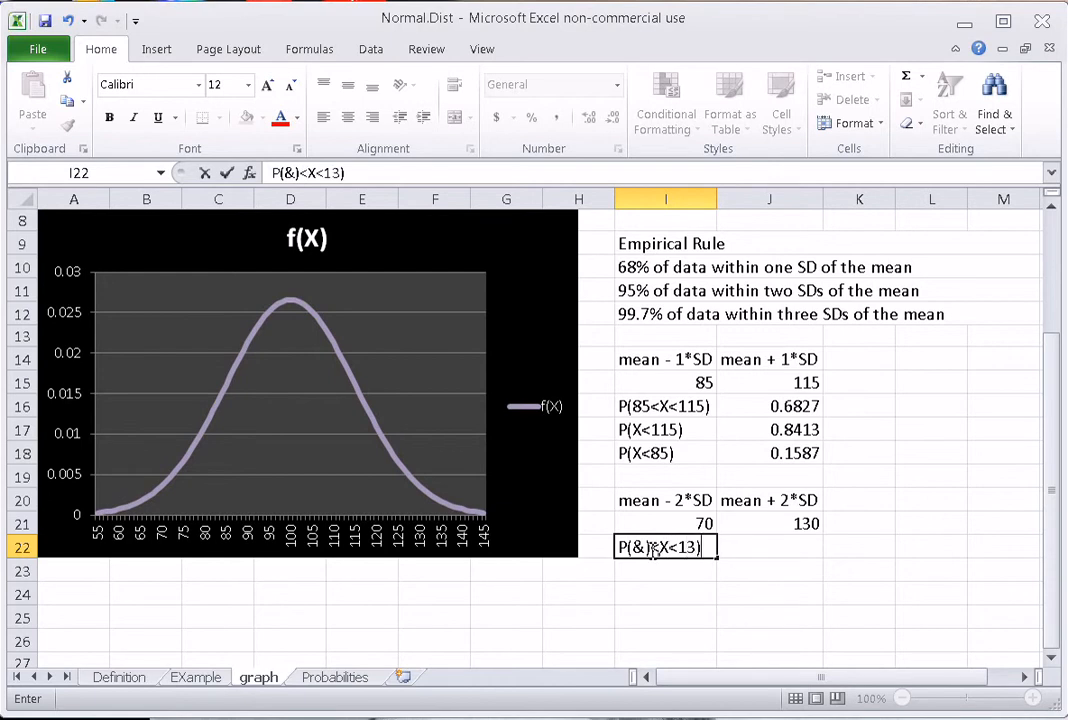
{"action": "key", "text": "BackSpace"}
{"action": "key", "text": "BackSpace"}
{"action": "type", "text": "70"}
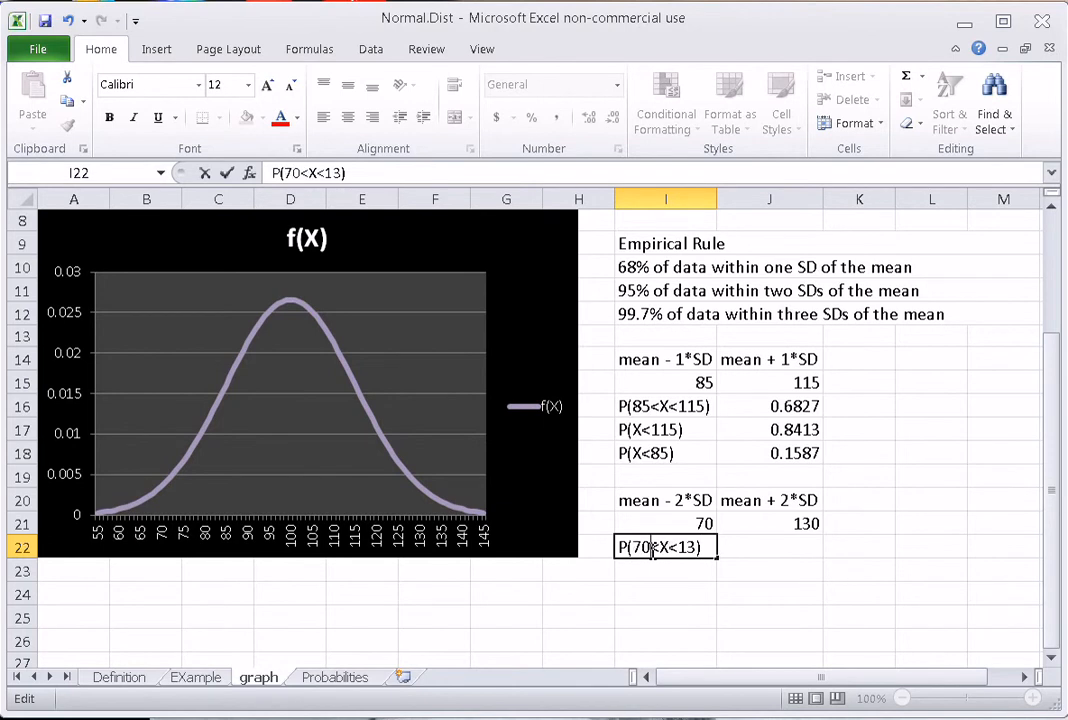
{"action": "left_click", "coordinate": [746, 548]}
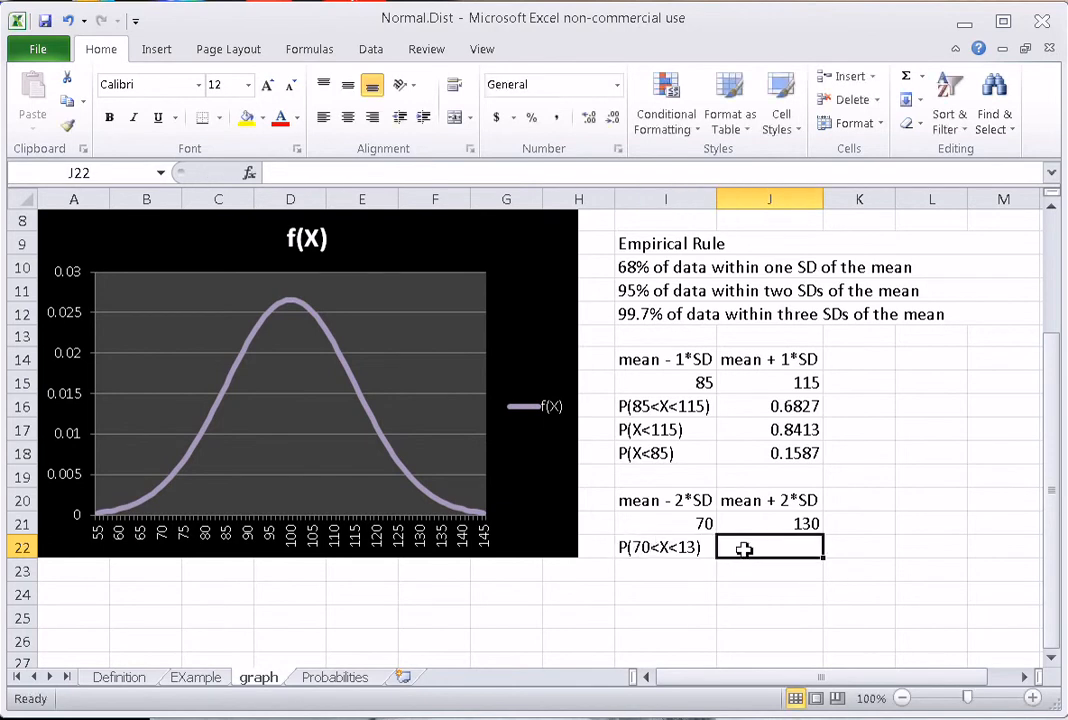
{"action": "left_click", "coordinate": [661, 573]}
{"action": "double_click", "coordinate": [689, 547]}
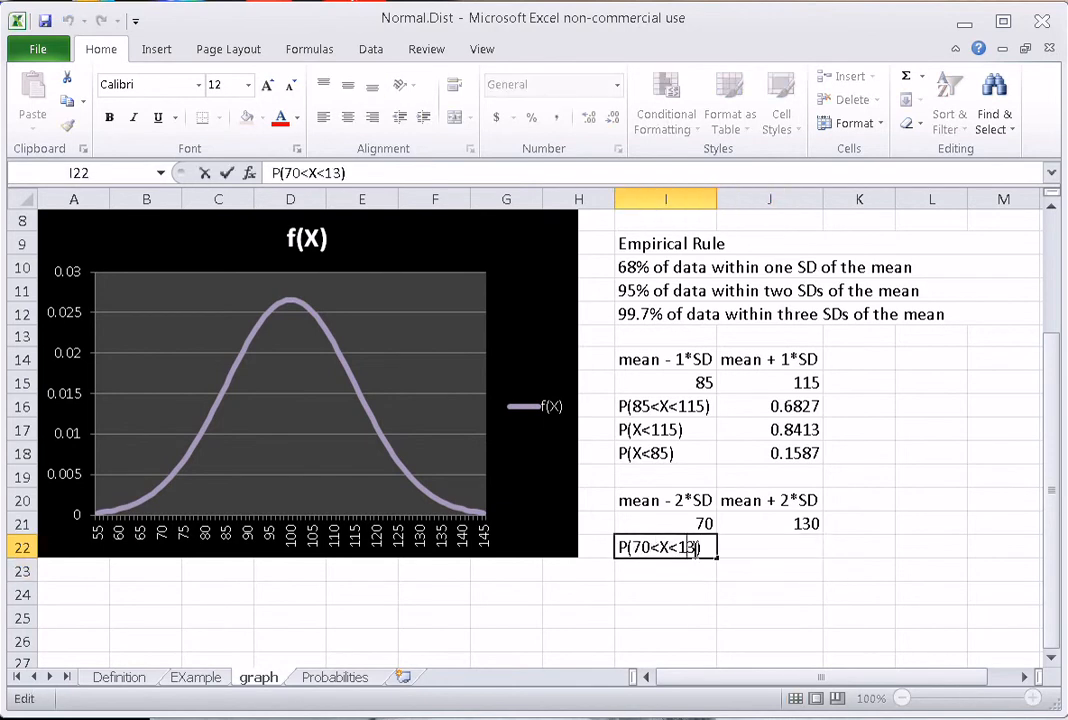
{"action": "type", "text": "0"}
- Enter the probability label P(X<130) in cell I23
{"action": "left_click", "coordinate": [665, 572]}
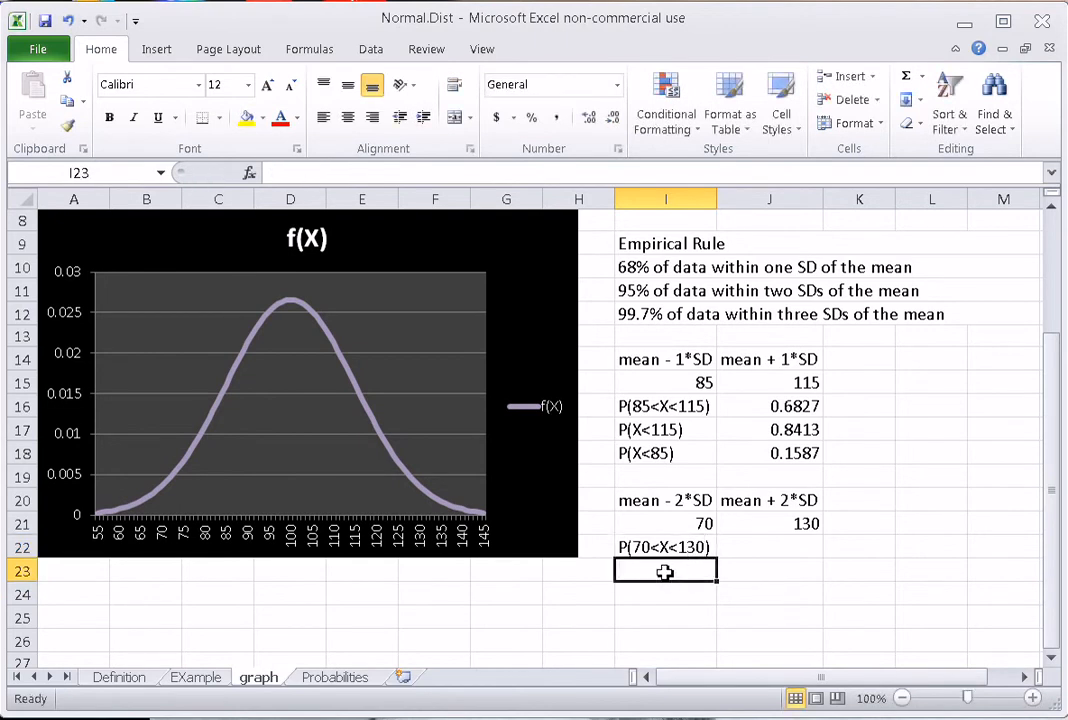
{"action": "type", "text": "P(X<130"}
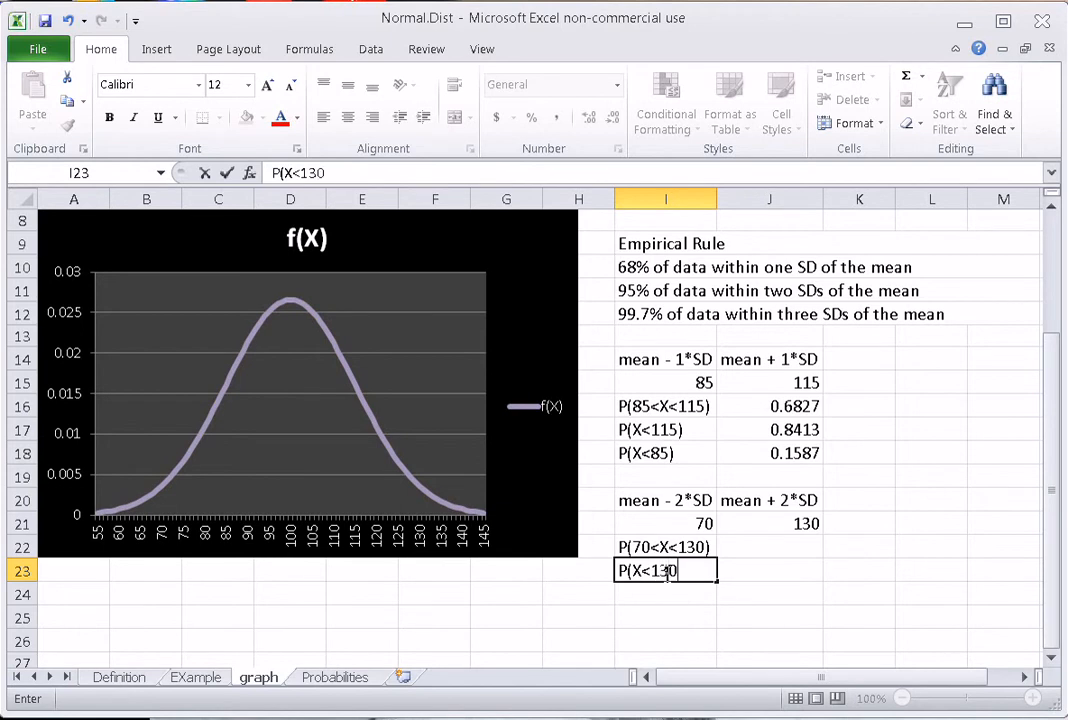
{"action": "key", "text": "Tab"}
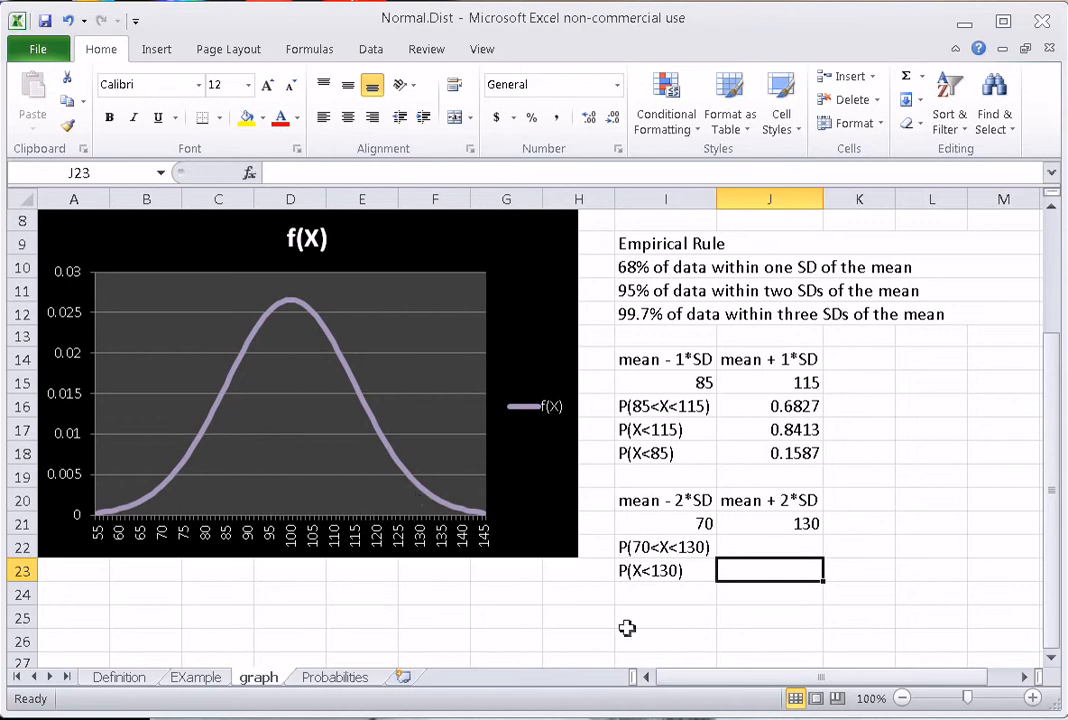
- Calculate P(X<130) in cell J23 with the statistical function NORM.DIST, using X 130, mean 100, standard deviation 15 and cumulative true
{"action": "left_click", "coordinate": [309, 49]}
{"action": "left_click", "coordinate": [350, 130]}
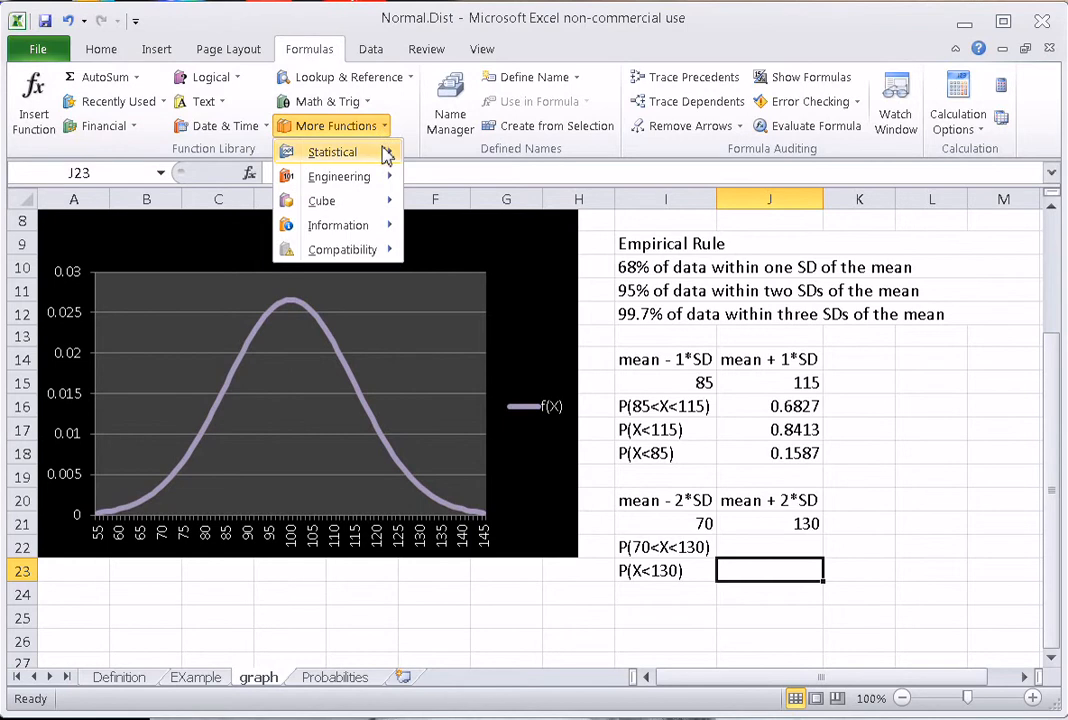
{"action": "mouse_move", "coordinate": [383, 152]}
{"action": "left_click", "coordinate": [568, 289]}
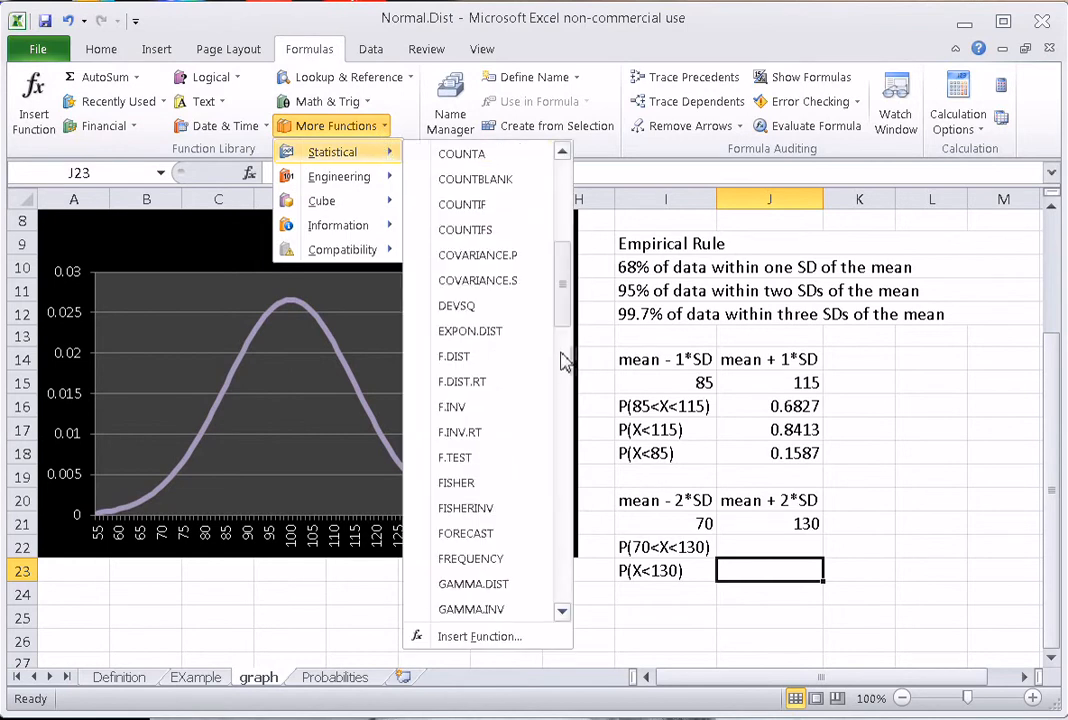
{"action": "left_click", "coordinate": [565, 427]}
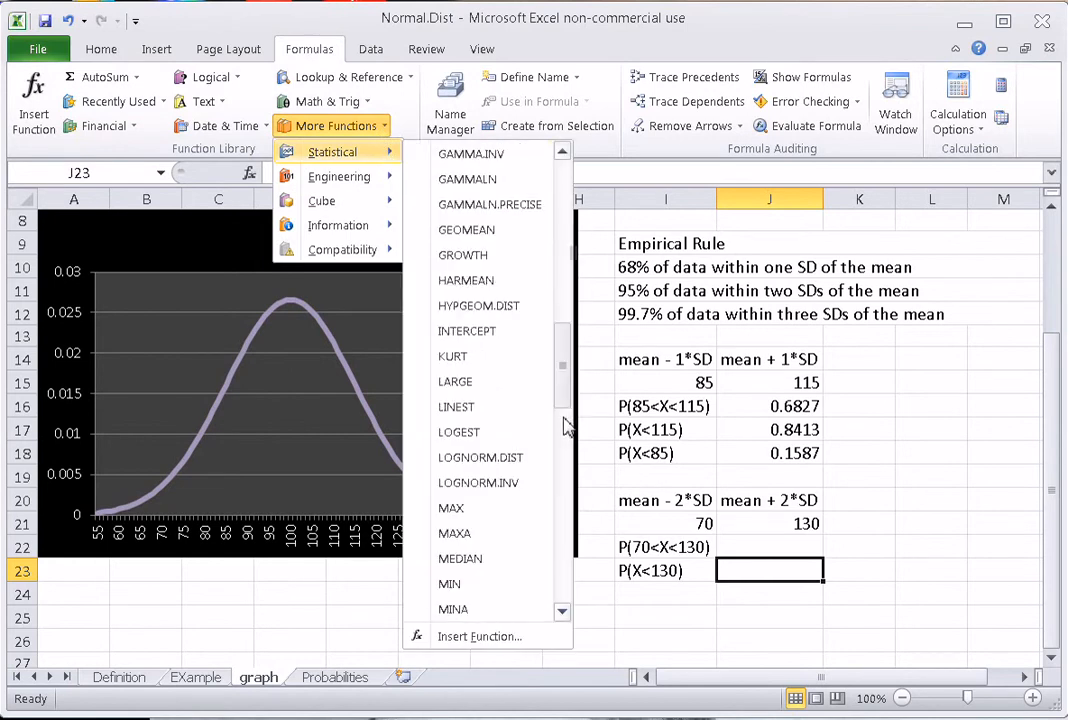
{"action": "left_click", "coordinate": [567, 478]}
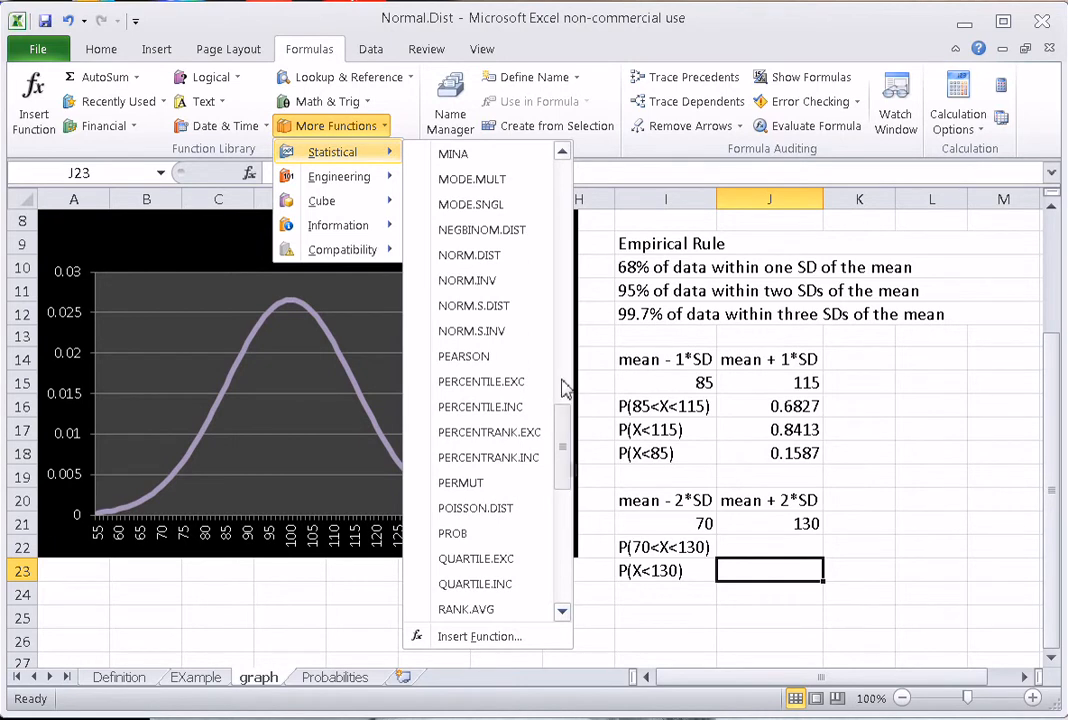
{"action": "left_click", "coordinate": [511, 258]}
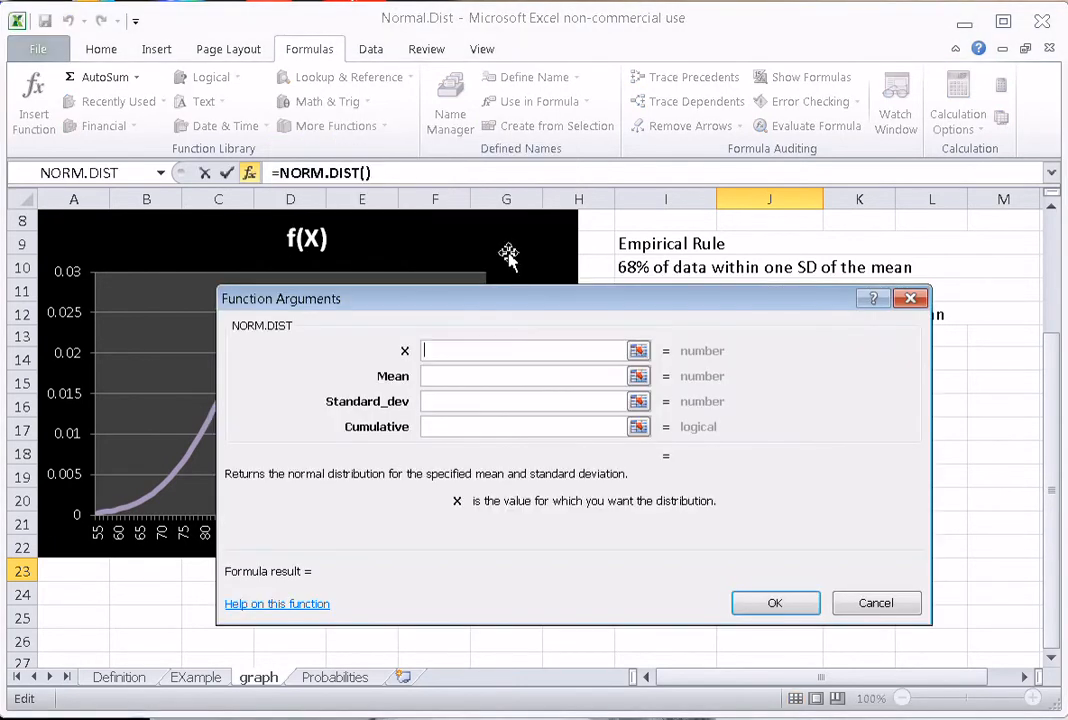
{"action": "type", "text": "130"}
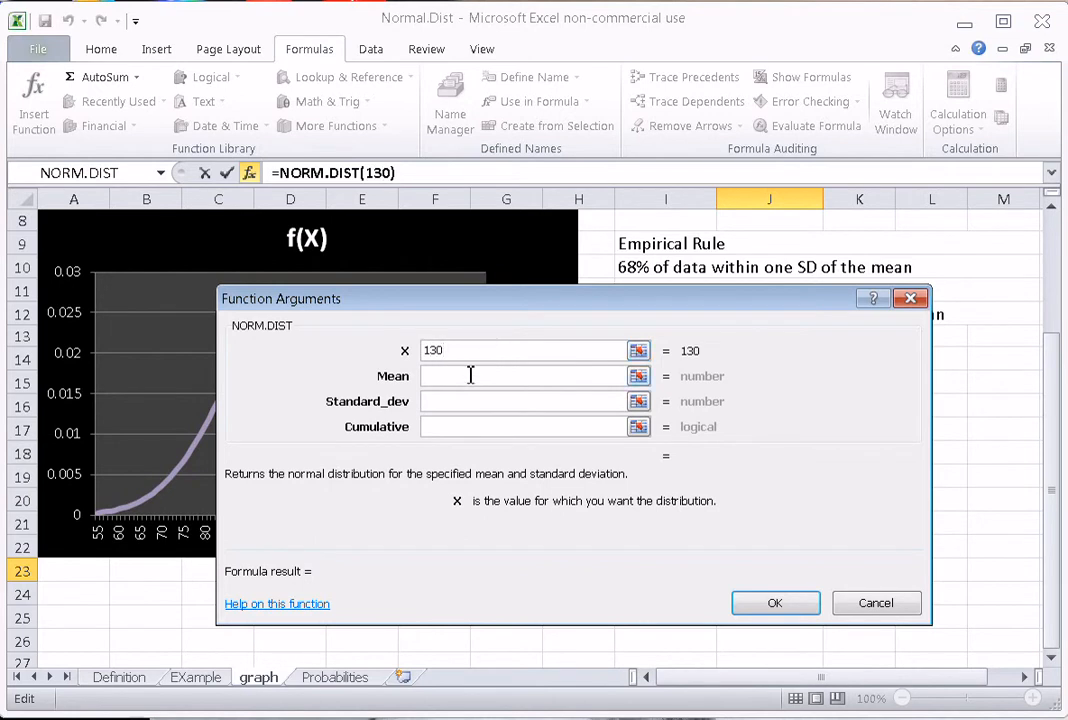
{"action": "left_click", "coordinate": [470, 377]}
{"action": "type", "text": "100"}
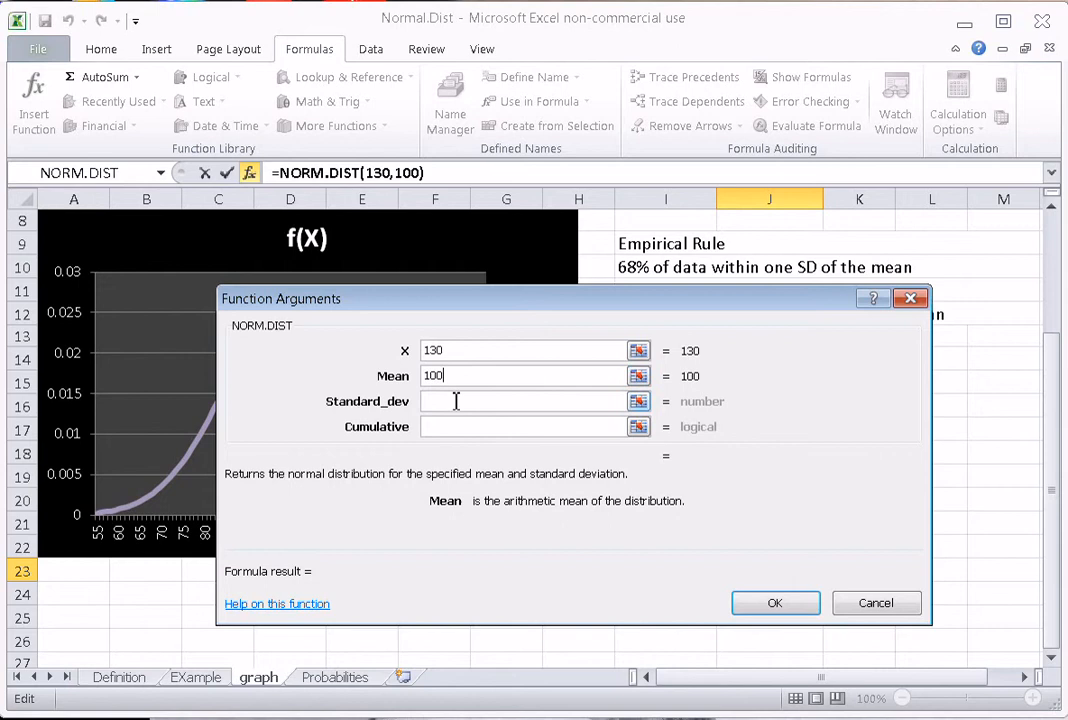
{"action": "left_click", "coordinate": [456, 401]}
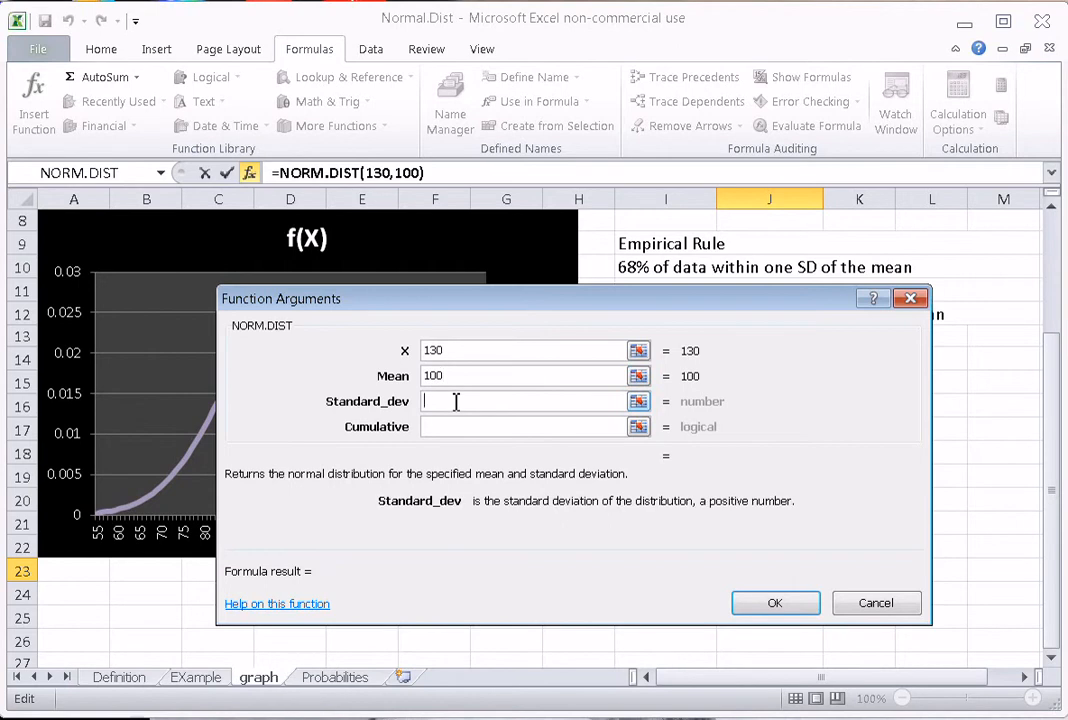
{"action": "type", "text": "15"}
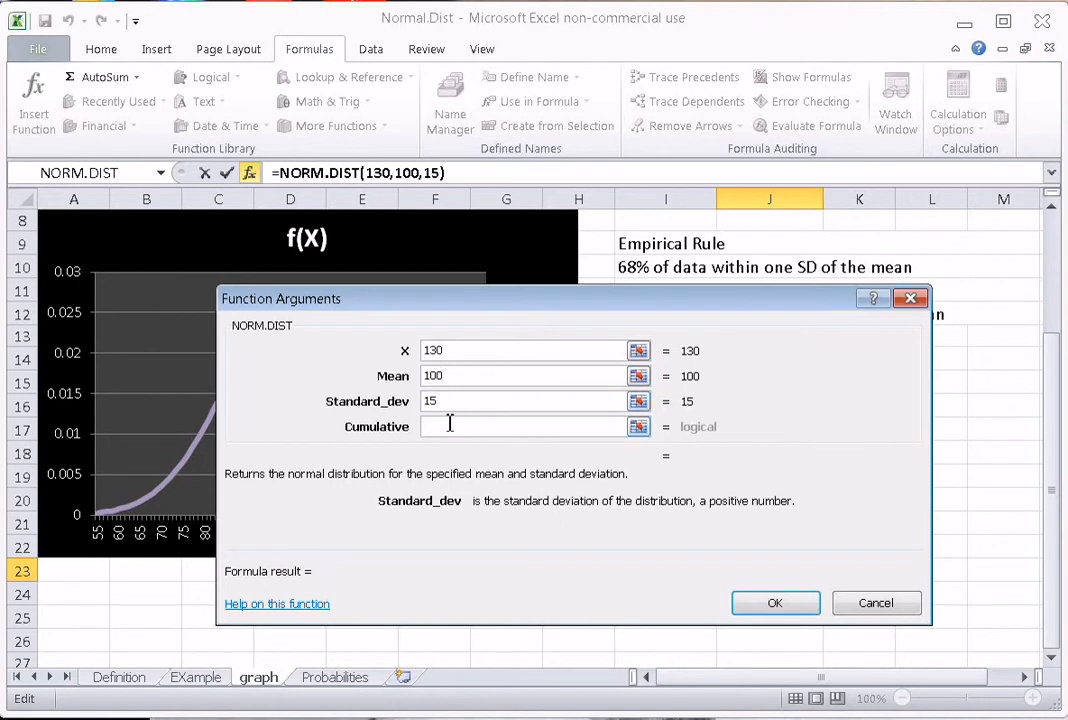
{"action": "left_click", "coordinate": [450, 427]}
{"action": "type", "text": "true"}
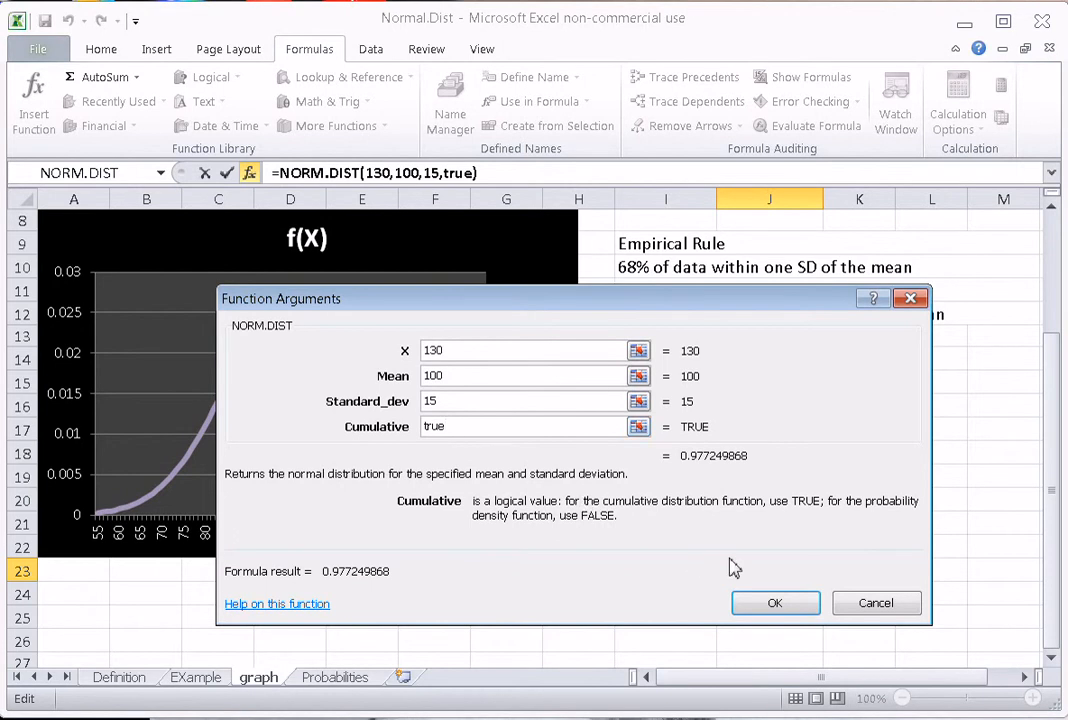
{"action": "left_click", "coordinate": [775, 604]}
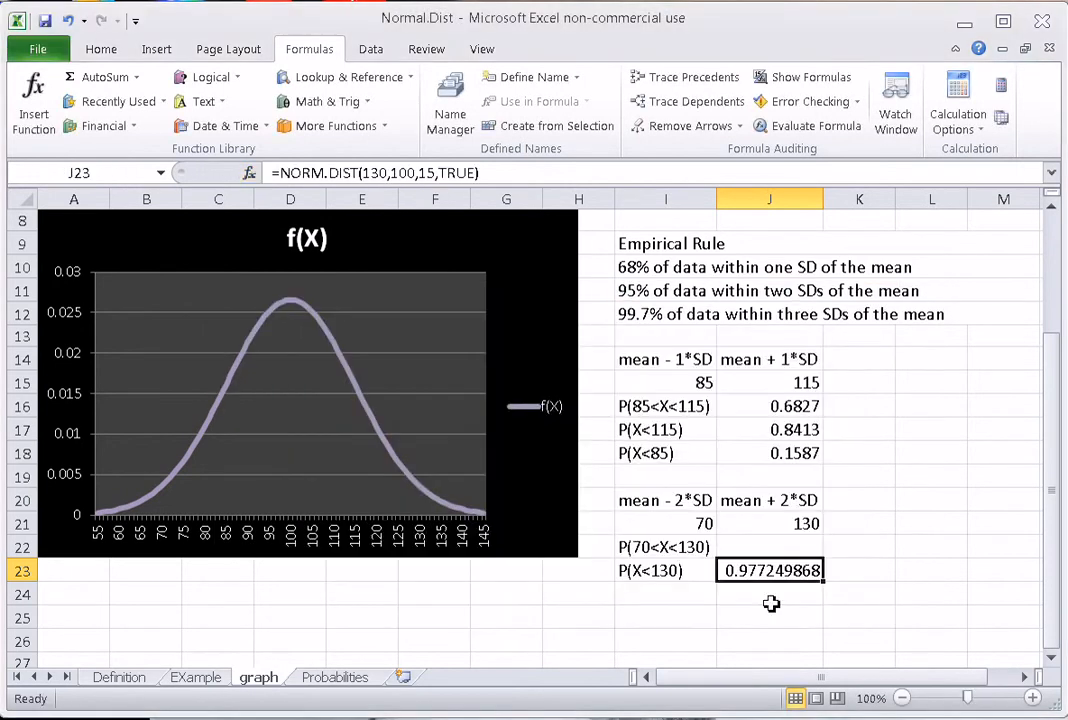
- Reduce the probability in cell J23 to four decimal places
{"action": "left_click", "coordinate": [101, 49]}
{"action": "left_click", "coordinate": [614, 118]}
{"action": "left_click", "coordinate": [614, 118]}
{"action": "left_click", "coordinate": [614, 118]}
{"action": "left_click", "coordinate": [614, 118]}
{"action": "left_click", "coordinate": [614, 118]}
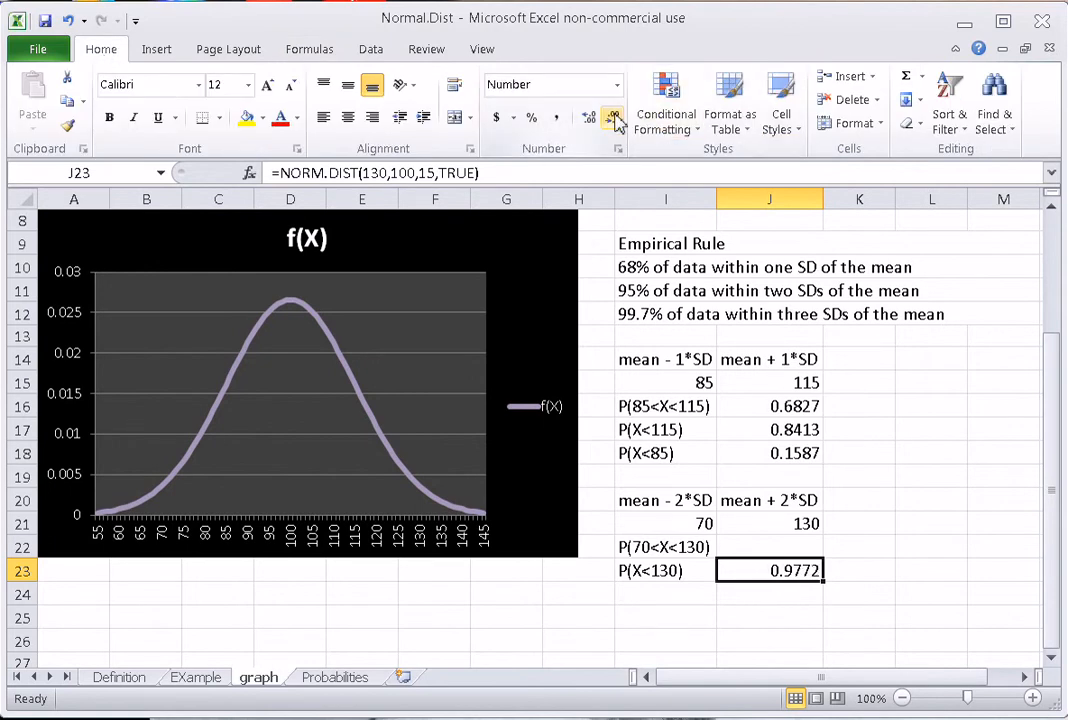
- Enter the probability label P(X<70) in cell I24
{"action": "left_click", "coordinate": [670, 595]}
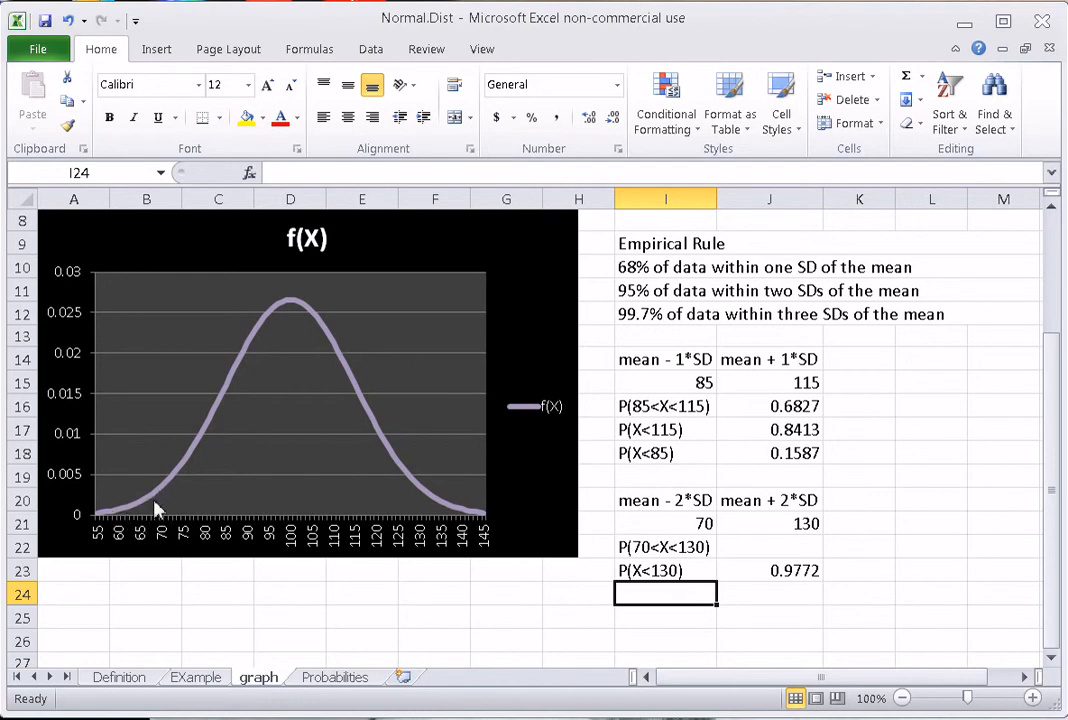
{"action": "type", "text": "P(X"}
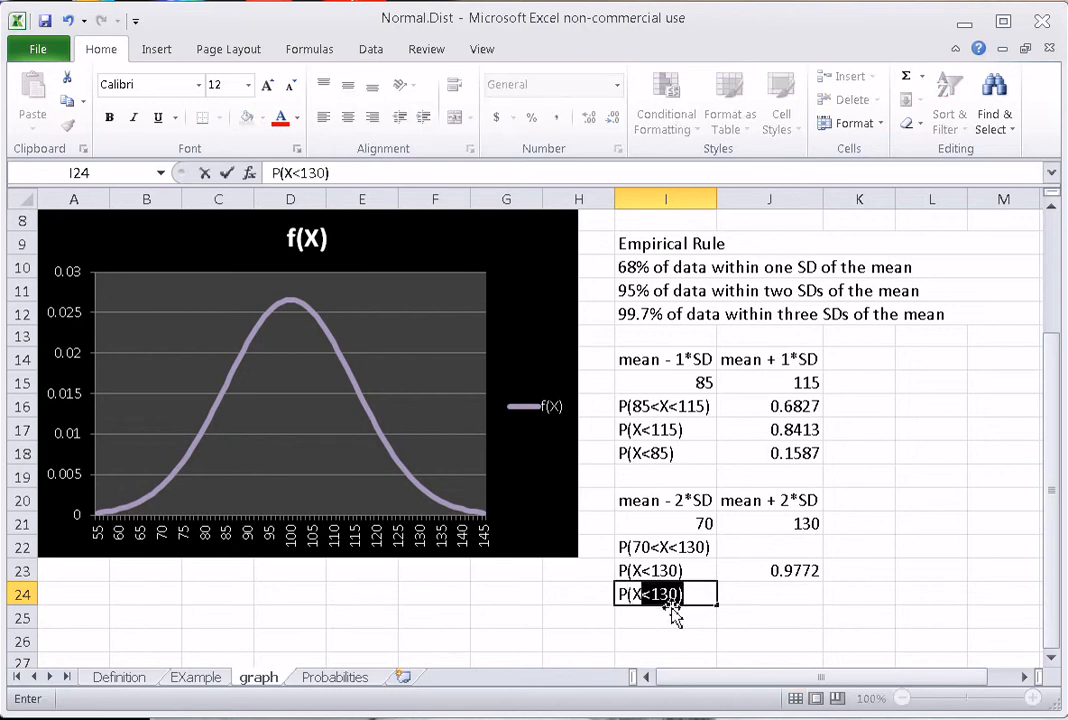
{"action": "type", "text": "<70"}
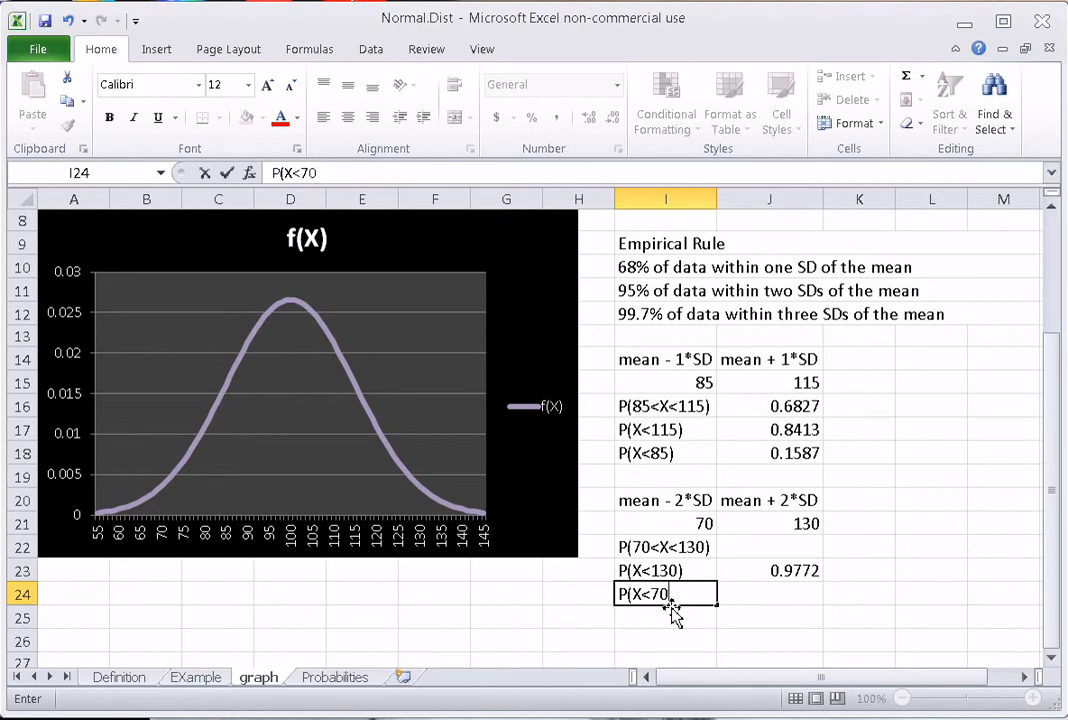
{"action": "key", "text": "Tab"}
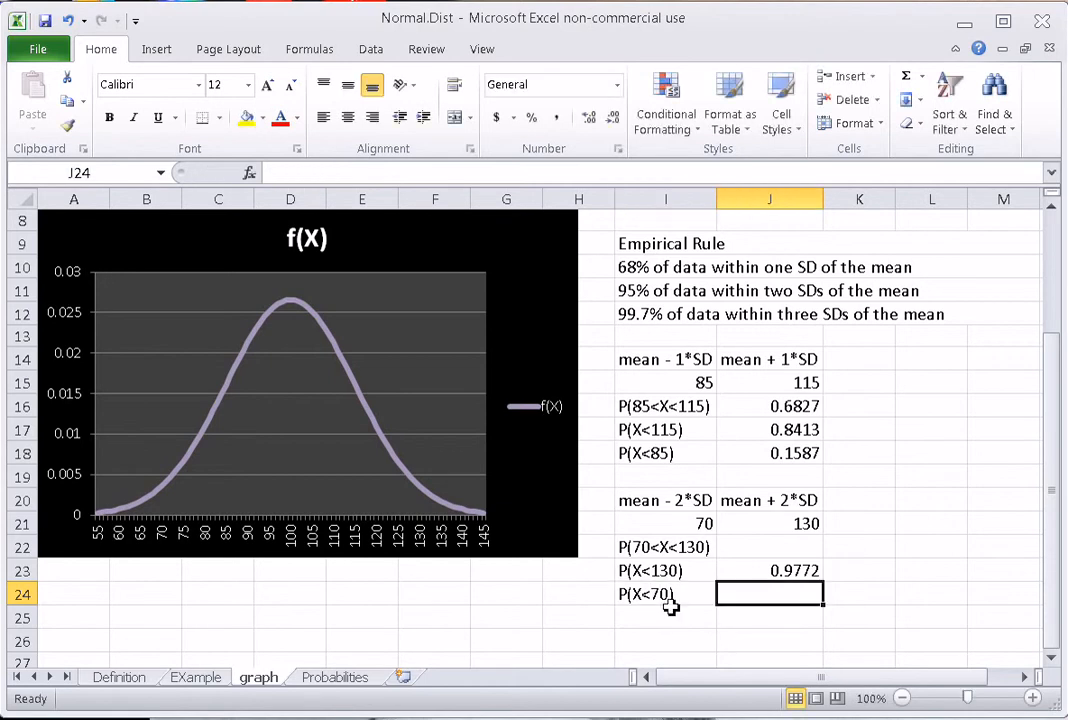
- Calculate P(X<70) in cell J24 with the statistical function NORM.DIST, using X 70, mean 100, standard deviation 15 and cumulative true
{"action": "left_click", "coordinate": [310, 49]}
{"action": "left_click", "coordinate": [383, 127]}
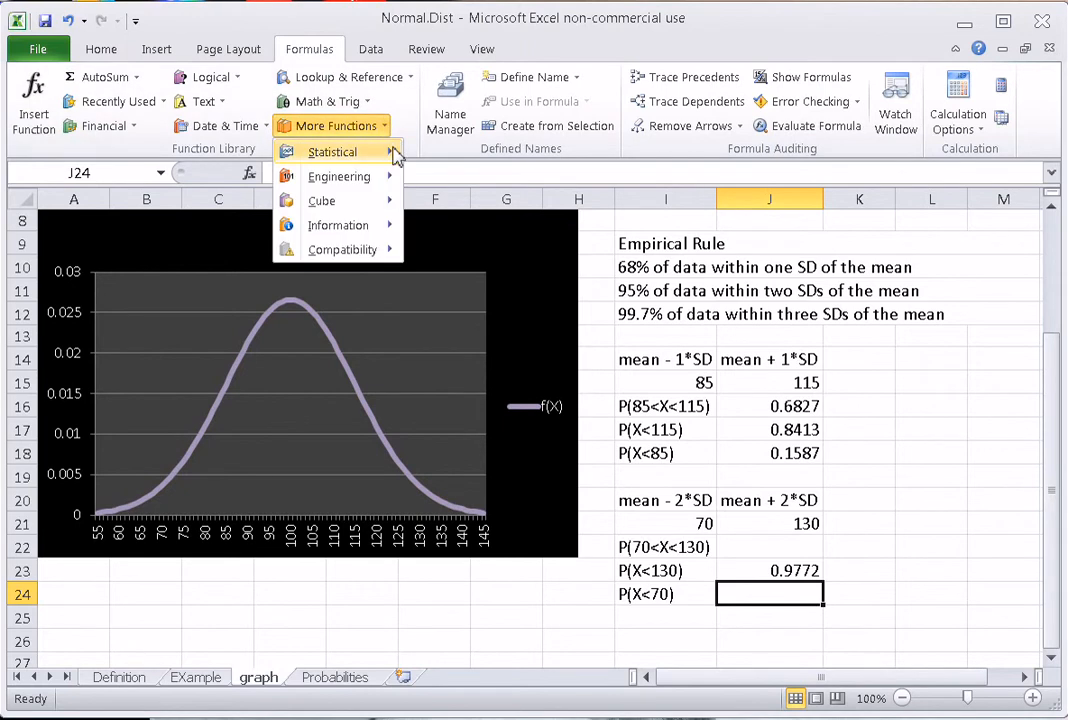
{"action": "mouse_move", "coordinate": [370, 152]}
{"action": "left_click", "coordinate": [561, 315]}
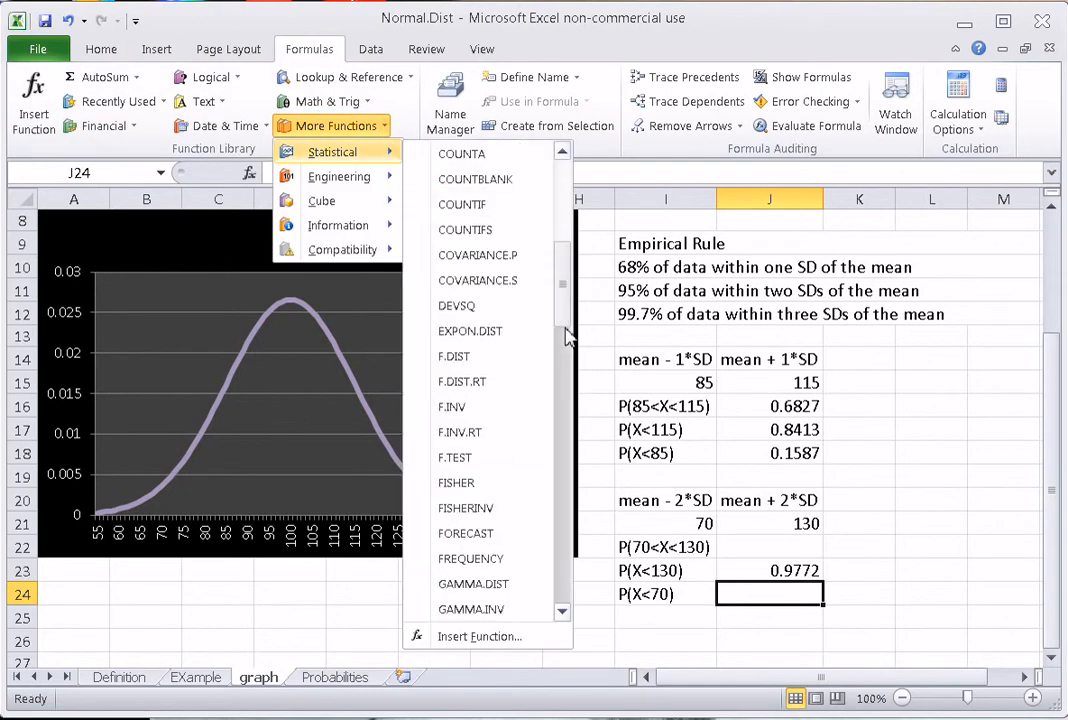
{"action": "left_click", "coordinate": [564, 412]}
{"action": "left_click", "coordinate": [566, 472]}
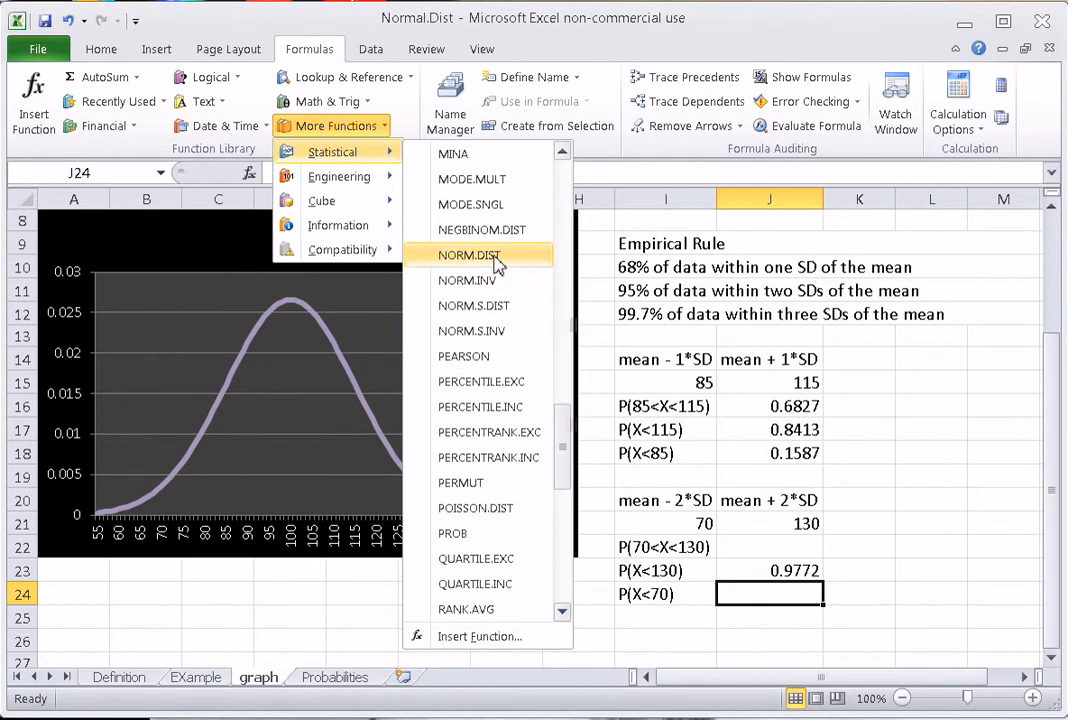
{"action": "left_click", "coordinate": [510, 257]}
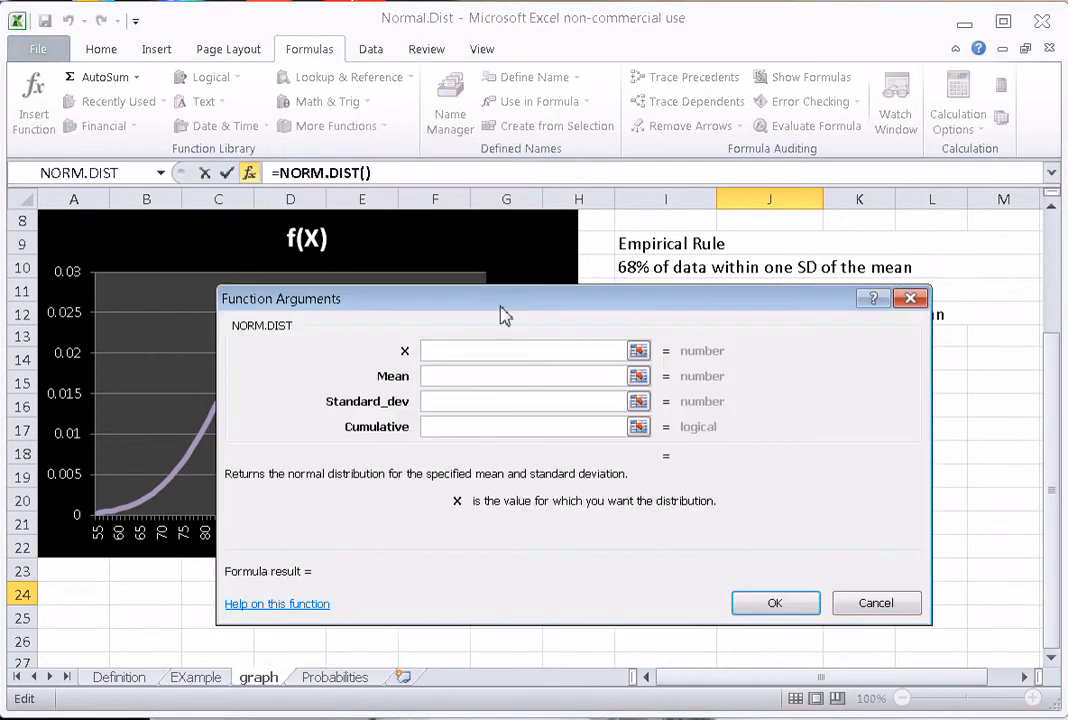
{"action": "type", "text": "70"}
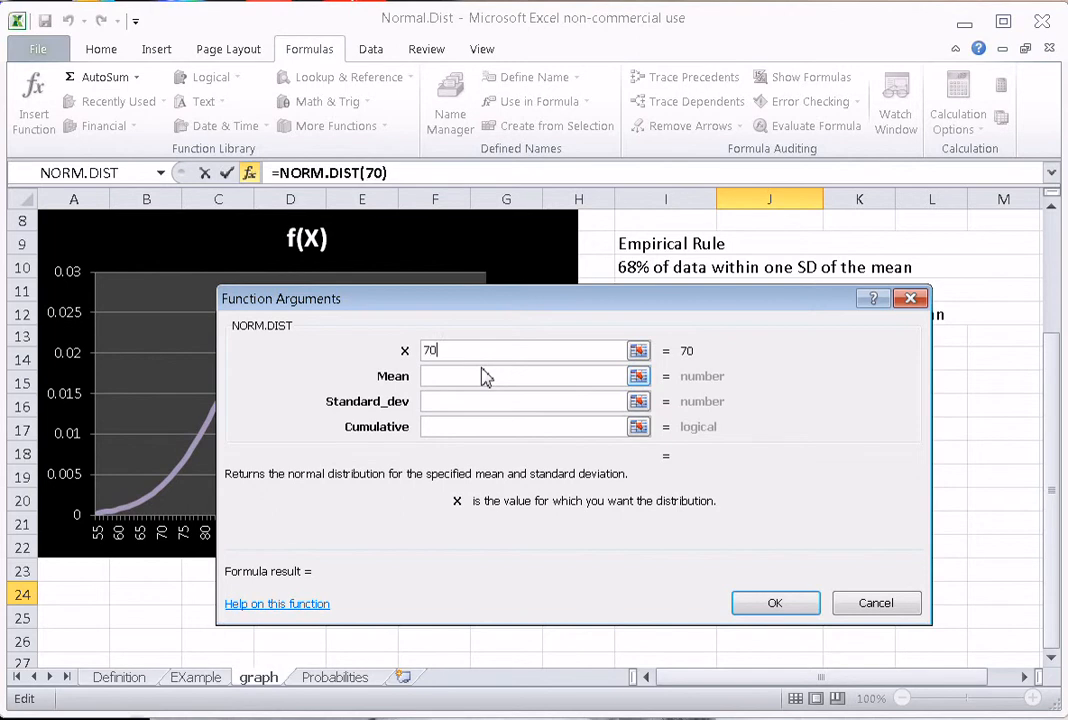
{"action": "left_click", "coordinate": [465, 375]}
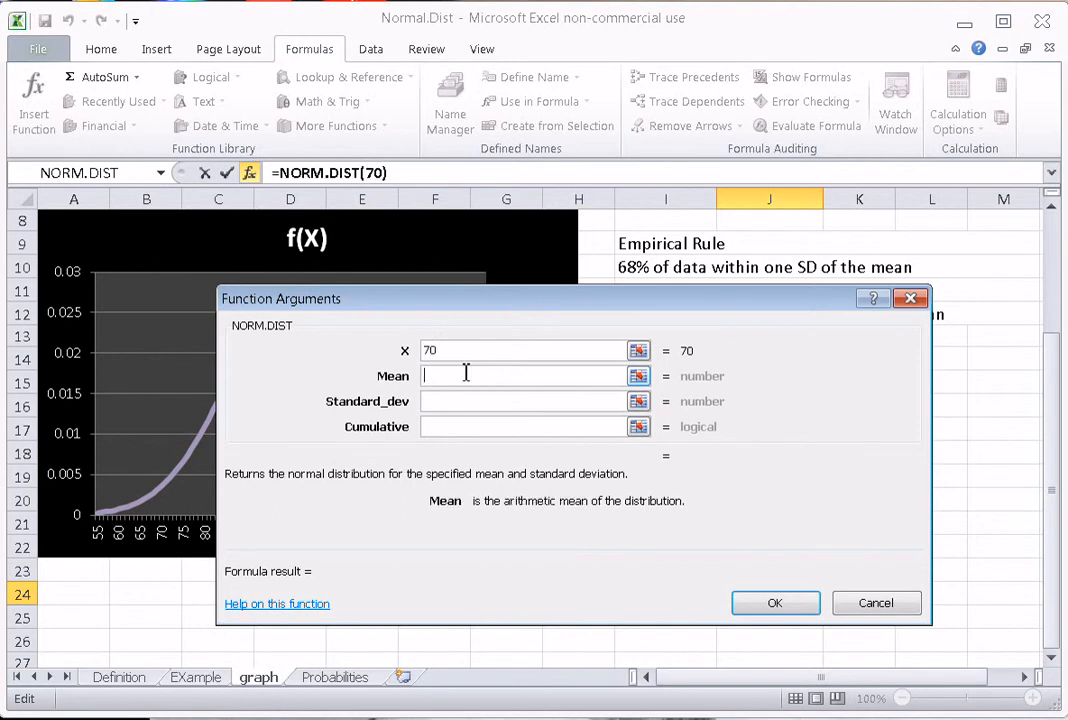
{"action": "type", "text": "100"}
{"action": "left_click", "coordinate": [459, 400]}
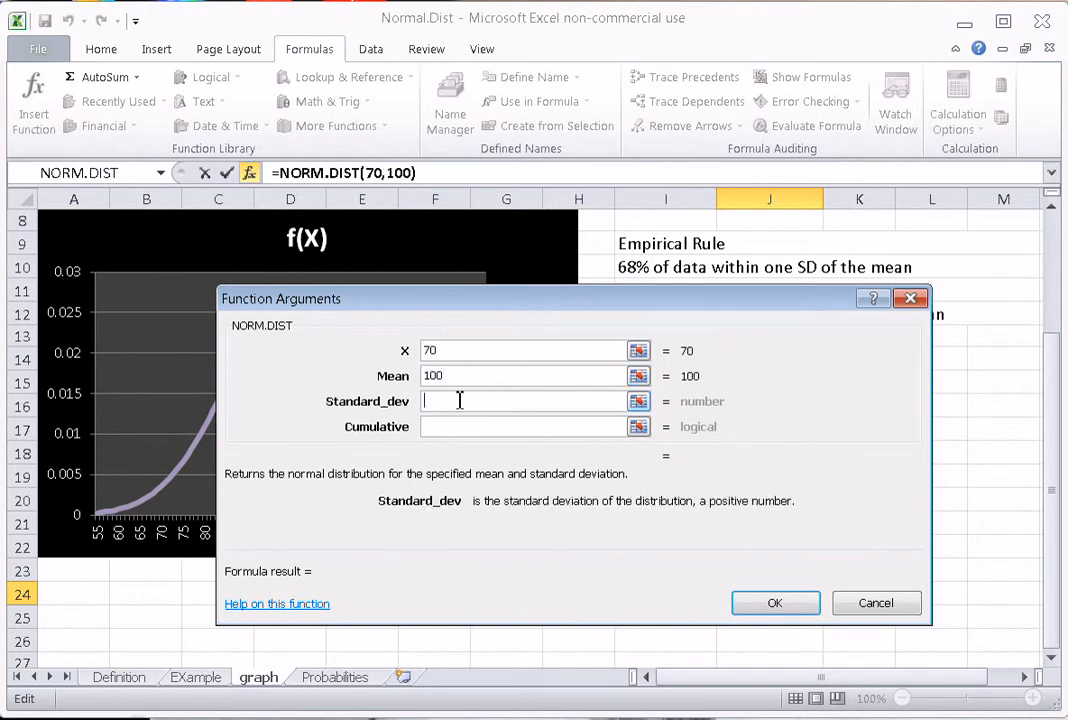
{"action": "type", "text": "15"}
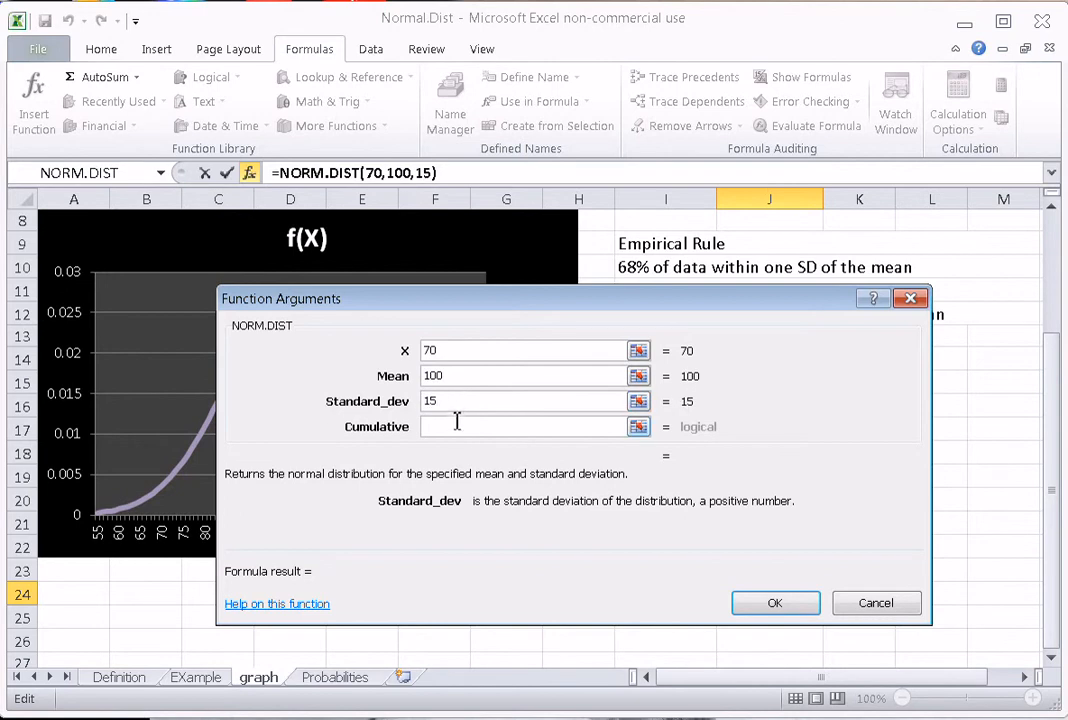
{"action": "left_click", "coordinate": [455, 428]}
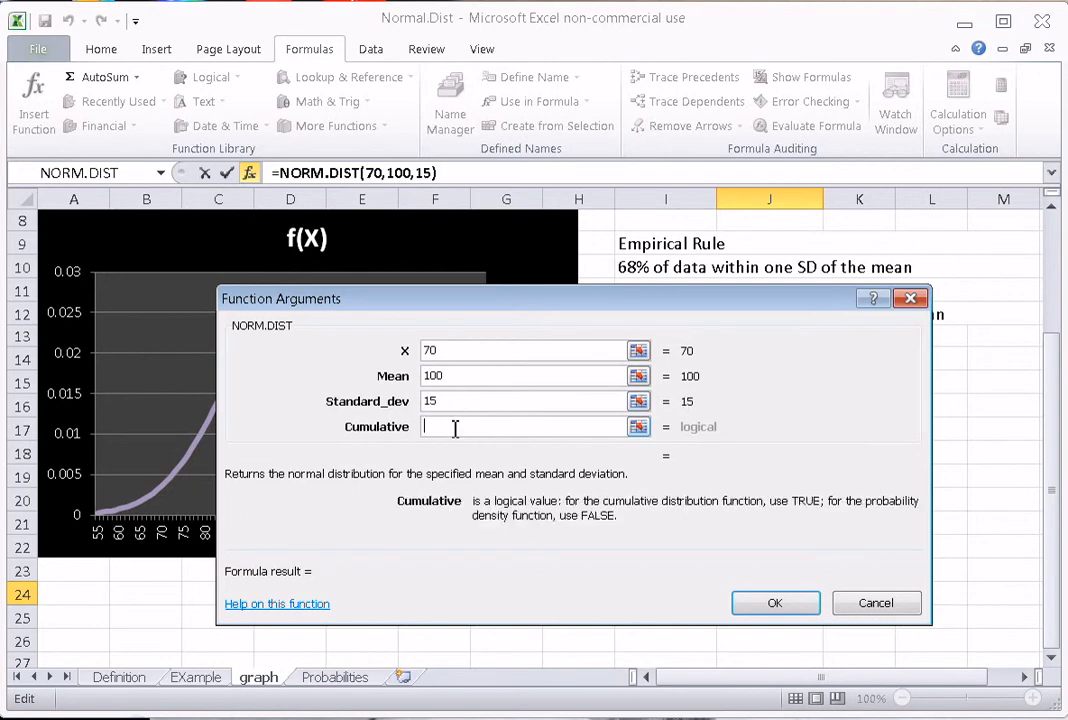
{"action": "type", "text": "tur"}
{"action": "key", "text": "BackSpace"}
{"action": "key", "text": "BackSpace"}
{"action": "type", "text": "rue"}
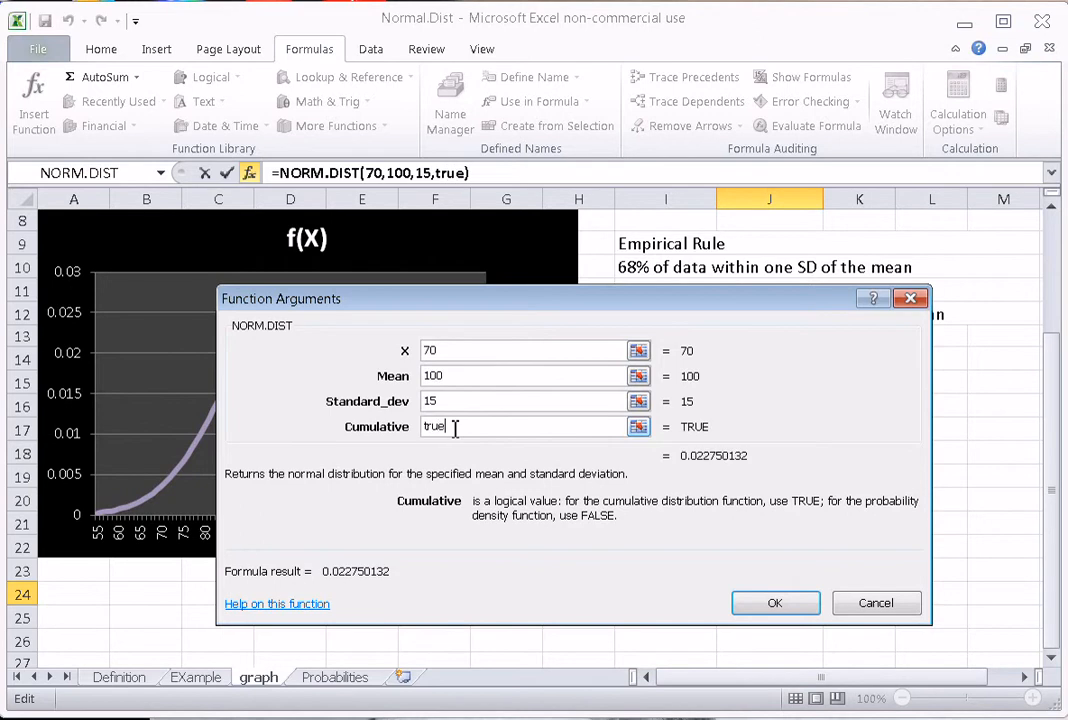
{"action": "left_click", "coordinate": [770, 603]}
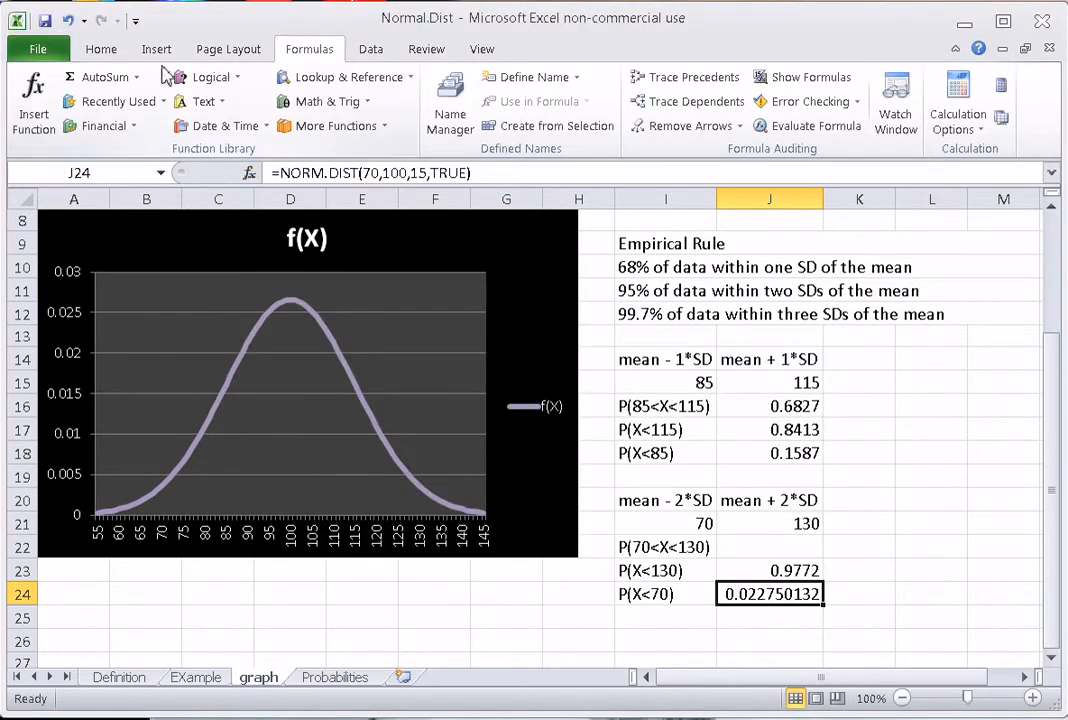
- Reduce the probability in cell J24 to four decimal places
{"action": "left_click", "coordinate": [101, 49]}
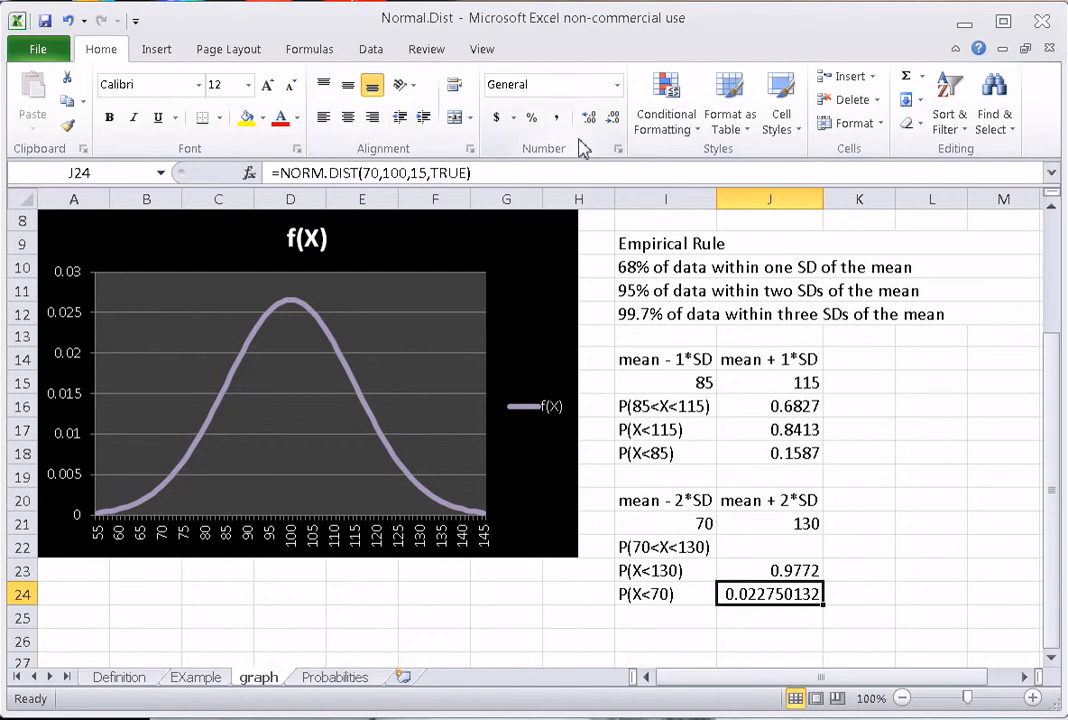
{"action": "left_click", "coordinate": [614, 128]}
{"action": "left_click", "coordinate": [614, 128]}
{"action": "left_click", "coordinate": [614, 128]}
{"action": "left_click", "coordinate": [614, 128]}
{"action": "left_click", "coordinate": [614, 128]}
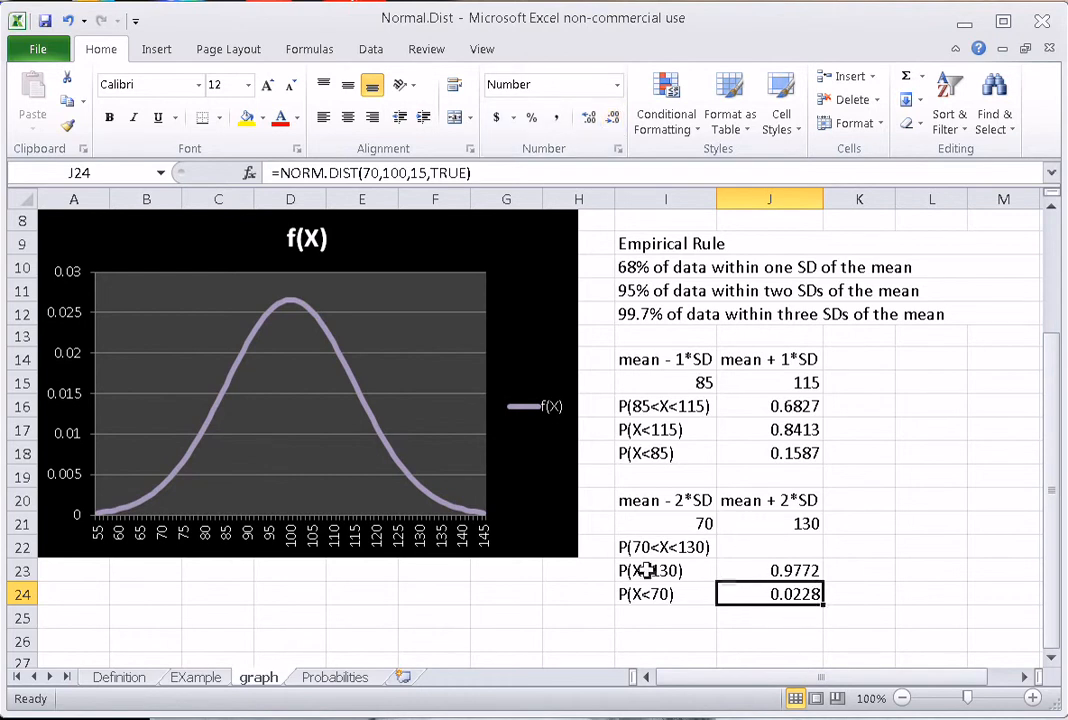
- Calculate P(70<X<130) in cell J22 by subtracting the lower-tail probability from P(X<130) with =J23-J24
{"action": "left_click", "coordinate": [755, 549]}
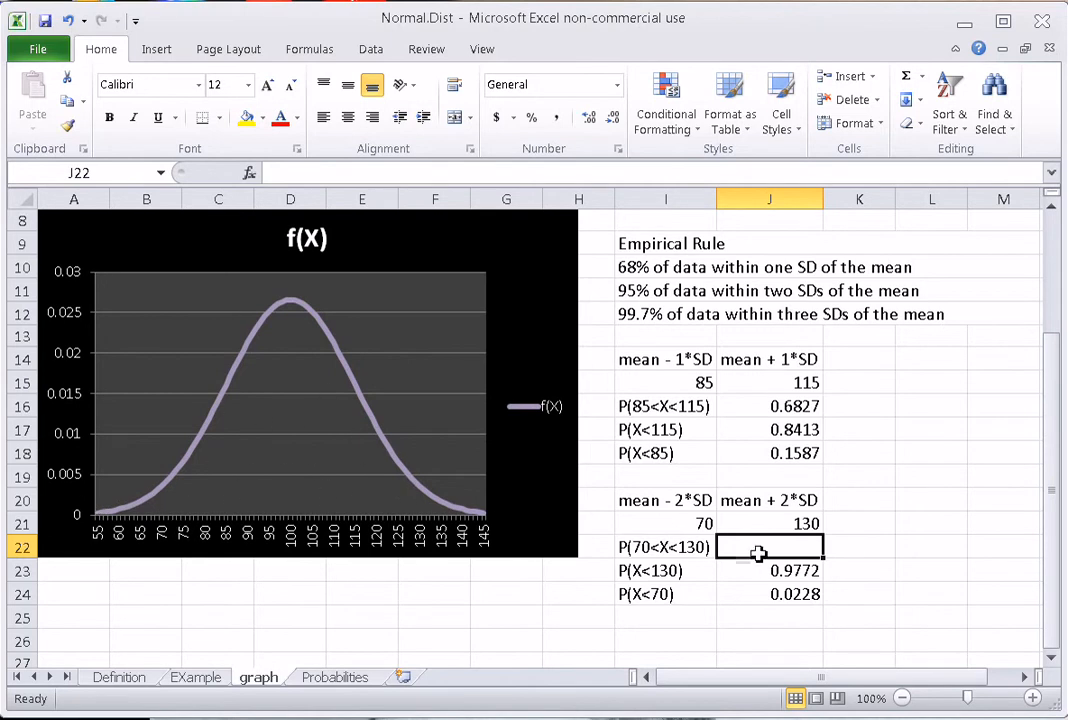
{"action": "type", "text": "="}
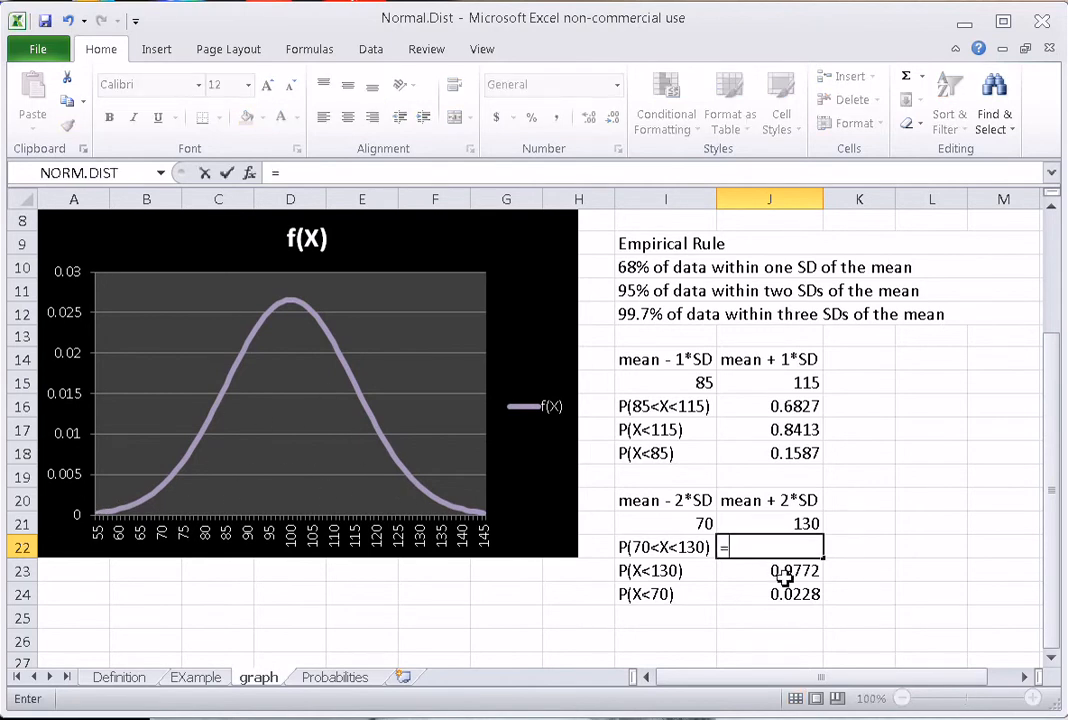
{"action": "left_click", "coordinate": [785, 578]}
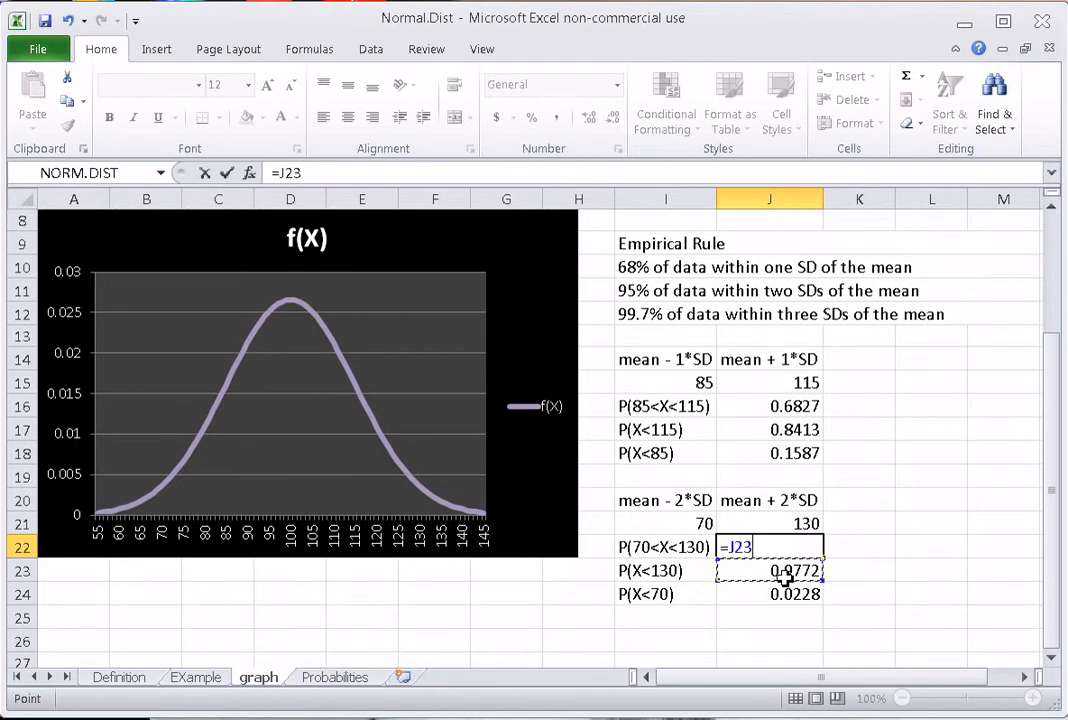
{"action": "type", "text": "-"}
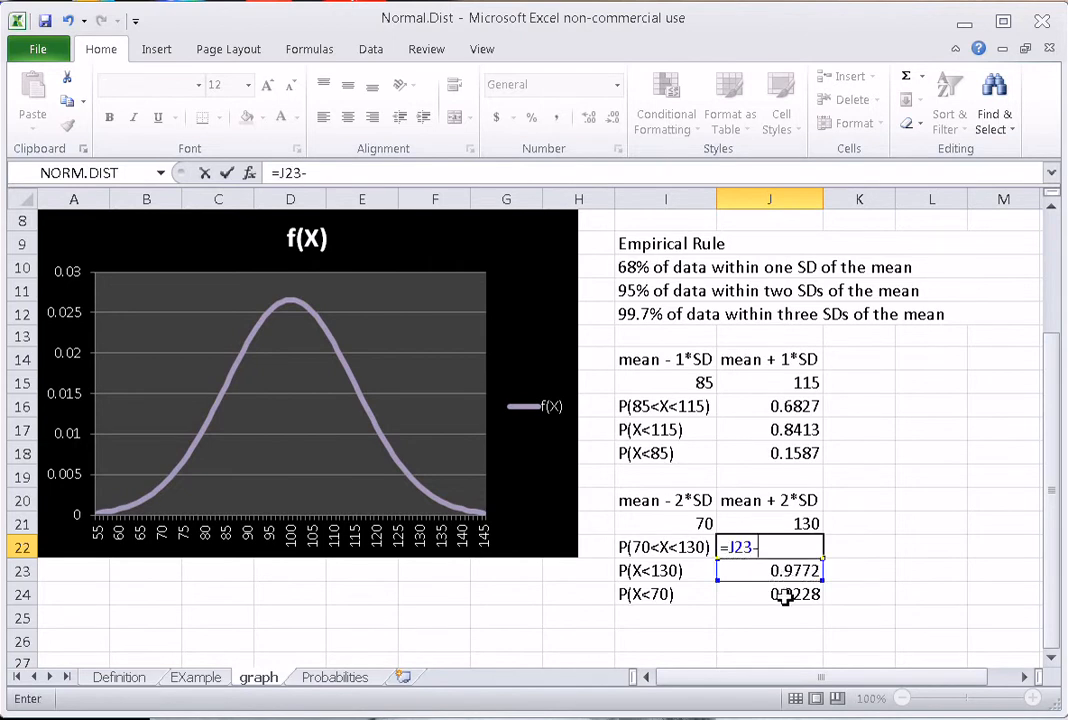
{"action": "left_click", "coordinate": [785, 596]}
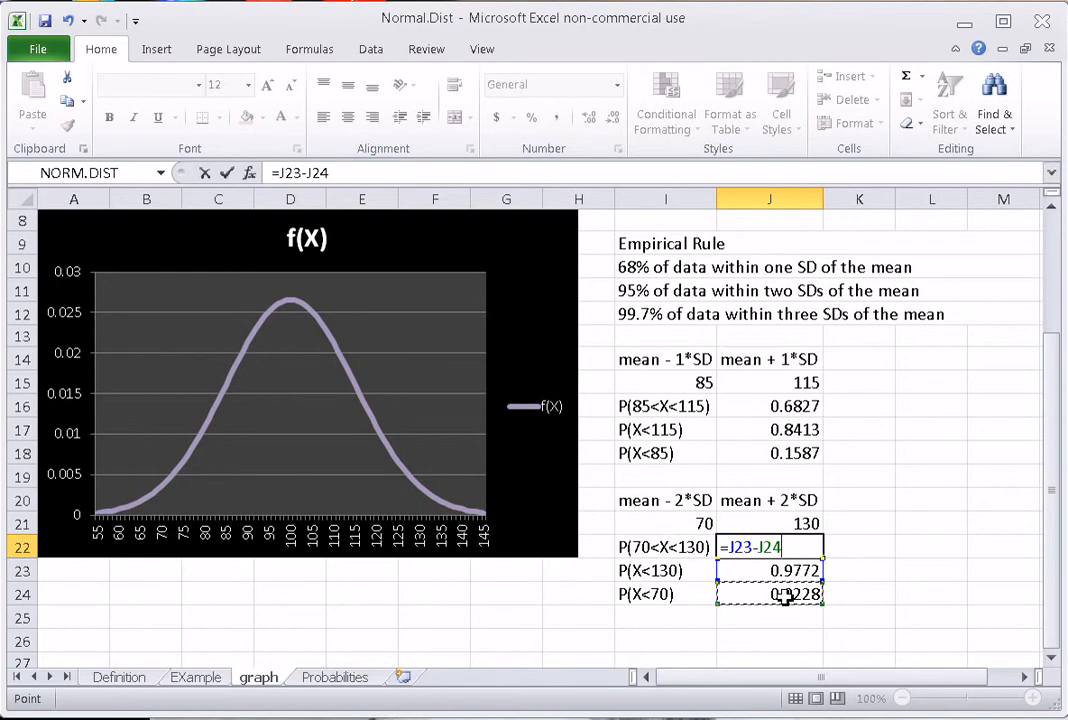
{"action": "key", "text": "Return"}
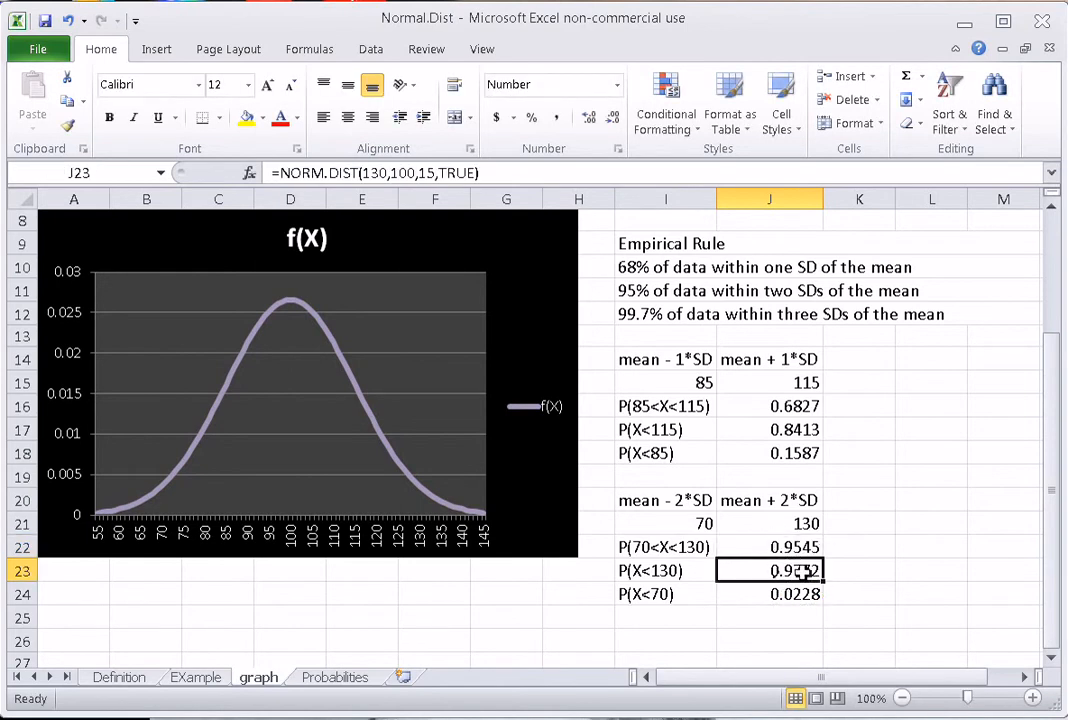
{"action": "left_click", "coordinate": [792, 548]}
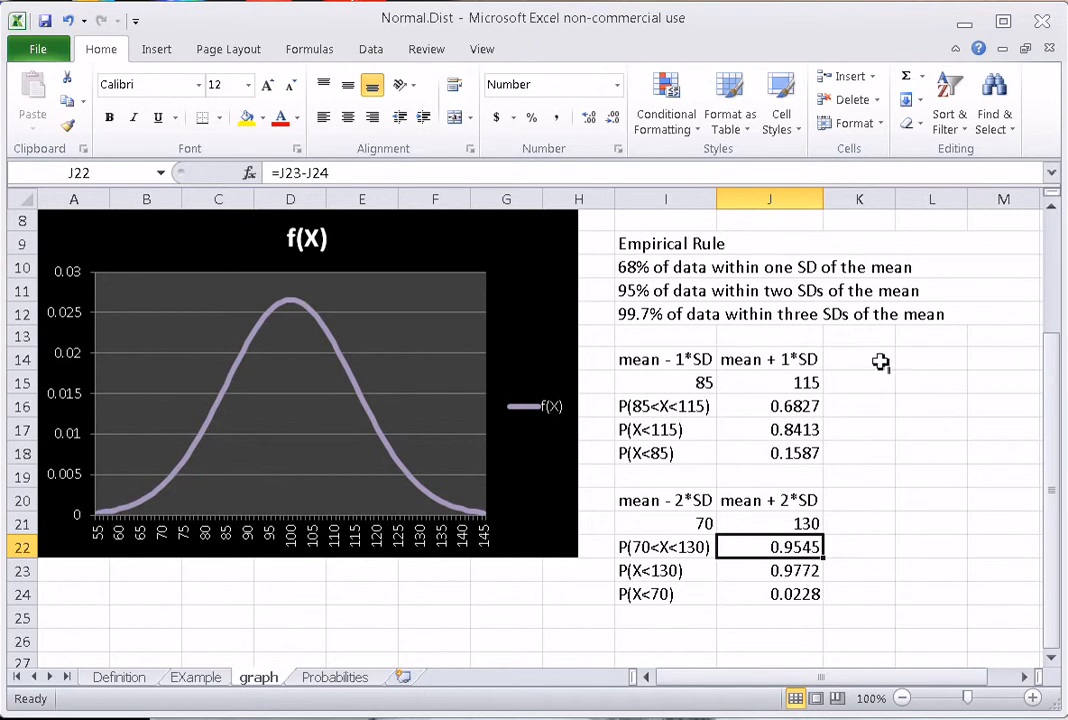
{"action": "left_click", "coordinate": [883, 508]}
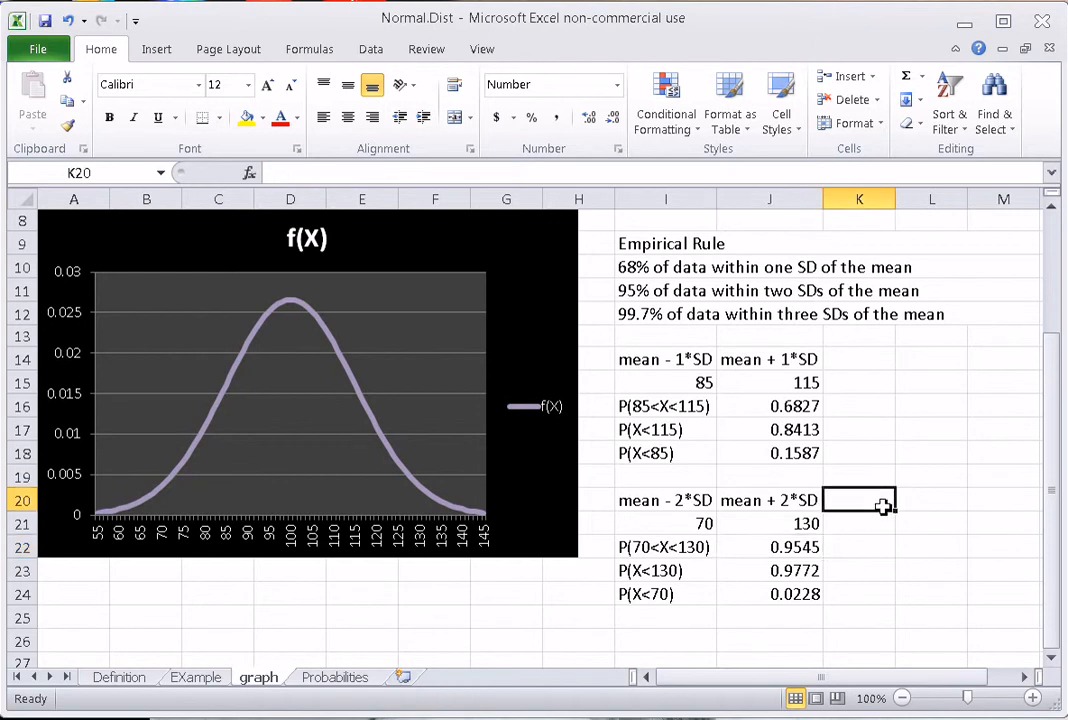
{"action": "type", "text": "mean"}
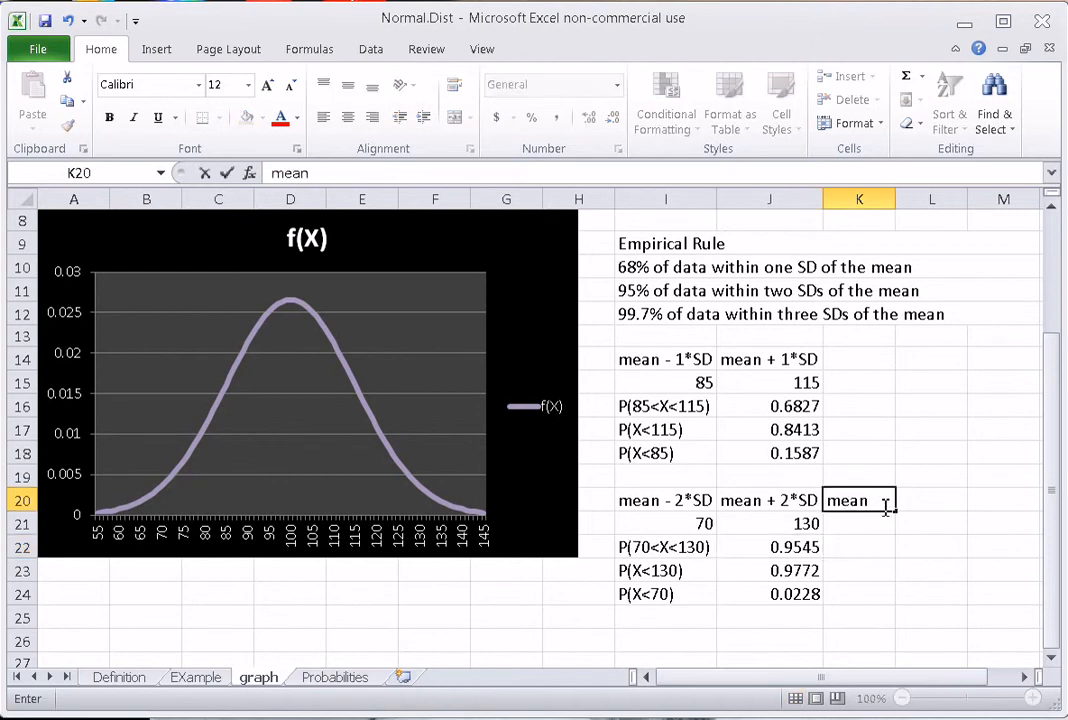
{"action": "key", "text": "BackSpace"}
{"action": "key", "text": "BackSpace"}
{"action": "key", "text": "BackSpace"}
- Calculate the bounds three standard deviations from the mean with =100-3*15 in cell K21 and =100+3*15 in cell L21
{"action": "left_click", "coordinate": [875, 530]}
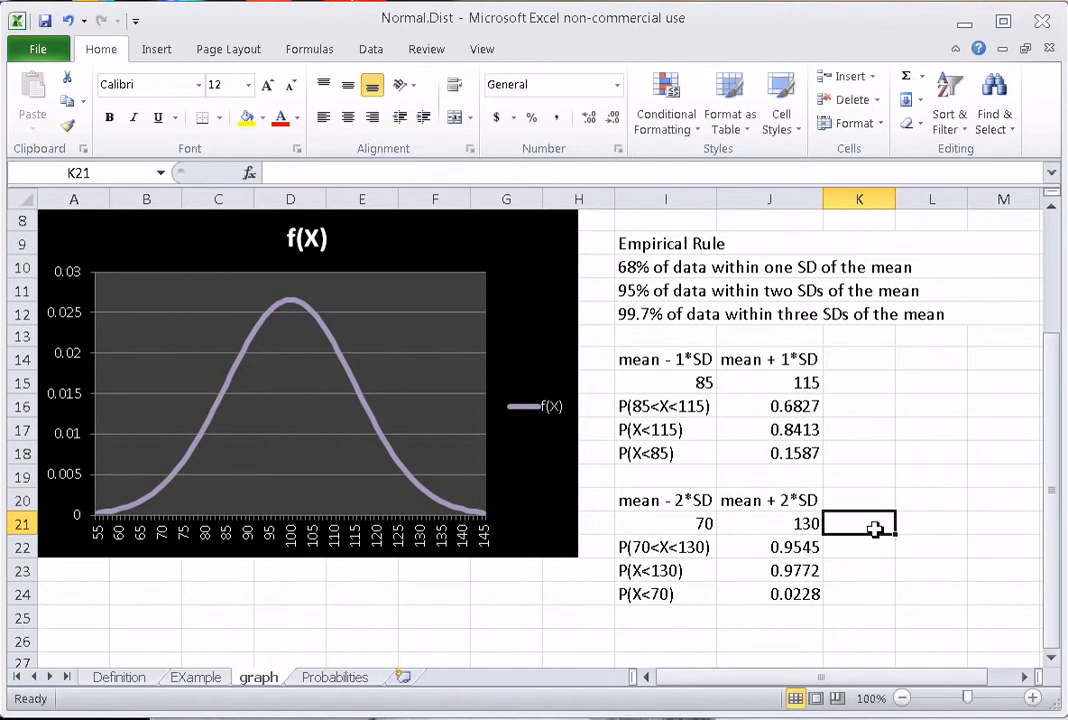
{"action": "type", "text": "=100-3"}
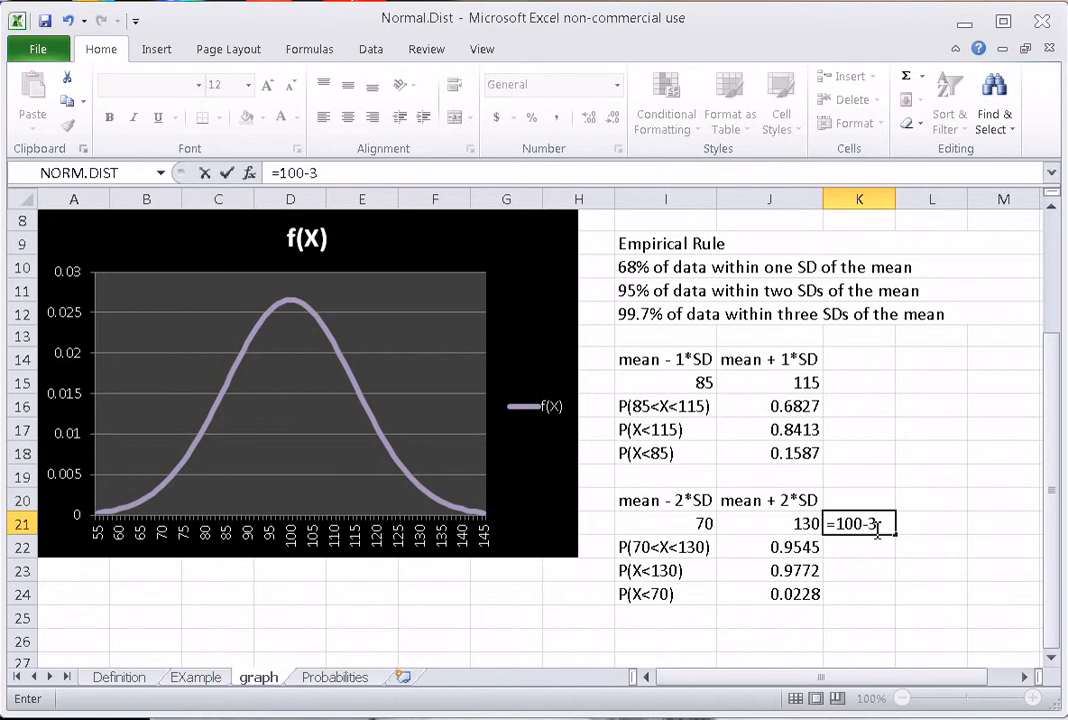
{"action": "type", "text": "*15"}
{"action": "key", "text": "Return"}
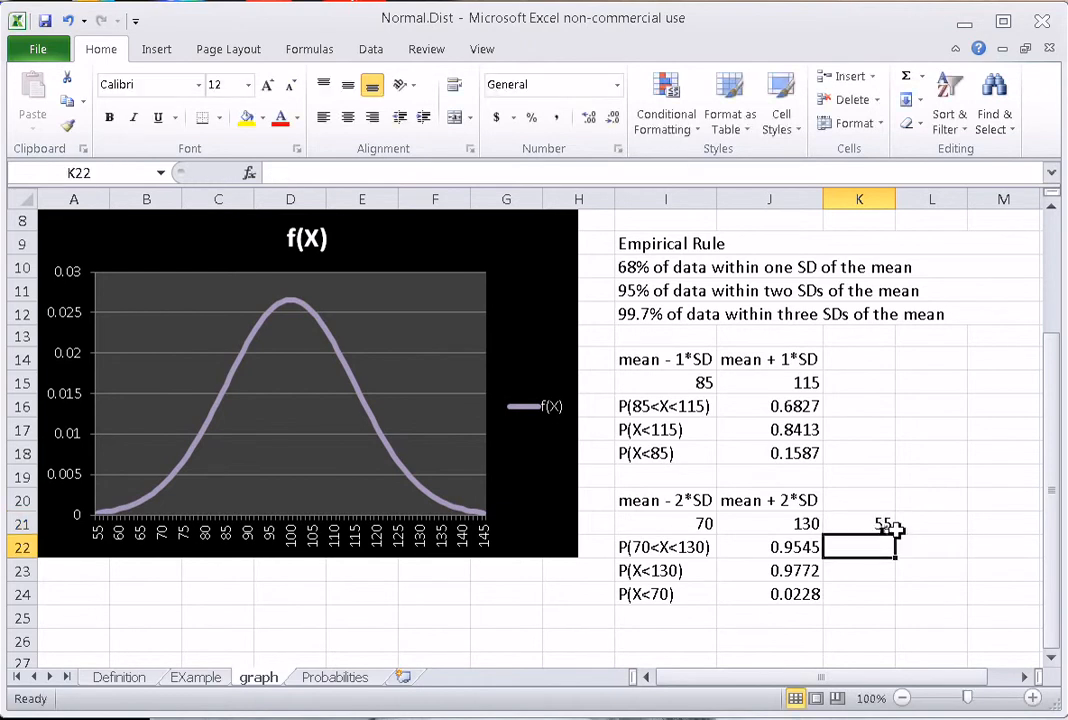
{"action": "left_click", "coordinate": [930, 530]}
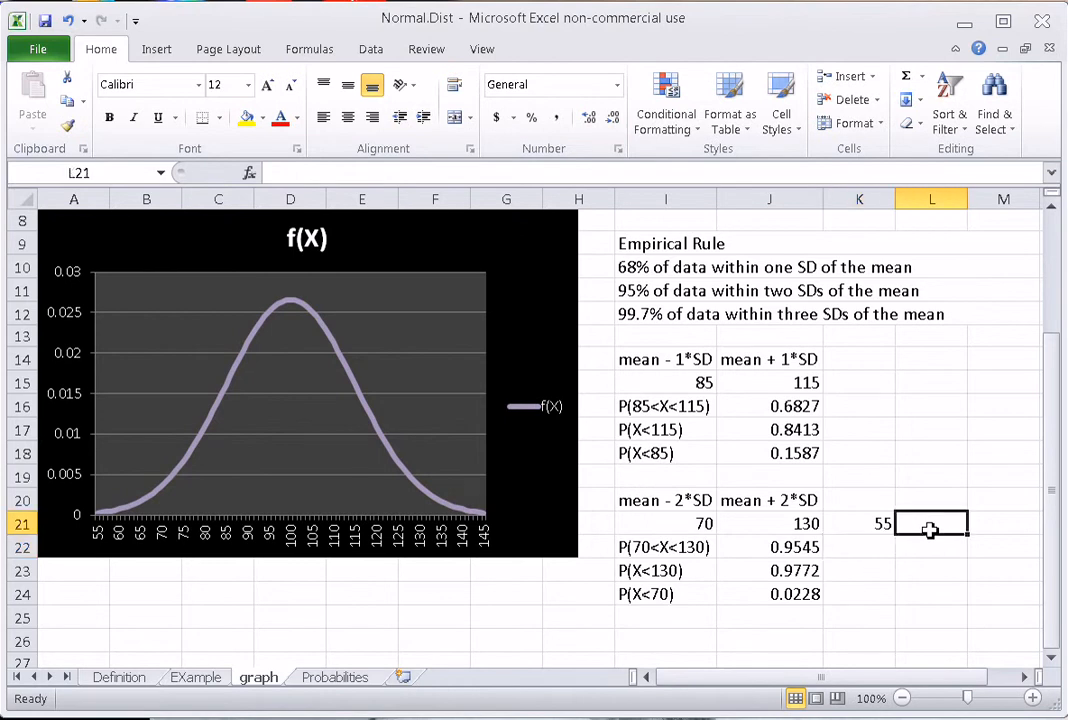
{"action": "type", "text": "="}
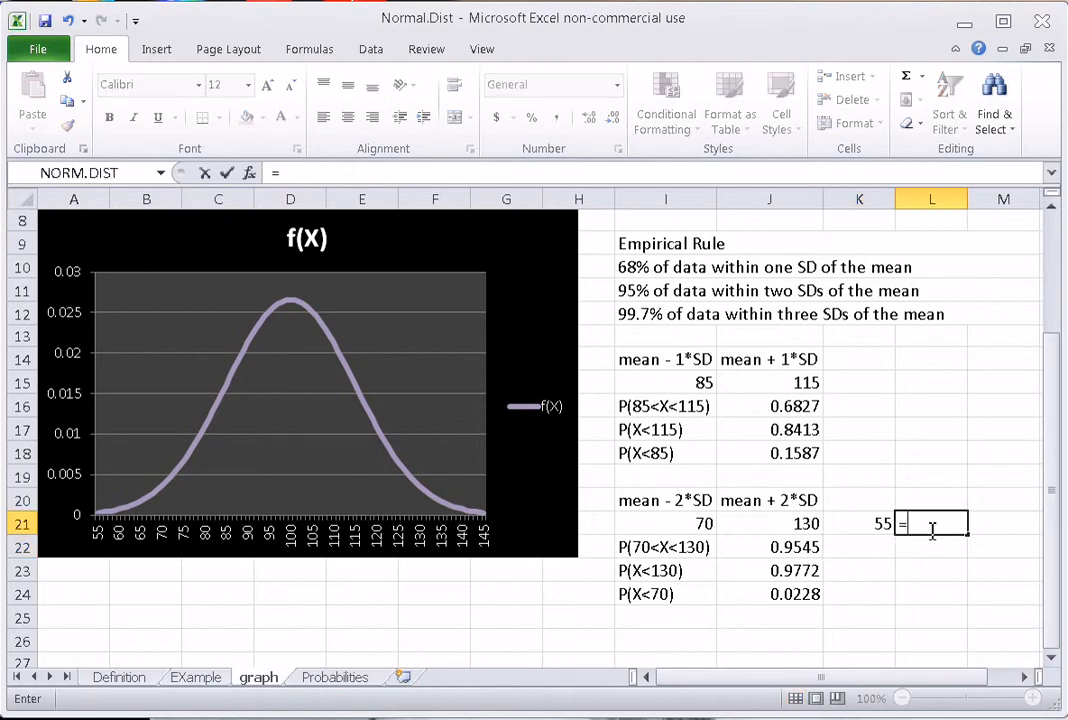
{"action": "type", "text": "100+3*15"}
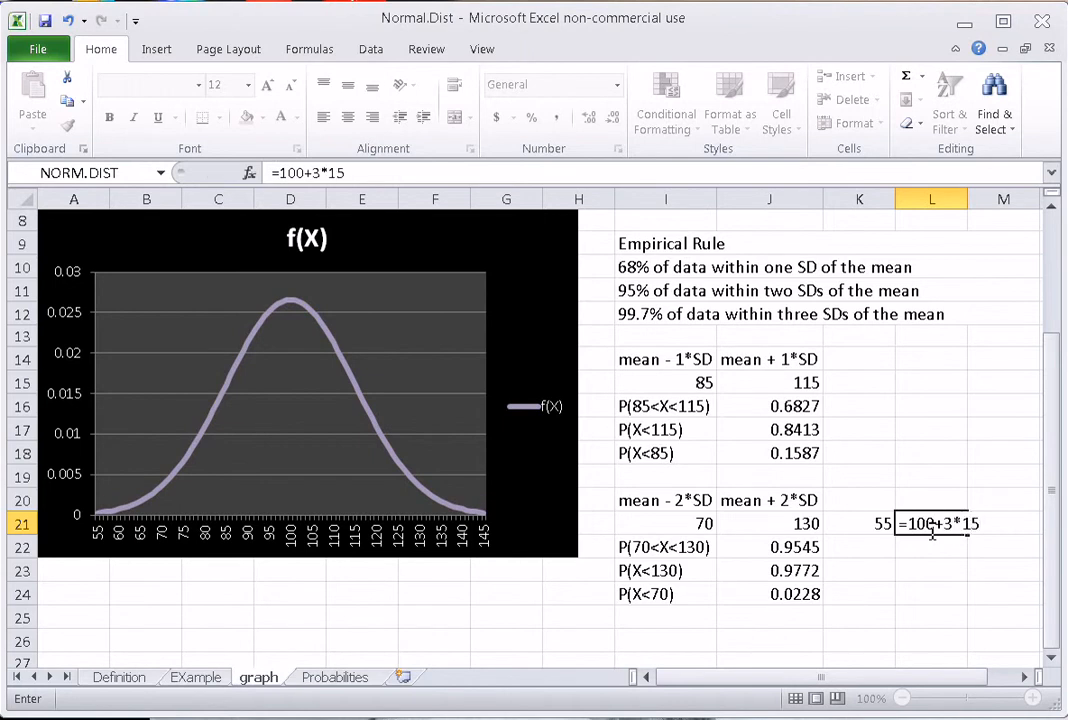
{"action": "key", "text": "Return"}
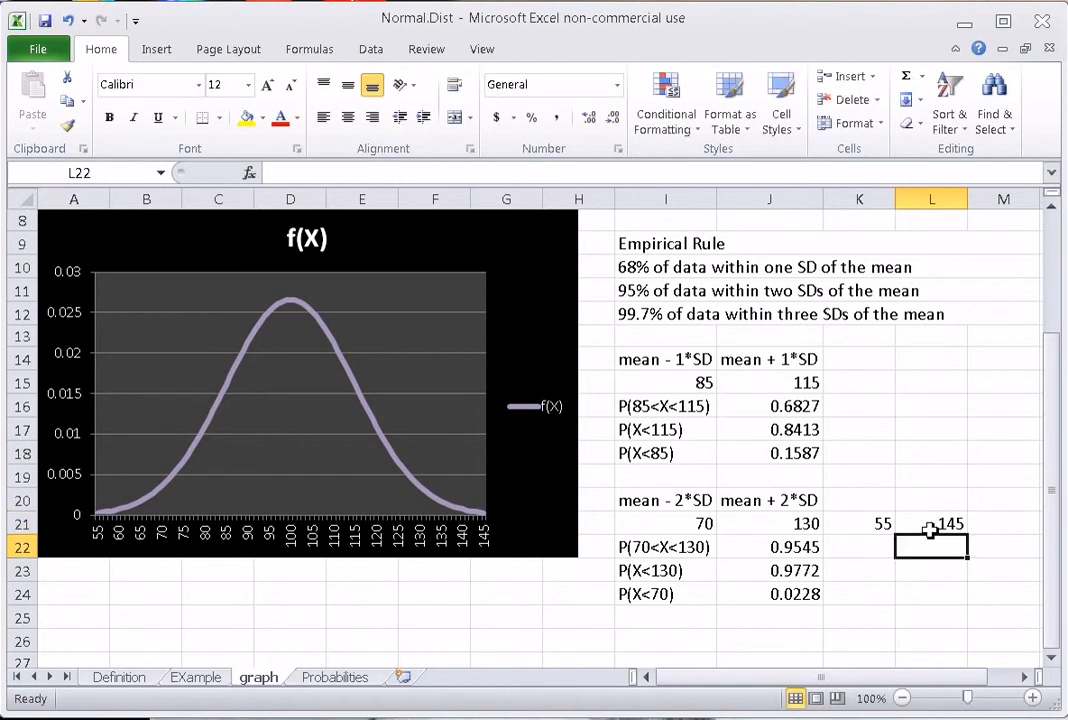
- Enter the probability label P(X<145) in cell K23
{"action": "left_click", "coordinate": [877, 549]}
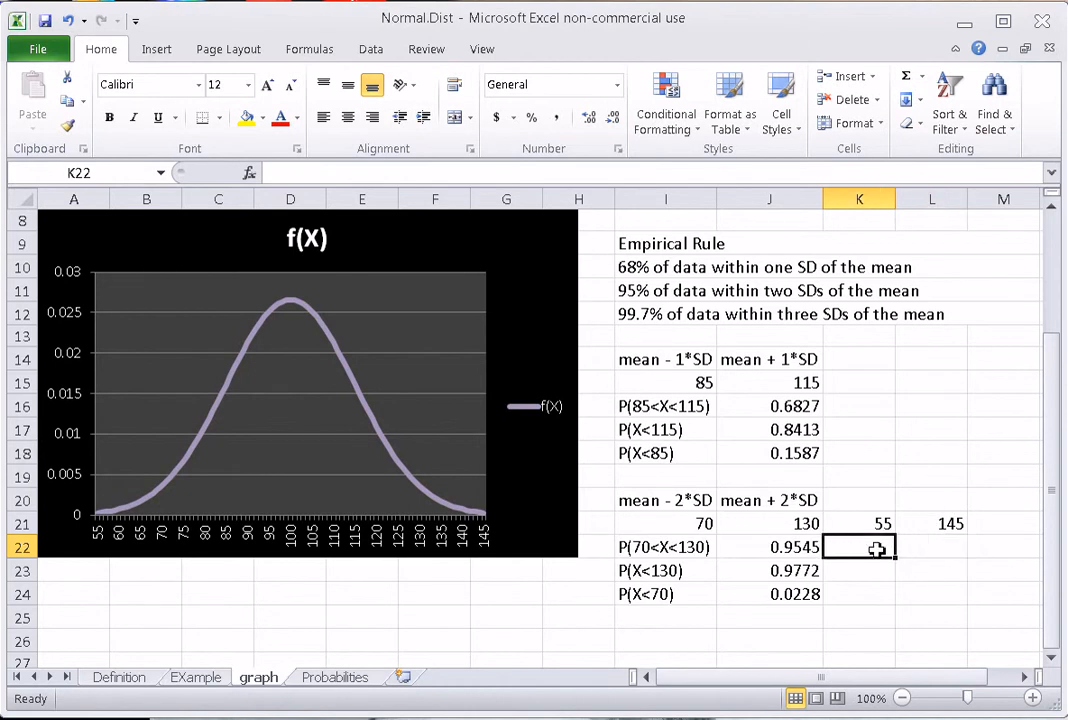
{"action": "left_click", "coordinate": [876, 575]}
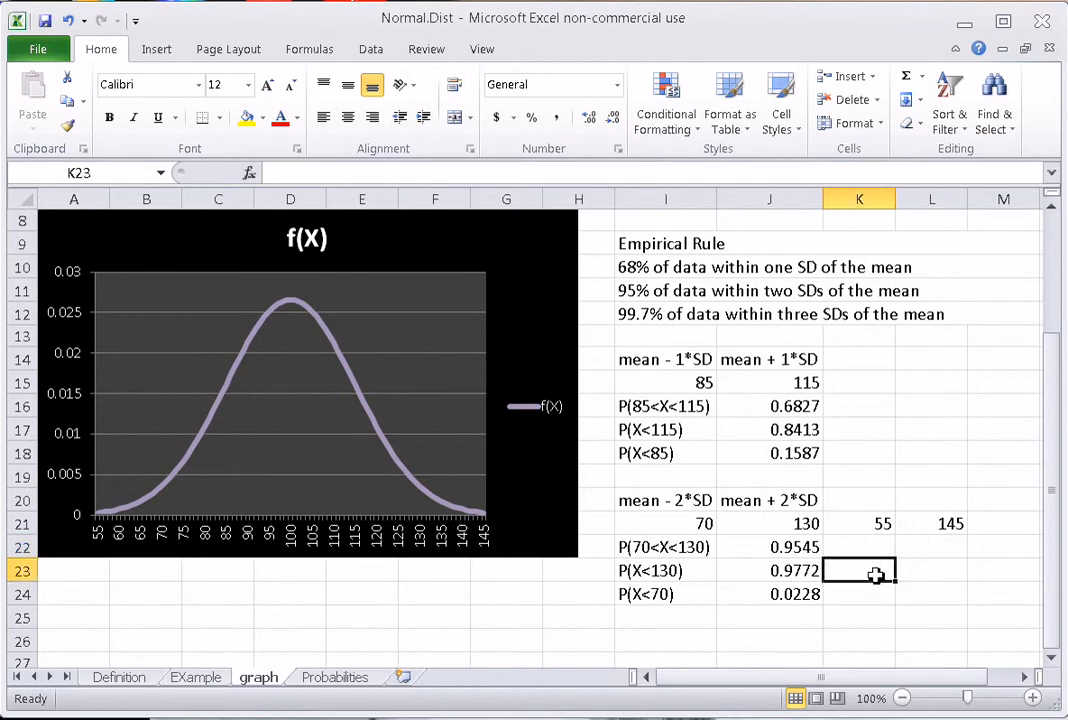
{"action": "type", "text": "P(X<145"}
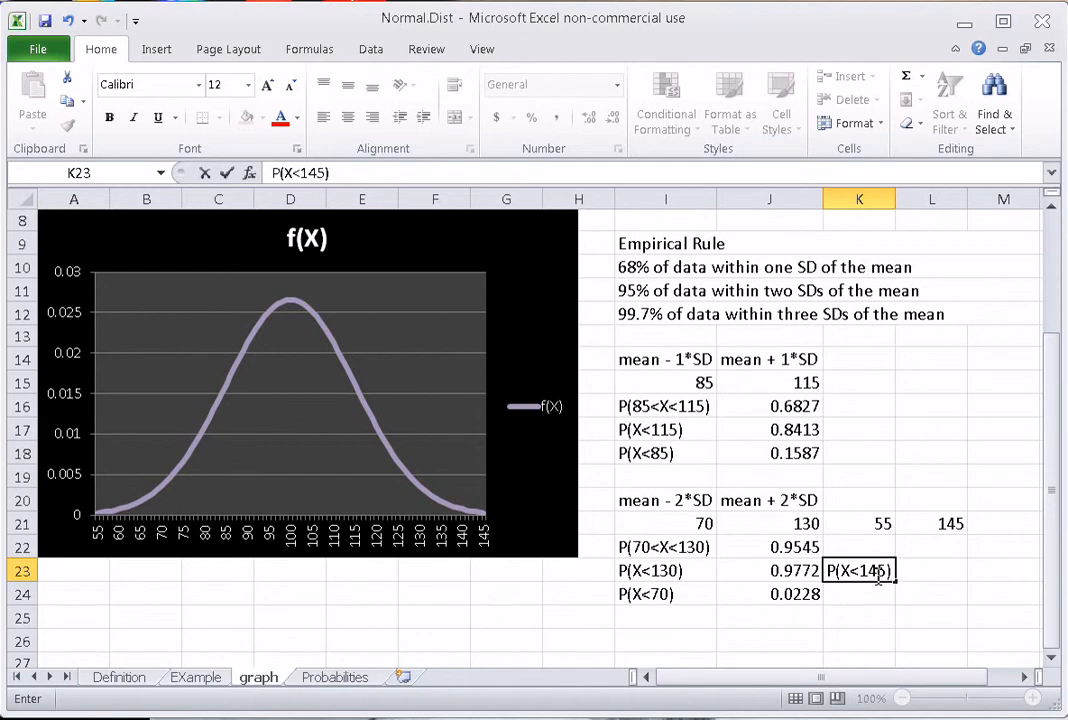
{"action": "key", "text": "Tab"}
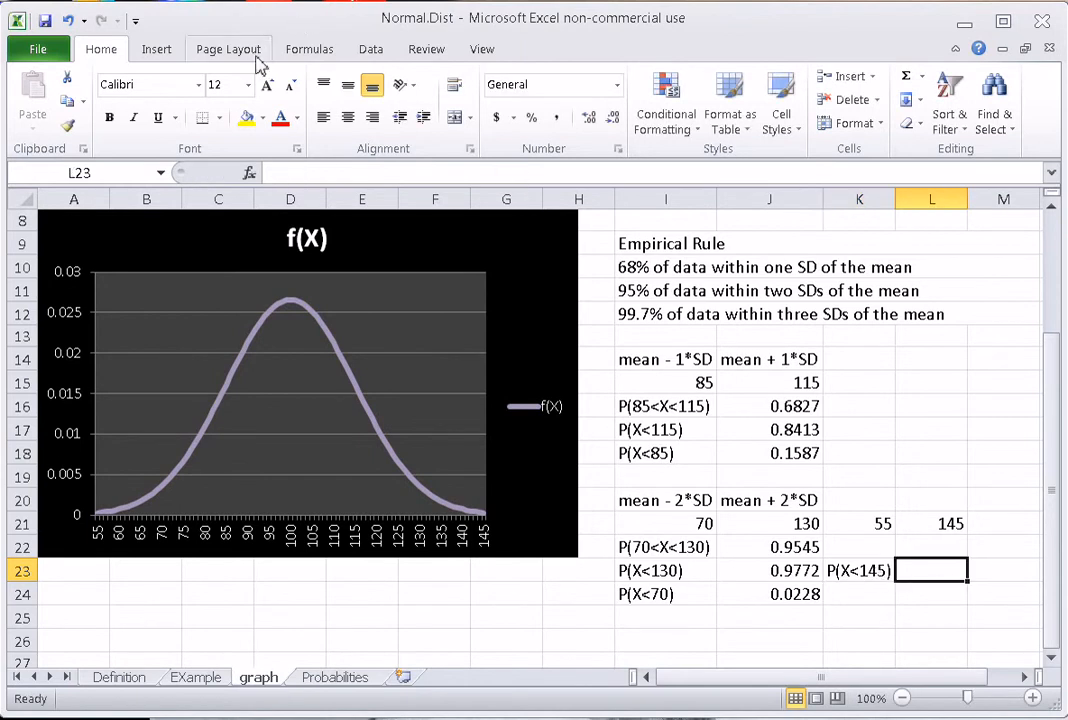
- Calculate P(X<145) in cell L23 with the statistical function NORM.DIST, using X 145, mean 100, standard deviation 15 and cumulative true
{"action": "left_click", "coordinate": [310, 55]}
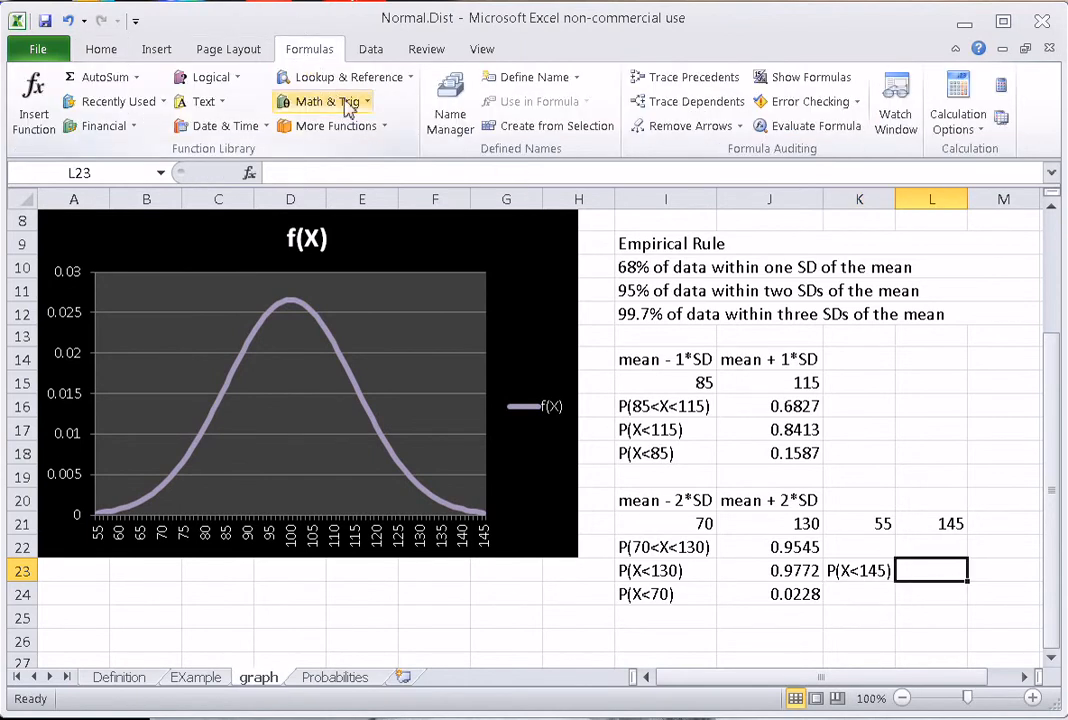
{"action": "left_click", "coordinate": [383, 128]}
{"action": "mouse_move", "coordinate": [398, 155]}
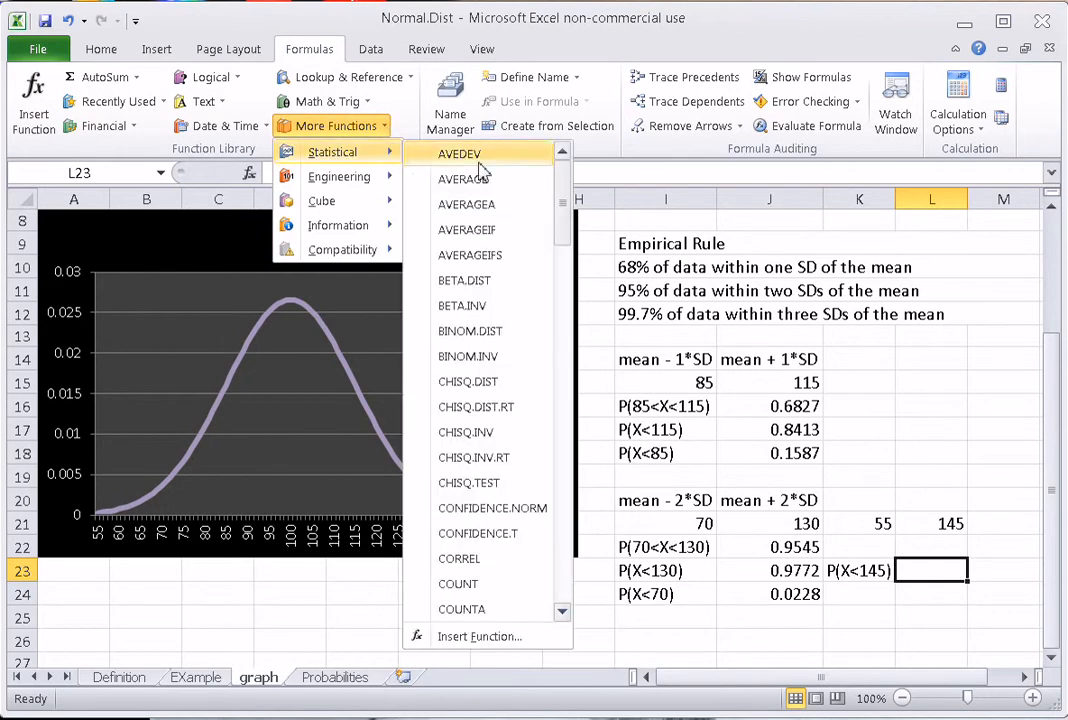
{"action": "scroll", "coordinate": [567, 345], "scroll_direction": "down", "scroll_amount": 5}
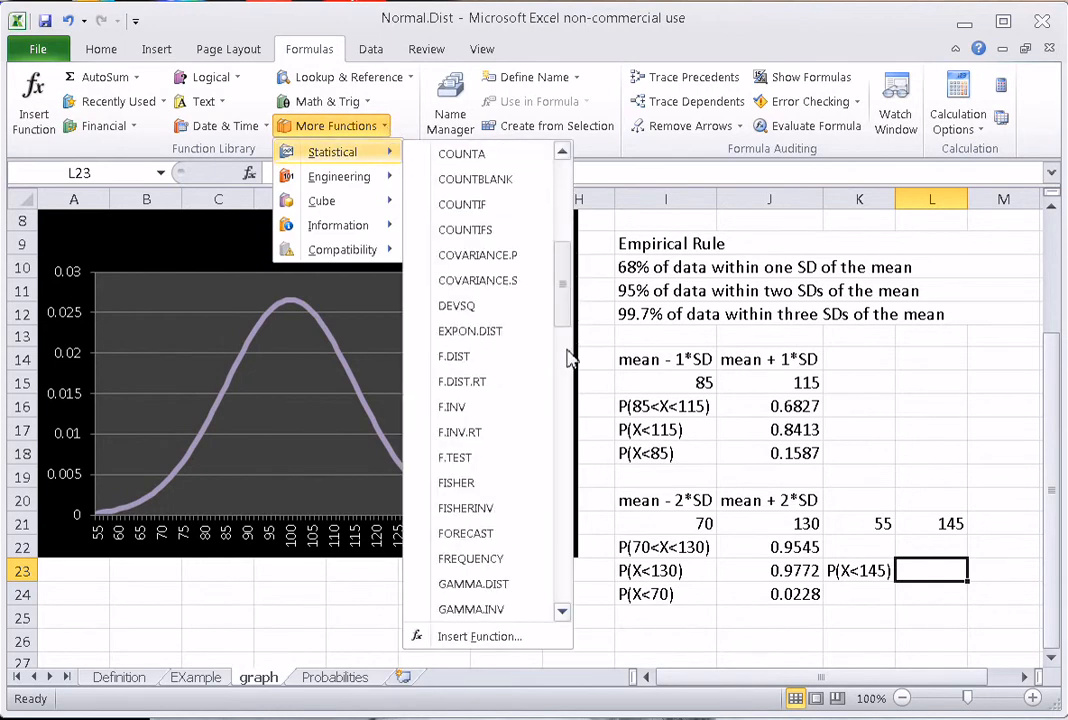
{"action": "left_click", "coordinate": [567, 465]}
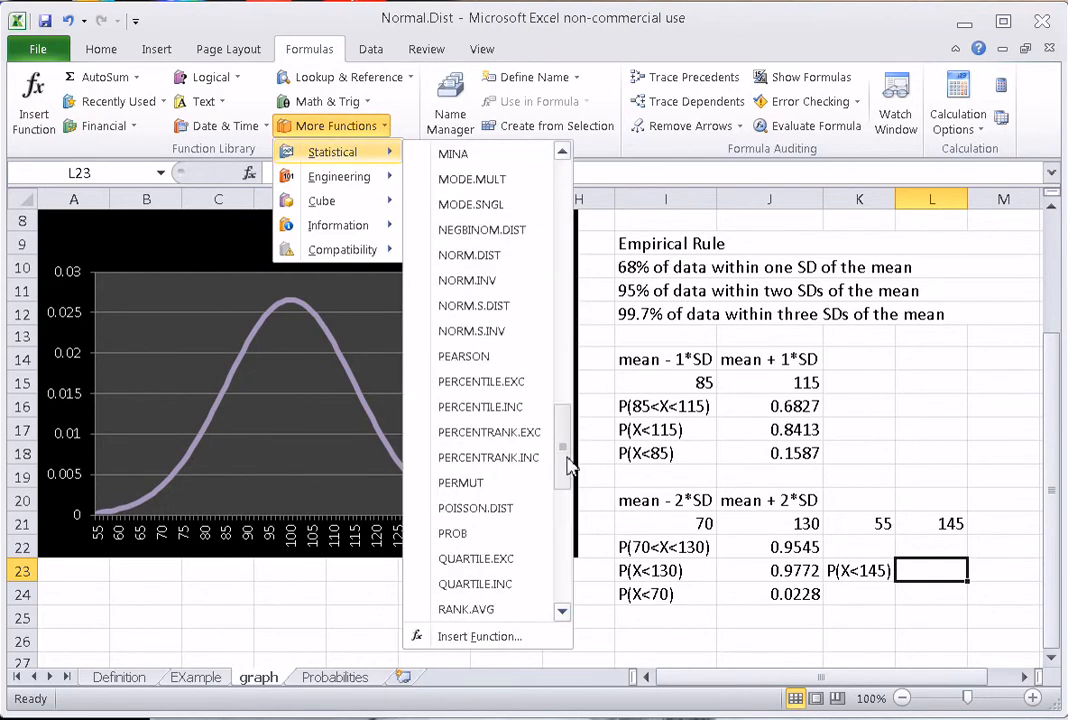
{"action": "left_click", "coordinate": [490, 257]}
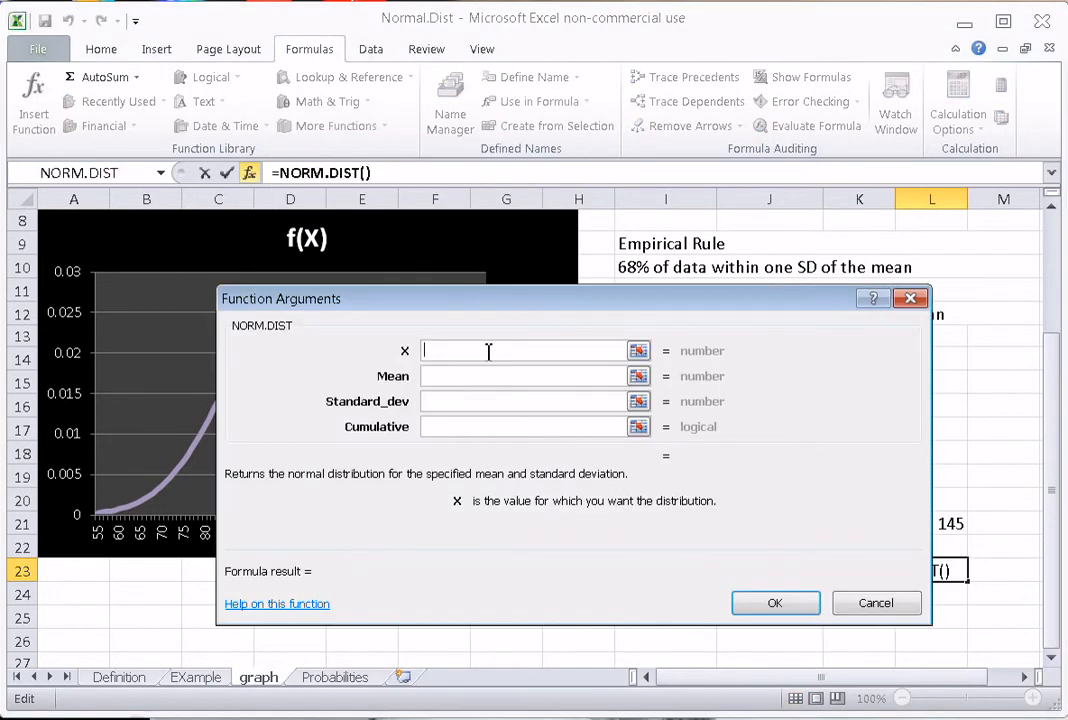
{"action": "type", "text": "145"}
{"action": "left_click", "coordinate": [475, 379]}
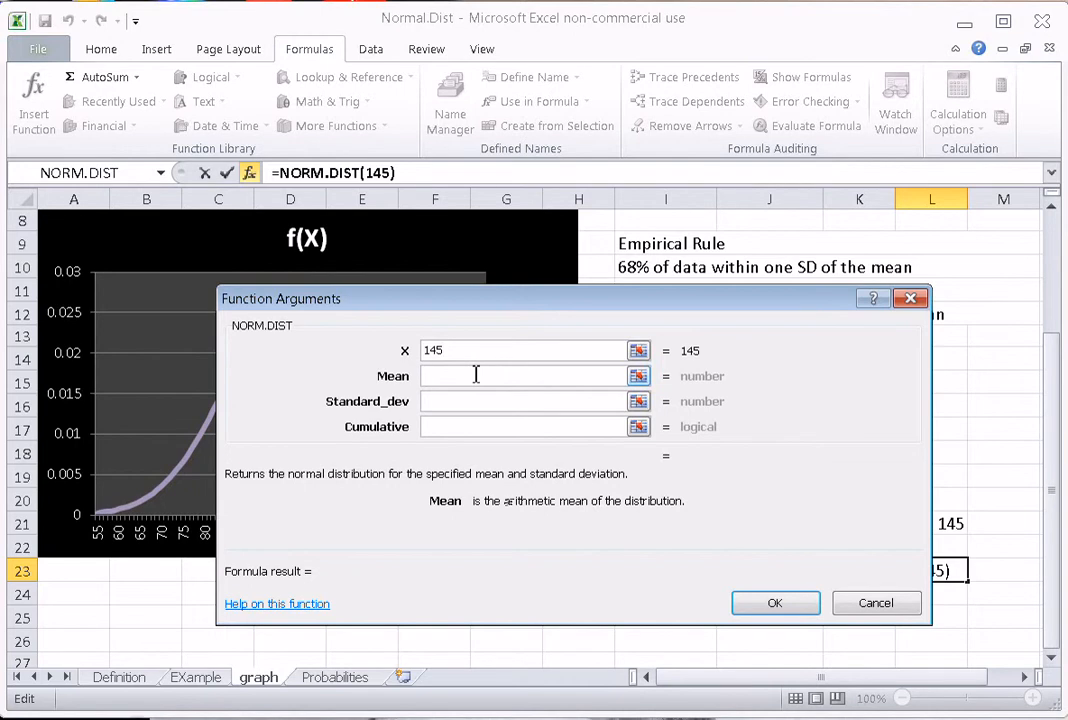
{"action": "type", "text": "100"}
{"action": "left_click", "coordinate": [466, 399]}
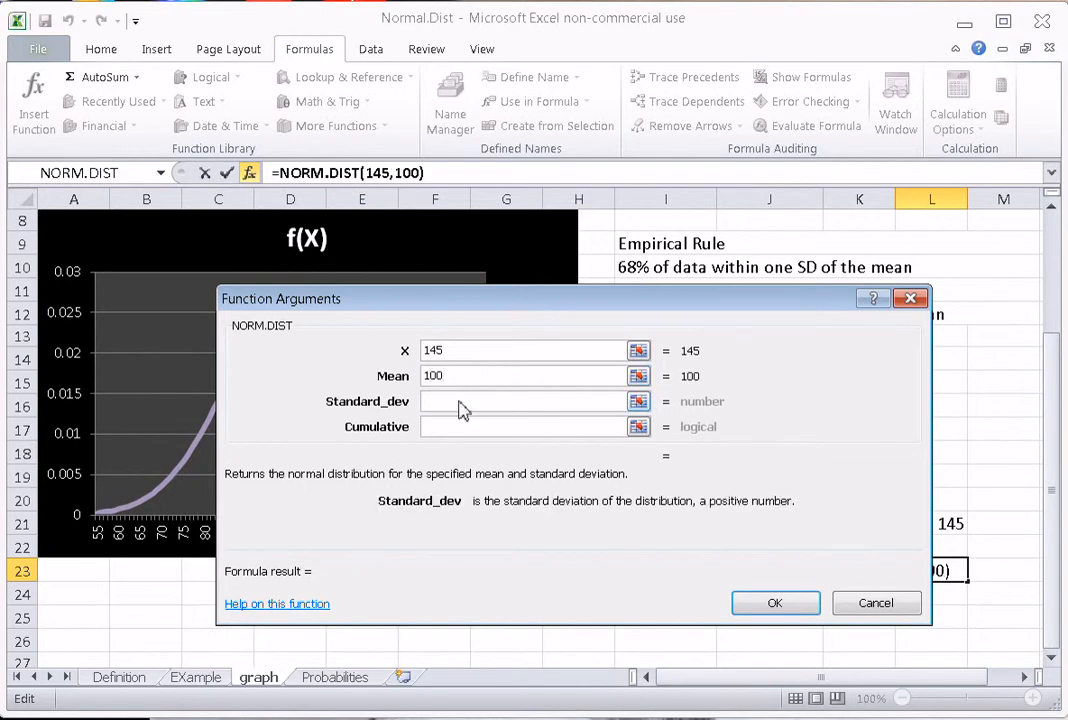
{"action": "type", "text": "15"}
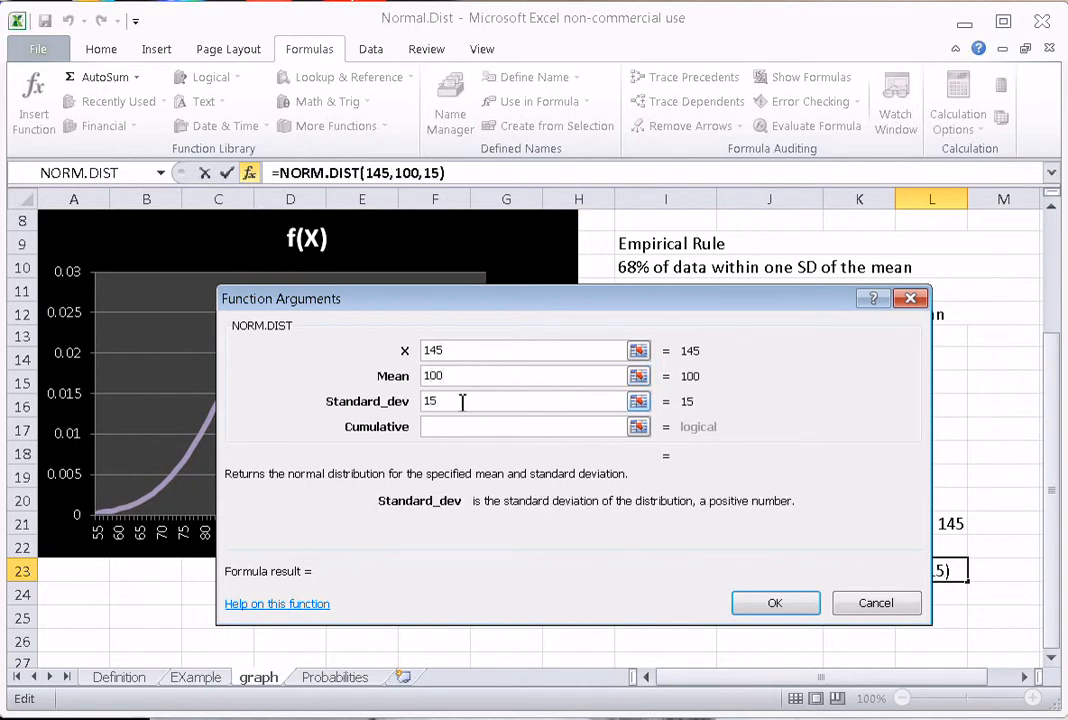
{"action": "left_click", "coordinate": [455, 430]}
{"action": "type", "text": "true"}
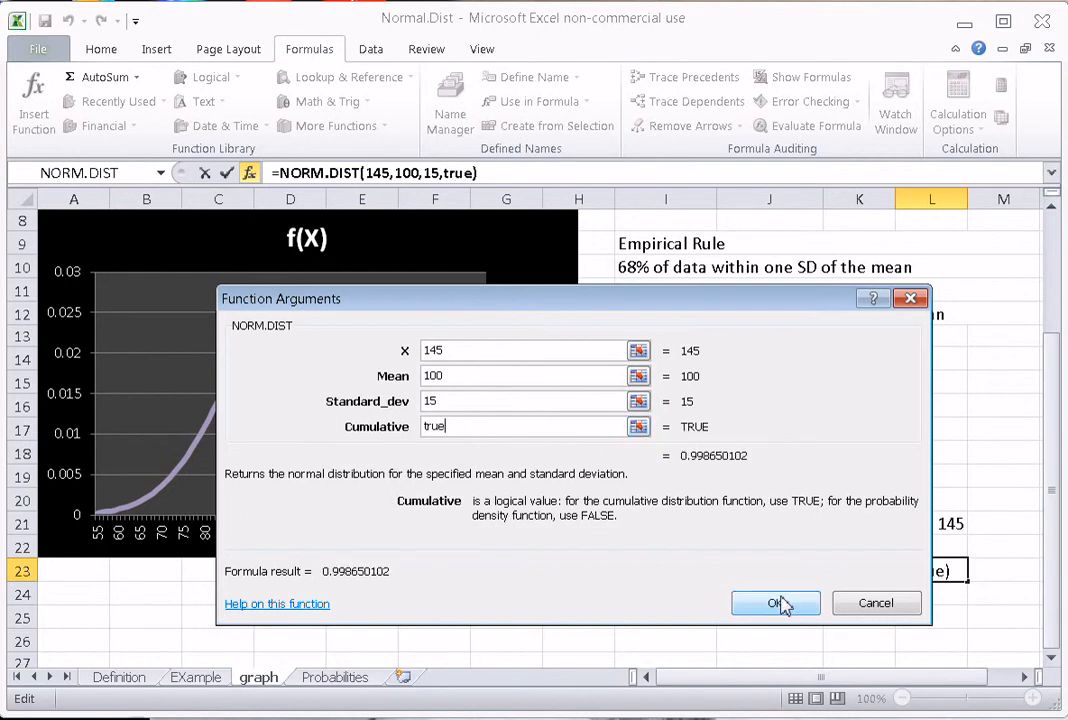
{"action": "left_click", "coordinate": [777, 603]}
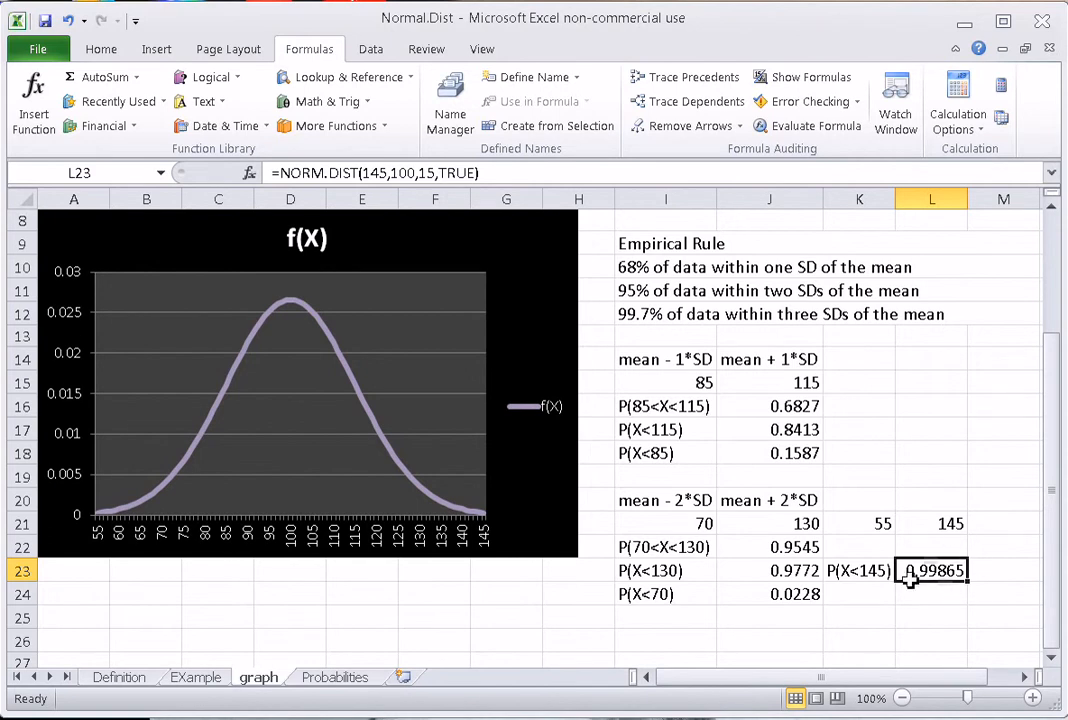
- Enter the probability label P(X<55) in cell K24
{"action": "left_click", "coordinate": [857, 597]}
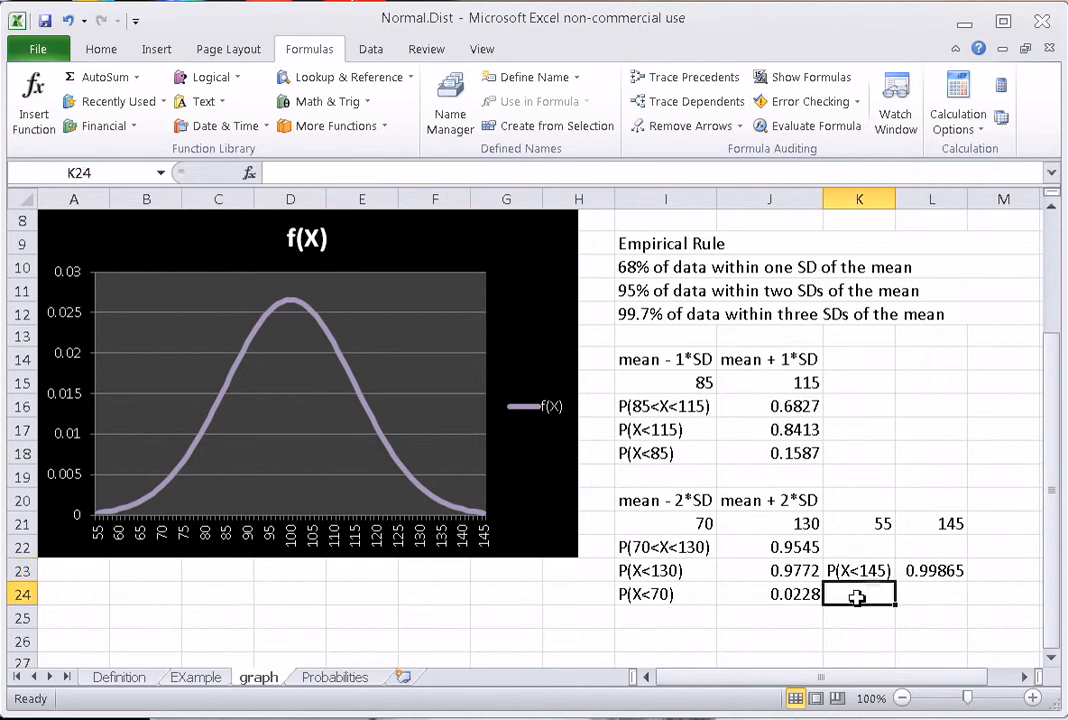
{"action": "type", "text": "P("}
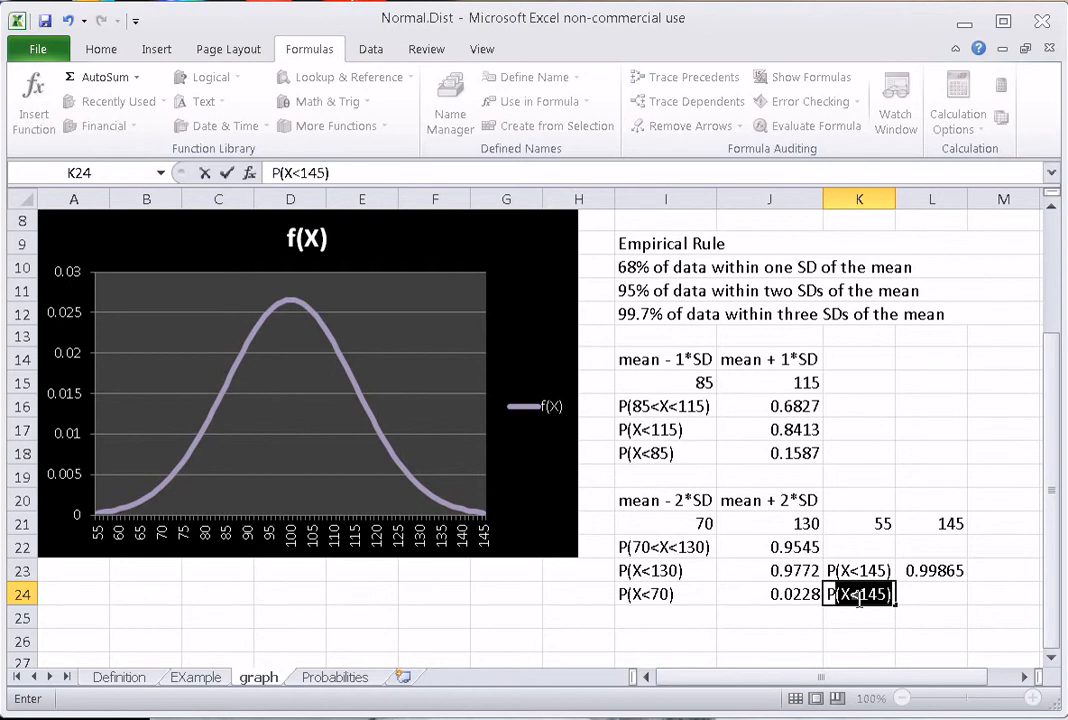
{"action": "type", "text": "X<55"}
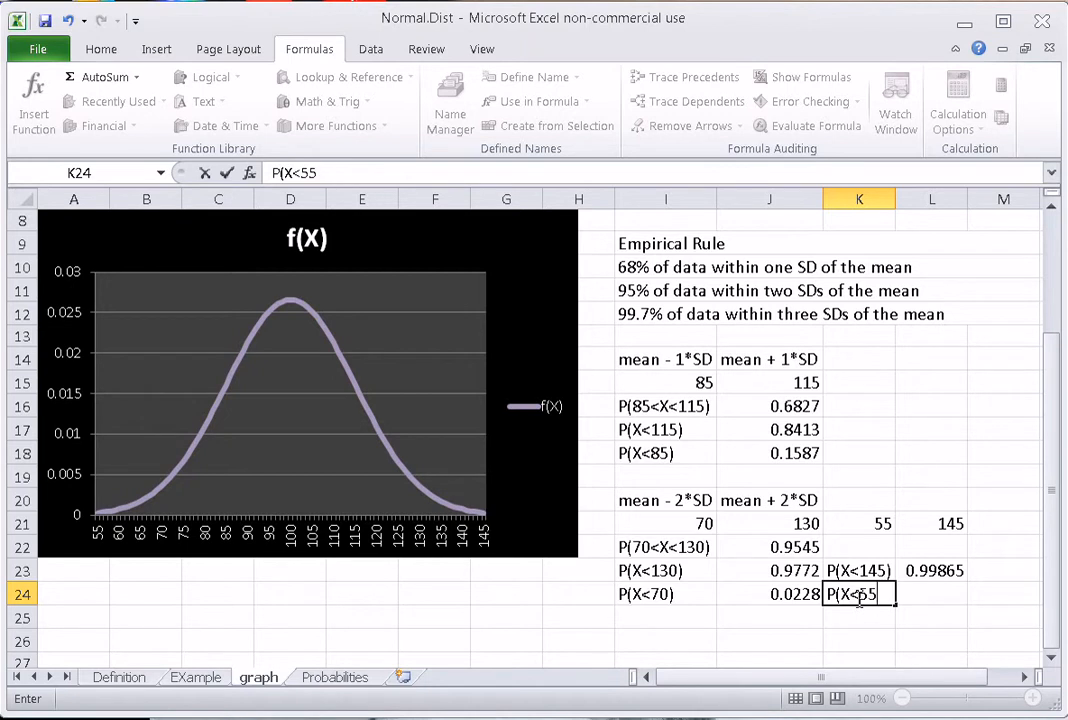
{"action": "key", "text": "Tab"}
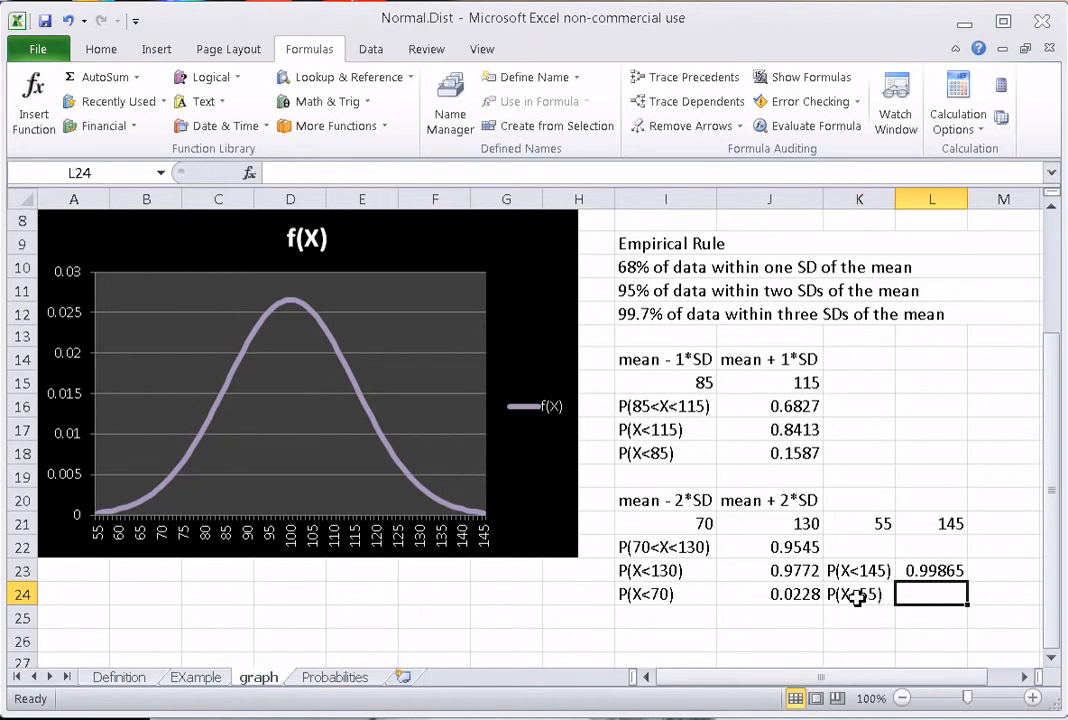
- Calculate P(X<55) in cell L24 with the statistical function NORM.DIST, using X 55, mean 100, standard deviation 15 and cumulative true
{"action": "left_click", "coordinate": [388, 130]}
{"action": "mouse_move", "coordinate": [340, 152]}
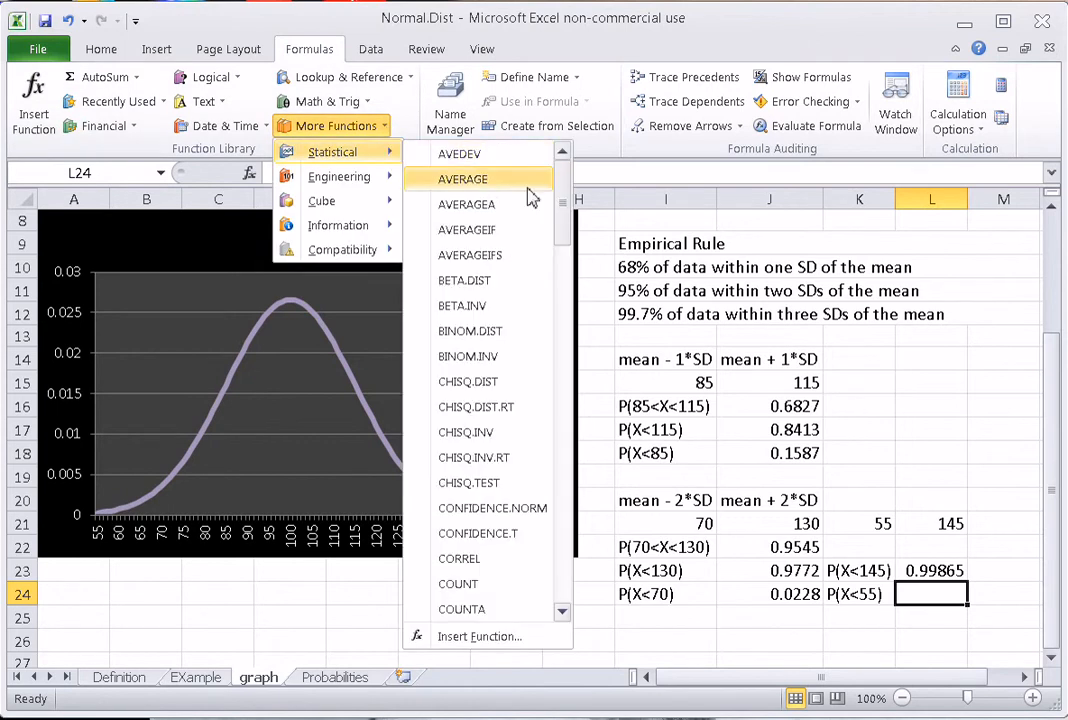
{"action": "left_click", "coordinate": [565, 428]}
{"action": "left_click", "coordinate": [565, 428]}
{"action": "left_click", "coordinate": [565, 428]}
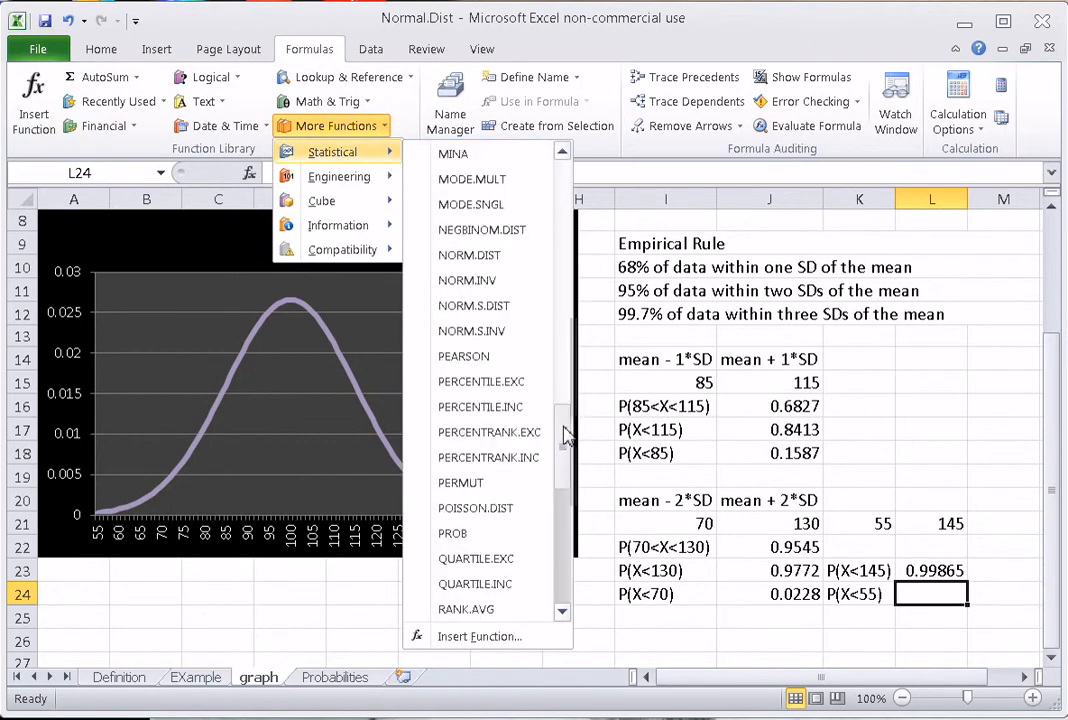
{"action": "left_click", "coordinate": [494, 255]}
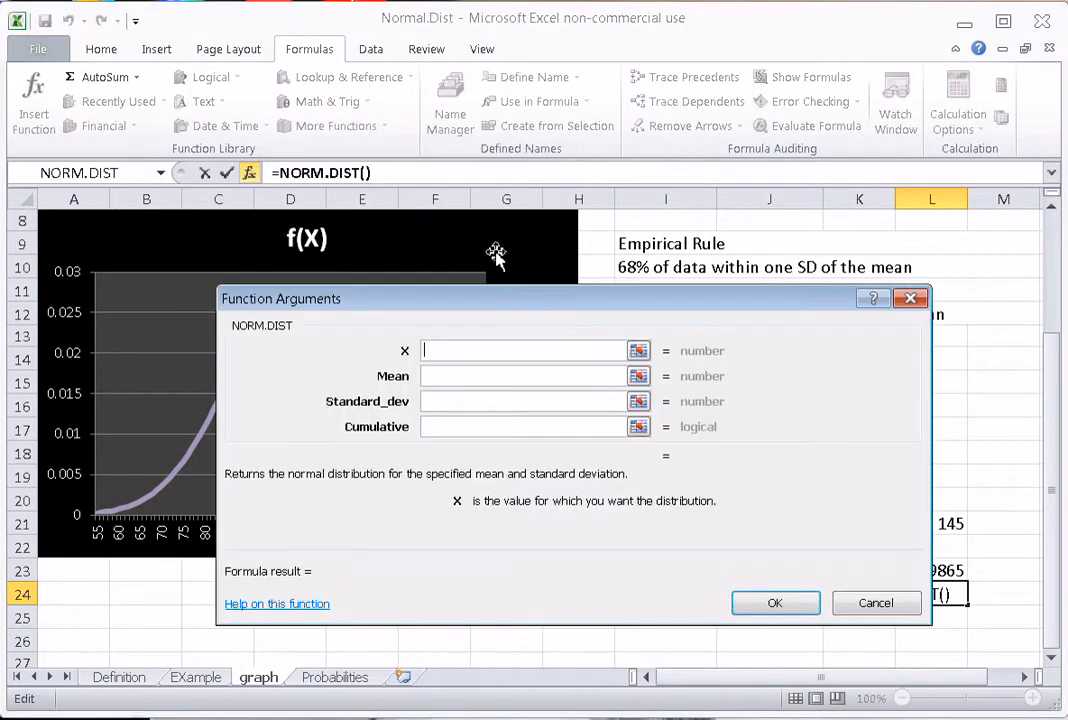
{"action": "type", "text": "55"}
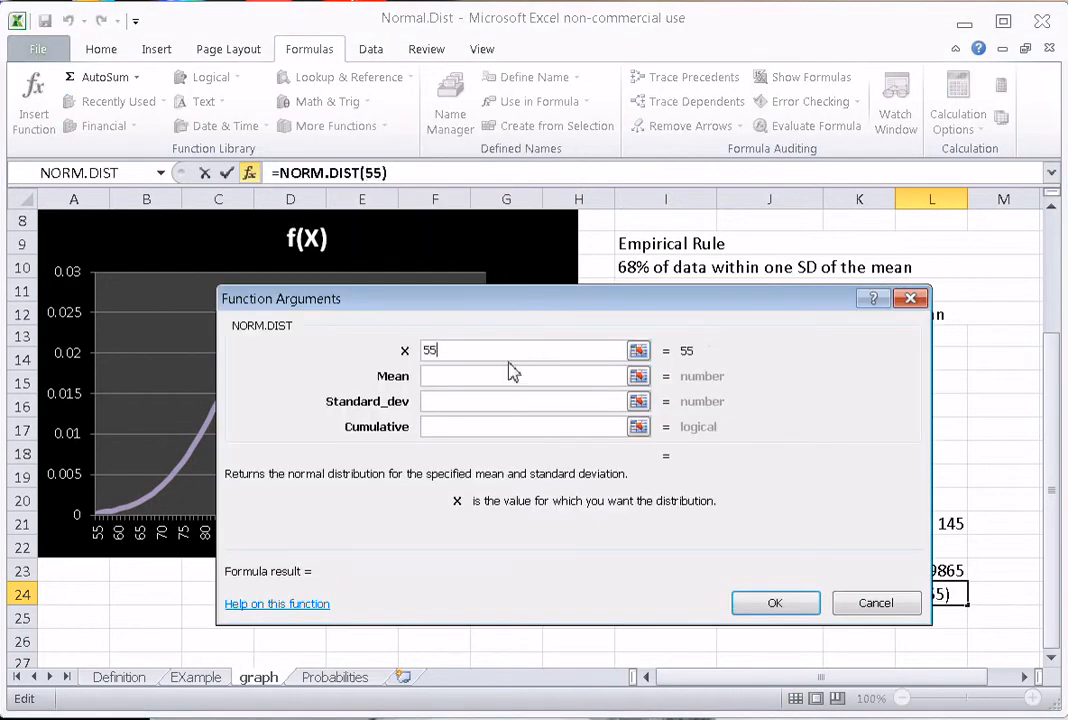
{"action": "left_click", "coordinate": [495, 376]}
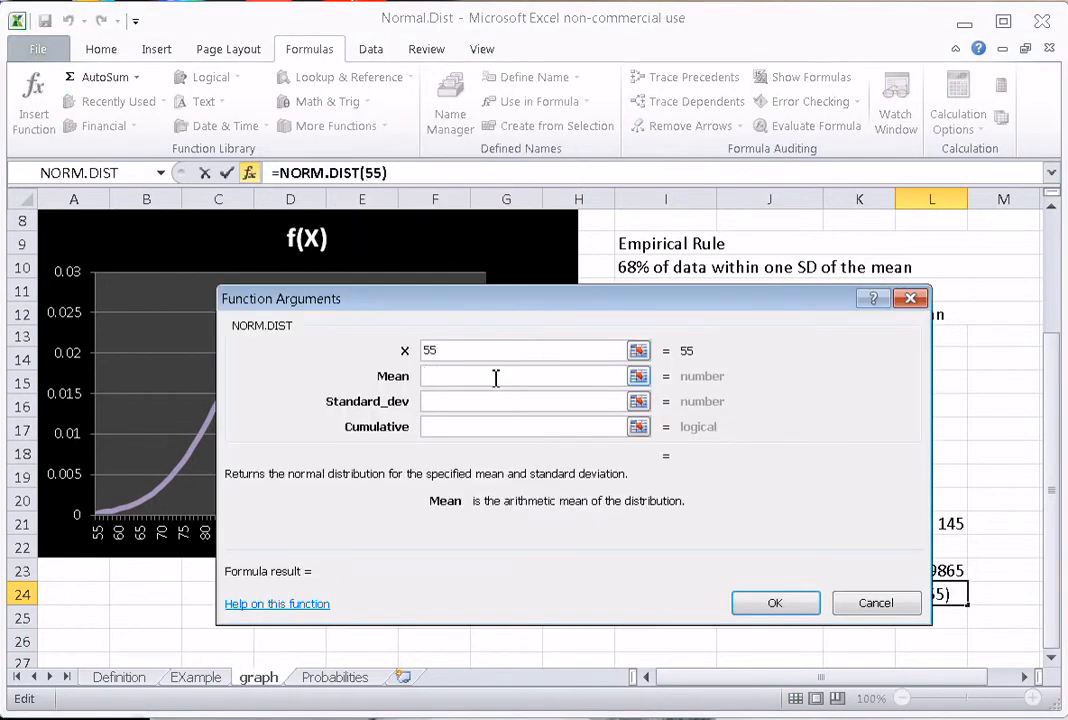
{"action": "type", "text": "100"}
{"action": "left_click", "coordinate": [465, 403]}
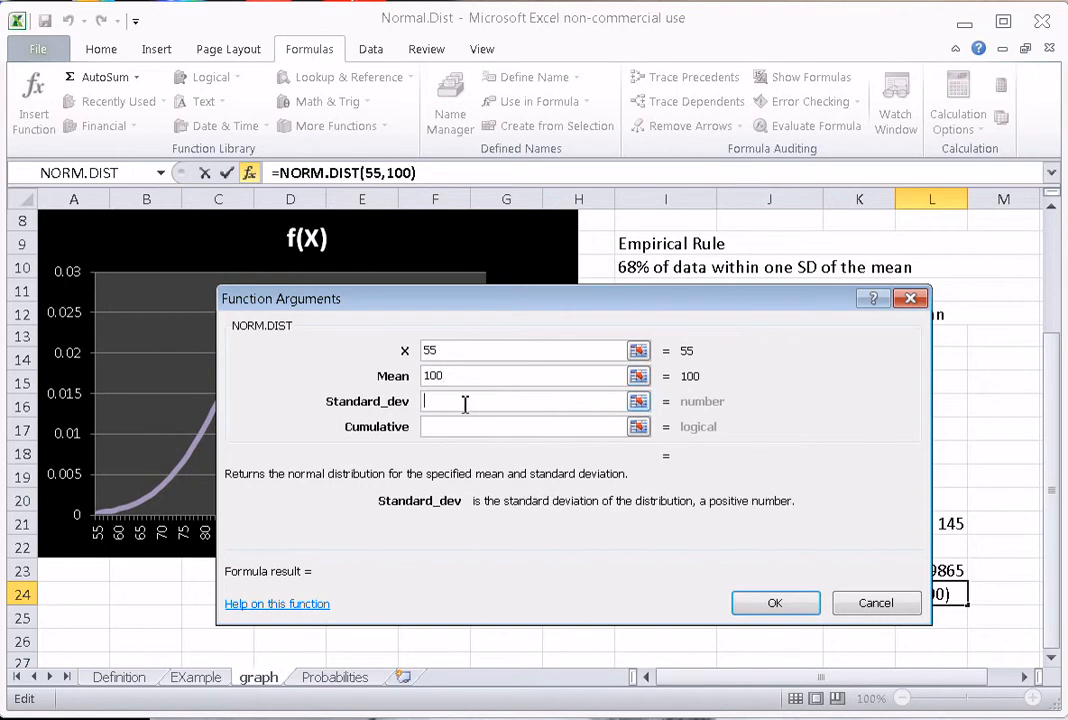
{"action": "type", "text": "15"}
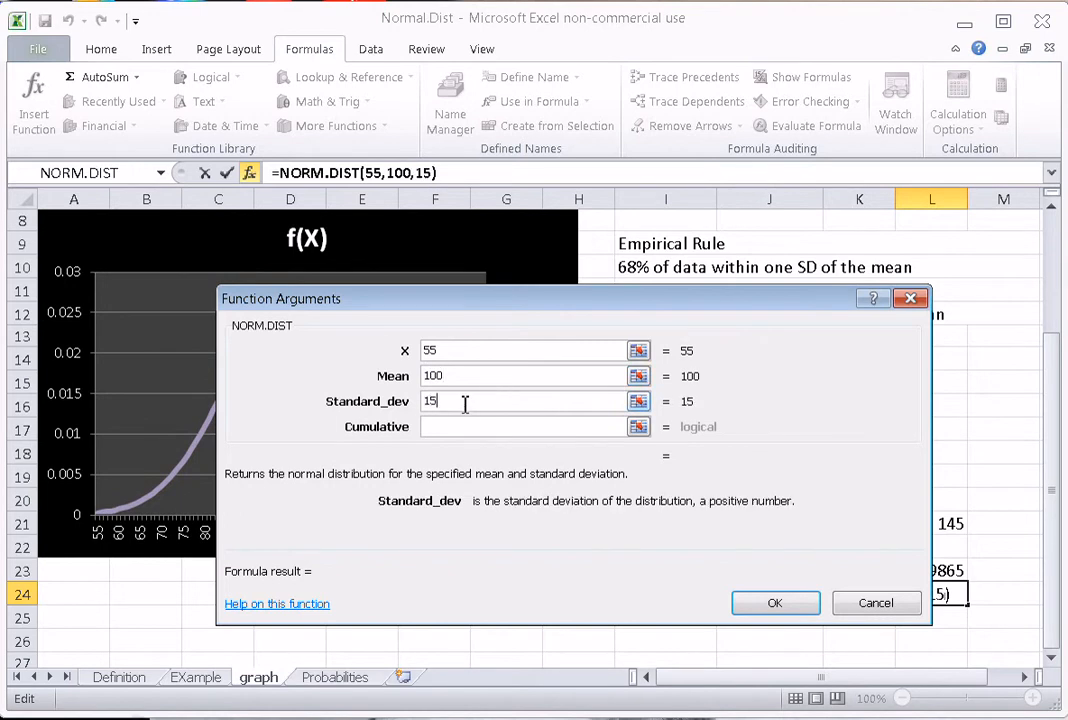
{"action": "left_click", "coordinate": [455, 428]}
{"action": "type", "text": "true"}
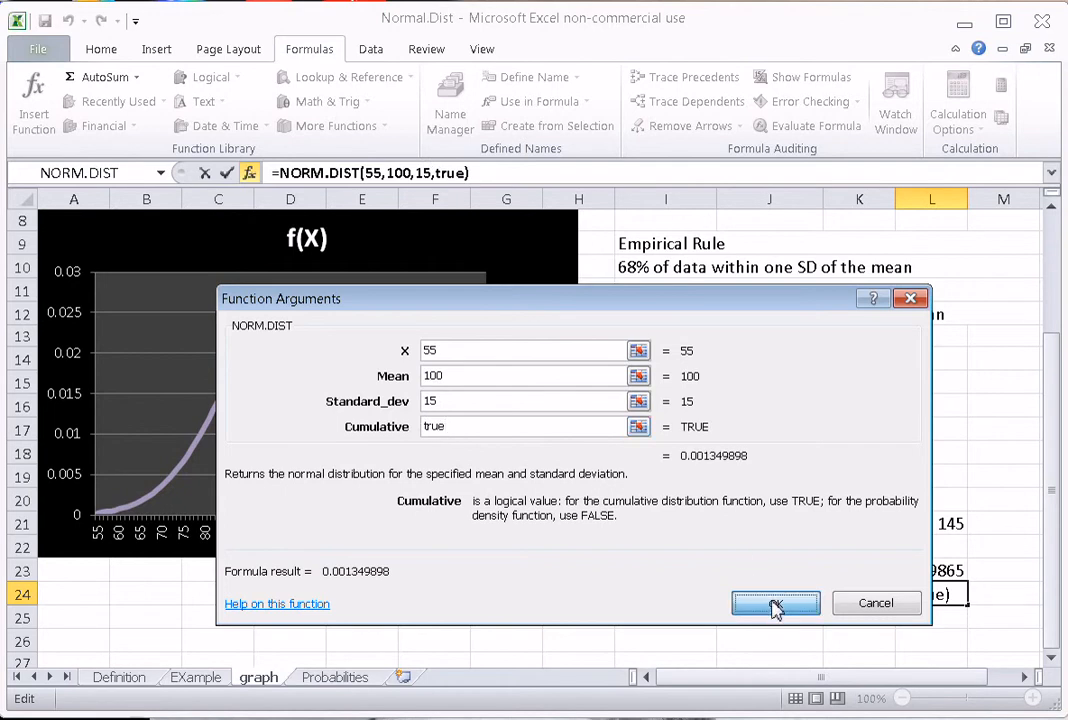
{"action": "left_click", "coordinate": [775, 604]}
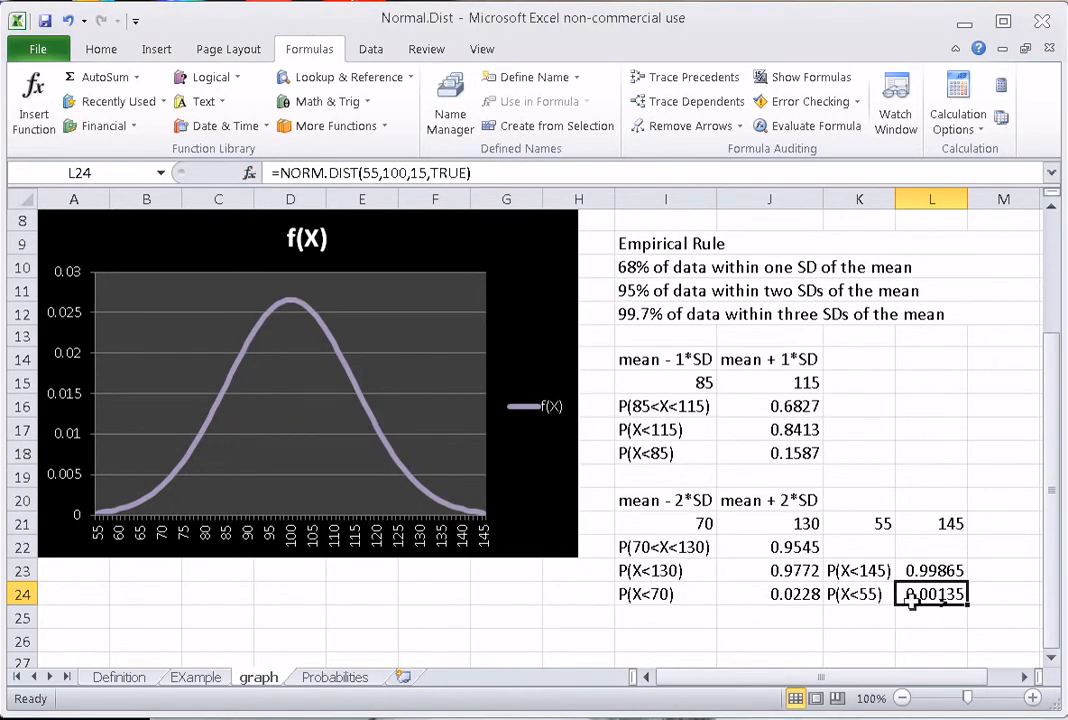
- Enter the probability label P(55<X<145) in cell K22 and widen column K to fit it
{"action": "left_click", "coordinate": [867, 553]}
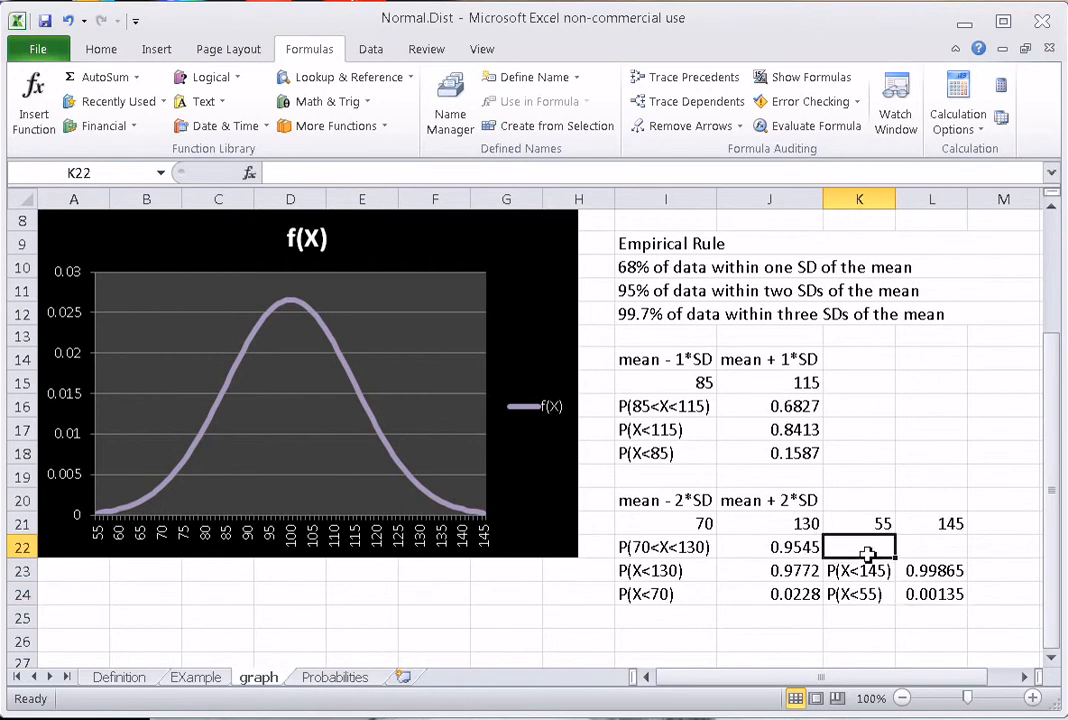
{"action": "type", "text": "P"}
{"action": "type", "text": "(X<55"}
{"action": "key", "text": "BackSpace"}
{"action": "key", "text": "BackSpace"}
{"action": "type", "text": "55<X<145)"}
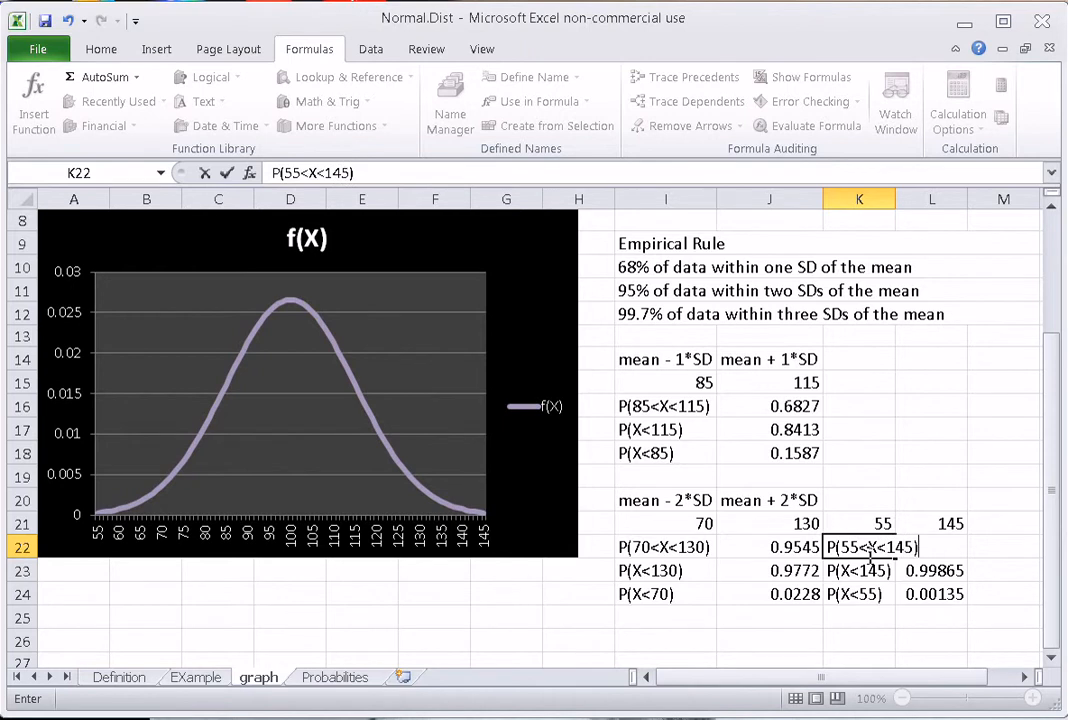
{"action": "key", "text": "Tab"}
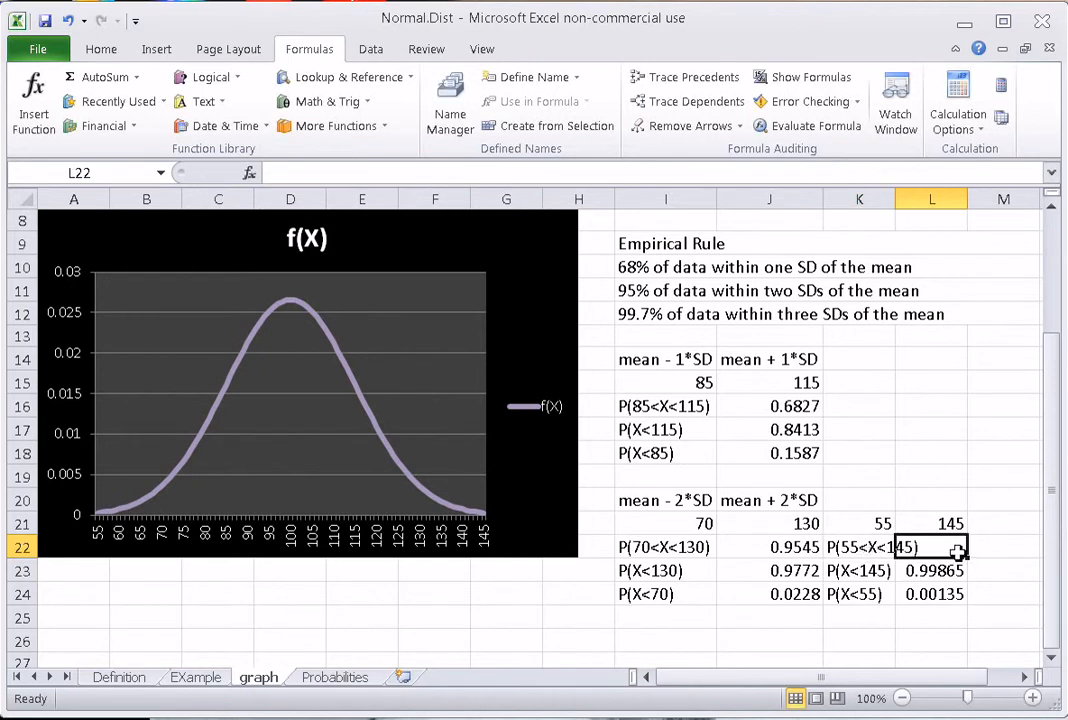
{"action": "left_click_drag", "start_coordinate": [900, 201], "coordinate": [923, 201]}
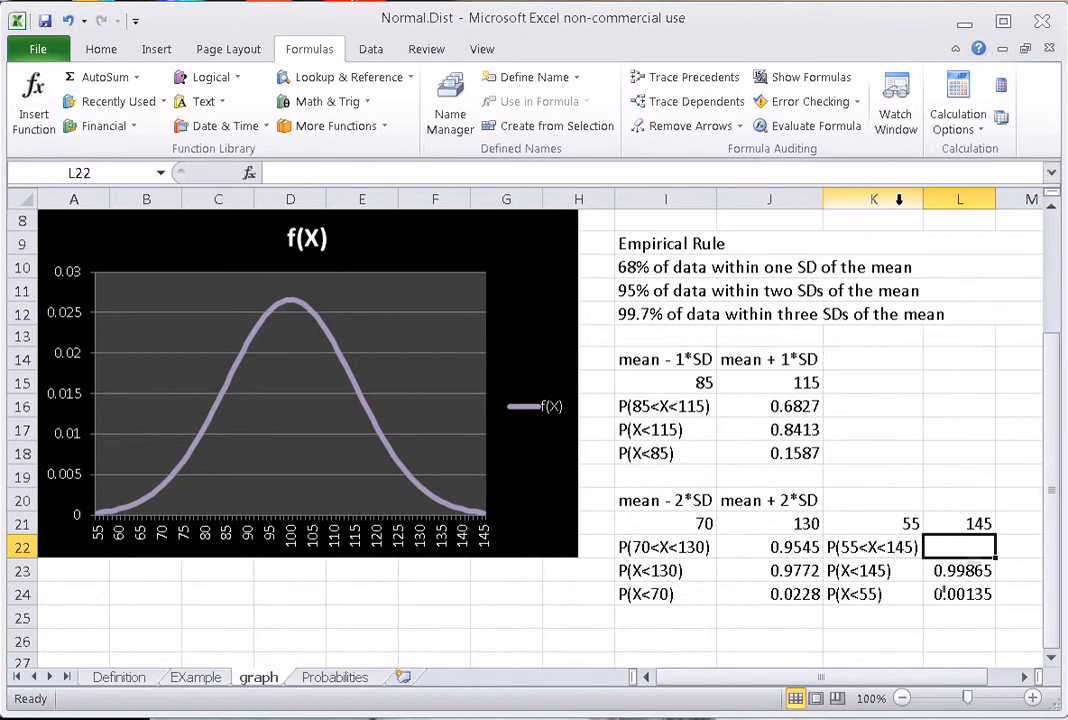
- Calculate P(55<X<145) in cell L22 by subtracting P(X<55) from P(X<145) with =L23-L24
{"action": "type", "text": "="}
{"action": "left_click", "coordinate": [961, 571]}
{"action": "type", "text": "-"}
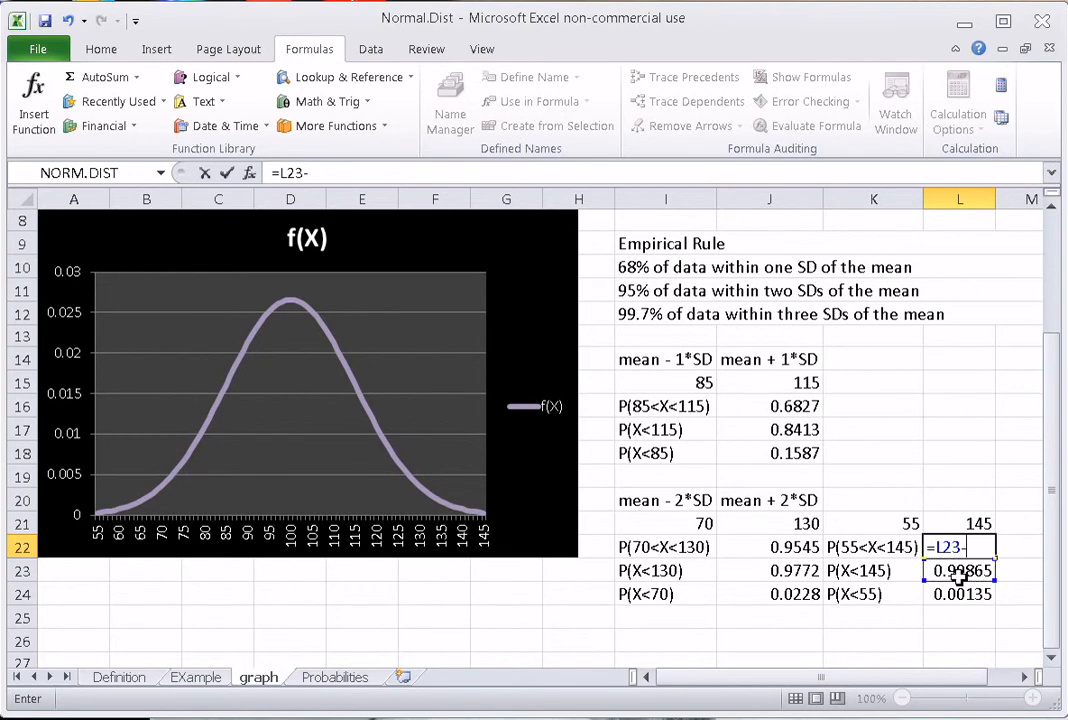
{"action": "left_click", "coordinate": [958, 595]}
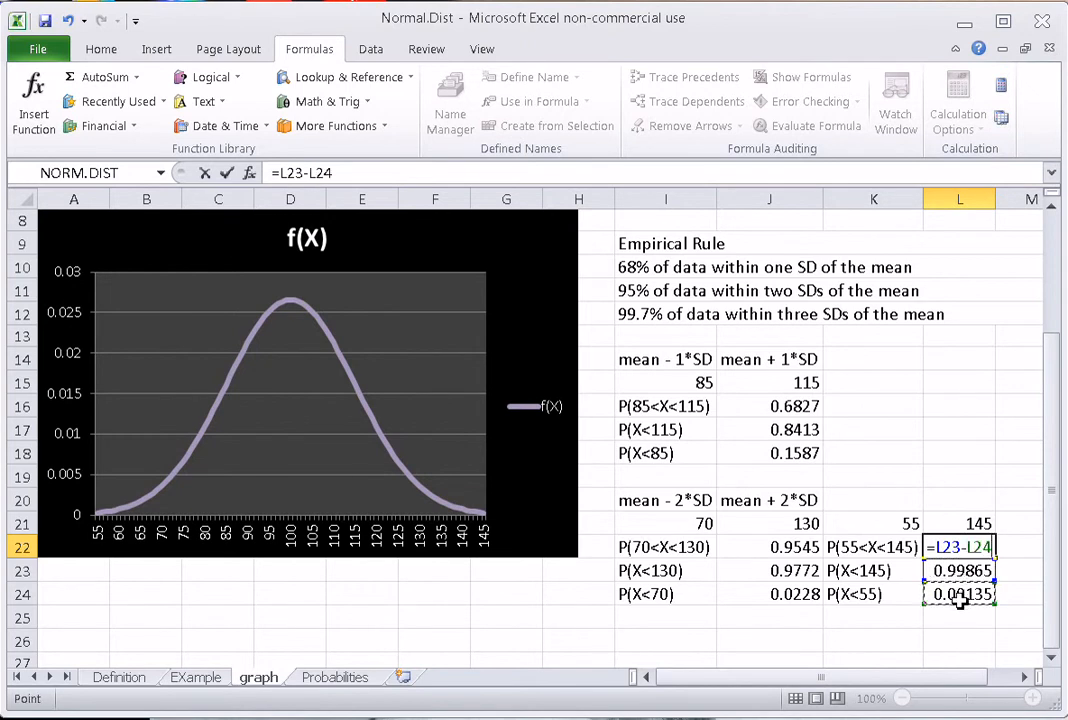
{"action": "key", "text": "Return"}
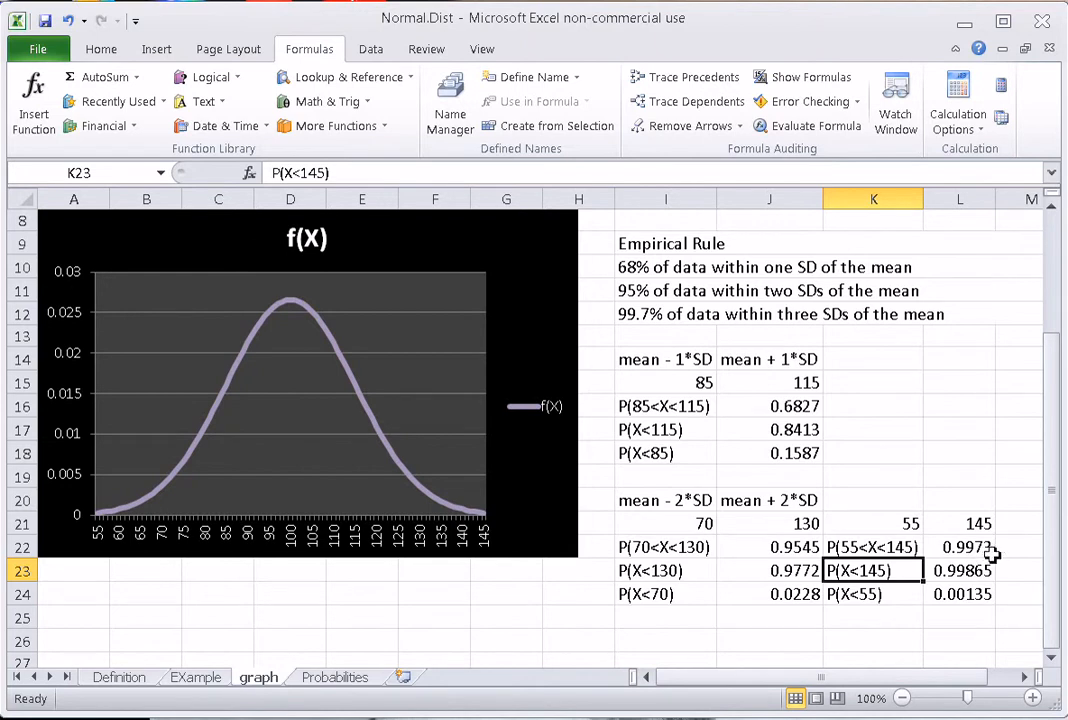
- Review the empirical rule statements against the one, two and three standard deviation bounds and their calculated probabilities
{"action": "left_click", "coordinate": [976, 552]}
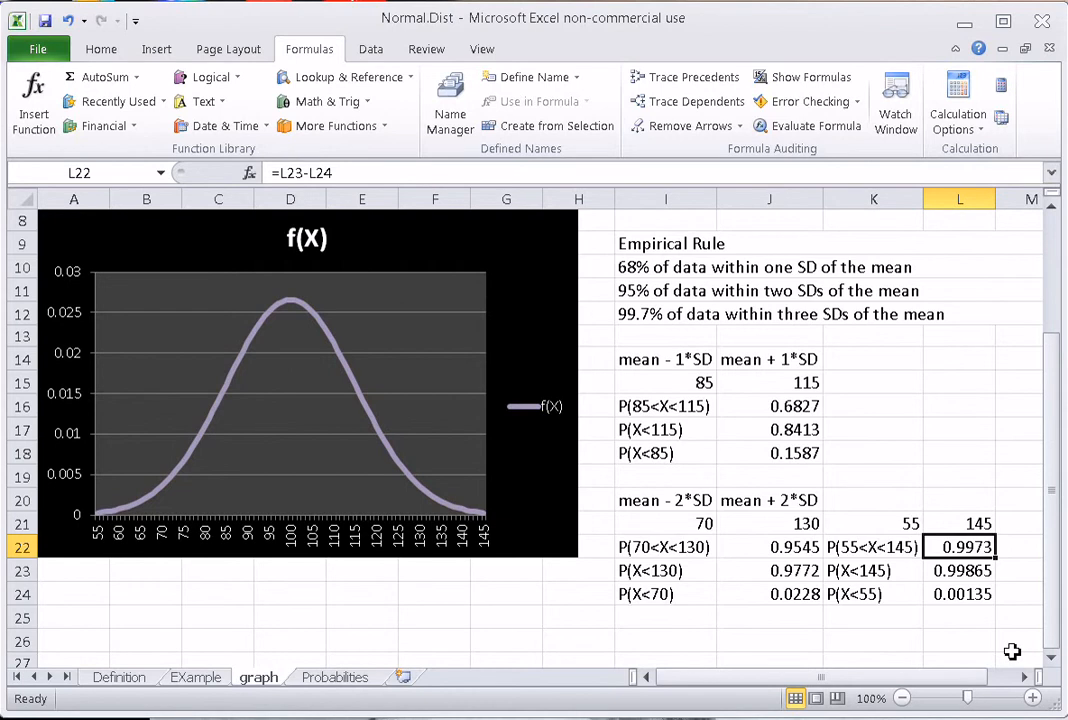
{"action": "left_click_drag", "start_coordinate": [625, 244], "coordinate": [886, 316]}
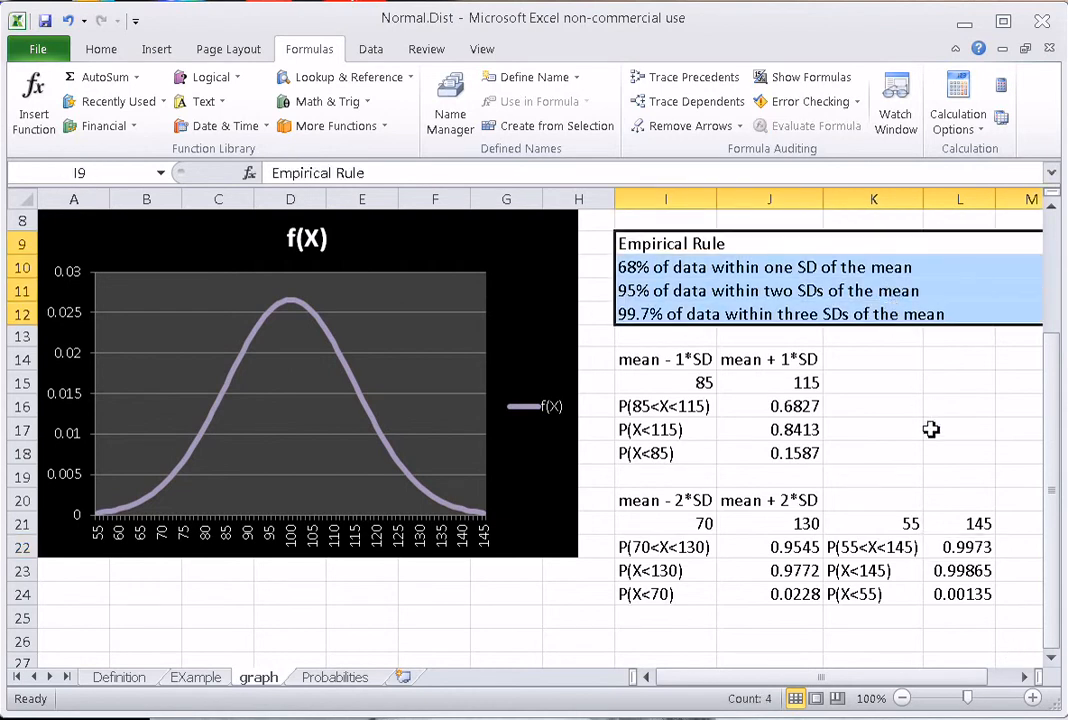
{"action": "left_click_drag", "start_coordinate": [640, 358], "coordinate": [772, 362]}
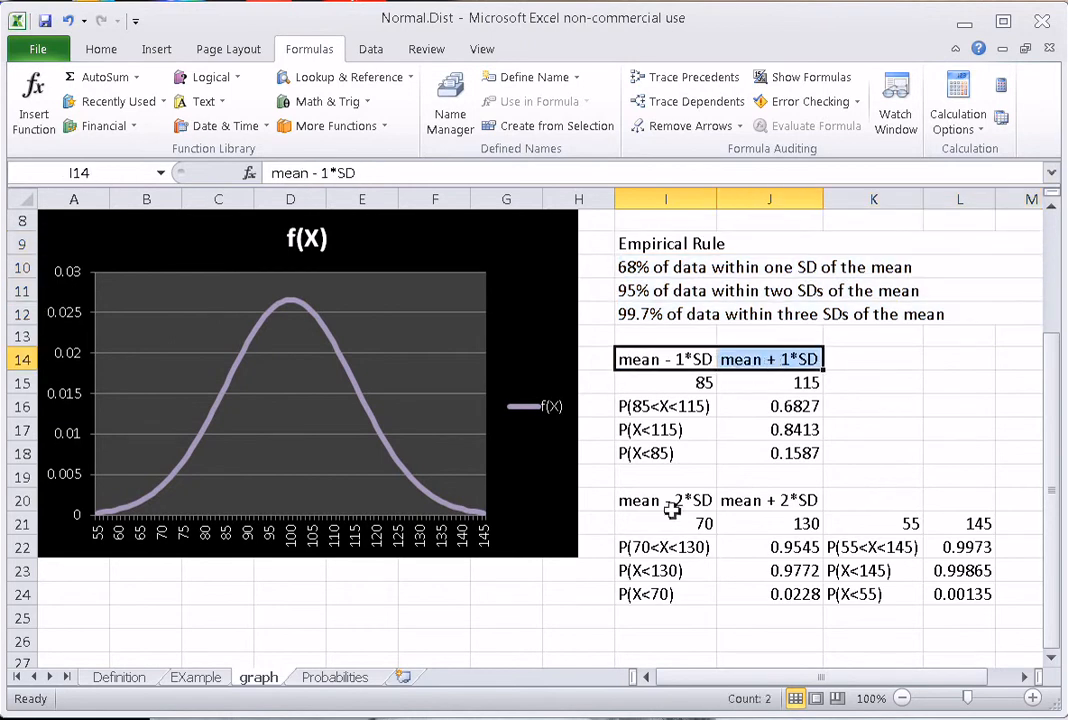
{"action": "left_click_drag", "start_coordinate": [627, 500], "coordinate": [768, 503]}
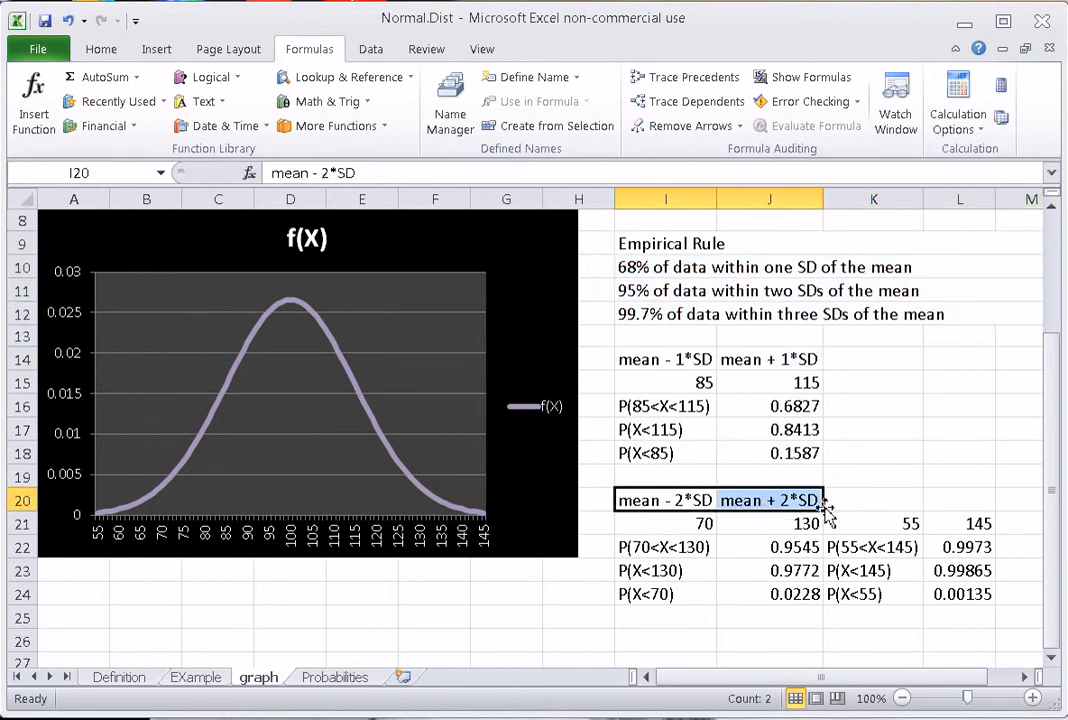
{"action": "left_click_drag", "start_coordinate": [872, 524], "coordinate": [973, 530]}
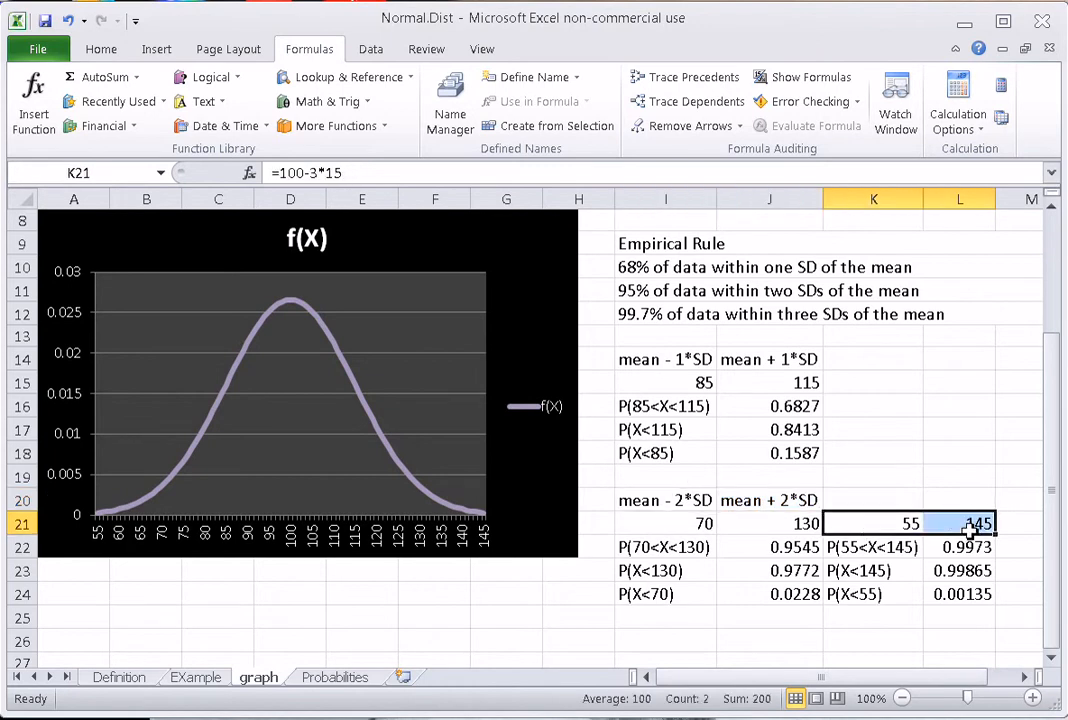
{"action": "left_click", "coordinate": [768, 430]}
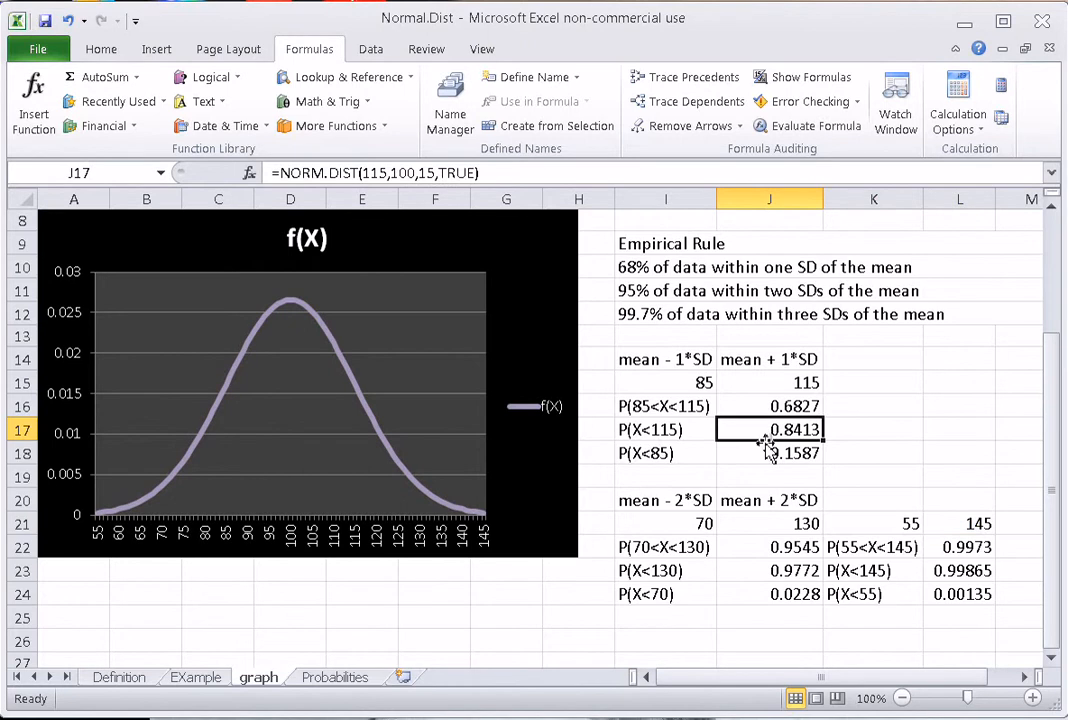
{"action": "left_click", "coordinate": [765, 458]}
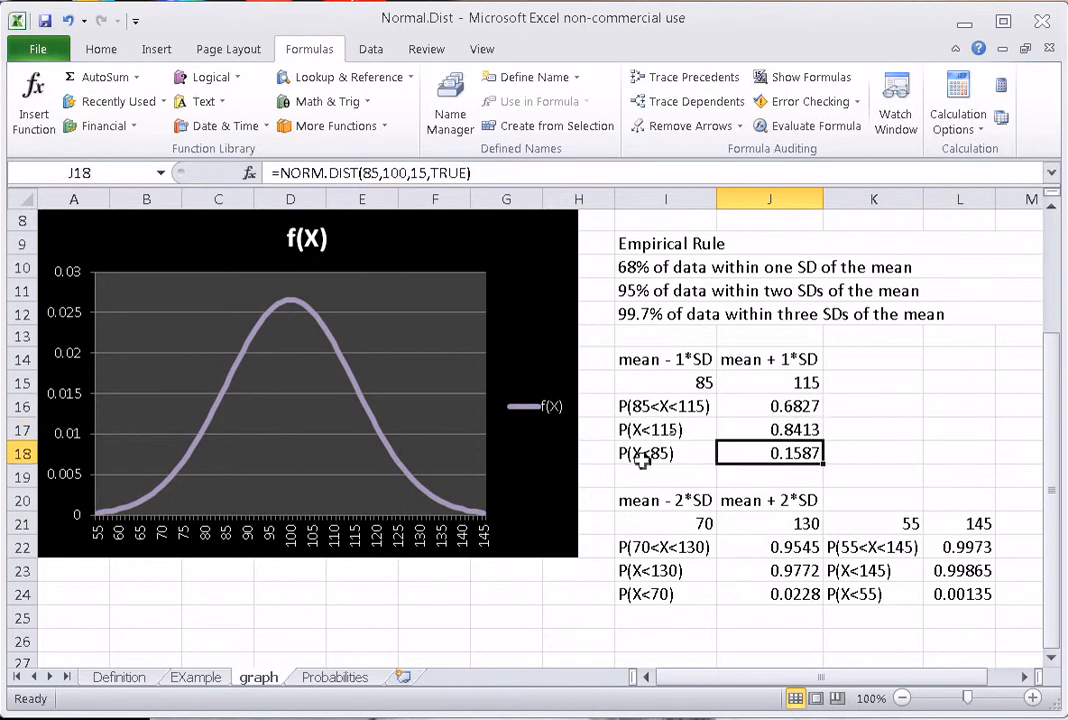
{"action": "left_click", "coordinate": [688, 408]}
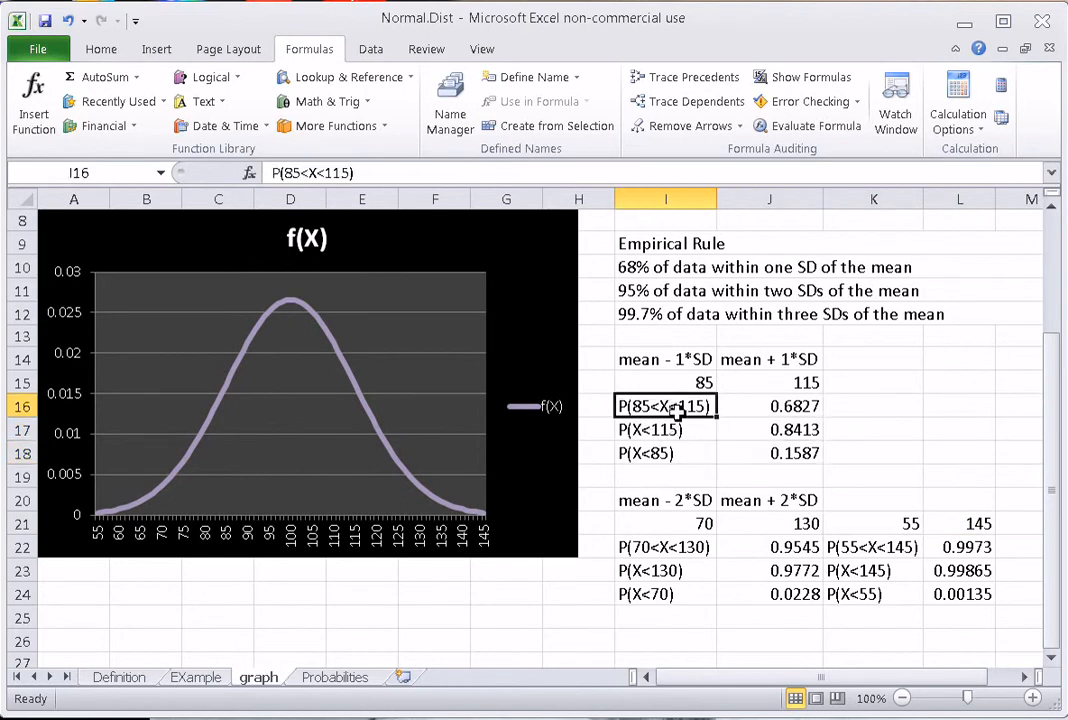
{"action": "left_click", "coordinate": [772, 407]}
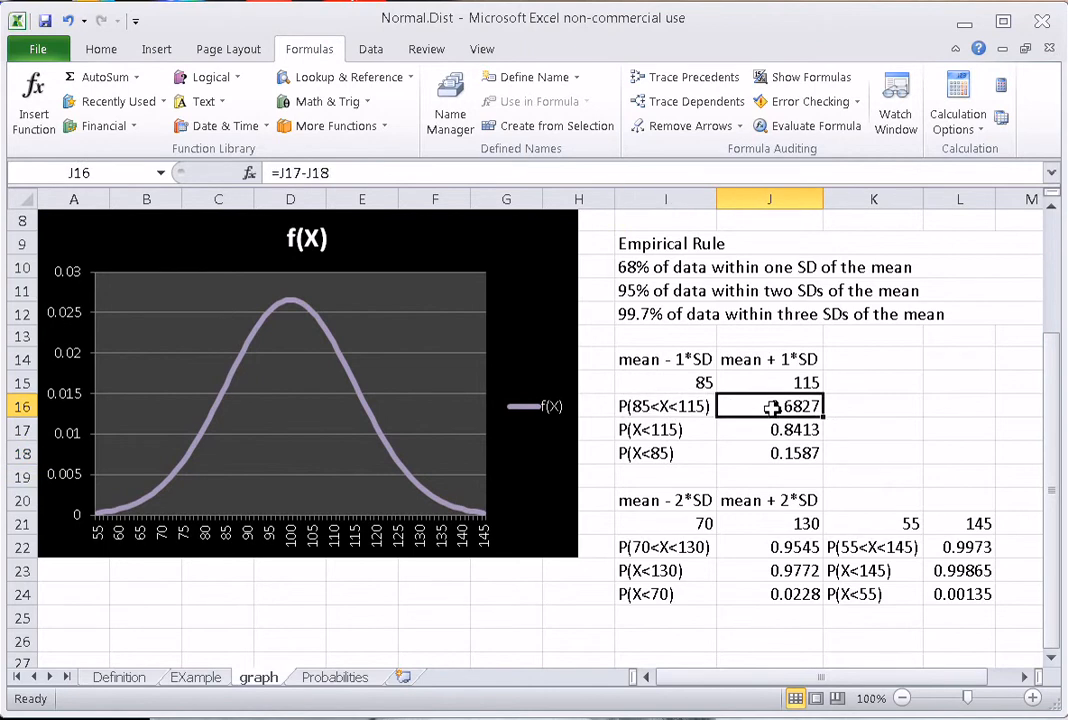
- Enter the probability label P(X<110) in cell I3 of the Probabilities sheet
{"action": "left_click", "coordinate": [336, 677]}
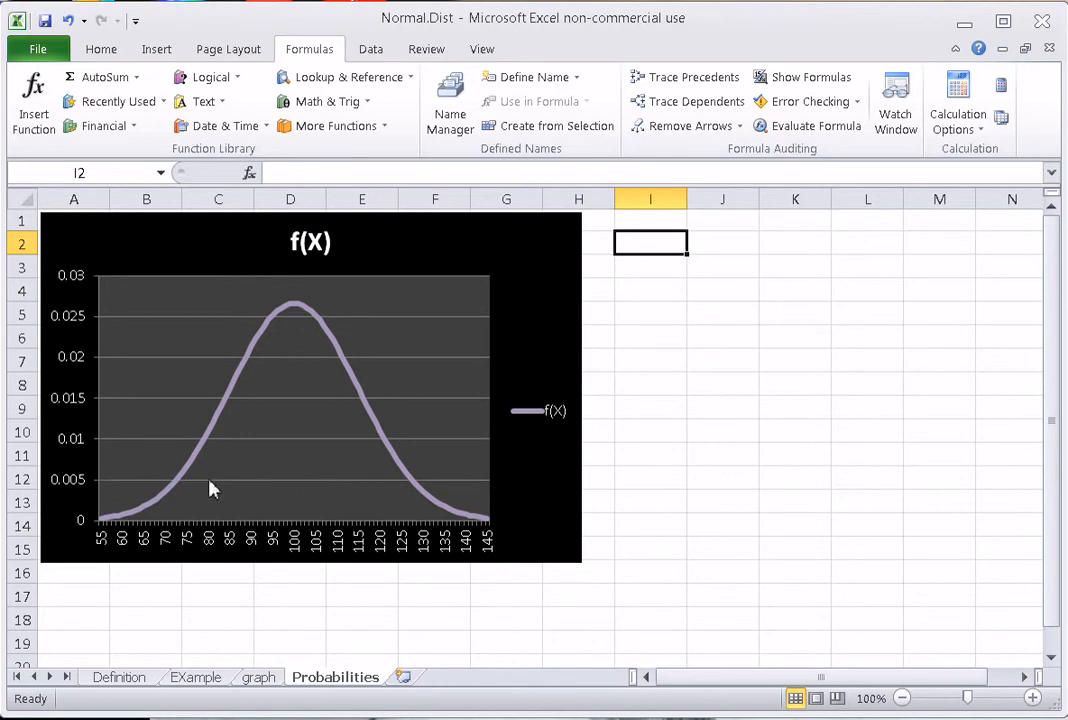
{"action": "left_click", "coordinate": [656, 272]}
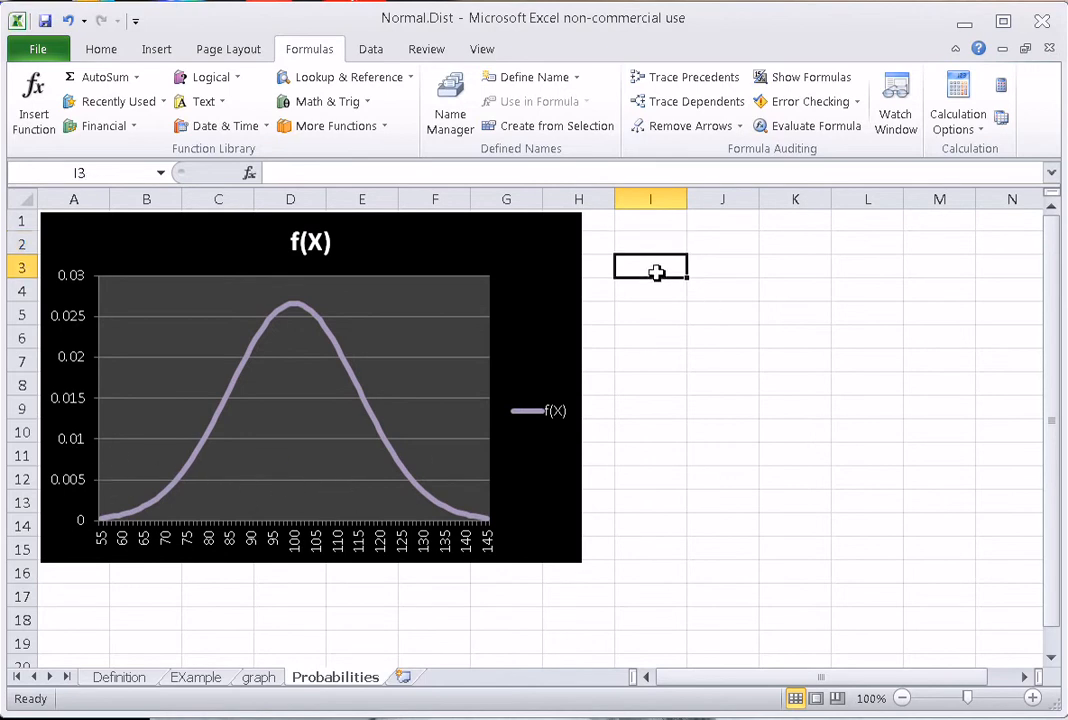
{"action": "type", "text": "P(X<110"}
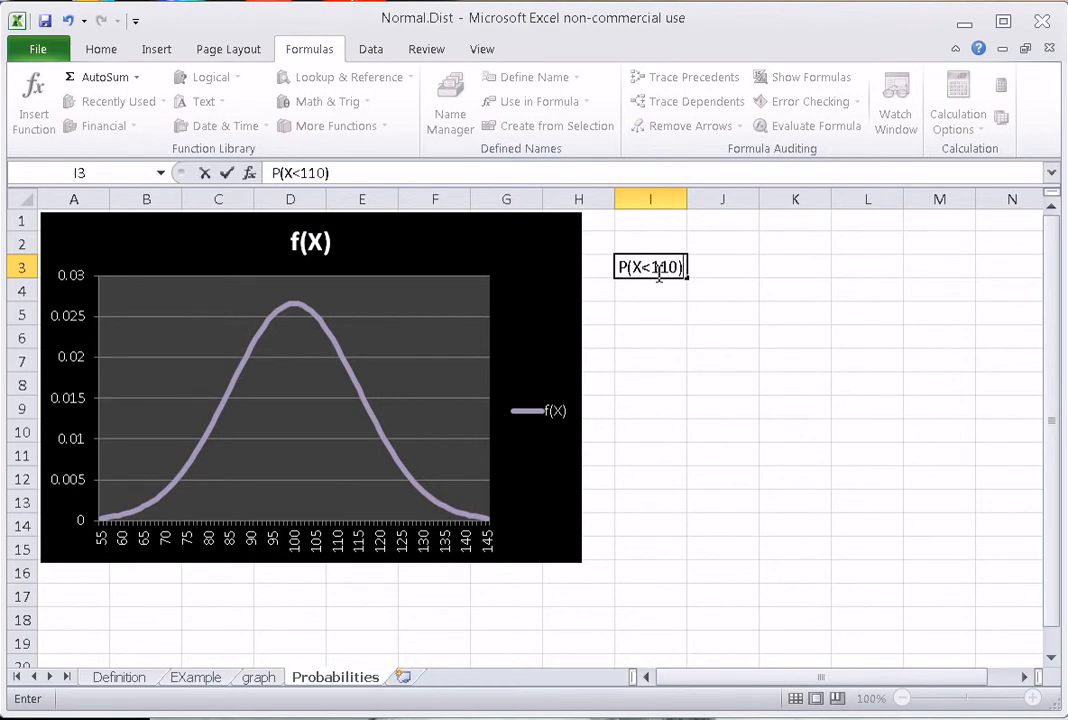
{"action": "key", "text": "Tab"}
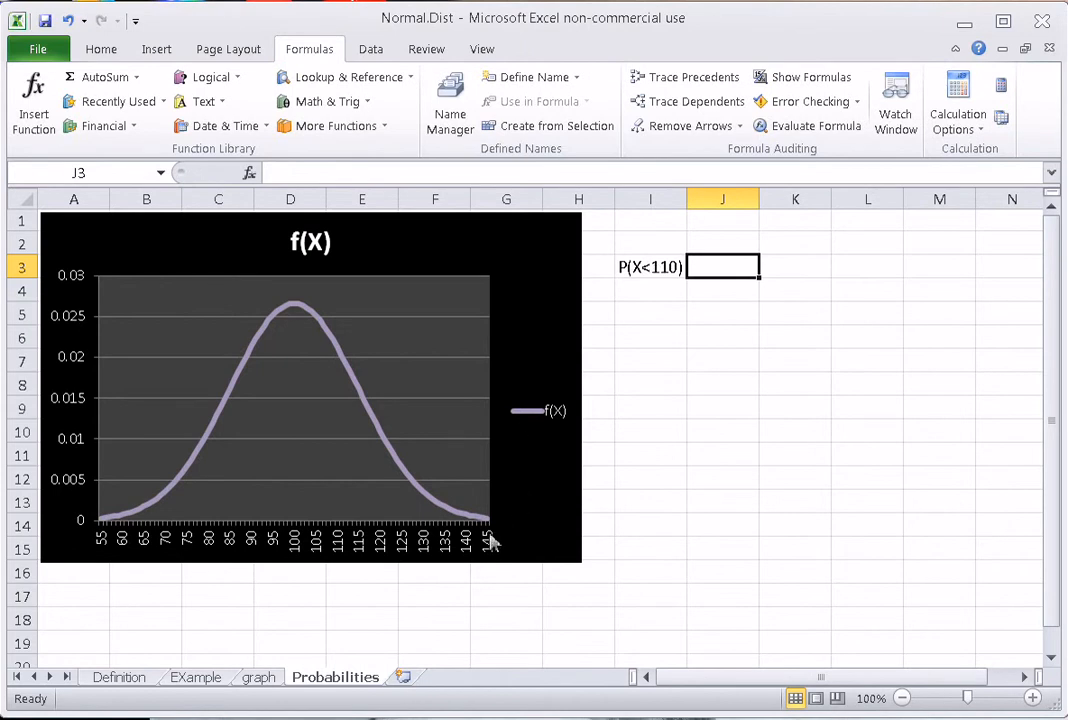
- Calculate P(X<110) in cell J3 using NORM.DIST with X 110, mean 100, standard deviation 15 and cumulative true
{"action": "left_click", "coordinate": [374, 125]}
{"action": "mouse_move", "coordinate": [378, 151]}
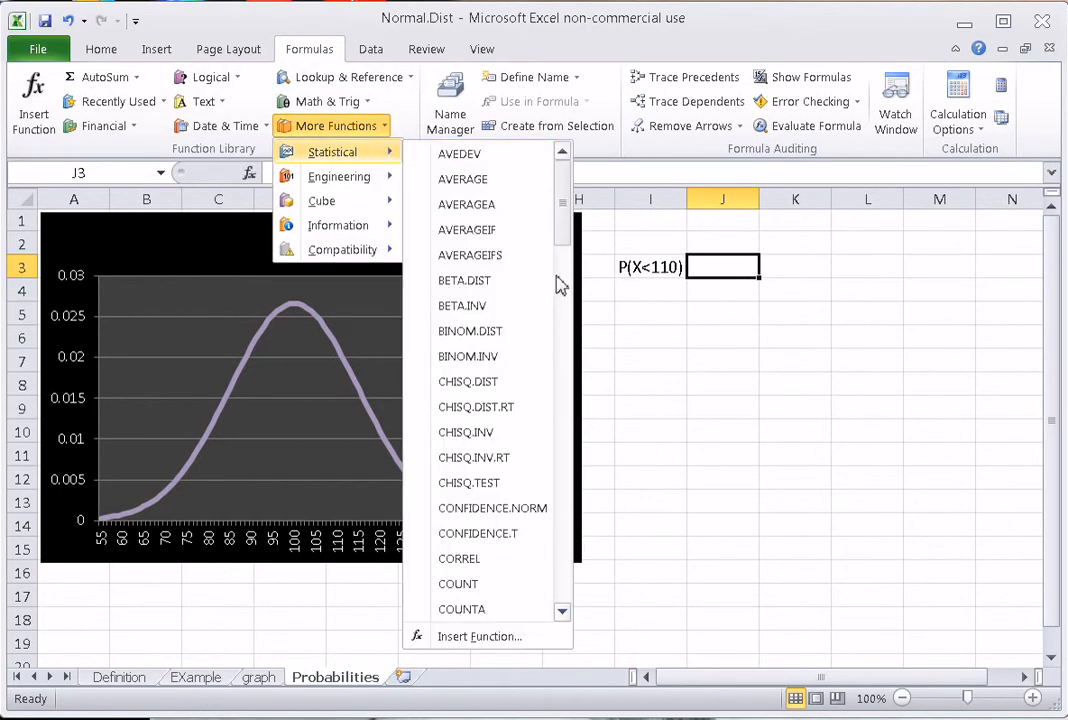
{"action": "left_click", "coordinate": [564, 368]}
{"action": "left_click", "coordinate": [564, 380]}
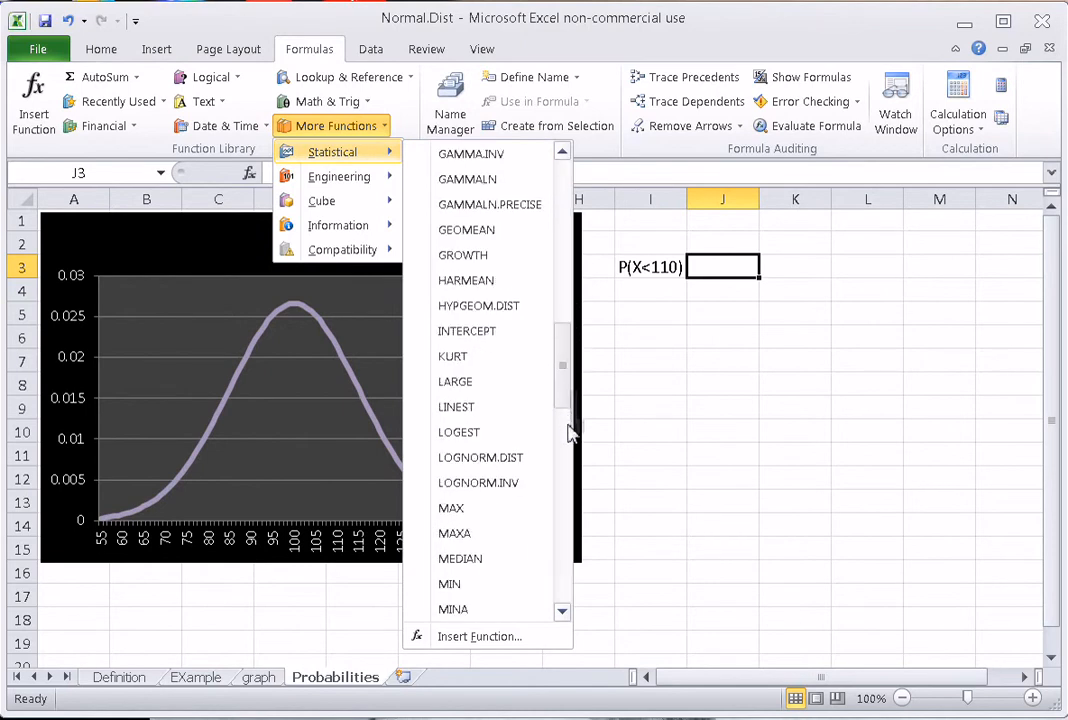
{"action": "left_click", "coordinate": [565, 420]}
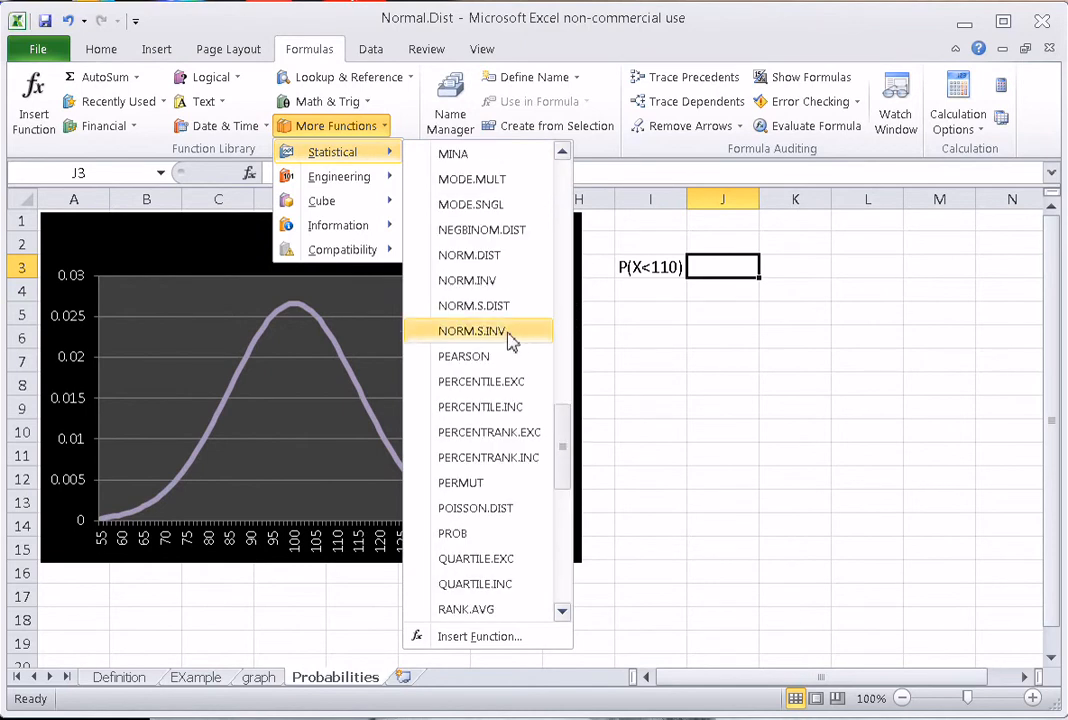
{"action": "left_click", "coordinate": [496, 258]}
{"action": "type", "text": "110"}
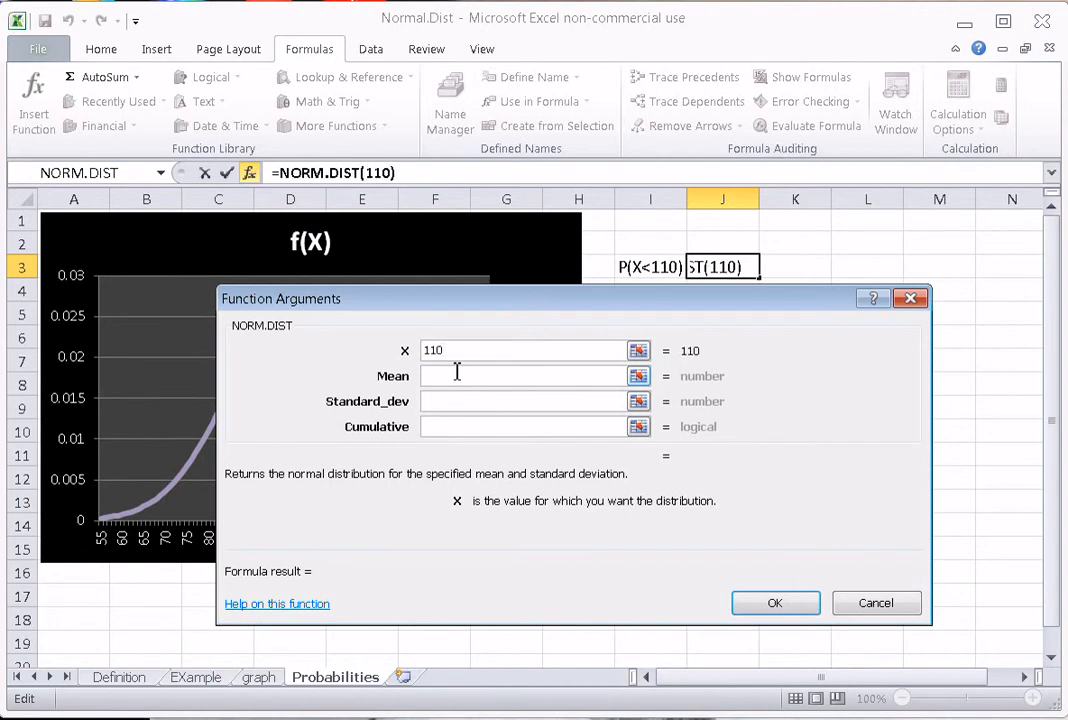
{"action": "left_click", "coordinate": [456, 375]}
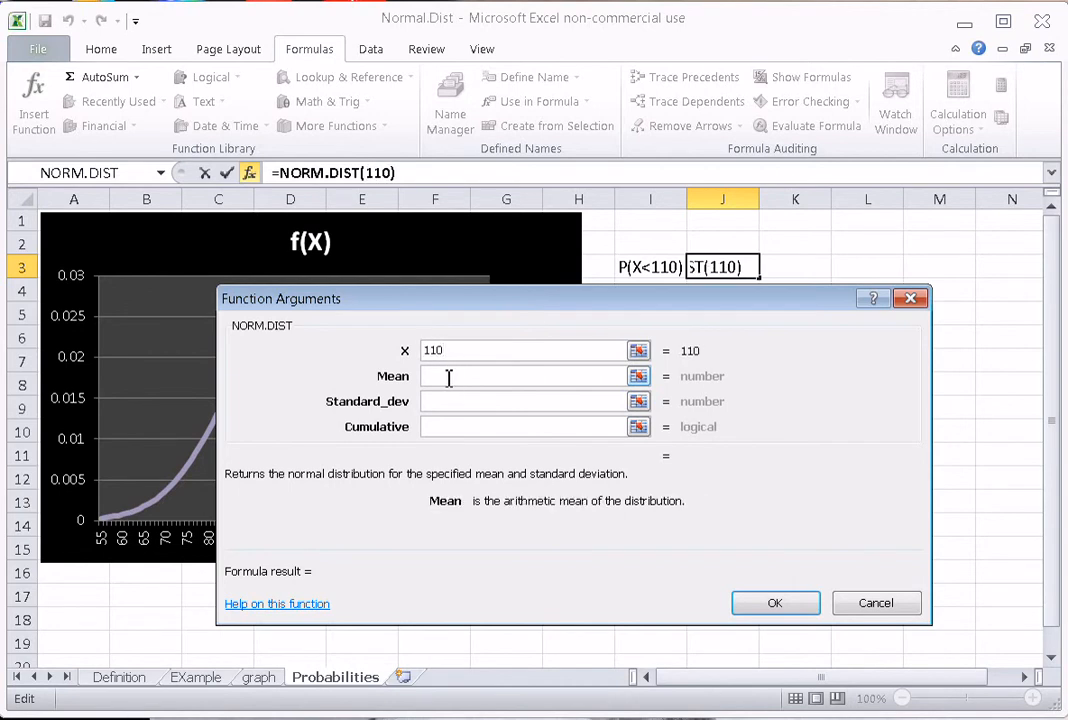
{"action": "type", "text": "100"}
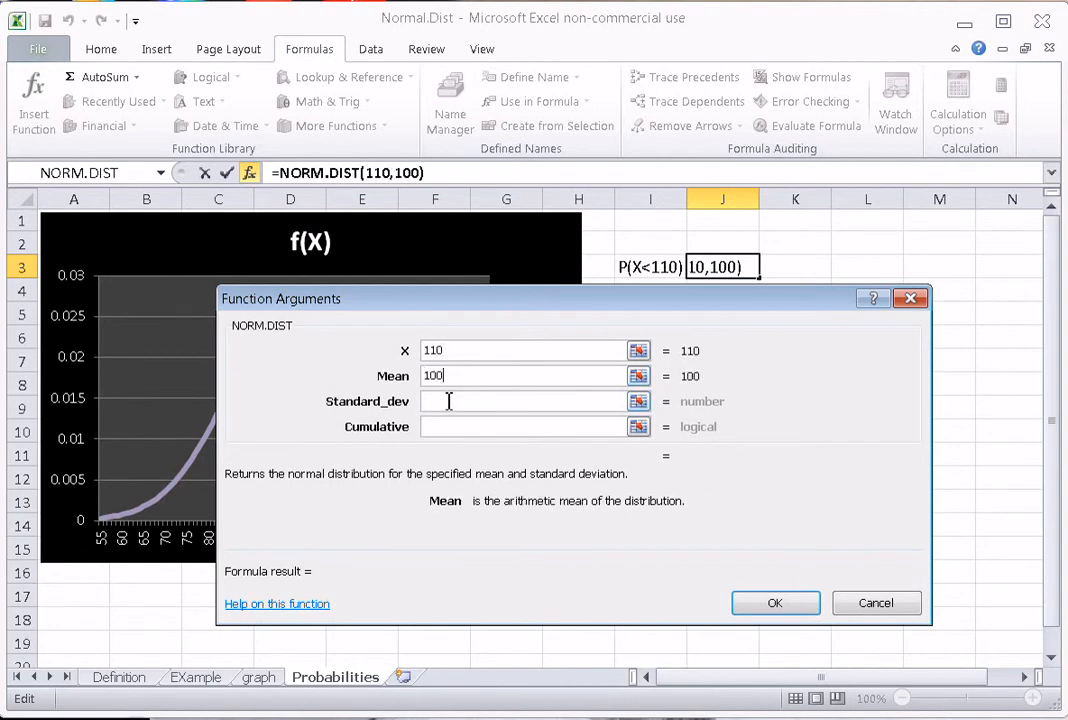
{"action": "left_click", "coordinate": [448, 401]}
{"action": "type", "text": "15"}
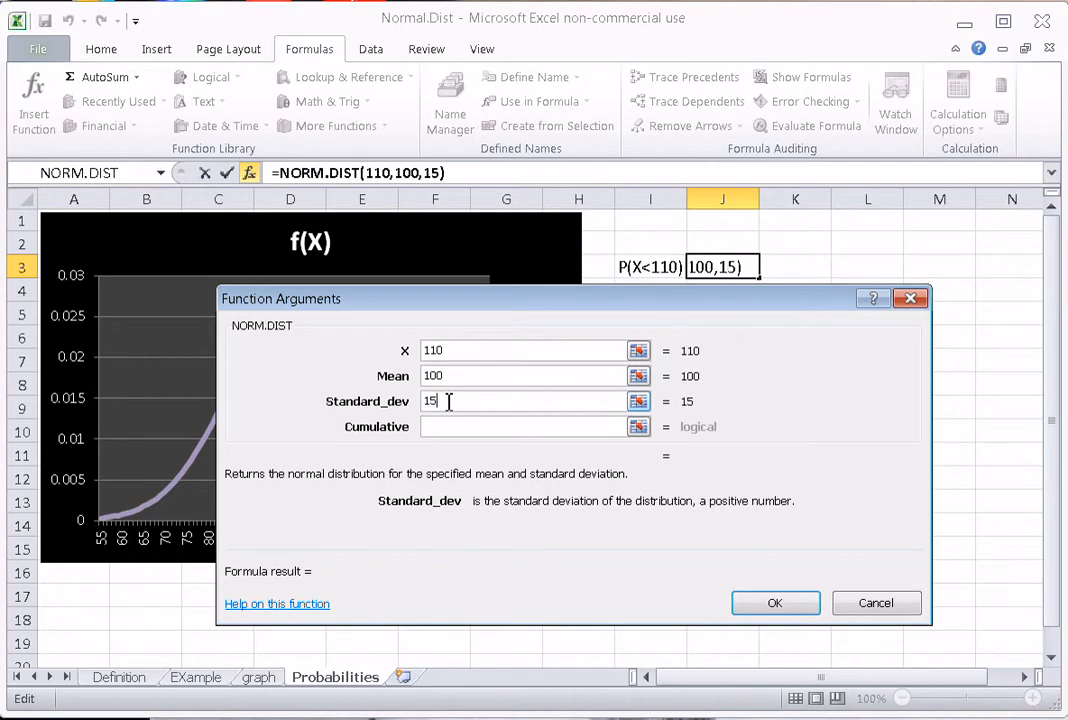
{"action": "left_click", "coordinate": [448, 428]}
{"action": "type", "text": "true"}
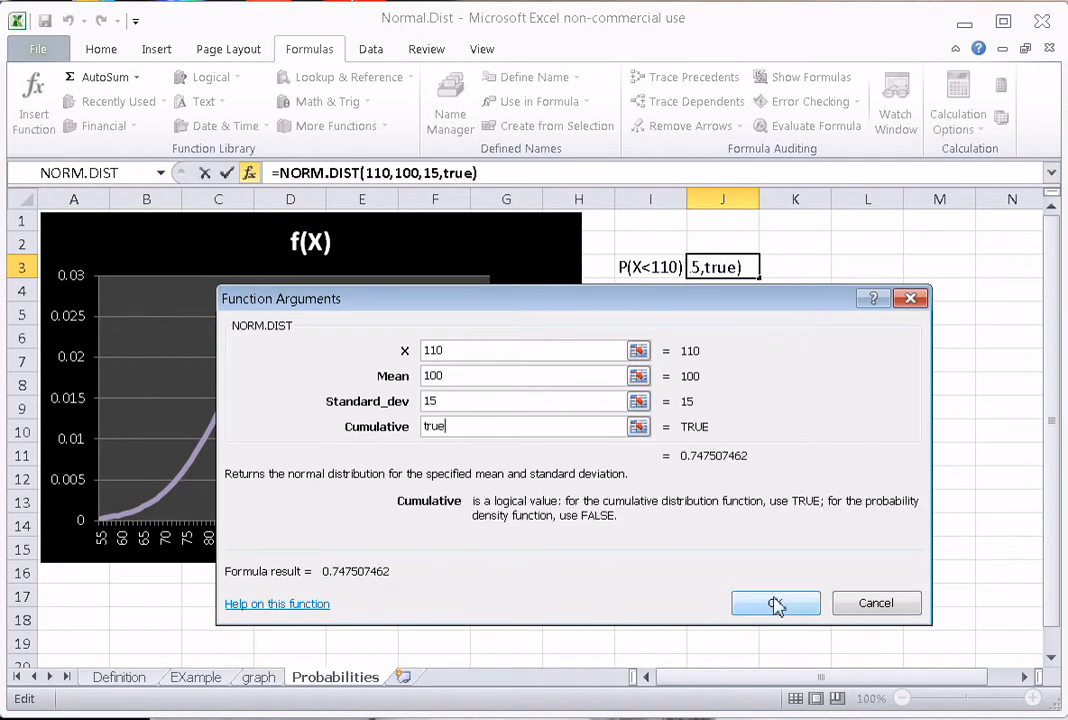
{"action": "left_click", "coordinate": [772, 603]}
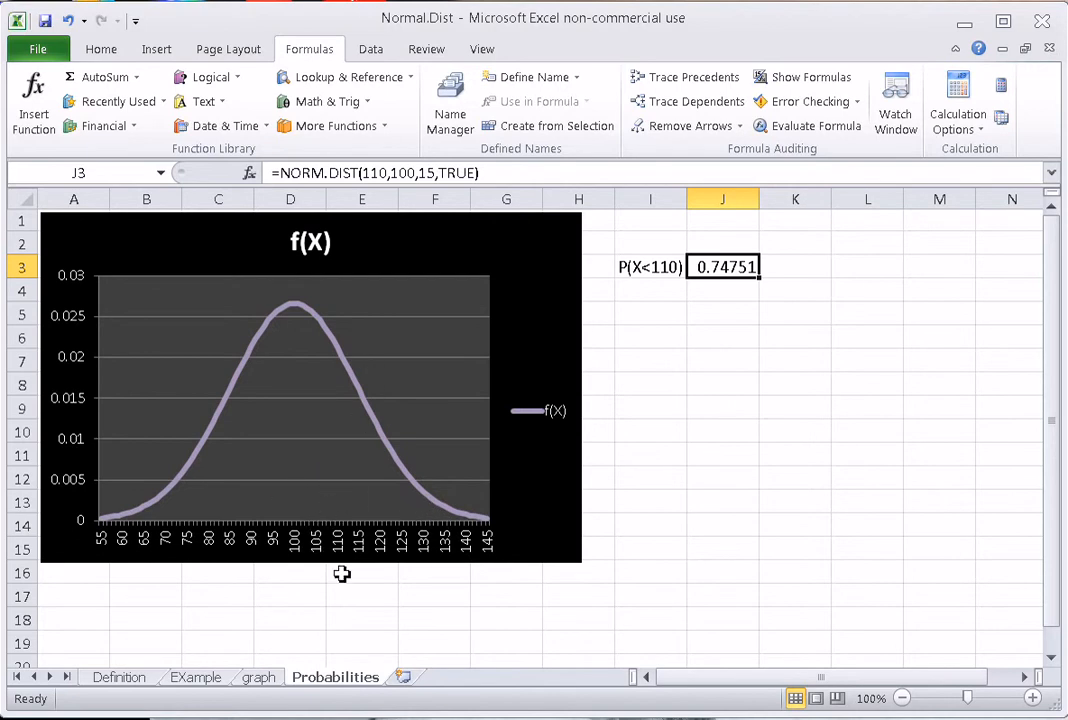
- Enter the probability label P(X>110) in cell I4, below the P(X<110) label
{"action": "left_click", "coordinate": [650, 291]}
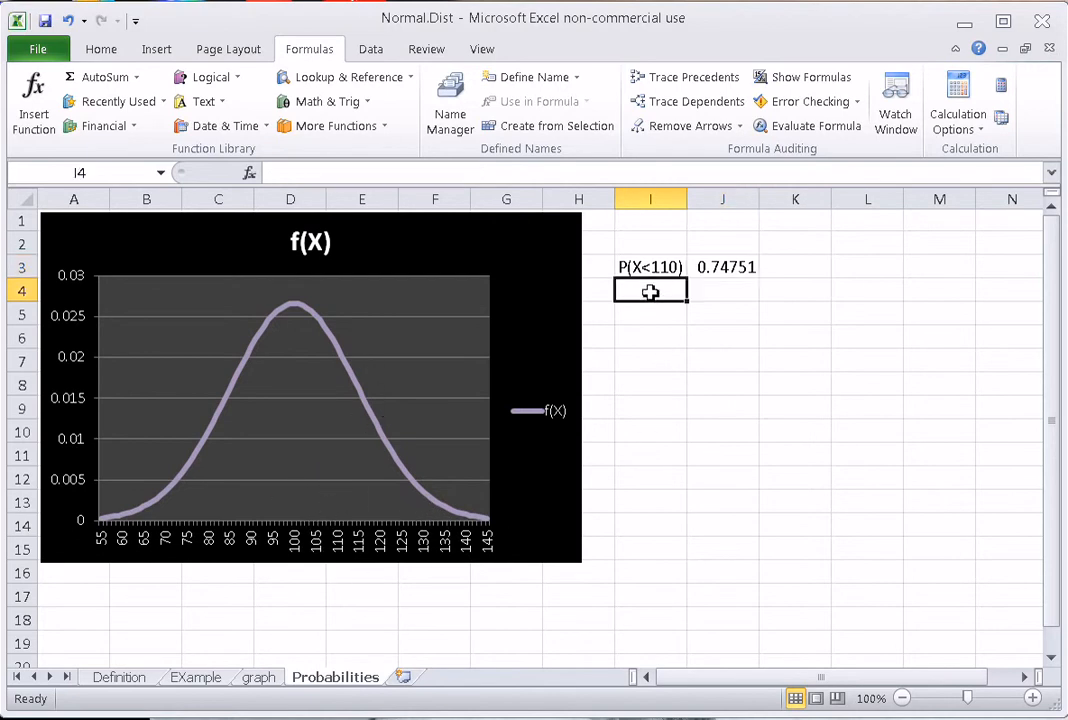
{"action": "type", "text": "P(X"}
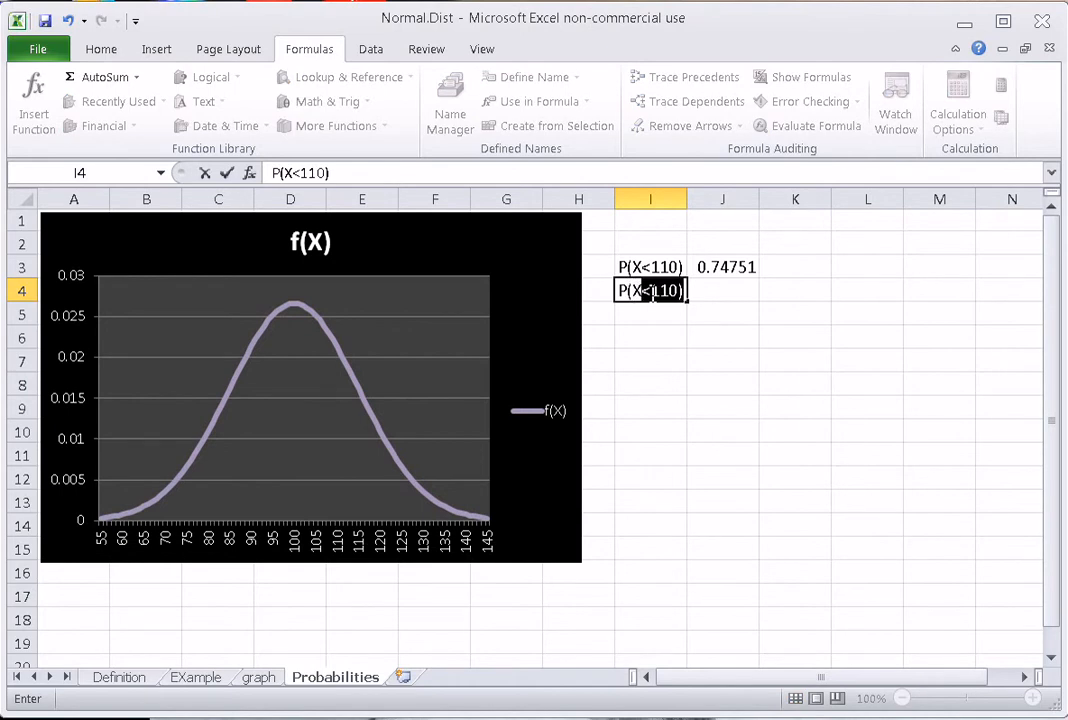
{"action": "type", "text": ">10)"}
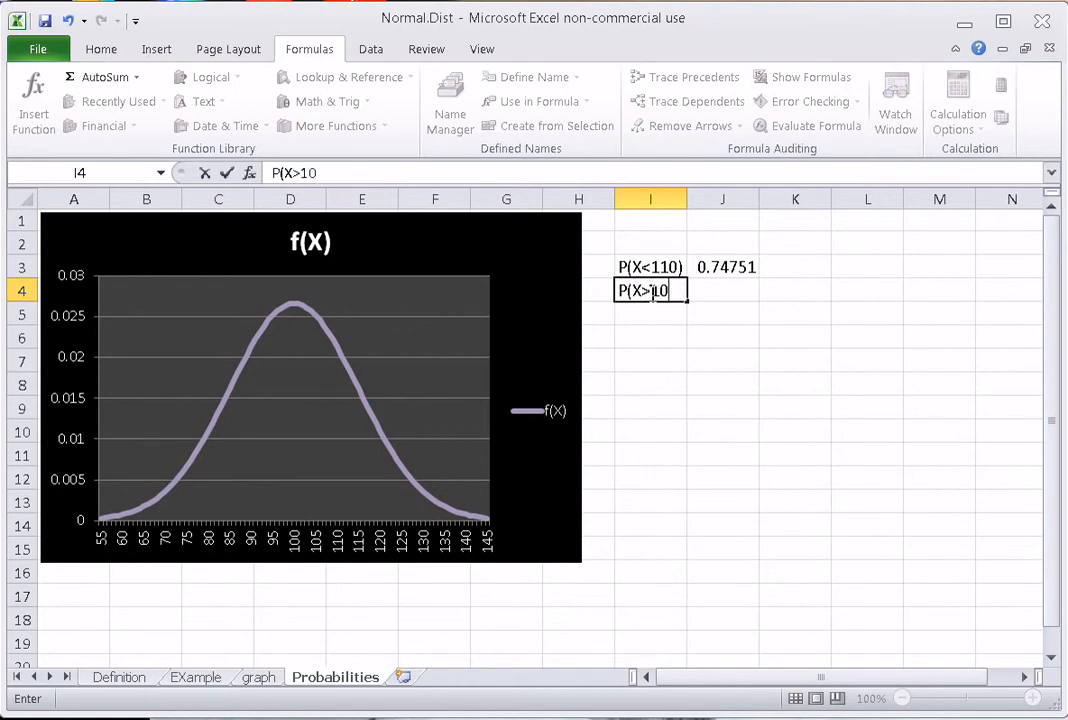
{"action": "key", "text": "Tab"}
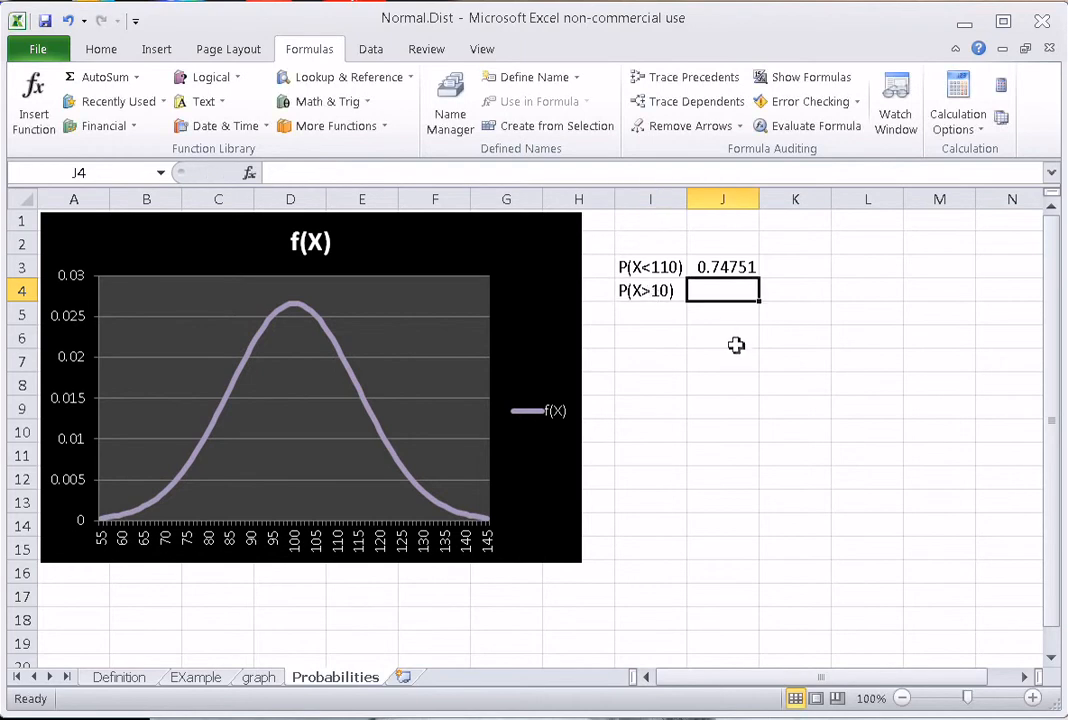
{"action": "double_click", "coordinate": [662, 289]}
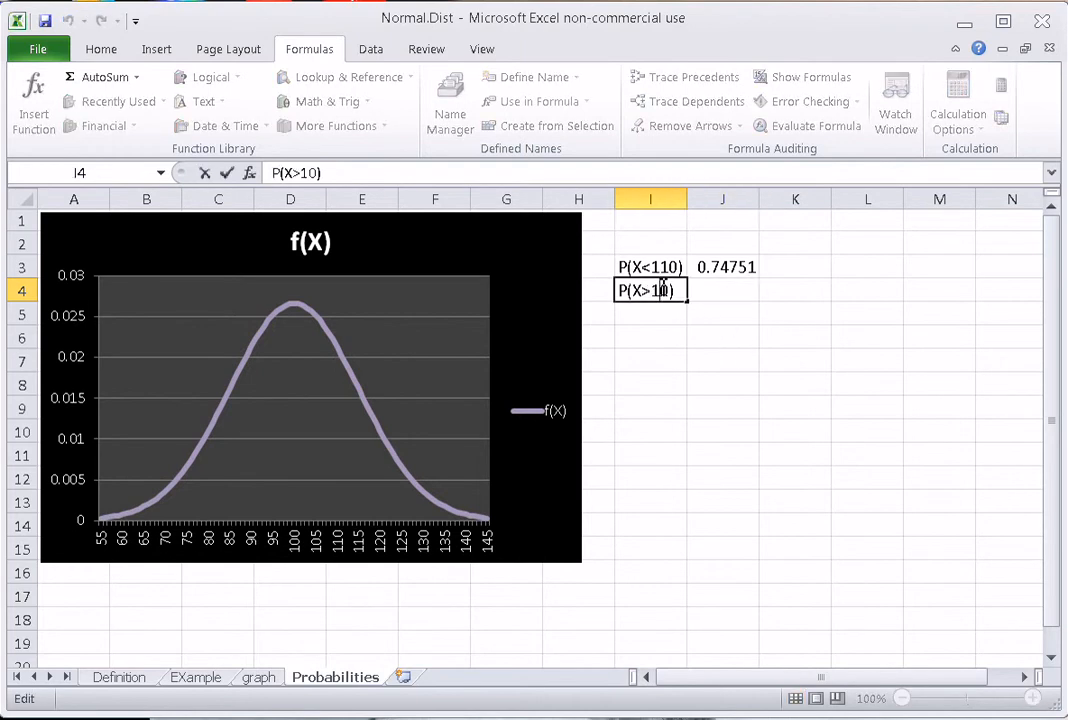
{"action": "type", "text": "1"}
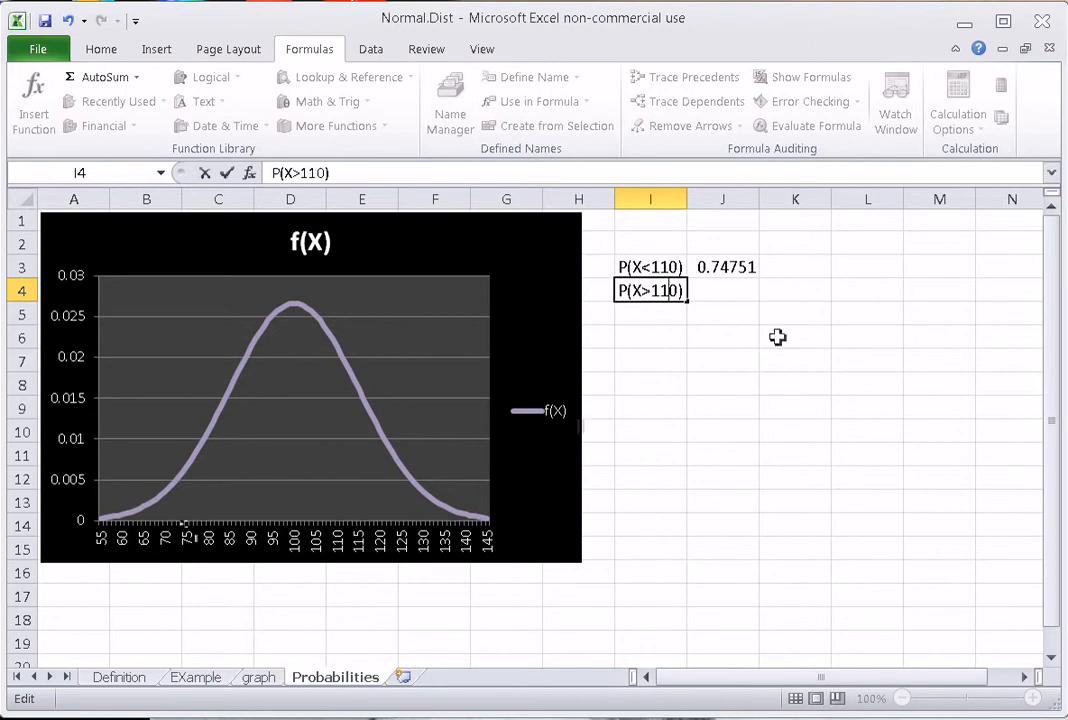
- Calculate P(X>110) in cell J4 as the complement with =1-J3 and compare it with the P(X<110) formula
{"action": "left_click", "coordinate": [735, 295]}
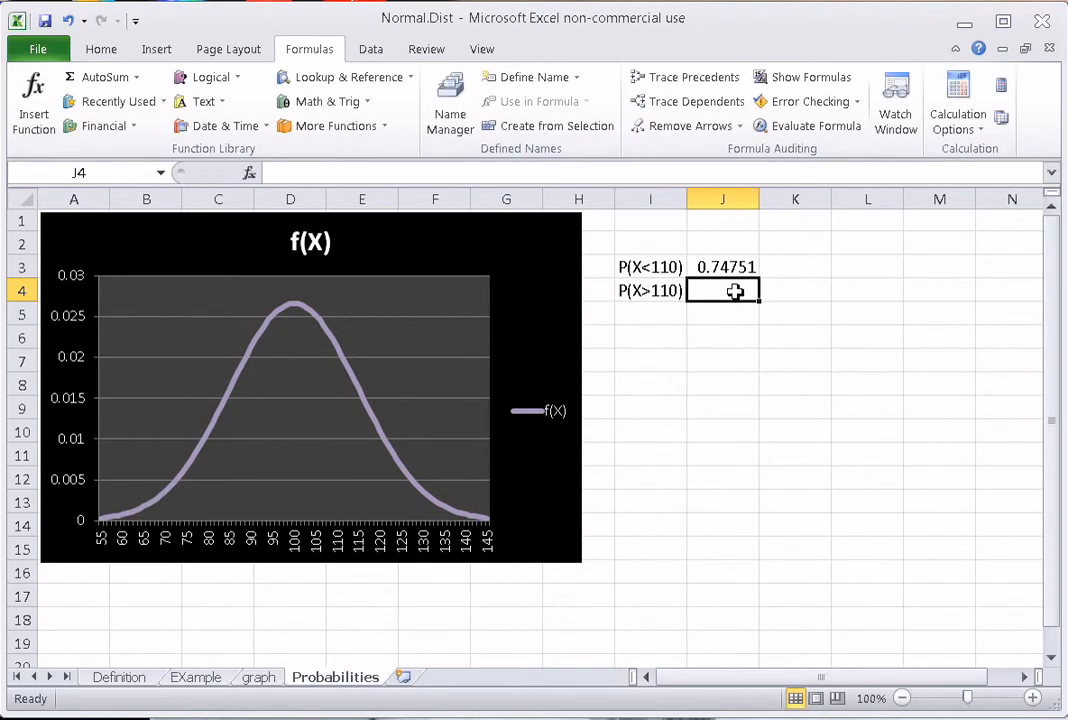
{"action": "type", "text": "="}
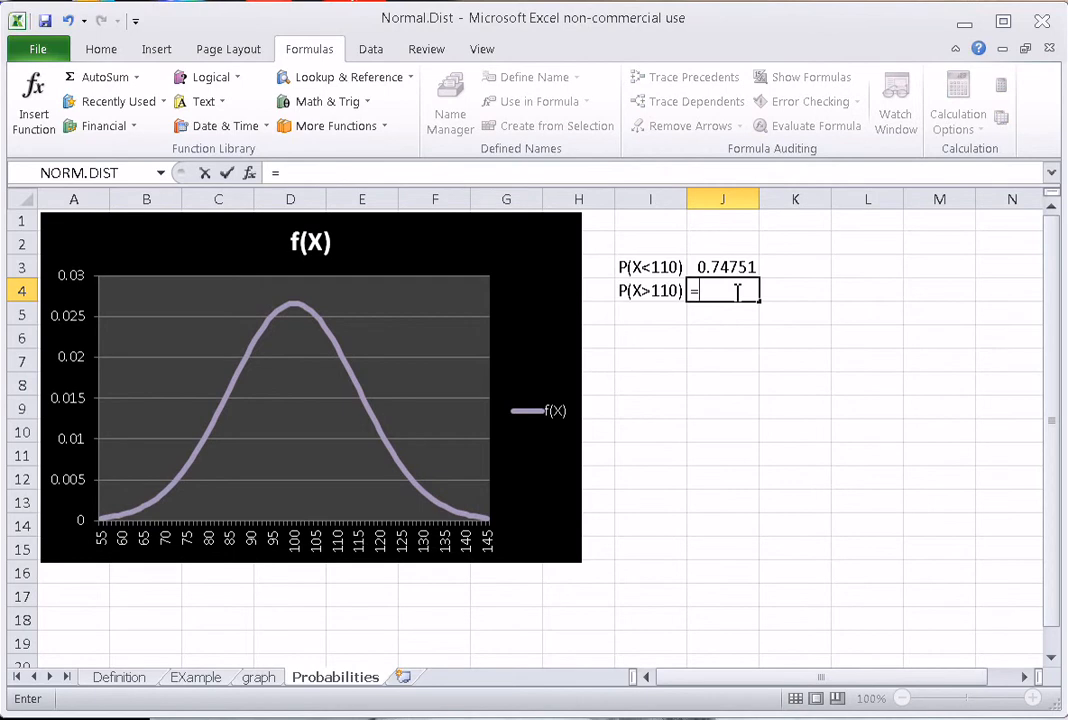
{"action": "type", "text": "1-"}
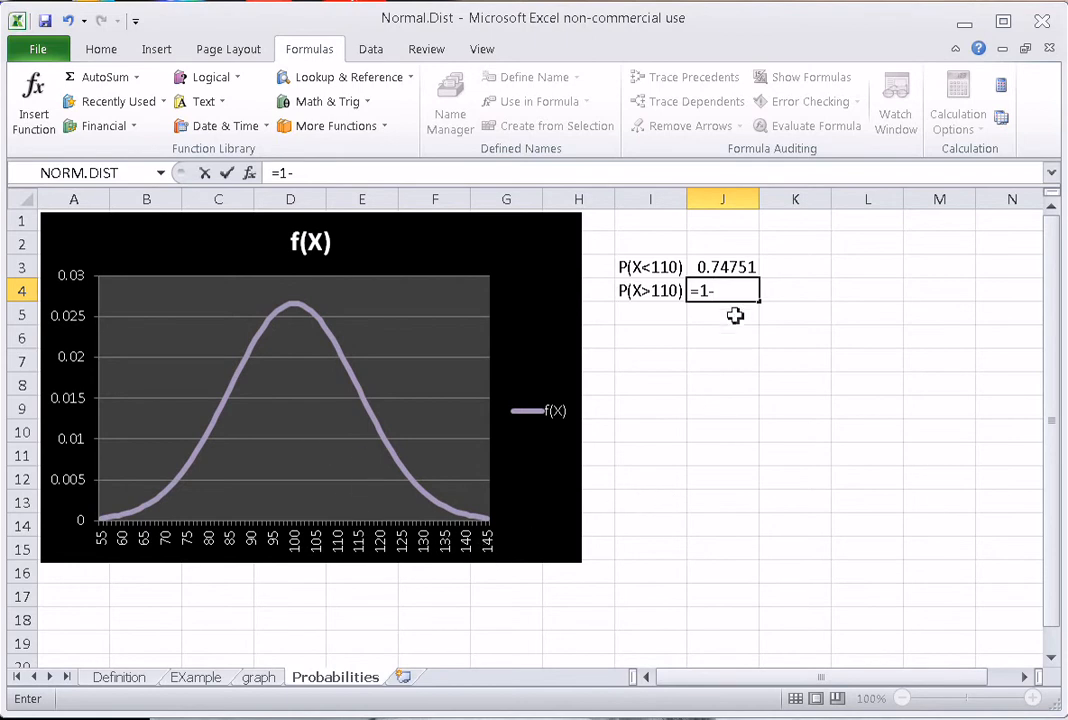
{"action": "left_click", "coordinate": [729, 268]}
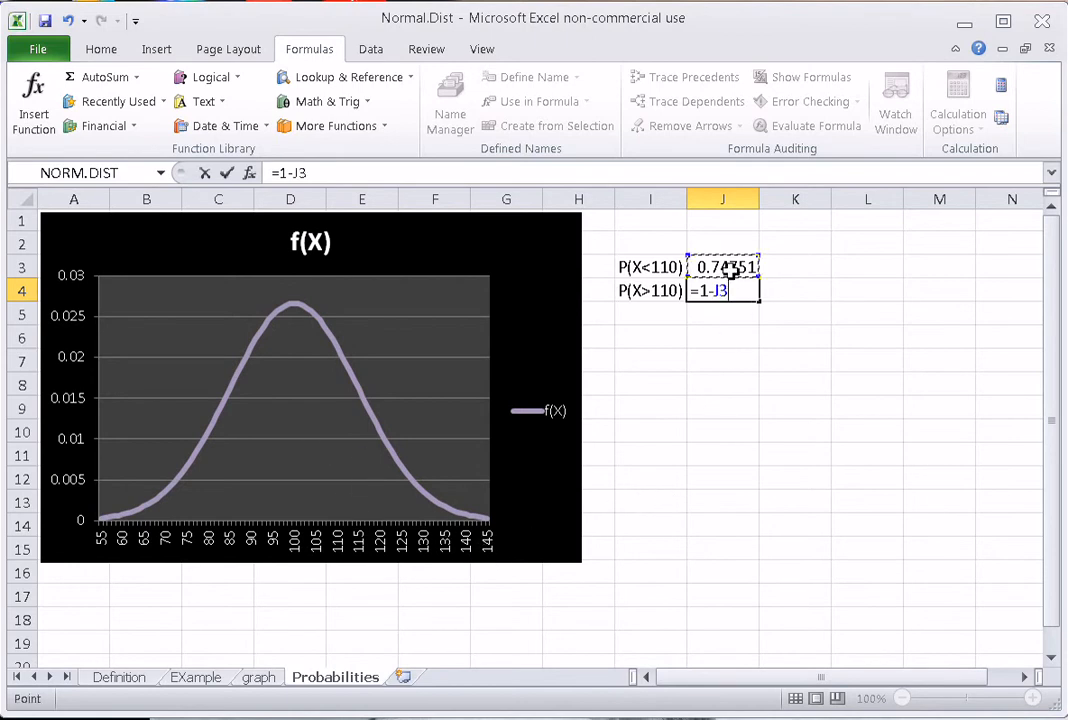
{"action": "key", "text": "Return"}
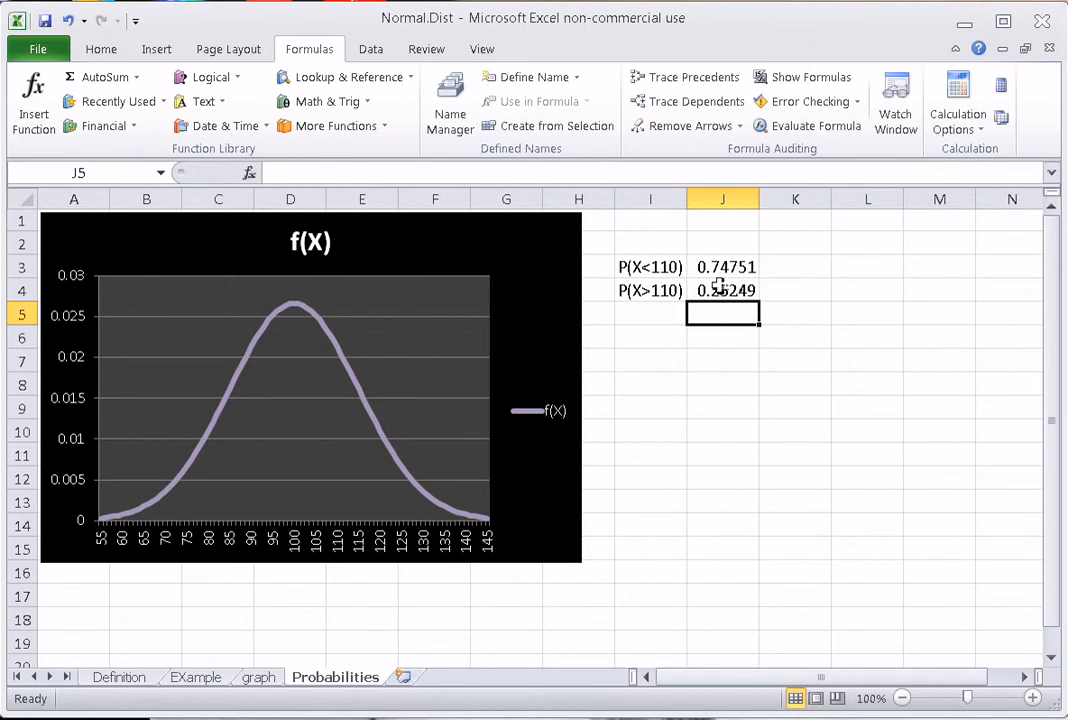
{"action": "left_click", "coordinate": [743, 292]}
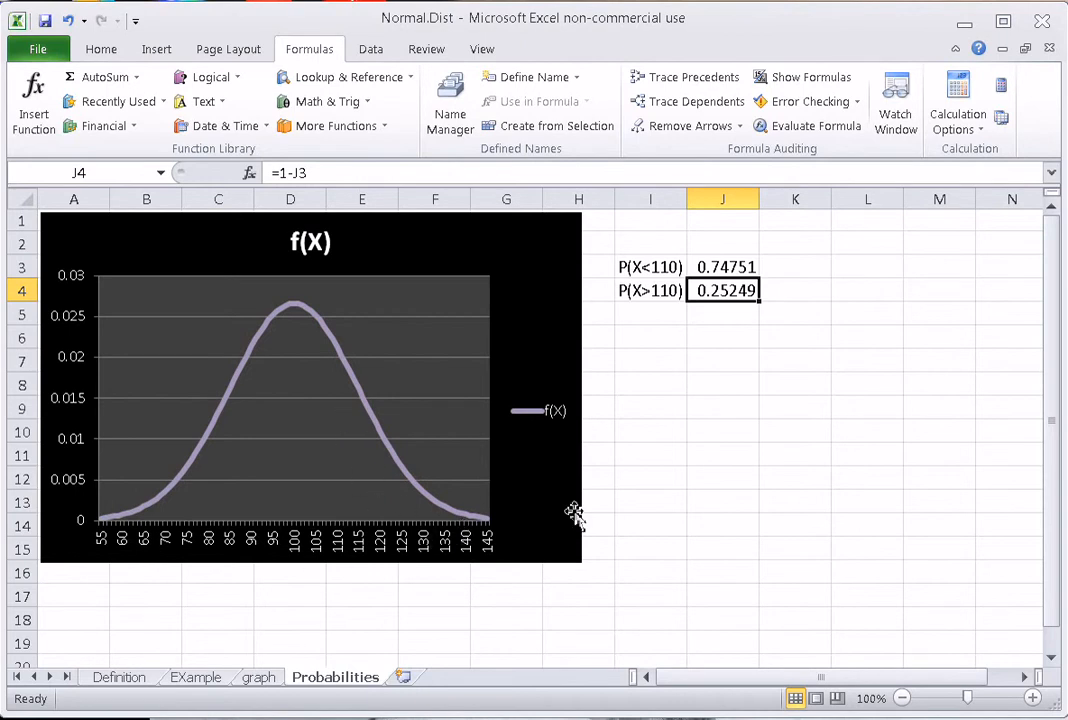
{"action": "left_click", "coordinate": [740, 267]}
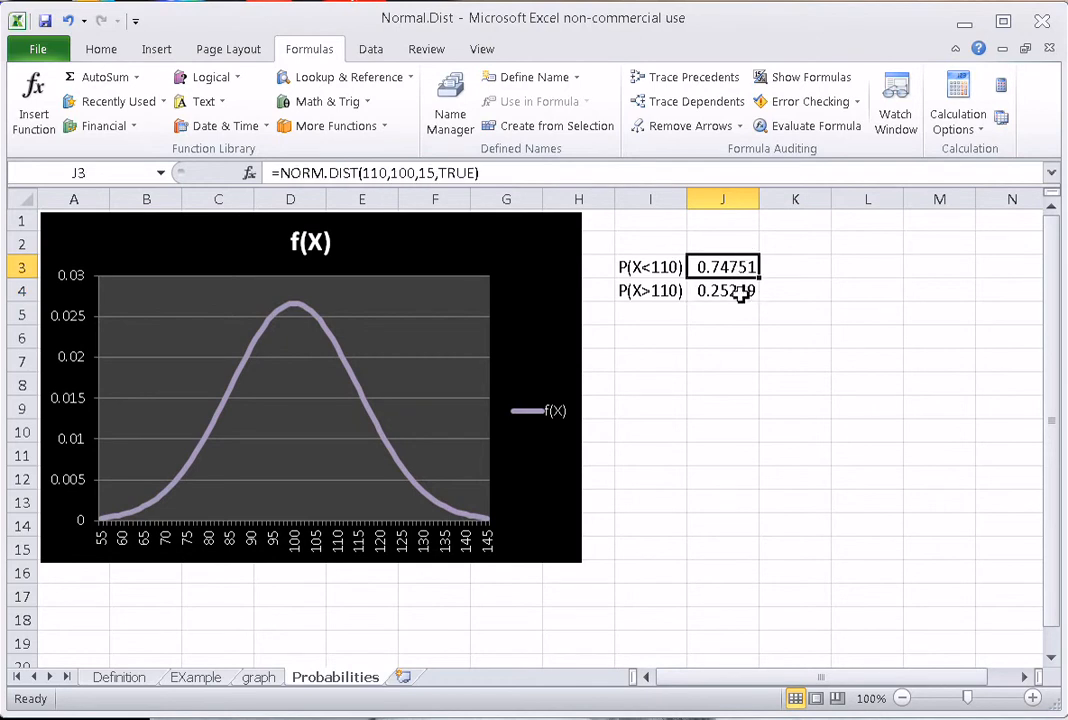
{"action": "left_click", "coordinate": [740, 292]}
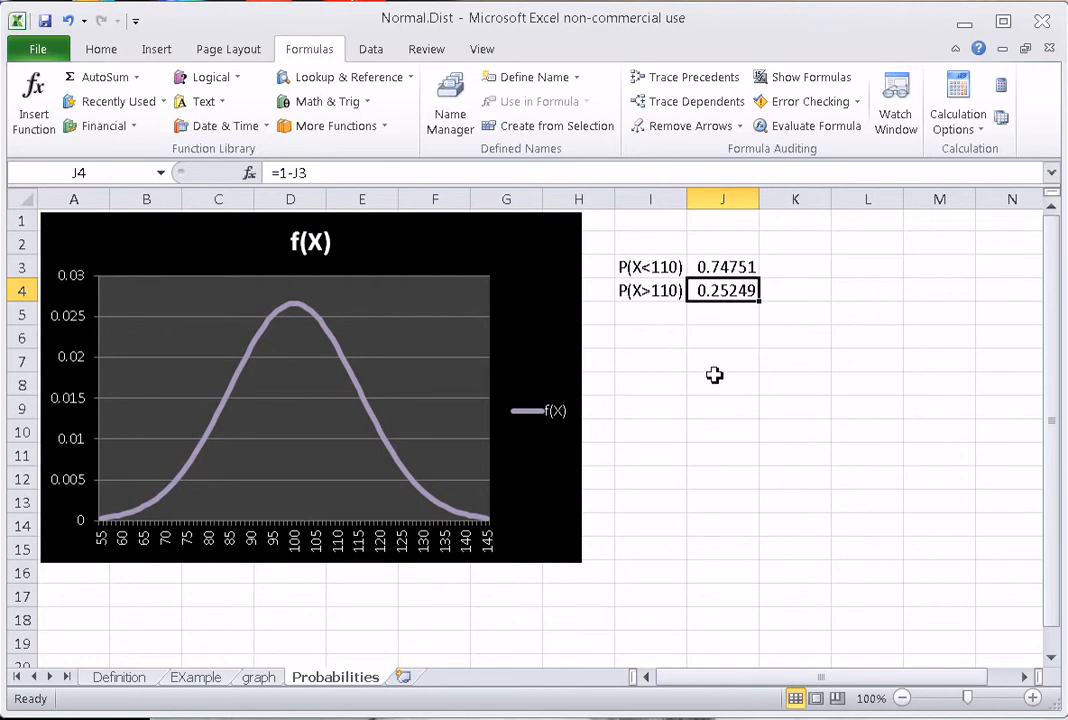
- Enter the probability label P(X>=110) in cell I6 and widen column I to fit it
{"action": "left_click", "coordinate": [654, 340]}
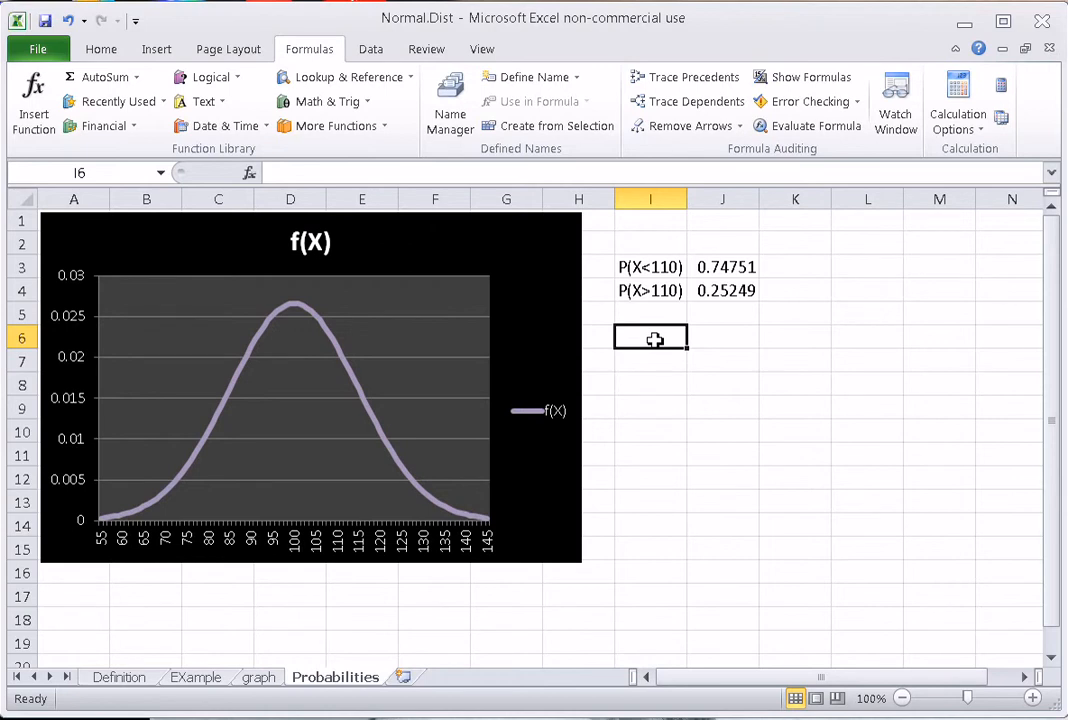
{"action": "type", "text": "P(X"}
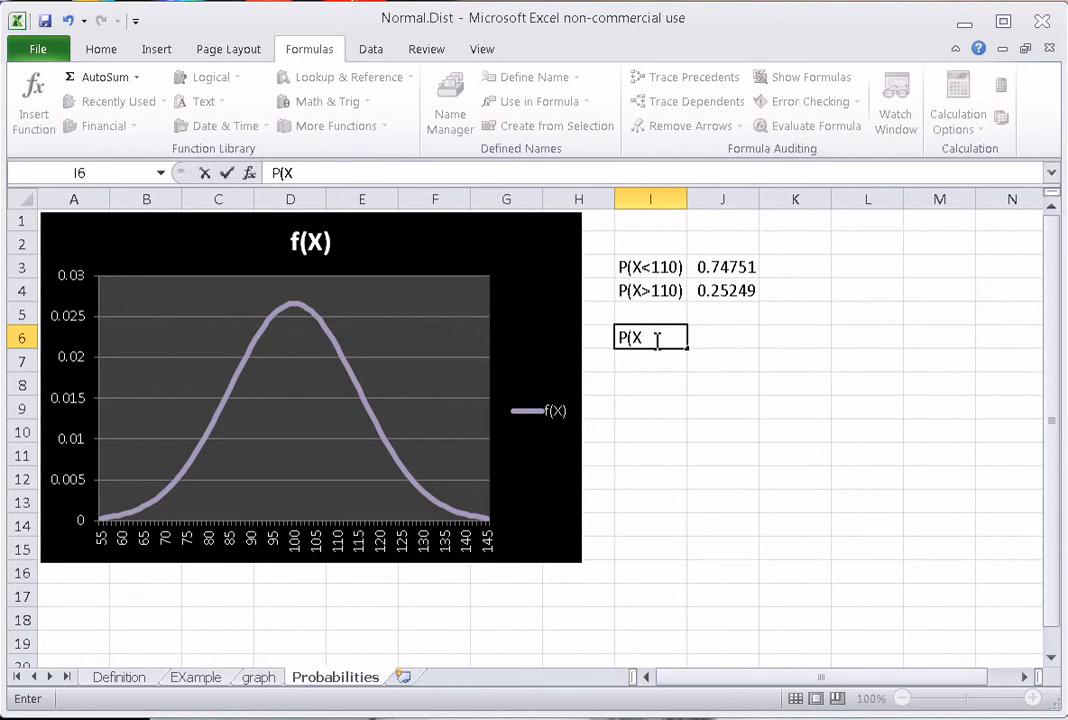
{"action": "type", "text": ">"}
{"action": "type", "text": "=="}
{"action": "key", "text": "BackSpace"}
{"action": "type", "text": "110)"}
{"action": "key", "text": "Tab"}
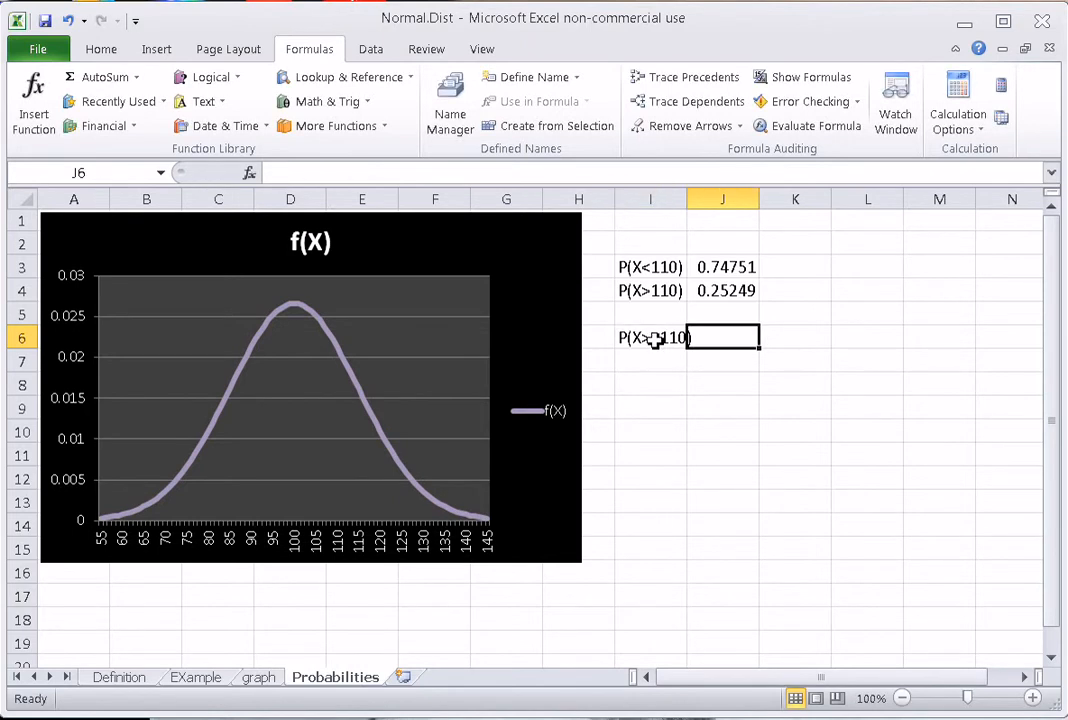
{"action": "double_click", "coordinate": [688, 200]}
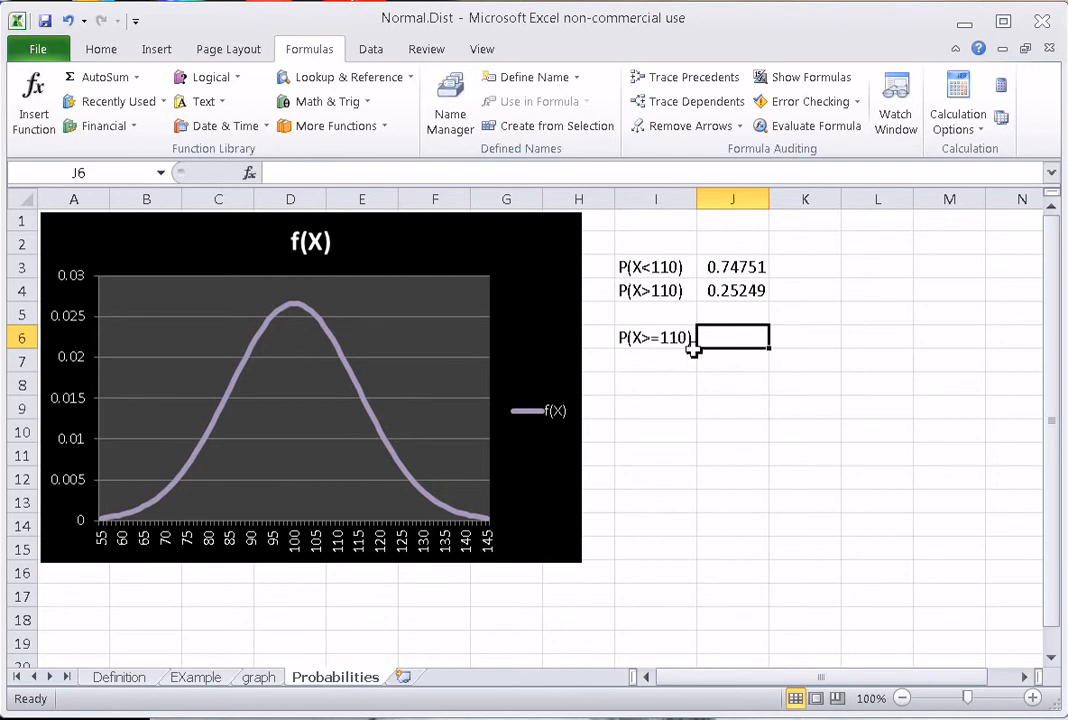
- Enter the probability label P(X=110) in cell I7 and its probability 0 in cell J7
{"action": "left_click", "coordinate": [647, 366]}
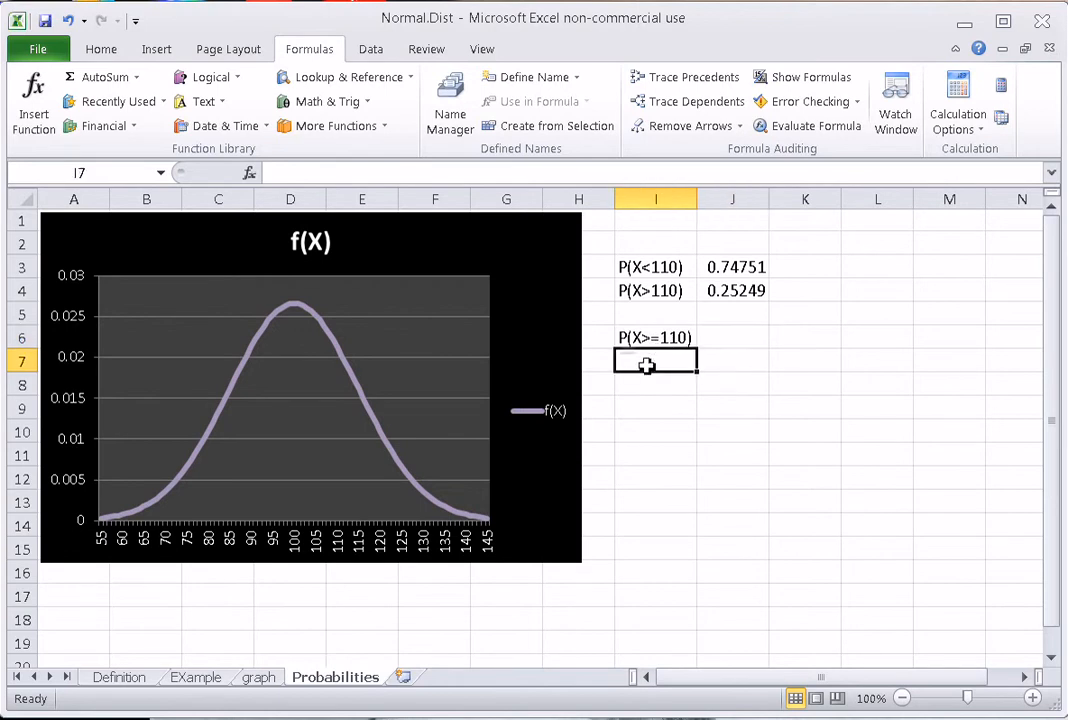
{"action": "type", "text": "P(X"}
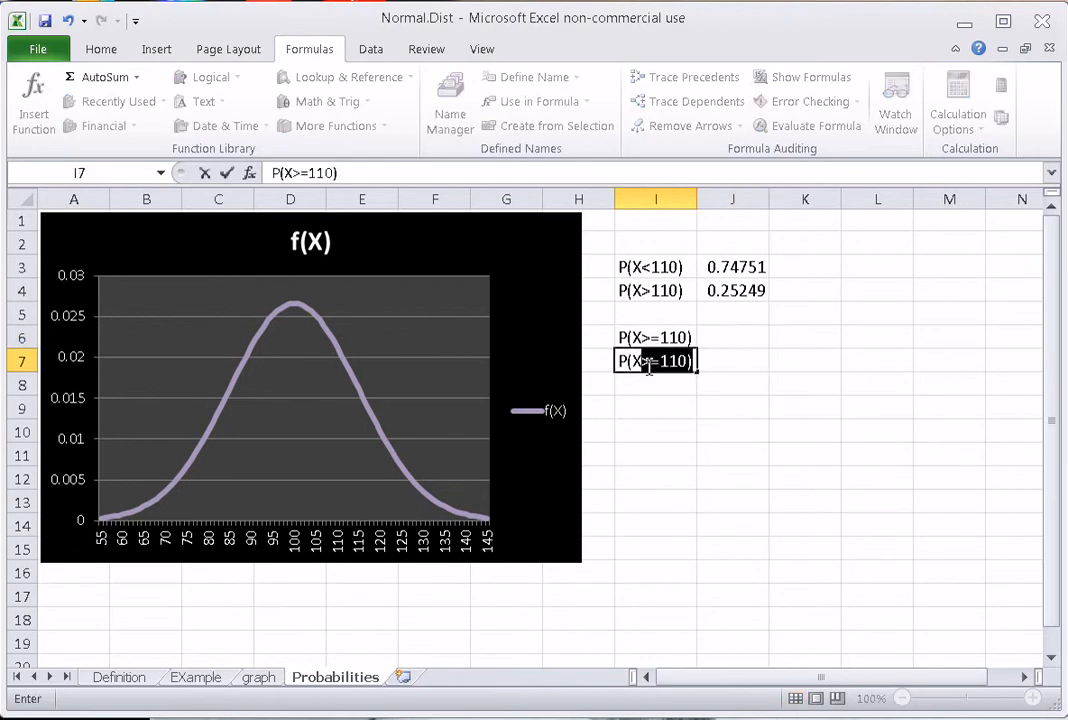
{"action": "type", "text": "+110)"}
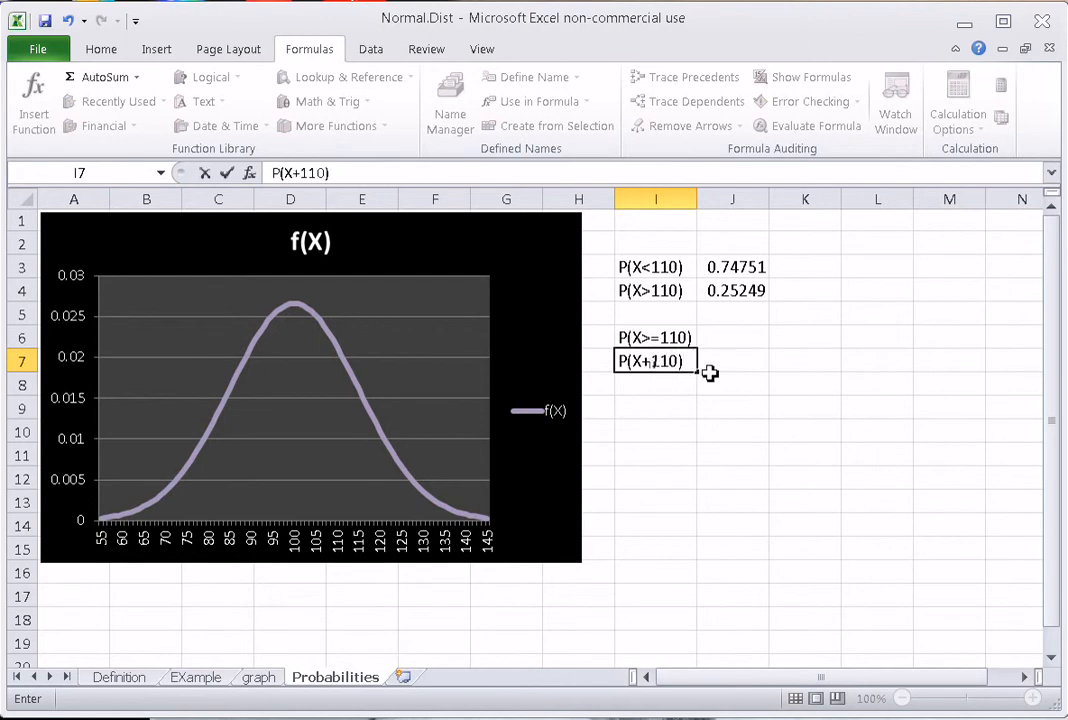
{"action": "left_click", "coordinate": [653, 362]}
{"action": "key", "text": "BackSpace"}
{"action": "type", "text": "="}
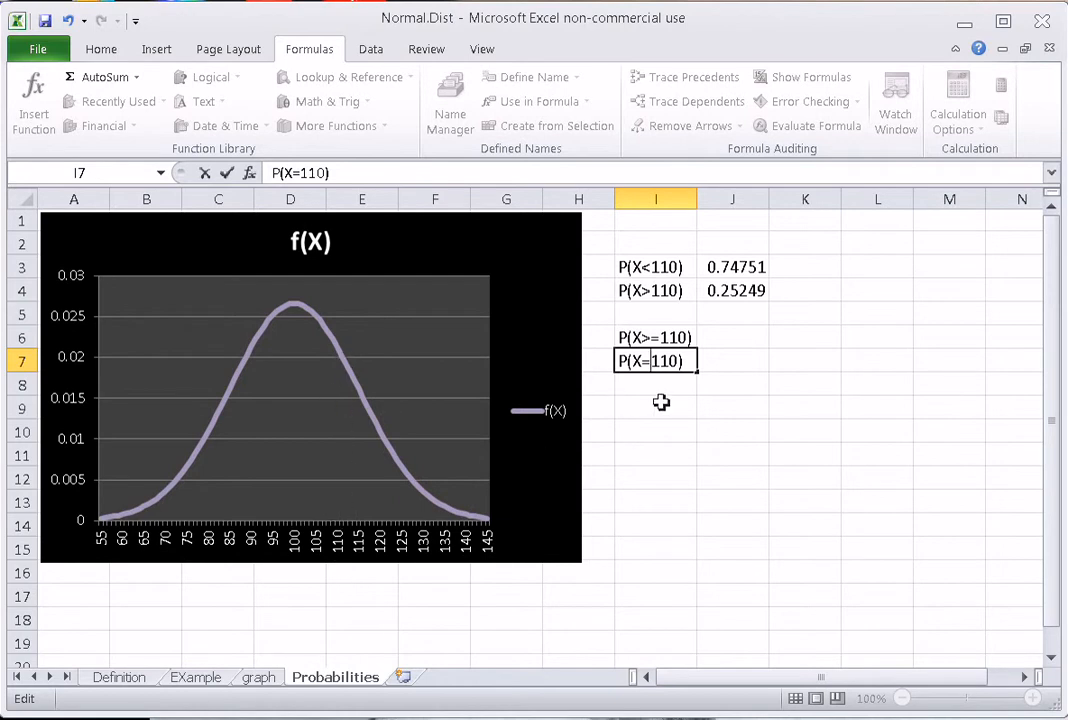
{"action": "left_click", "coordinate": [741, 367]}
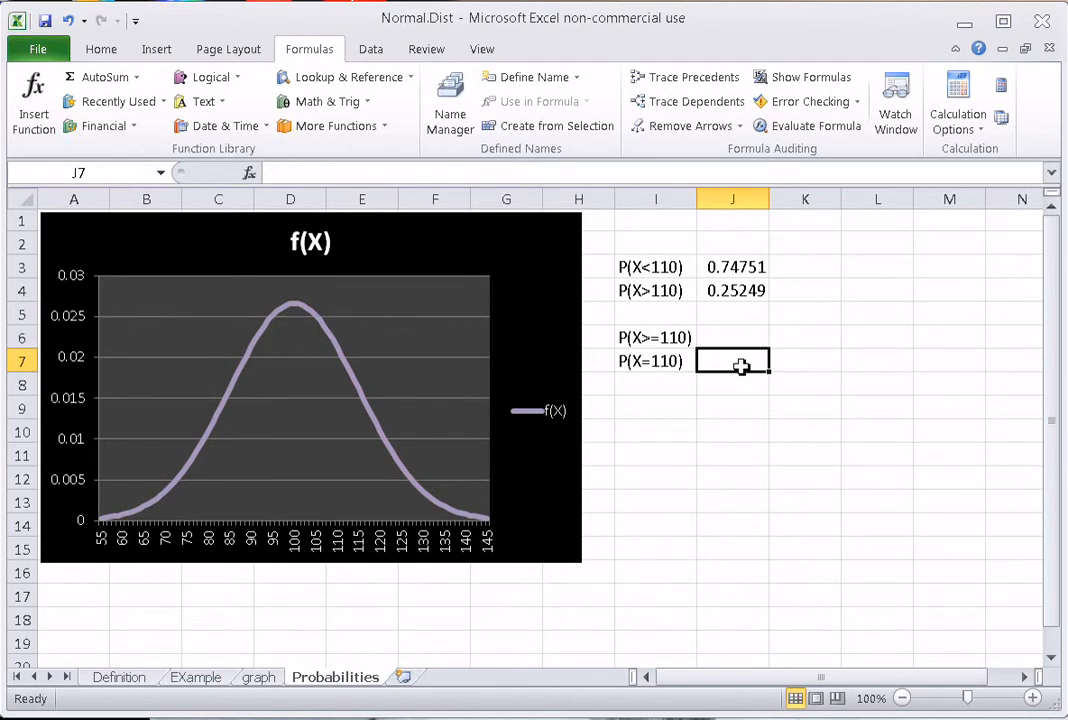
{"action": "type", "text": "0"}
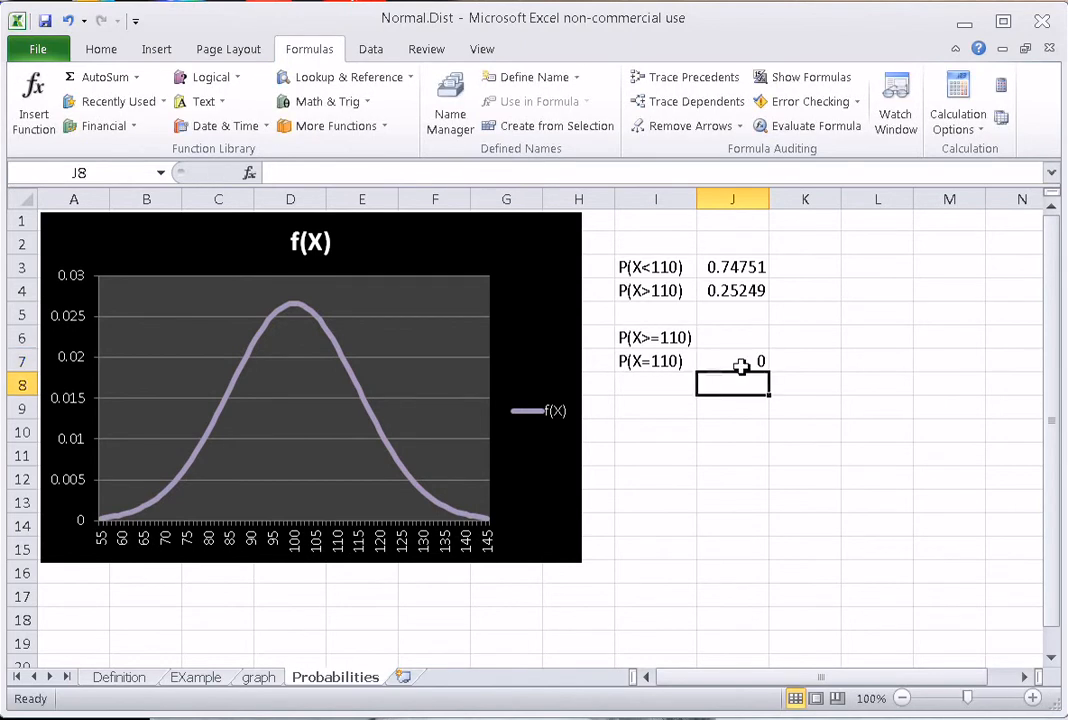
- Try to copy the P(X>110) formula from cell J4 into J6 for P(X>=110) and compare the two formulas
{"action": "left_click", "coordinate": [671, 340]}
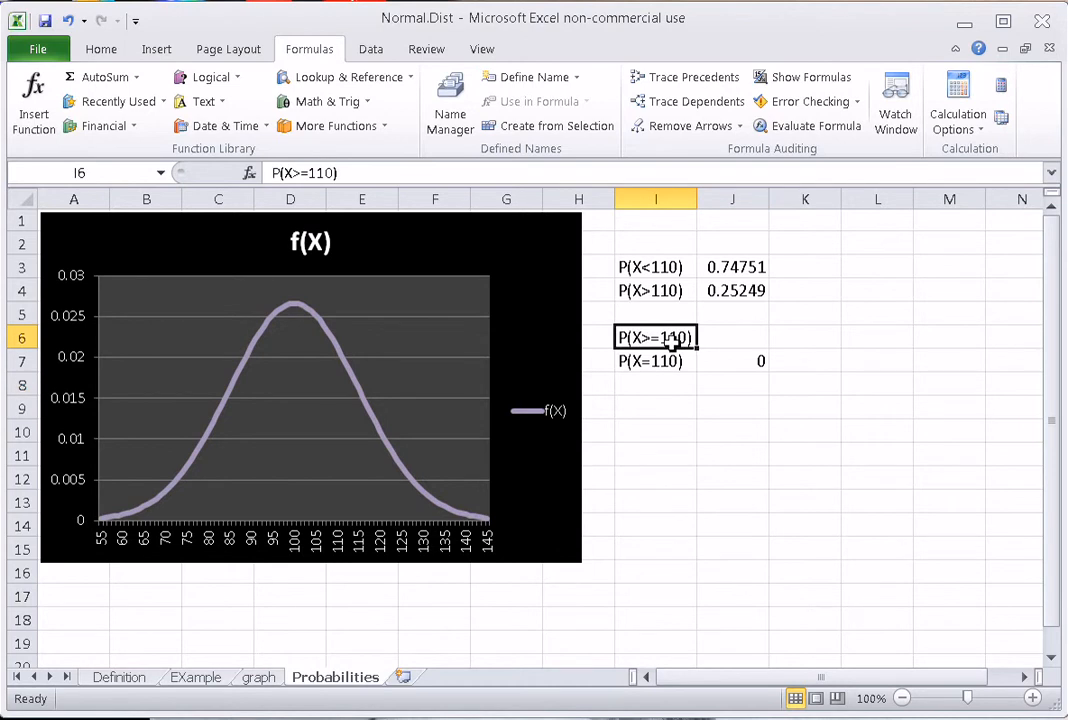
{"action": "left_click", "coordinate": [729, 343]}
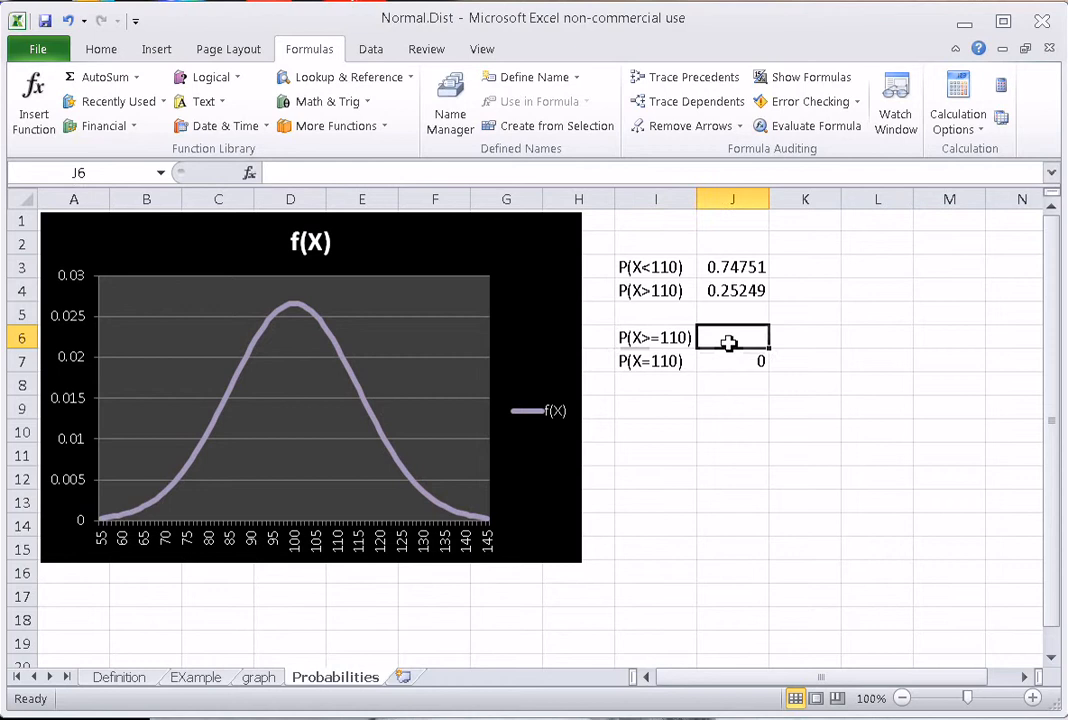
{"action": "left_click", "coordinate": [734, 291]}
{"action": "right_click", "coordinate": [734, 291]}
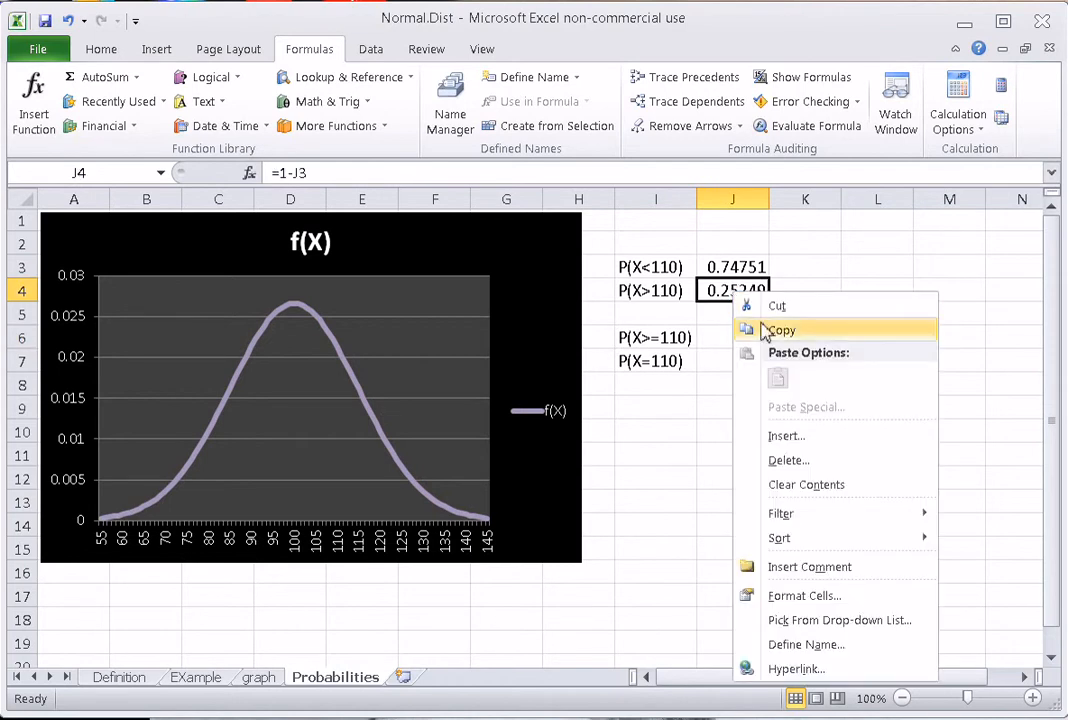
{"action": "left_click", "coordinate": [752, 330]}
{"action": "left_click", "coordinate": [735, 342]}
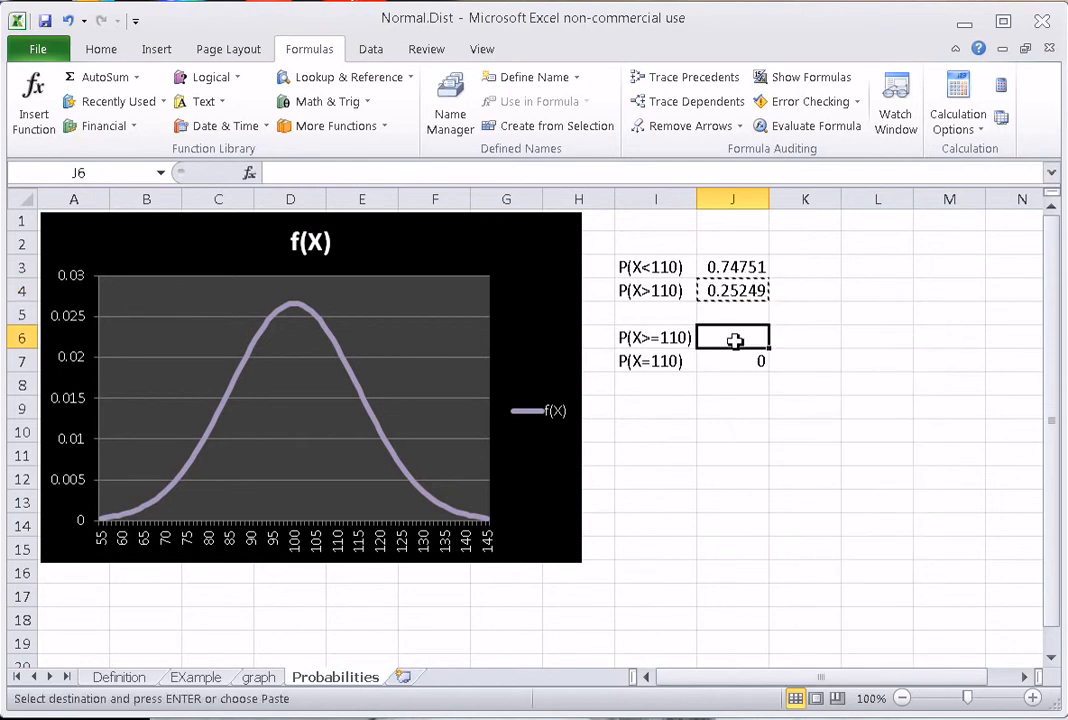
{"action": "key", "text": "ctrl+v"}
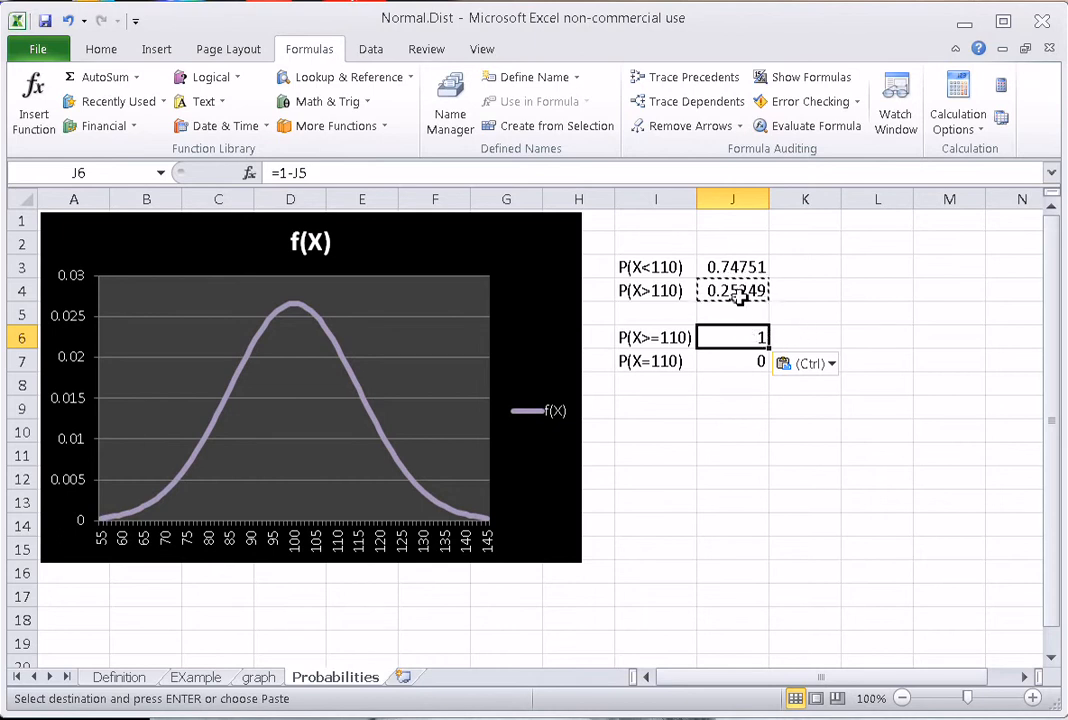
{"action": "right_click", "coordinate": [740, 299]}
{"action": "left_click", "coordinate": [787, 335]}
{"action": "left_click", "coordinate": [737, 340]}
{"action": "key", "text": "ctrl+v"}
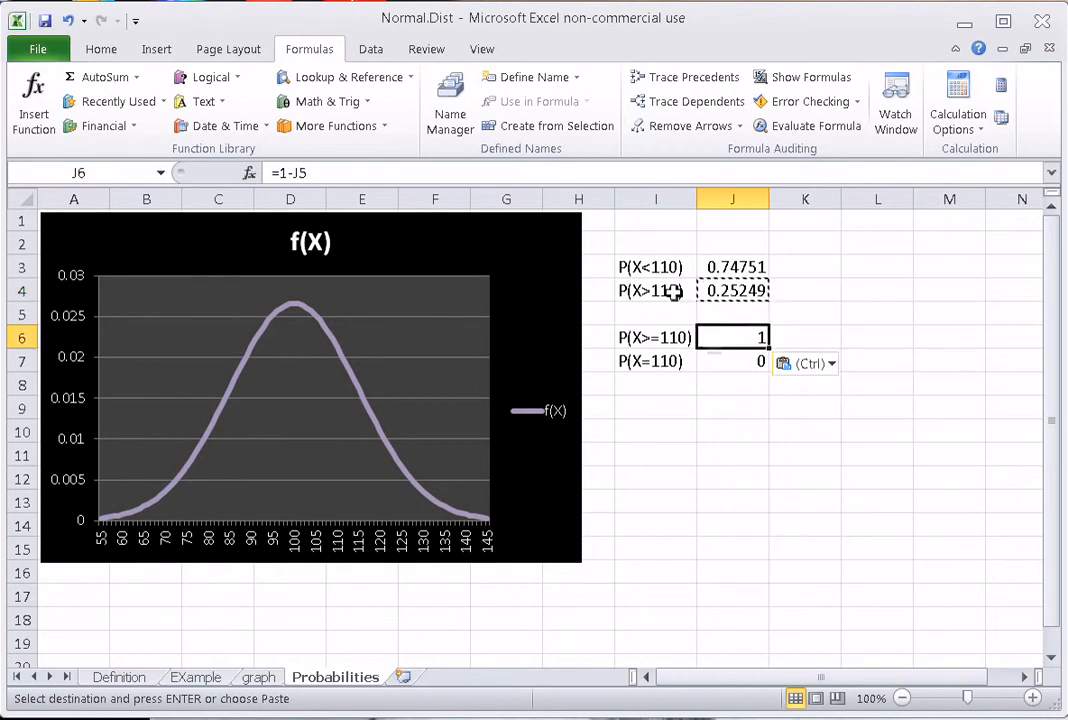
{"action": "left_click", "coordinate": [726, 292]}
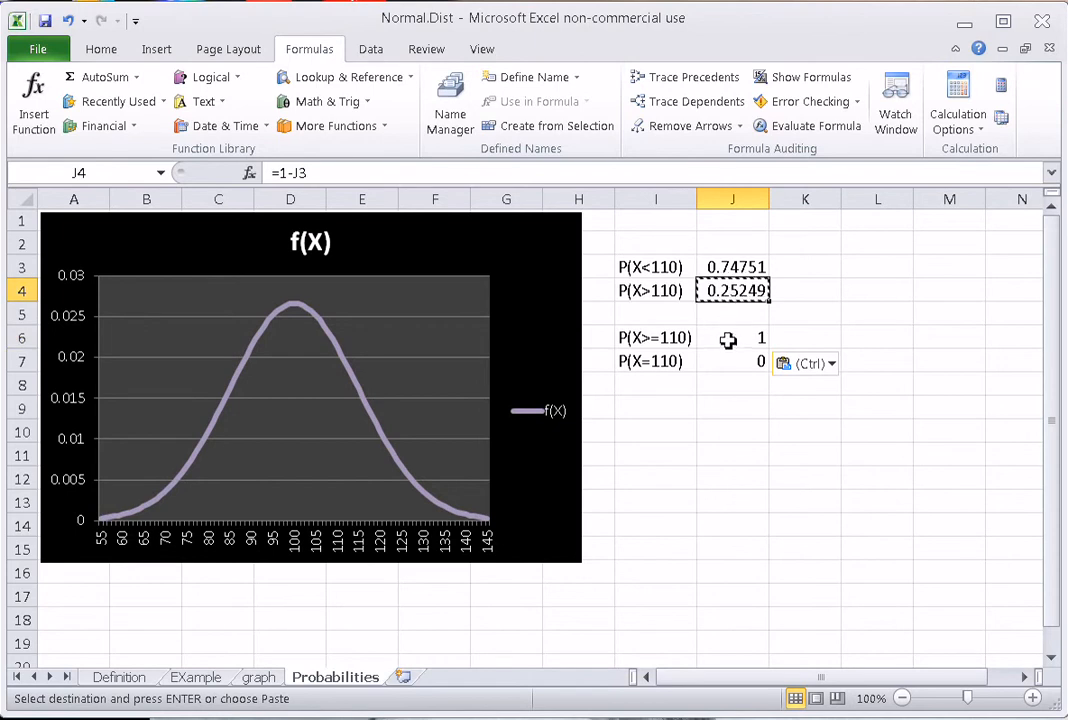
{"action": "left_click", "coordinate": [727, 339]}
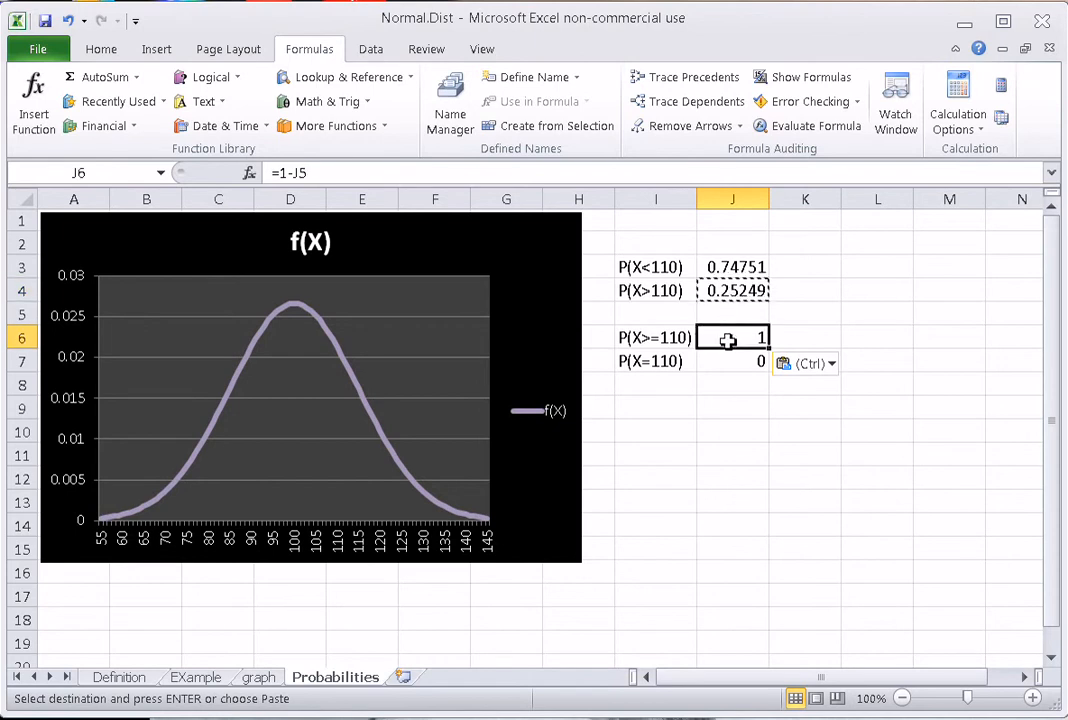
{"action": "left_click", "coordinate": [724, 290]}
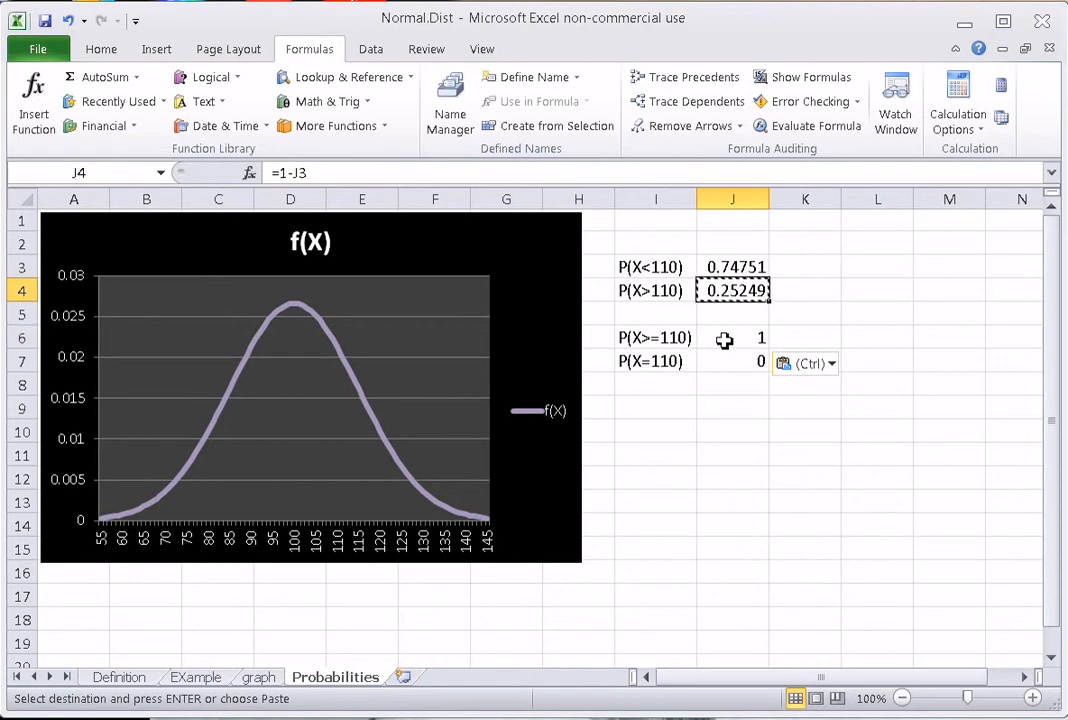
{"action": "left_click", "coordinate": [724, 339]}
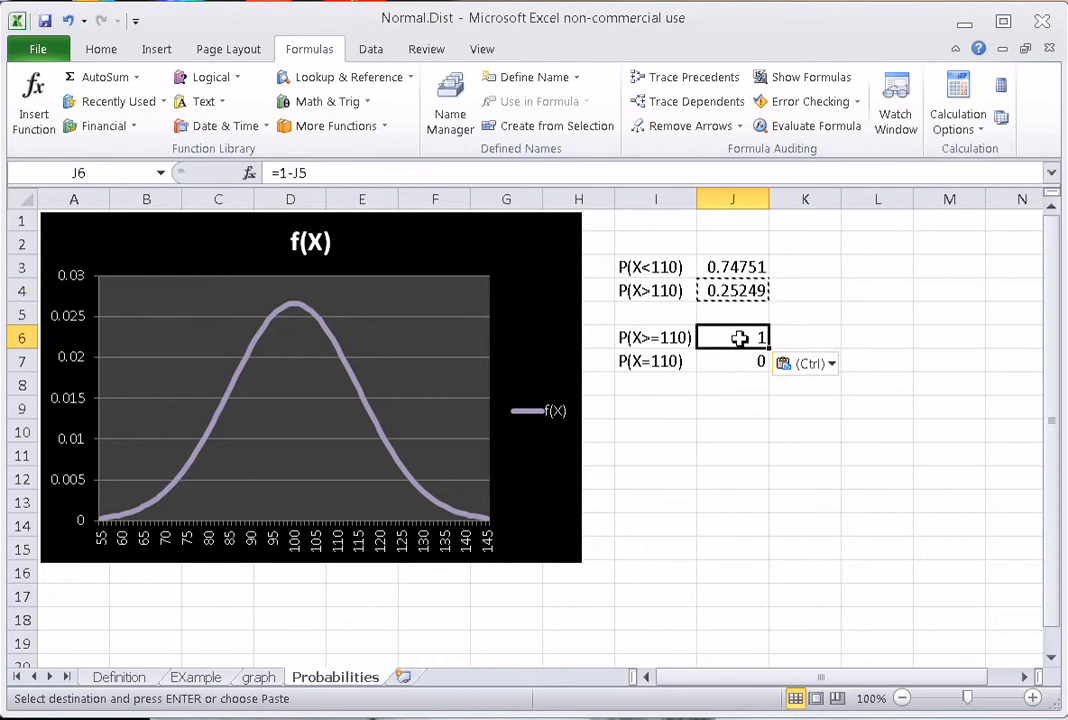
{"action": "left_click", "coordinate": [806, 296]}
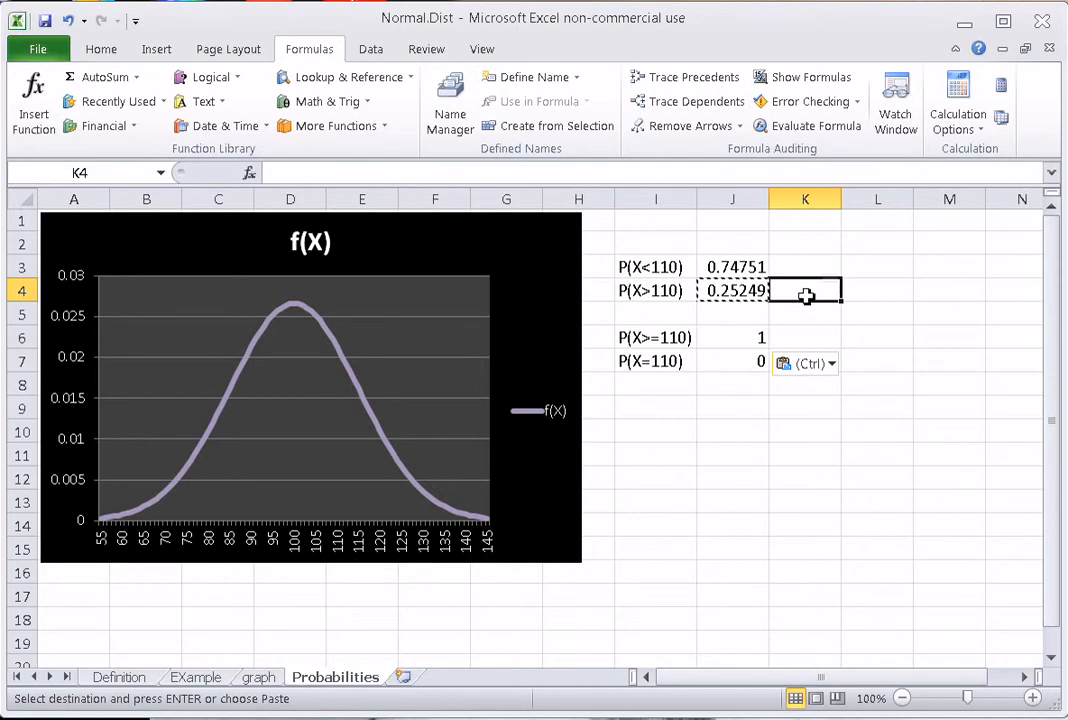
{"action": "key", "text": "Return"}
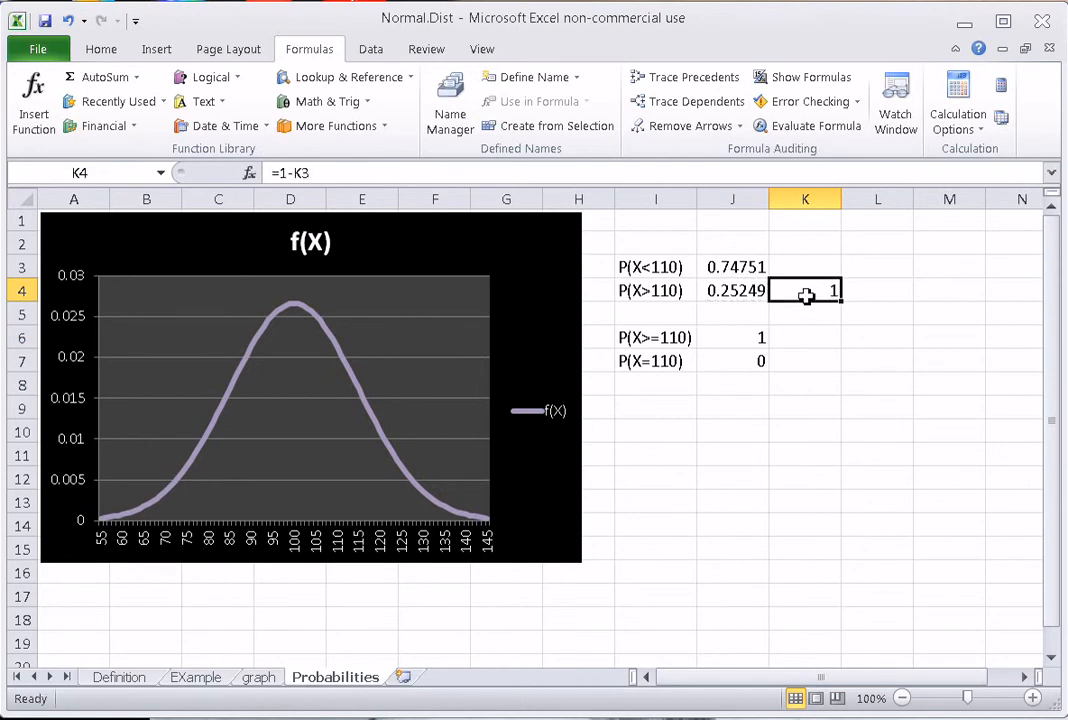
{"action": "key", "text": "Delete"}
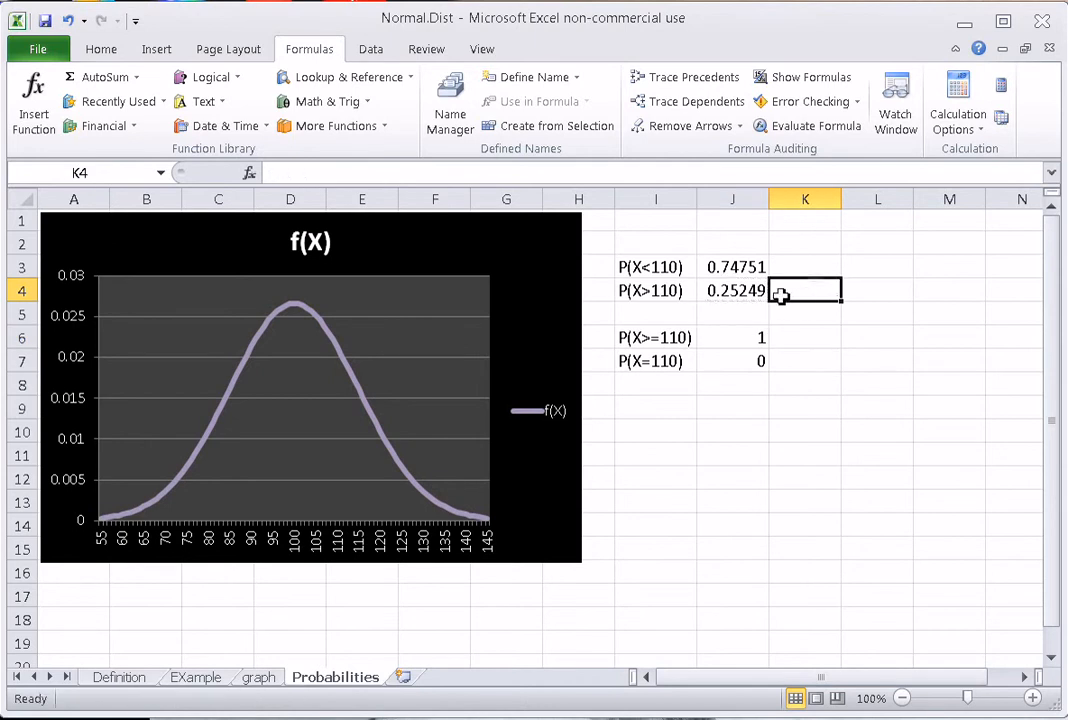
- Enter .25249 in cell J6 as P(X>=110) and compare it with the P(X>110) and P(X=110) values
{"action": "left_click", "coordinate": [727, 345]}
{"action": "type", "text": ".25249"}
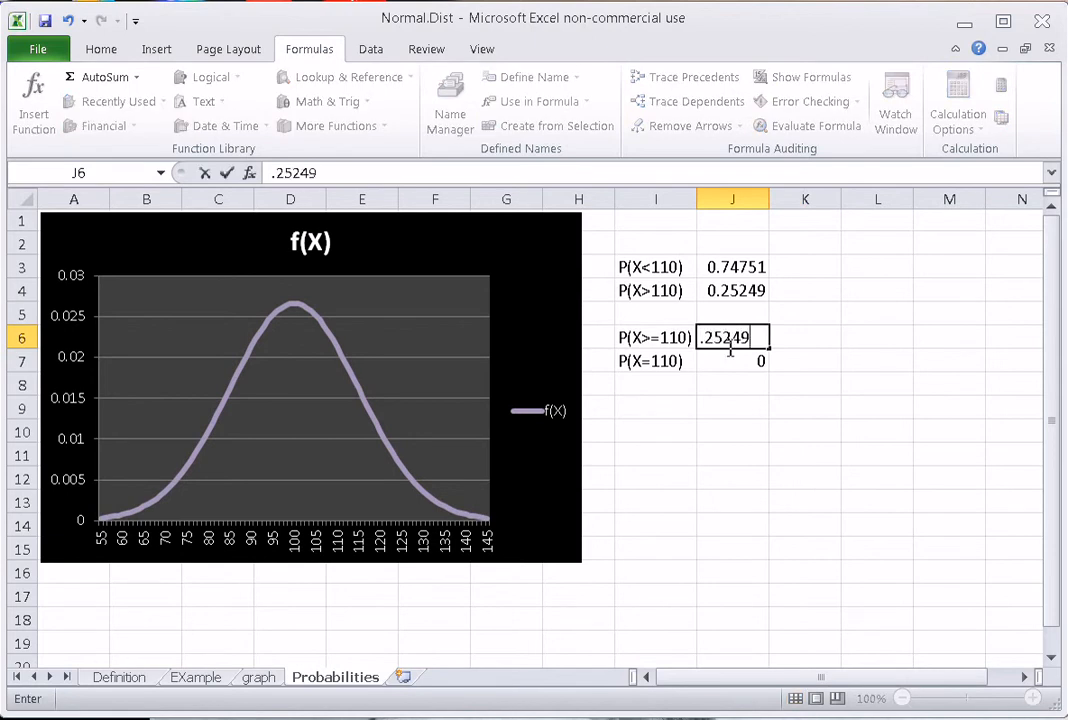
{"action": "key", "text": "Return"}
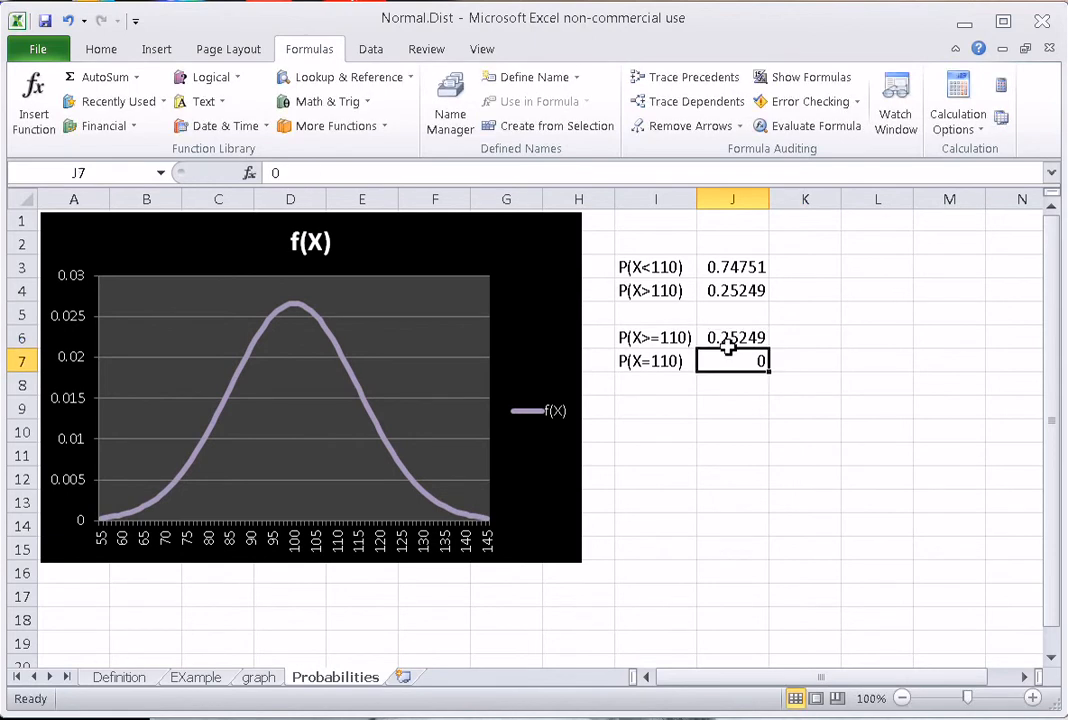
{"action": "left_click", "coordinate": [727, 346]}
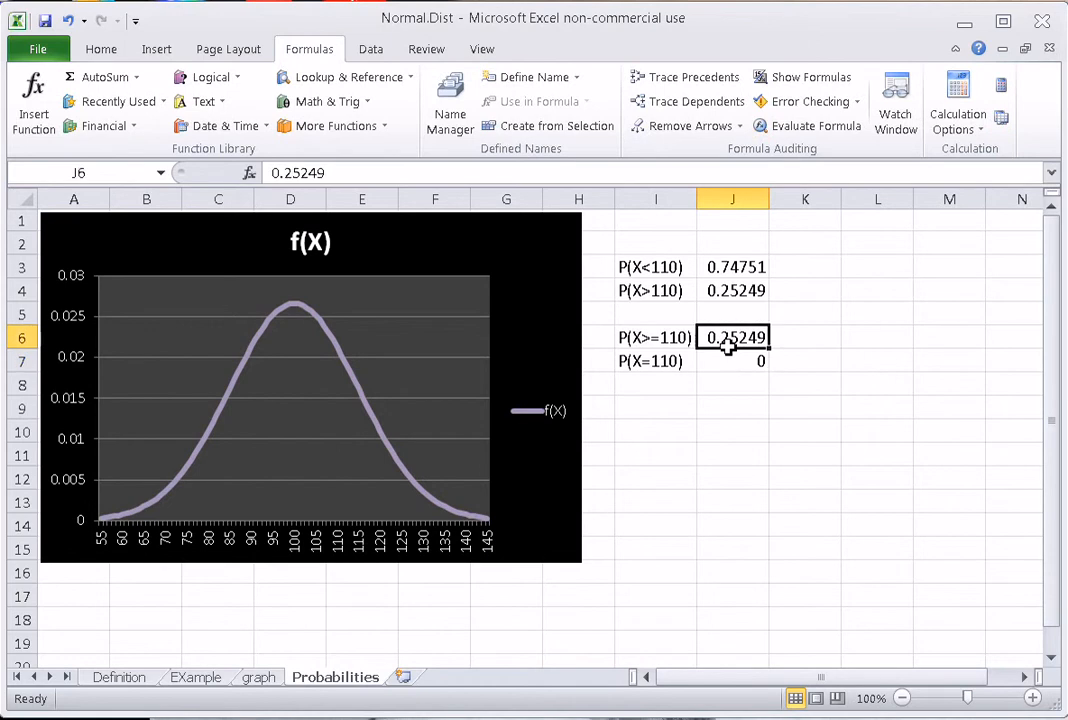
{"action": "left_click", "coordinate": [737, 290]}
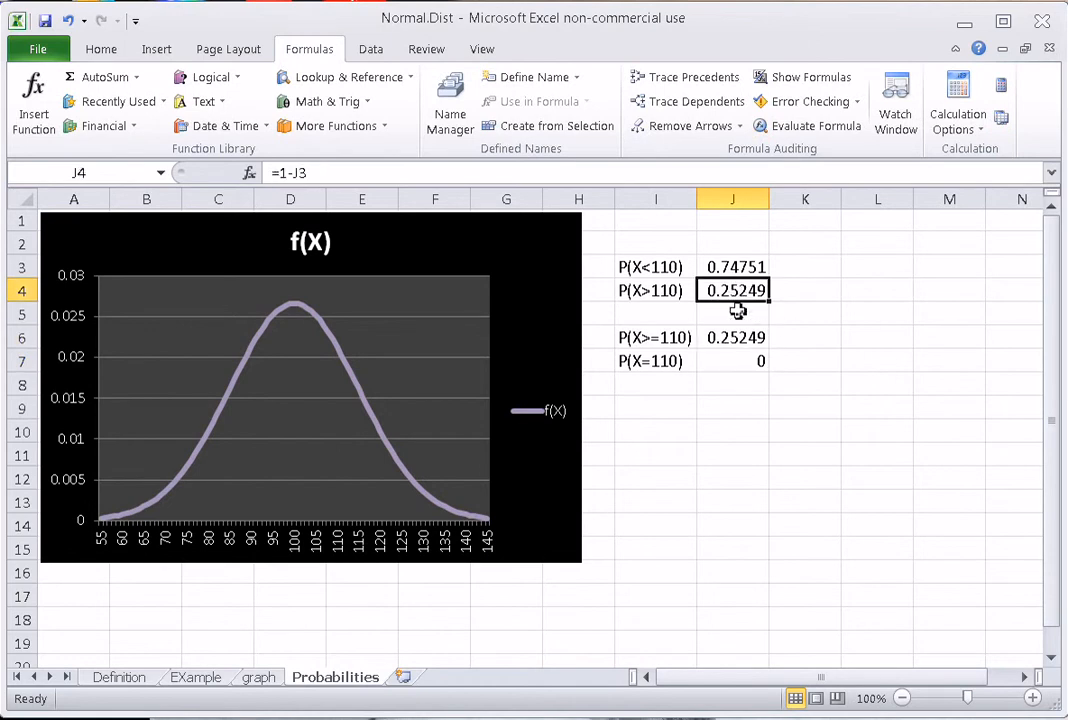
{"action": "left_click", "coordinate": [740, 341]}
{"action": "left_click", "coordinate": [741, 361]}
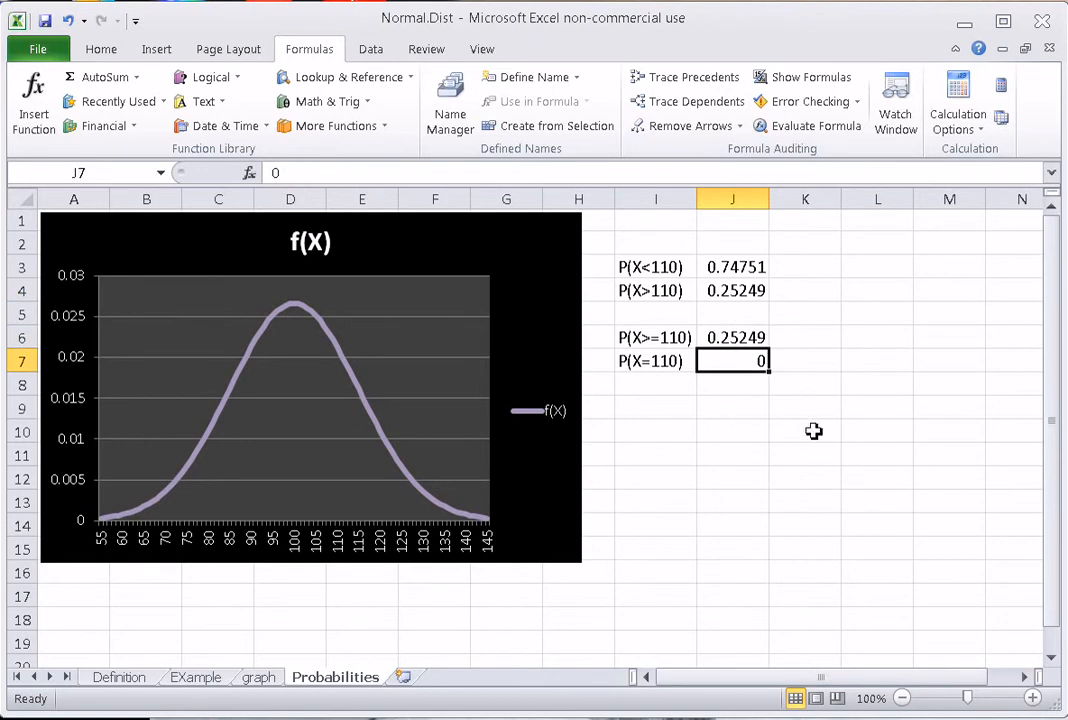
- On the Definition sheet, enter "continuous probability distribution" in cell A6 below the probability density function note
{"action": "left_click", "coordinate": [120, 678]}
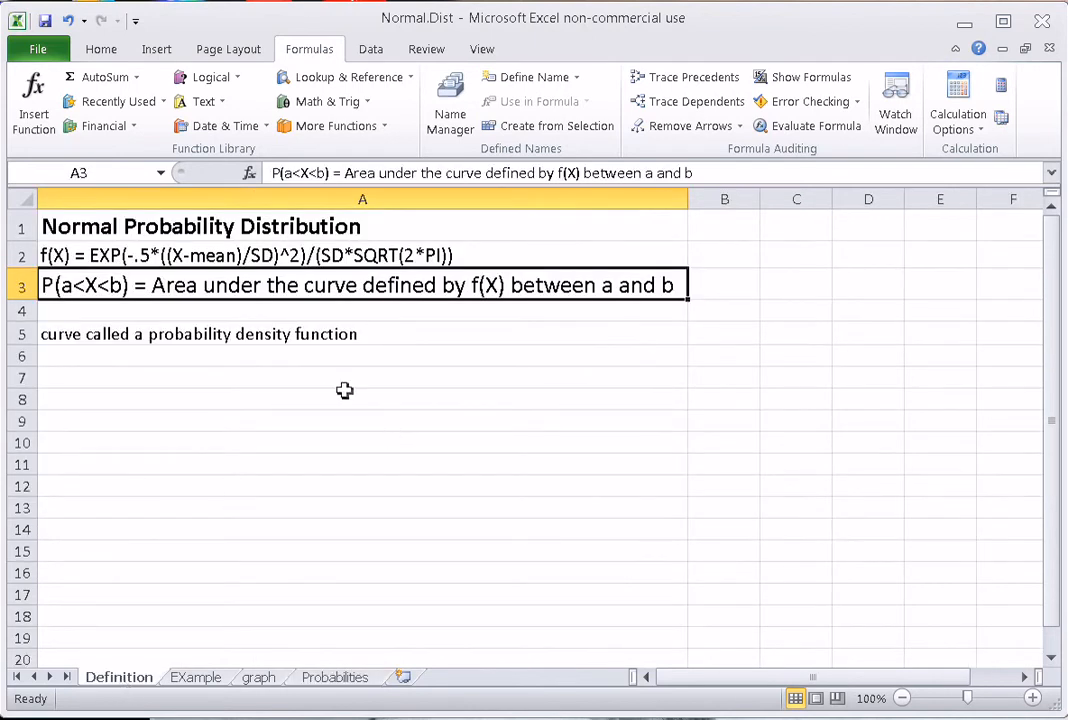
{"action": "left_click", "coordinate": [328, 335]}
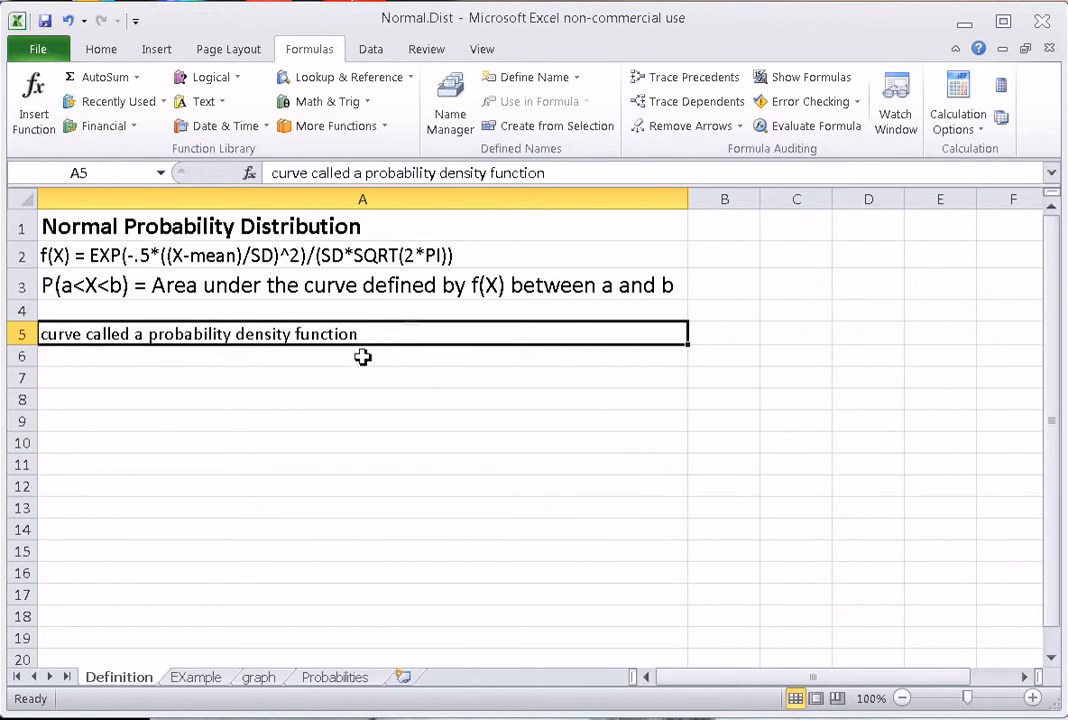
{"action": "left_click", "coordinate": [302, 358]}
{"action": "type", "text": "continuous probabi"}
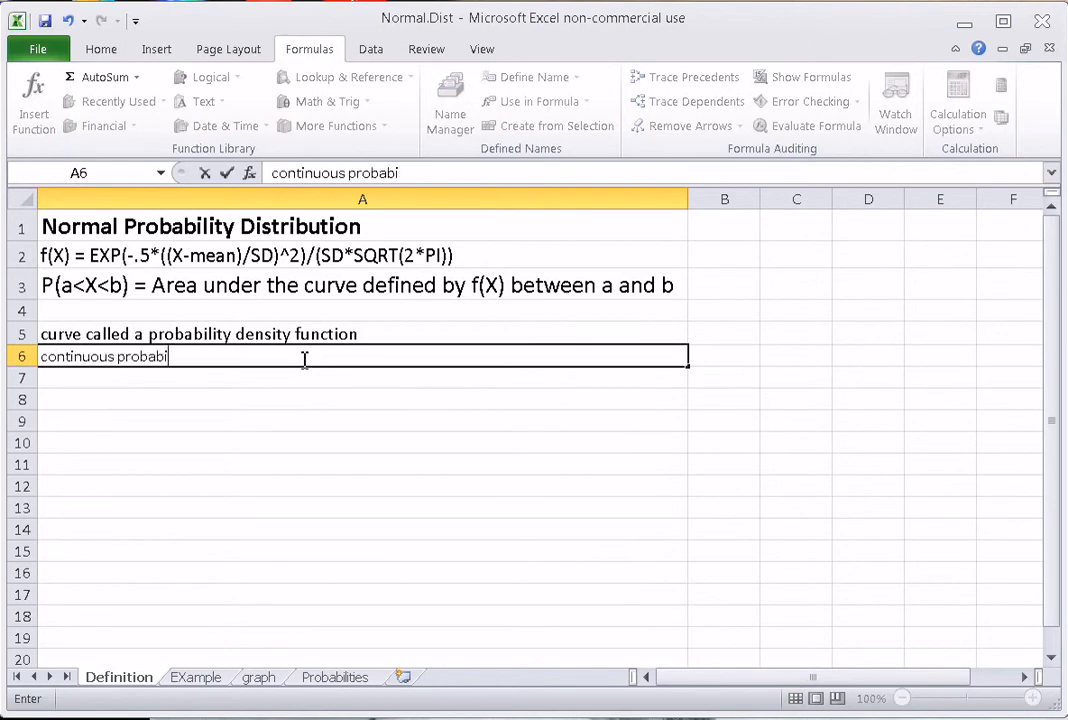
{"action": "type", "text": "lity distributio"}
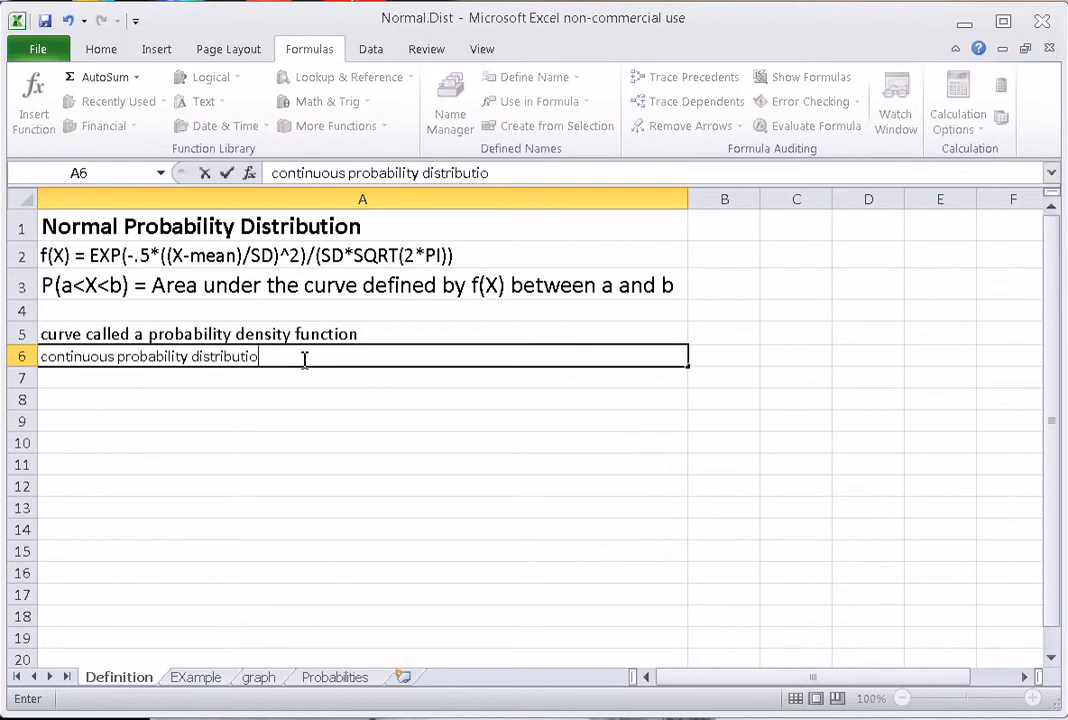
{"action": "type", "text": "n"}
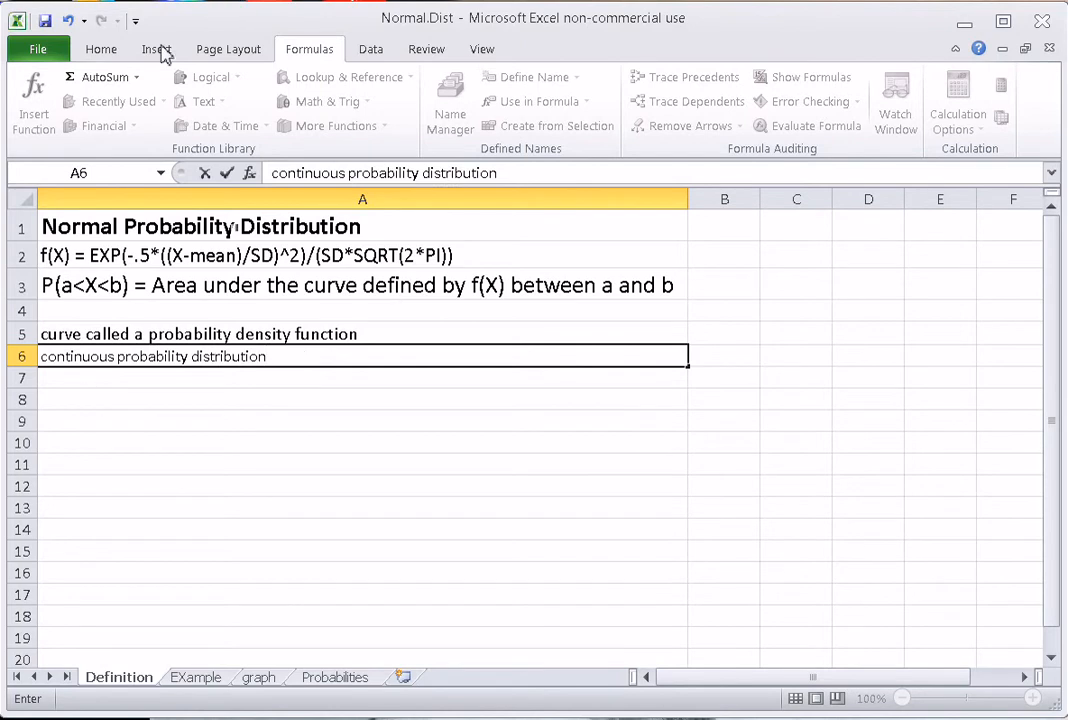
- Set the font size of the "continuous probability distribution" text in A6 to 12
{"action": "left_click", "coordinate": [99, 49]}
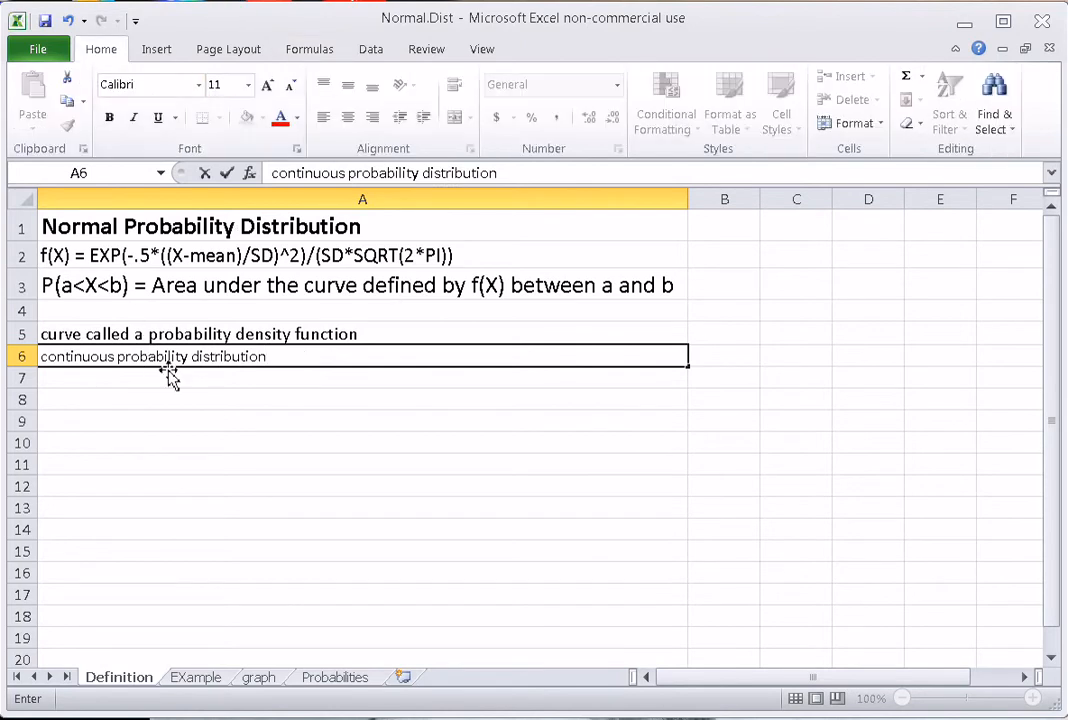
{"action": "left_click_drag", "start_coordinate": [41, 364], "coordinate": [274, 367]}
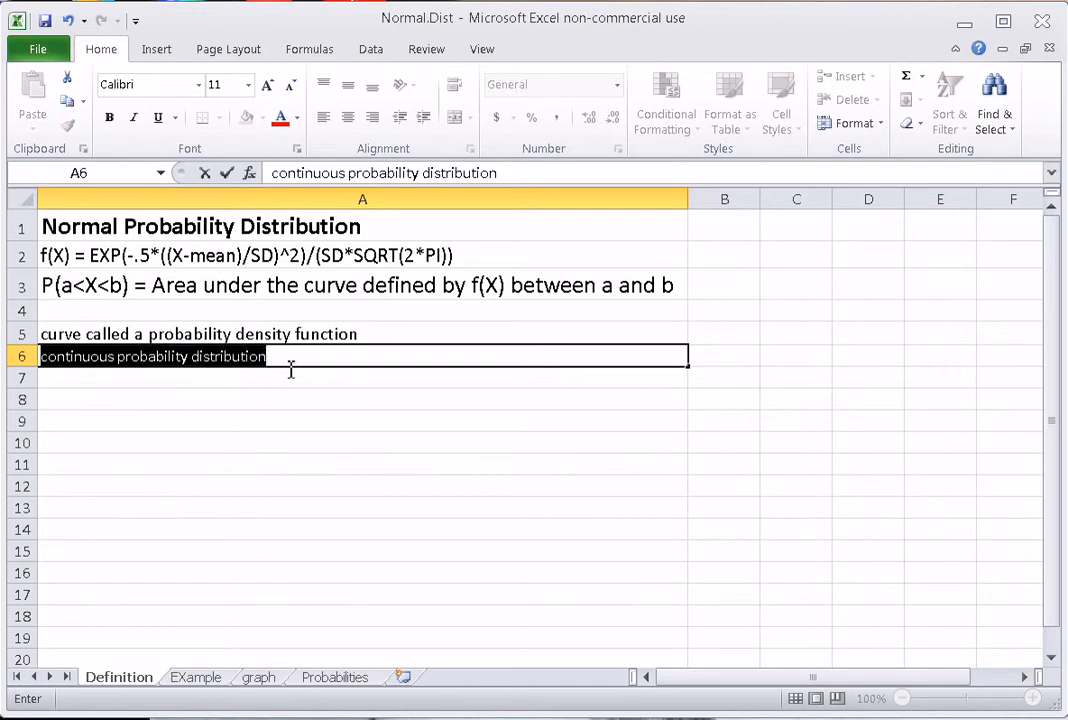
{"action": "left_click", "coordinate": [248, 85]}
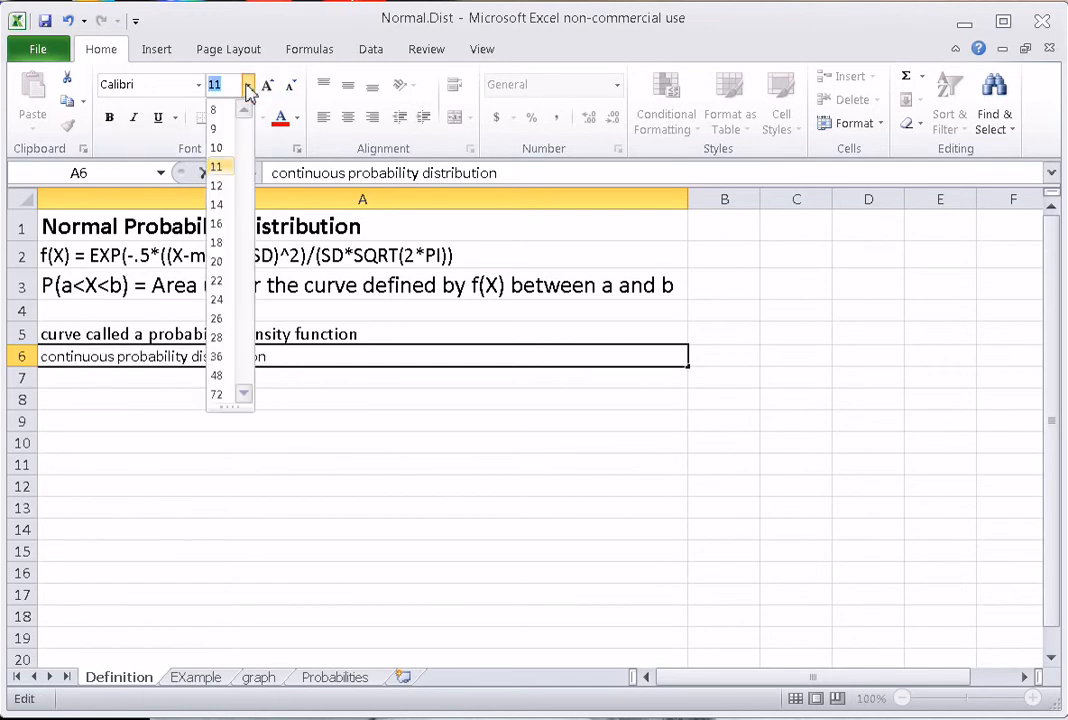
{"action": "left_click", "coordinate": [238, 186]}
{"action": "left_click", "coordinate": [203, 427]}
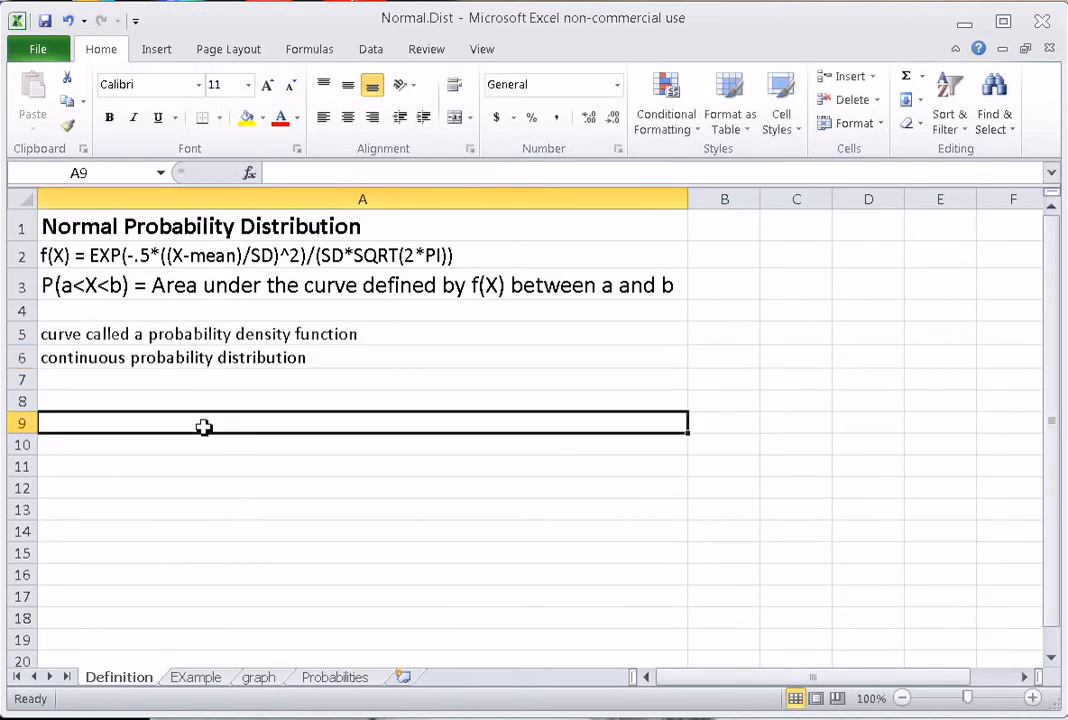
- Review the title, f(X) formula and area-under-the-curve definition on the Definition sheet alongside the curve on the graph sheet
{"action": "left_click", "coordinate": [79, 338]}
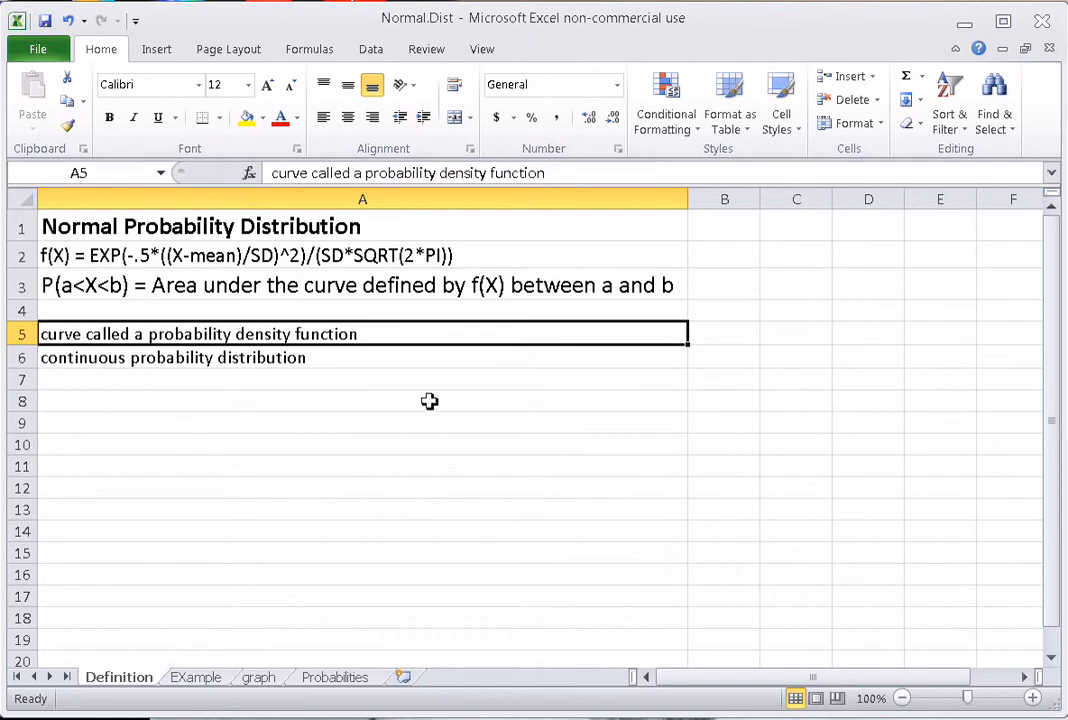
{"action": "left_click", "coordinate": [335, 224]}
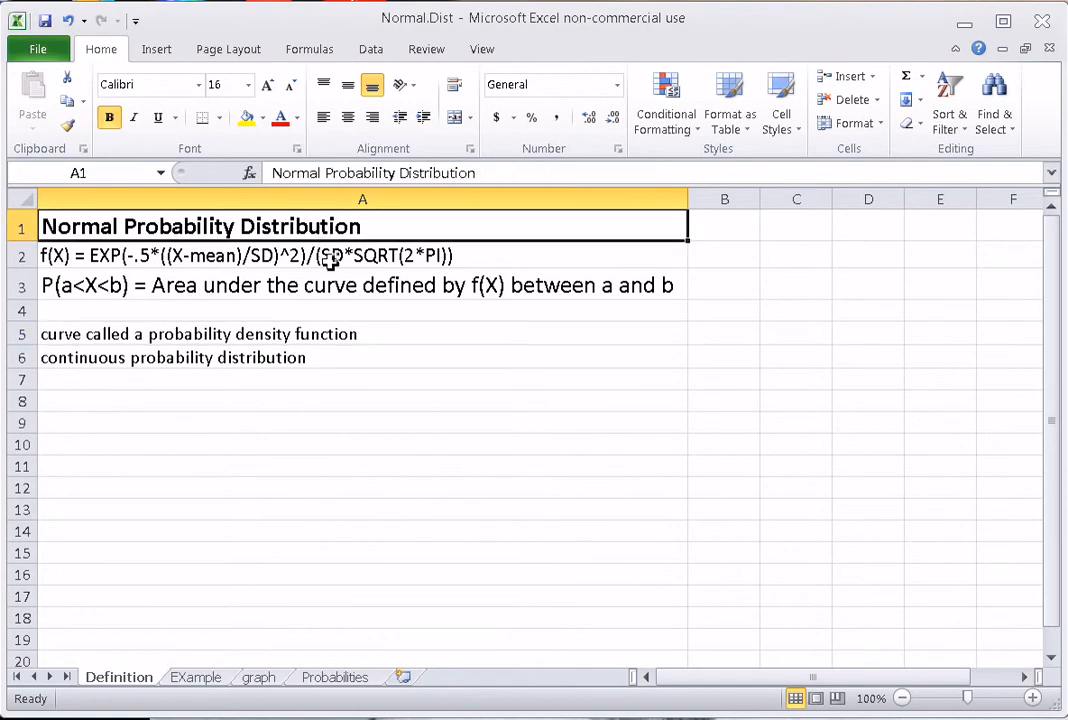
{"action": "left_click", "coordinate": [337, 255]}
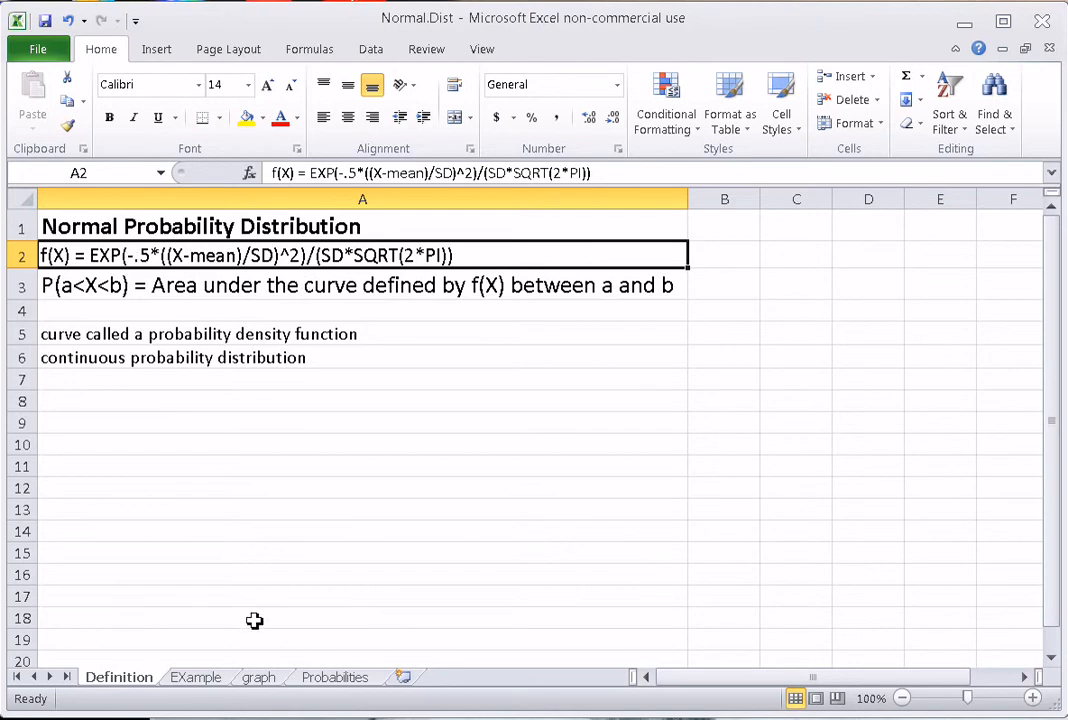
{"action": "left_click", "coordinate": [259, 678]}
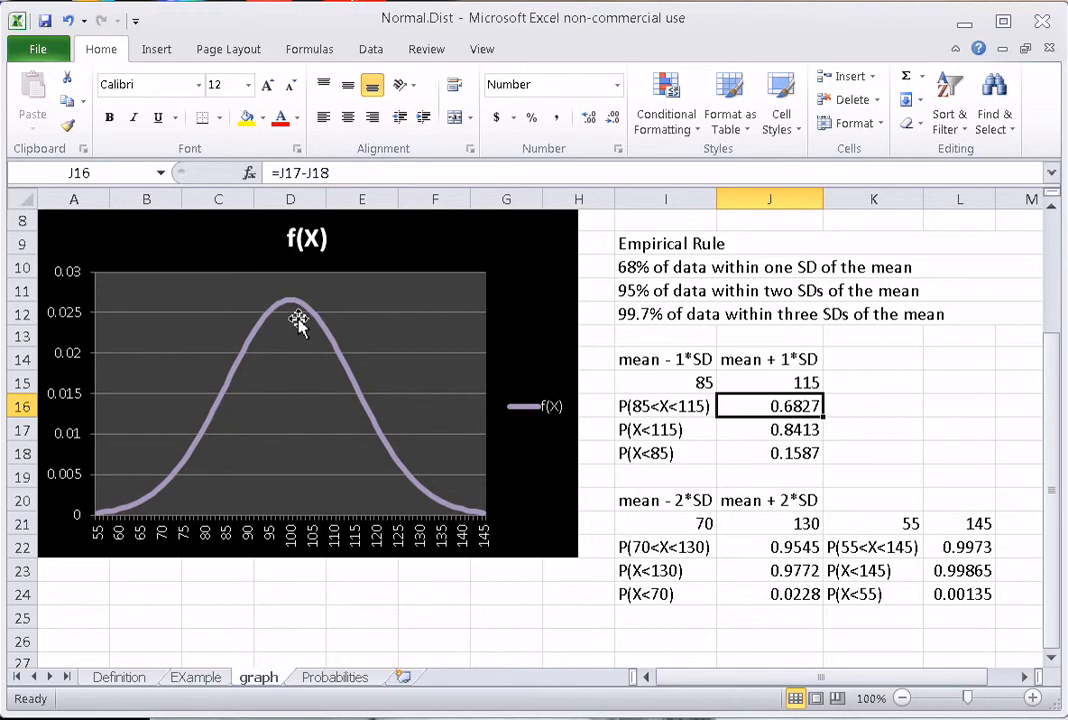
{"action": "left_click", "coordinate": [130, 680]}
{"action": "left_click", "coordinate": [205, 282]}
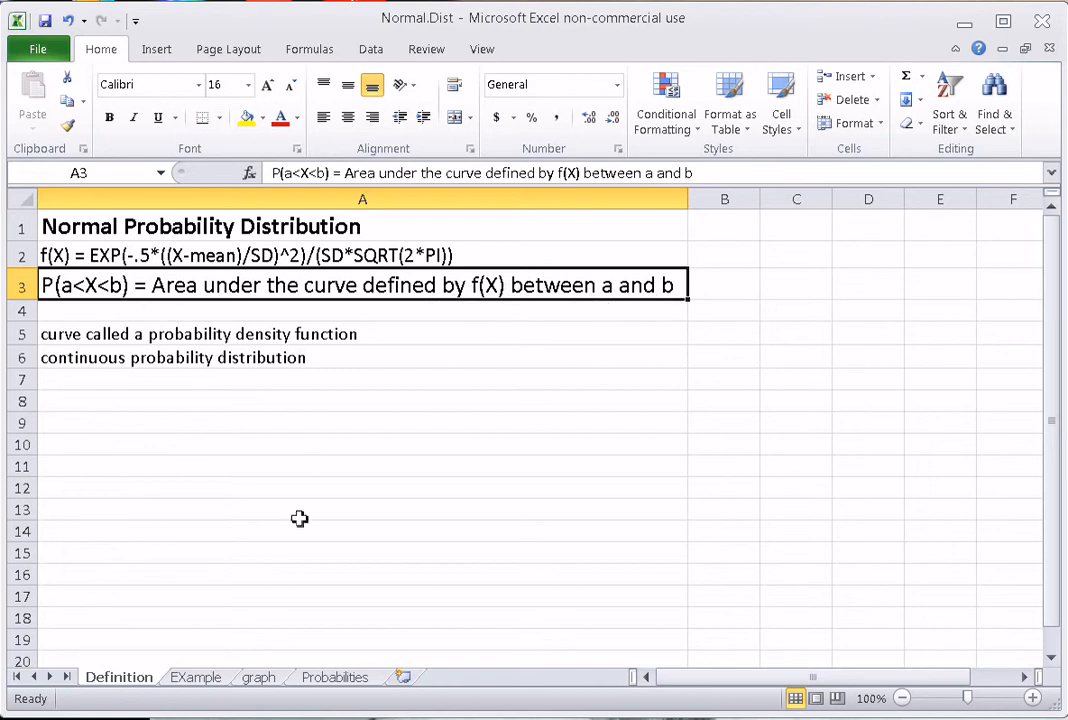
- Examine the bell curve on the EXample sheet and the P(X<115) formula under the empirical rule on the graph sheet
{"action": "left_click", "coordinate": [214, 682]}
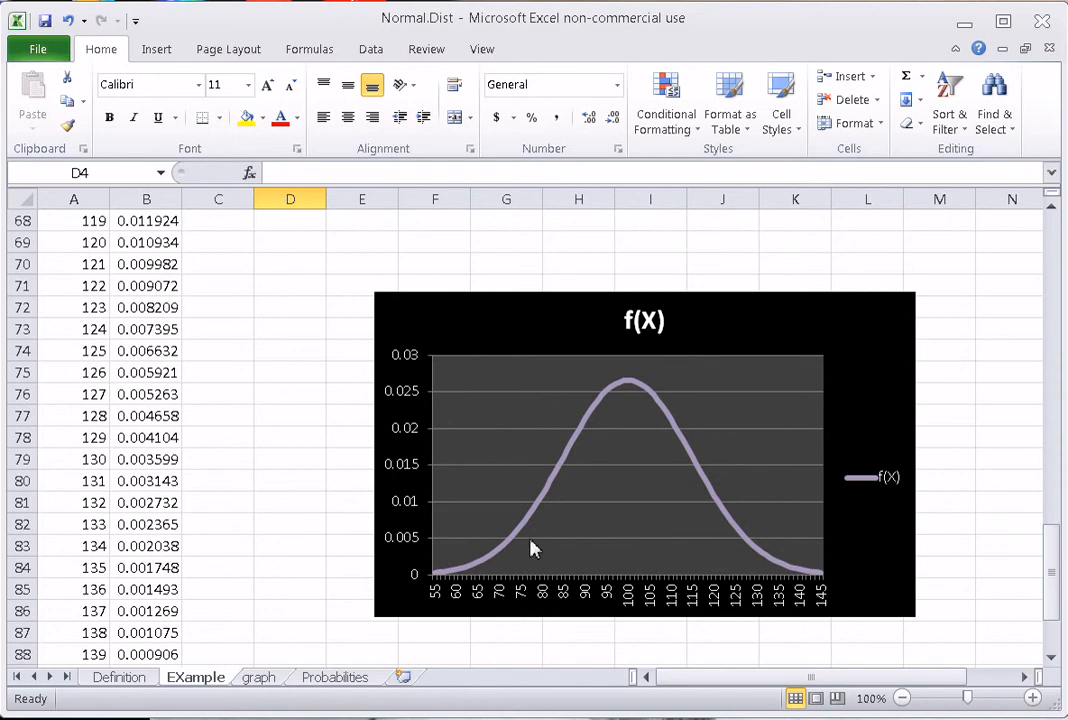
{"action": "left_click", "coordinate": [260, 679]}
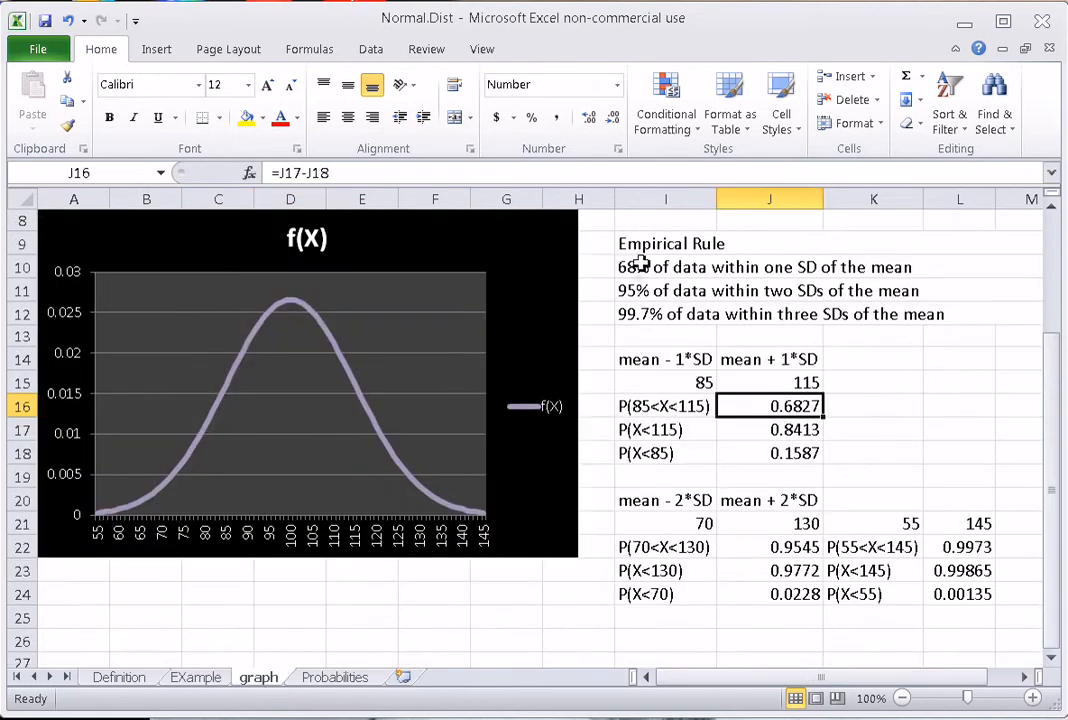
{"action": "left_click", "coordinate": [746, 429]}
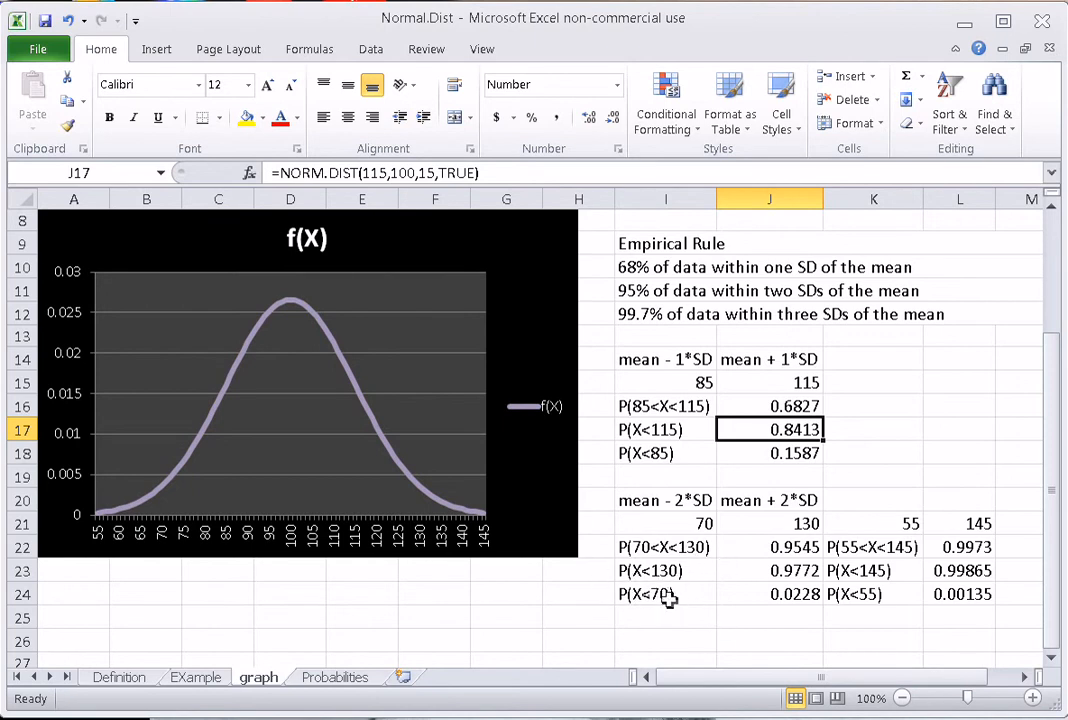
- Review the two-standard-deviation formulas on the graph sheet for P(70<X<130), P(X<130) and P(X<70)
{"action": "left_click", "coordinate": [800, 549]}
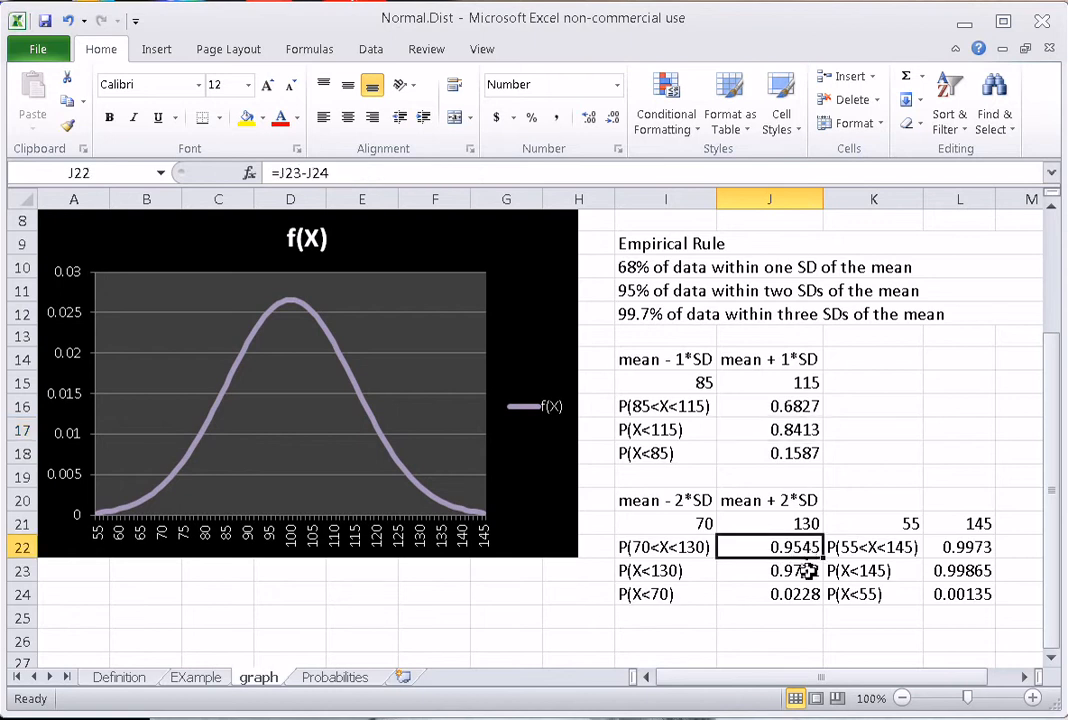
{"action": "left_click", "coordinate": [803, 571]}
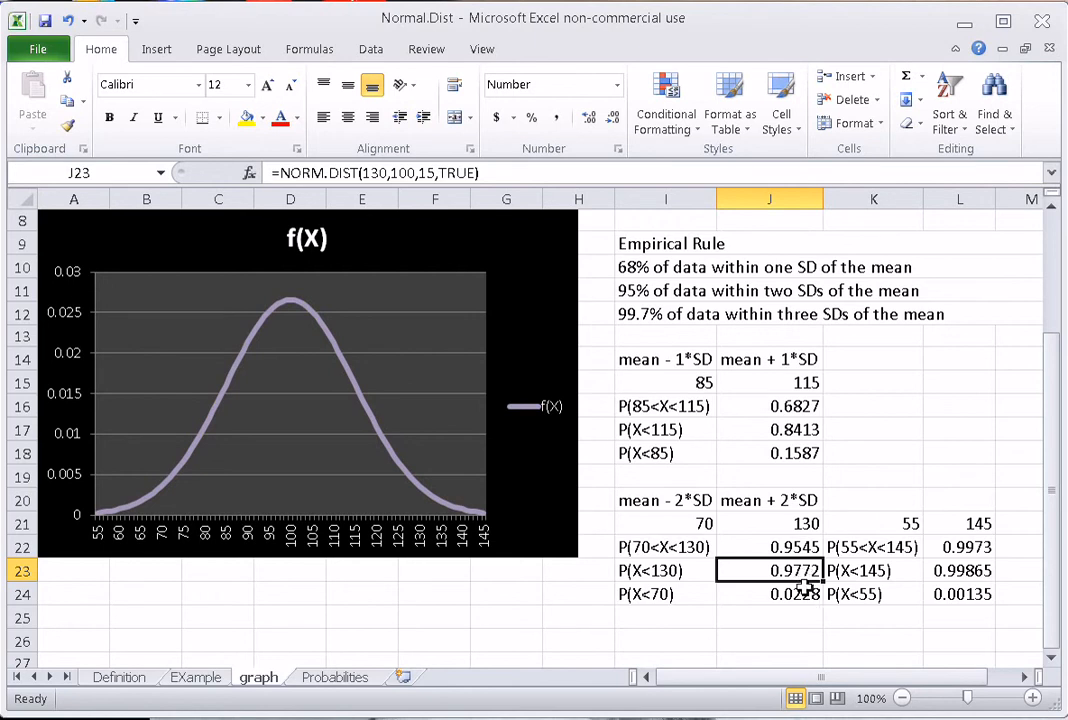
{"action": "left_click", "coordinate": [805, 594]}
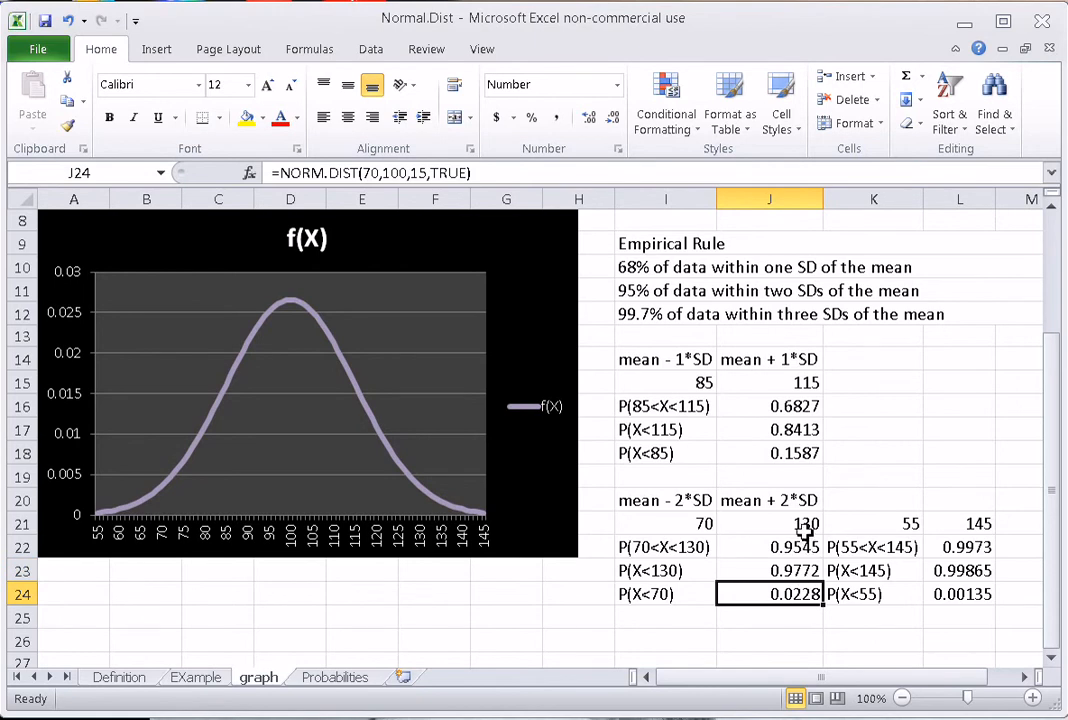
{"action": "left_click", "coordinate": [812, 545]}
- Examine the Probabilities sheet's formulas for P(X<110) and P(X>110), along with the P(X>=110) and P(X=110) entries
{"action": "left_click", "coordinate": [336, 677]}
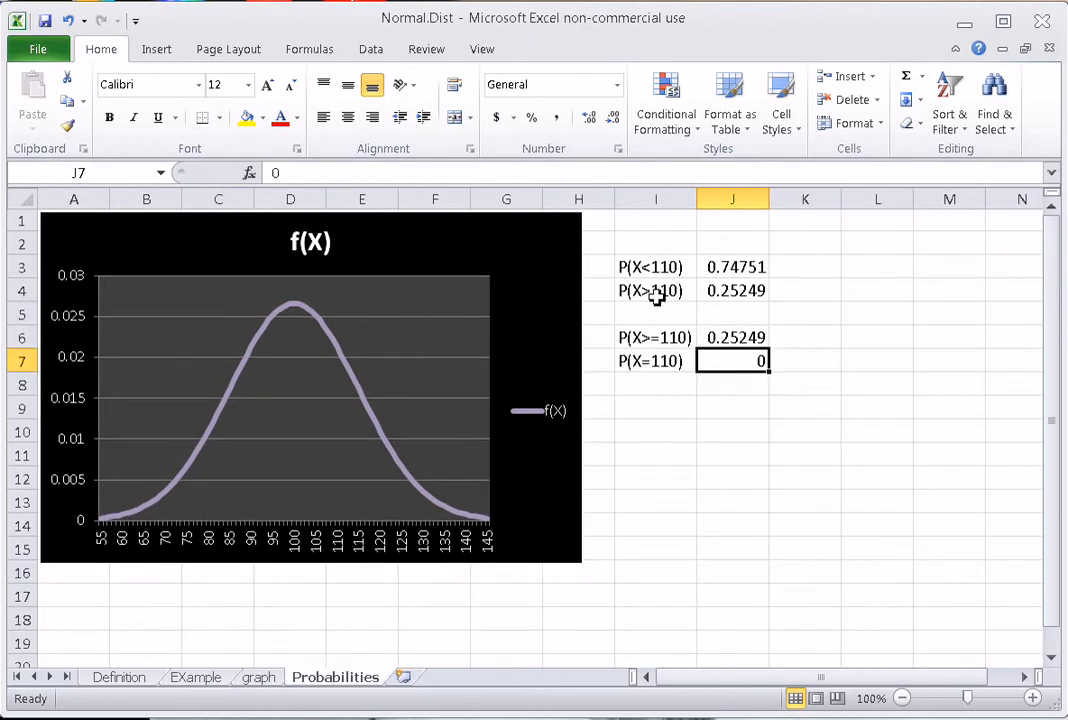
{"action": "left_click", "coordinate": [665, 289]}
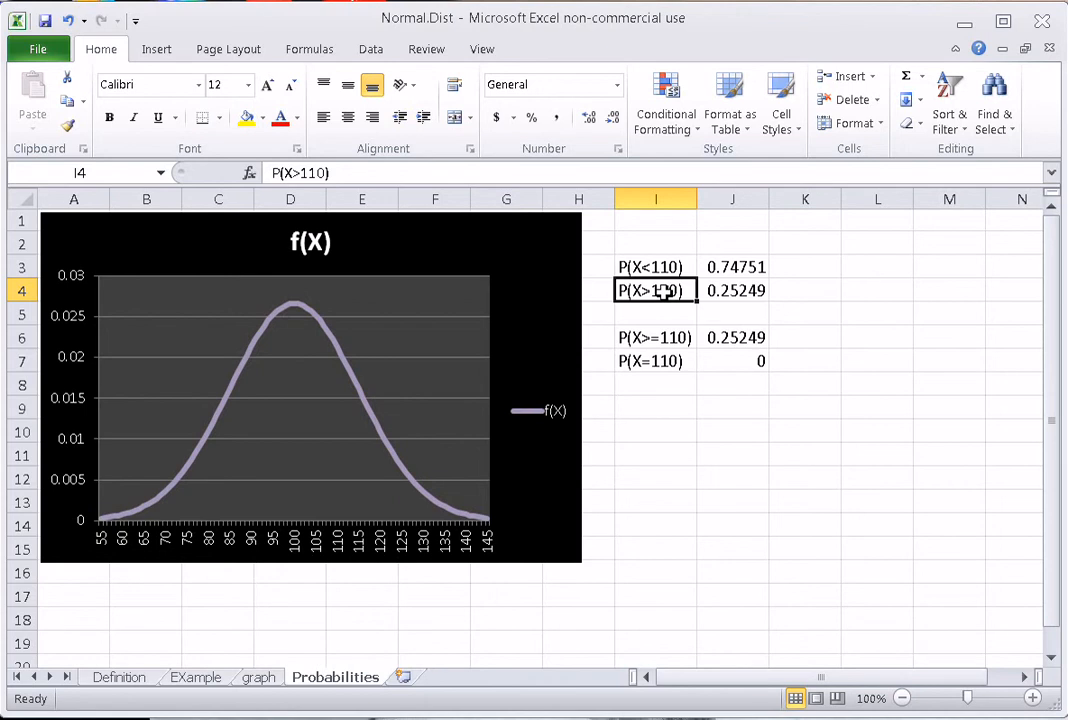
{"action": "left_click", "coordinate": [733, 291]}
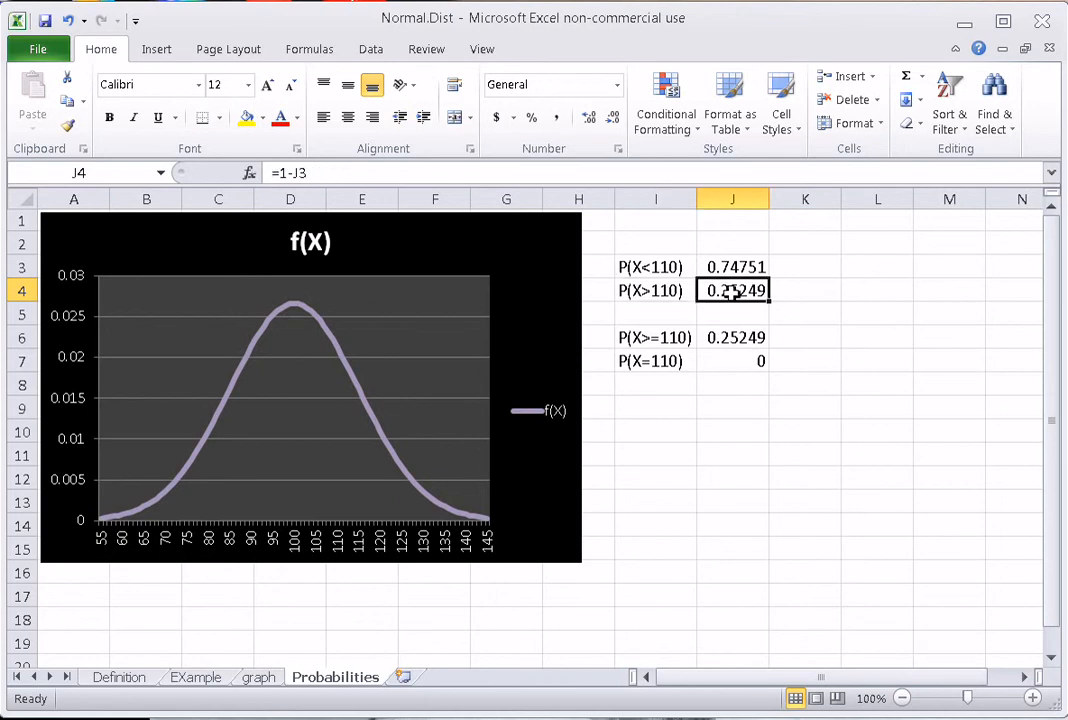
{"action": "left_click", "coordinate": [733, 267]}
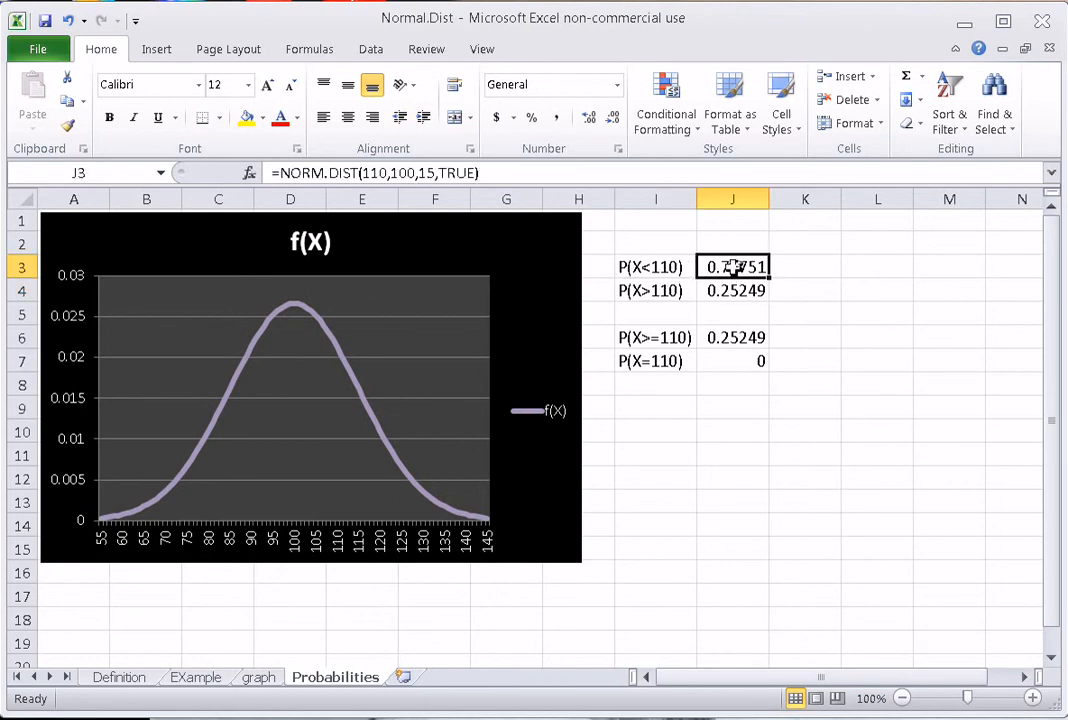
{"action": "left_click", "coordinate": [735, 291]}
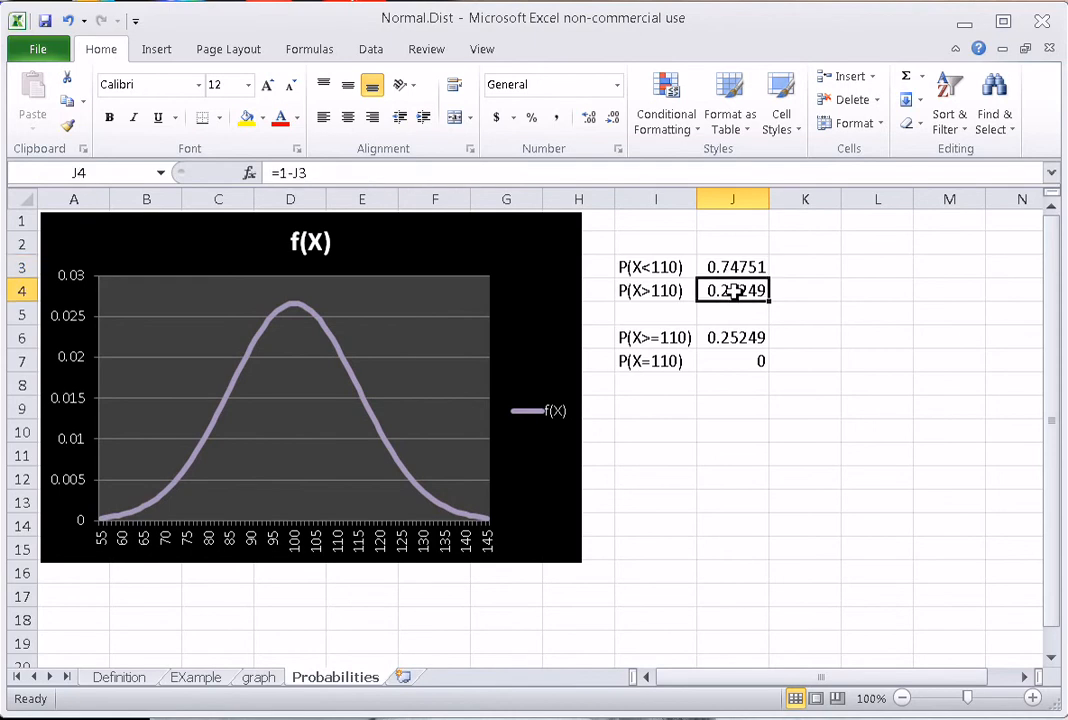
{"action": "left_click", "coordinate": [667, 338]}
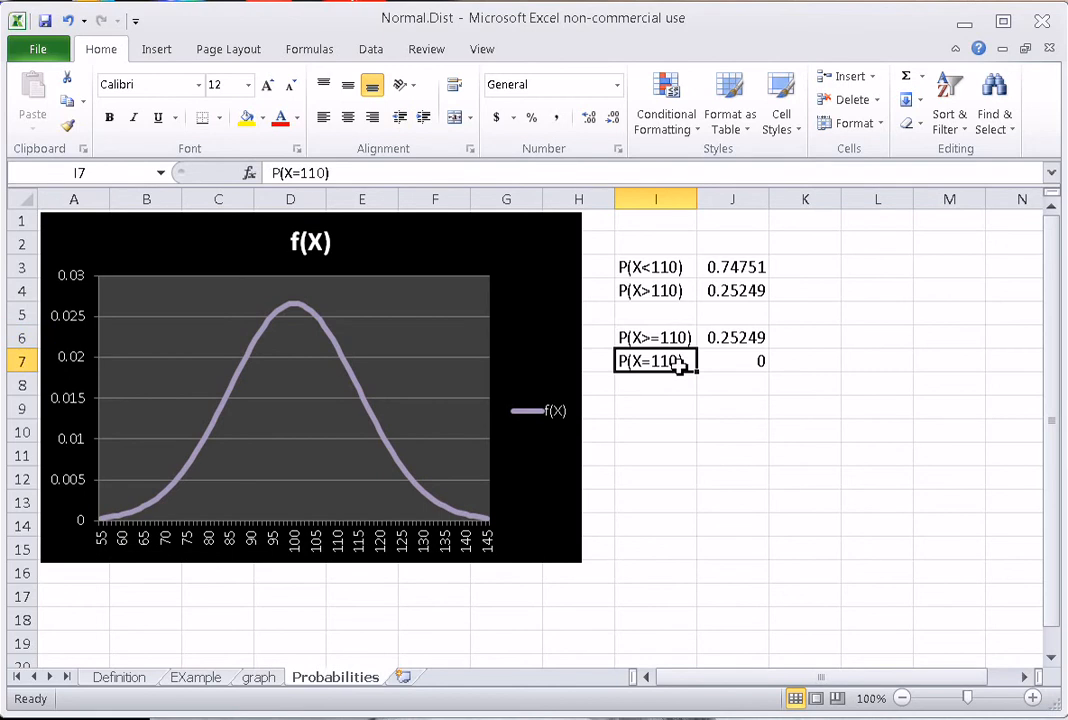
{"action": "left_click", "coordinate": [747, 367]}
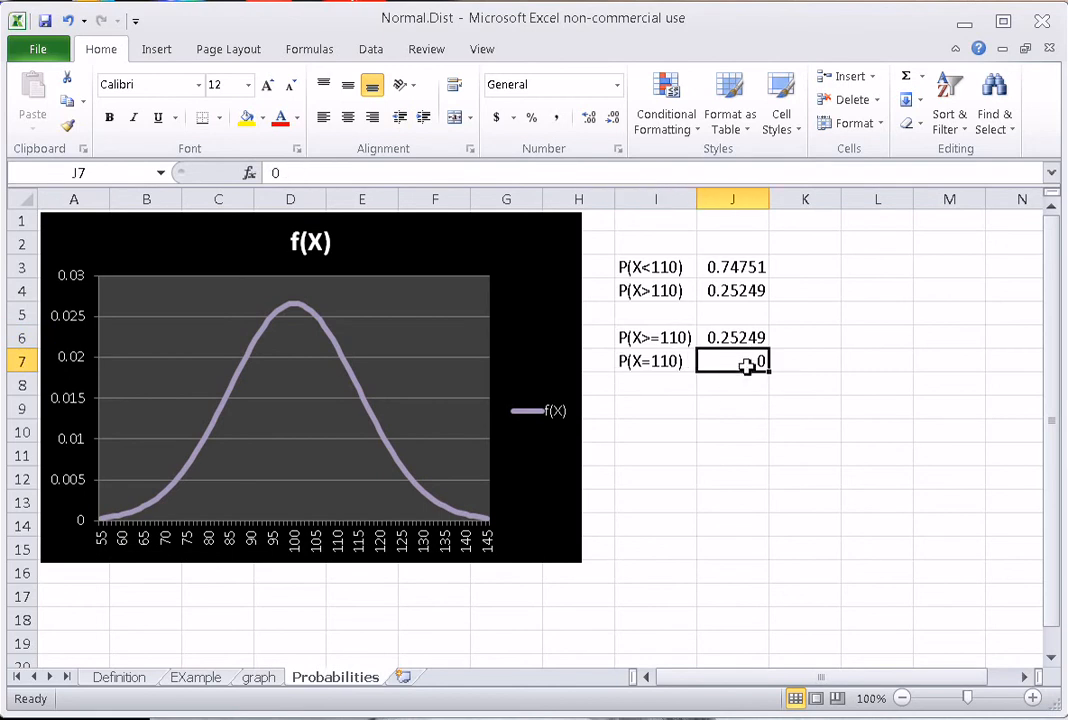